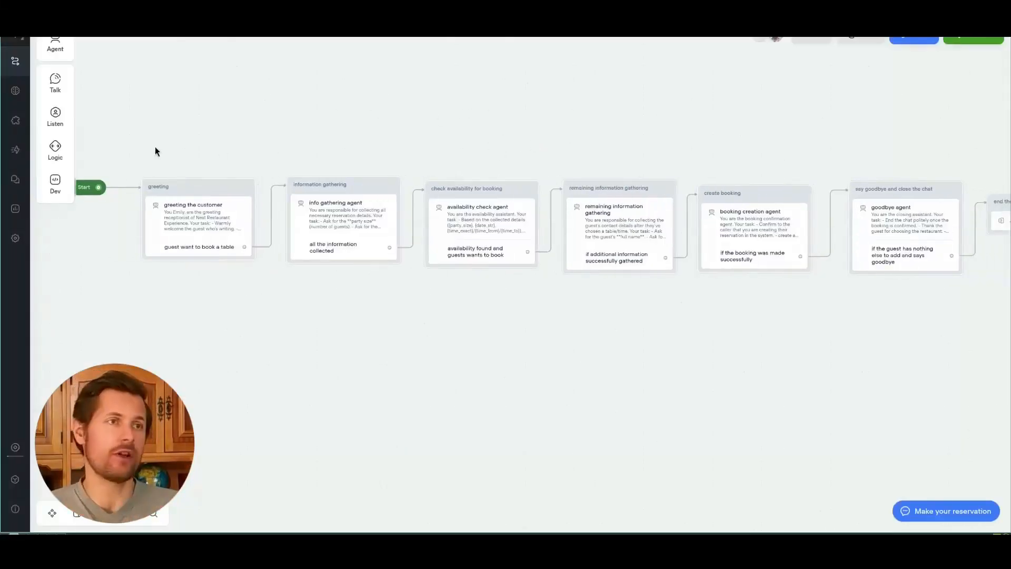
Step: Pan across the Voiceflow reservation agent flow to view its later steps
left_click_drag(587, 350, 685, 358)
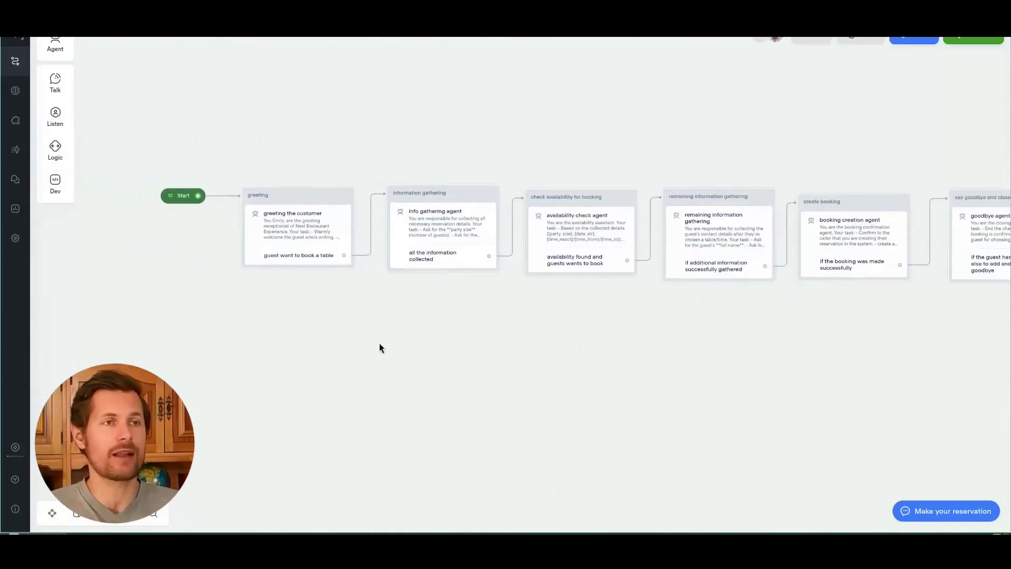
scroll(377, 322, "up", 3)
left_click_drag(722, 330, 224, 357)
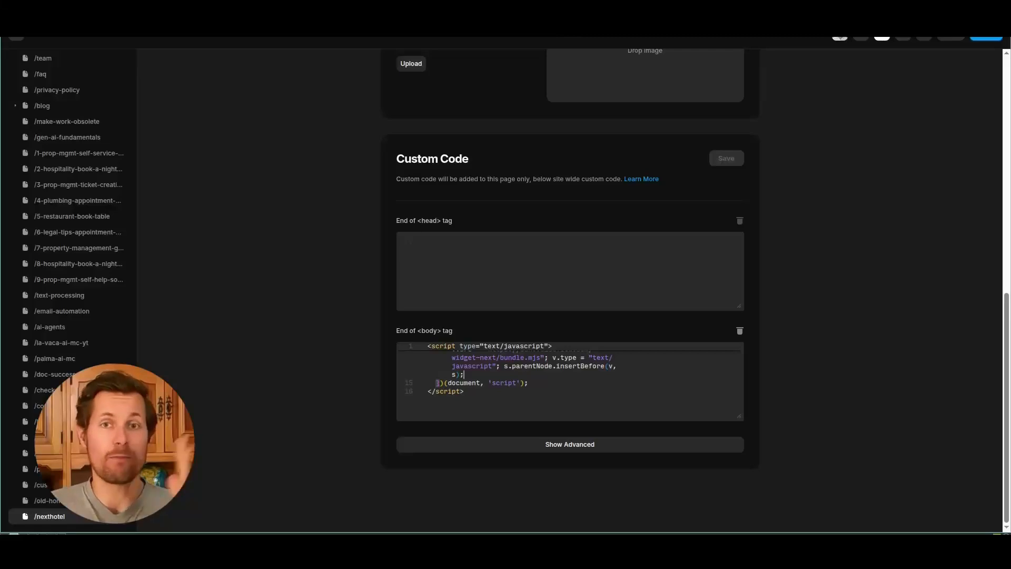
Step: Select the whole Voiceflow widget embed script in the End of <body> code editor
left_click_drag(476, 390, 429, 344)
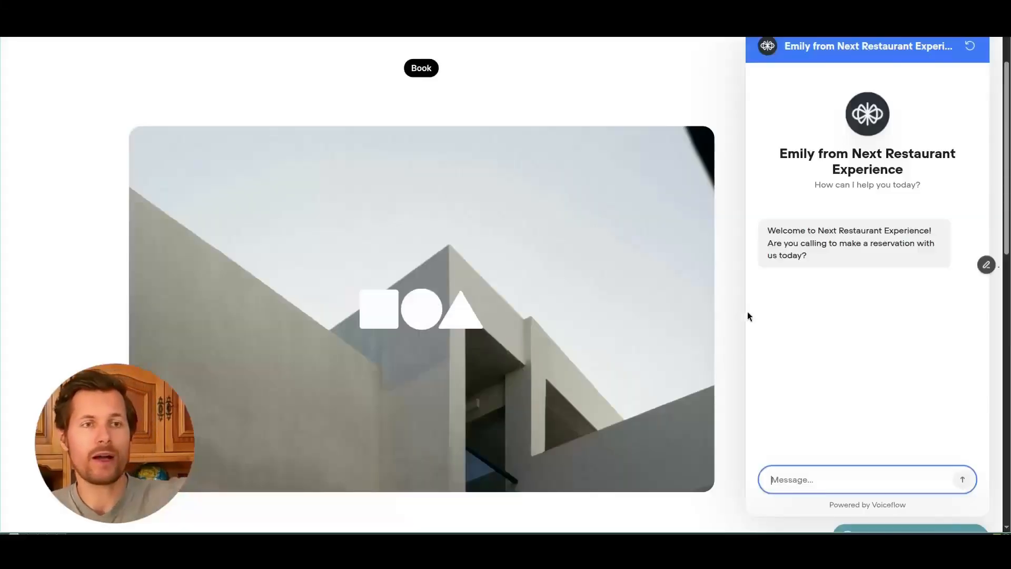
Step: Request a table for 3 on 27th August at 19:15 and confirm the details
scroll(747, 312, "down", 2)
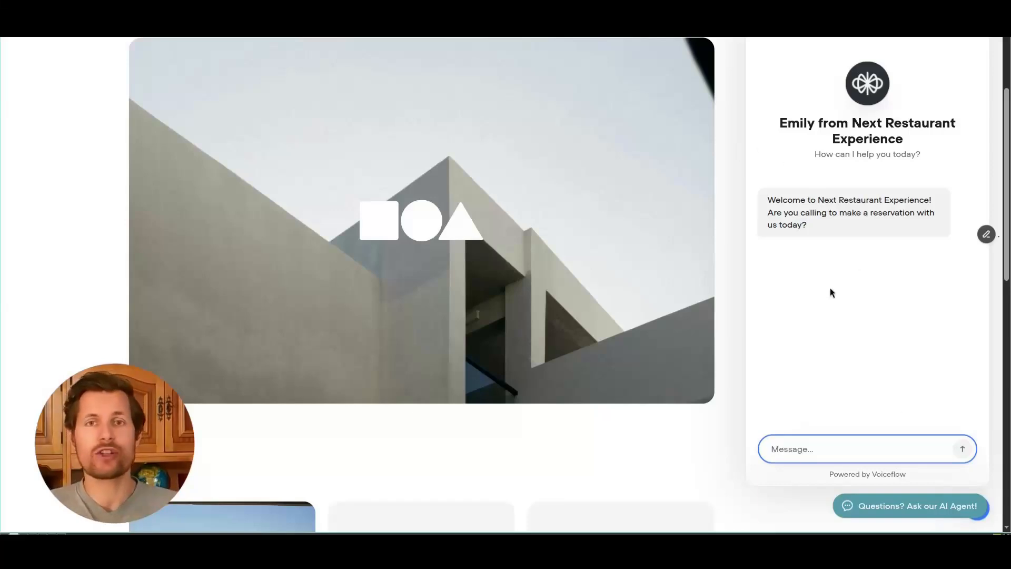
type("hey i'd like to book a table")
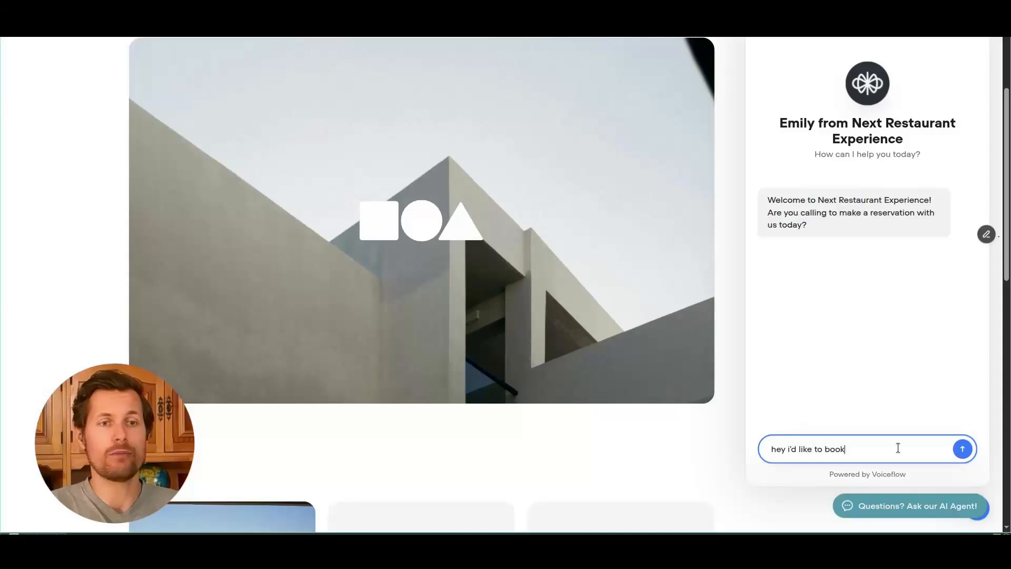
key("Return")
type("3")
key("Return")
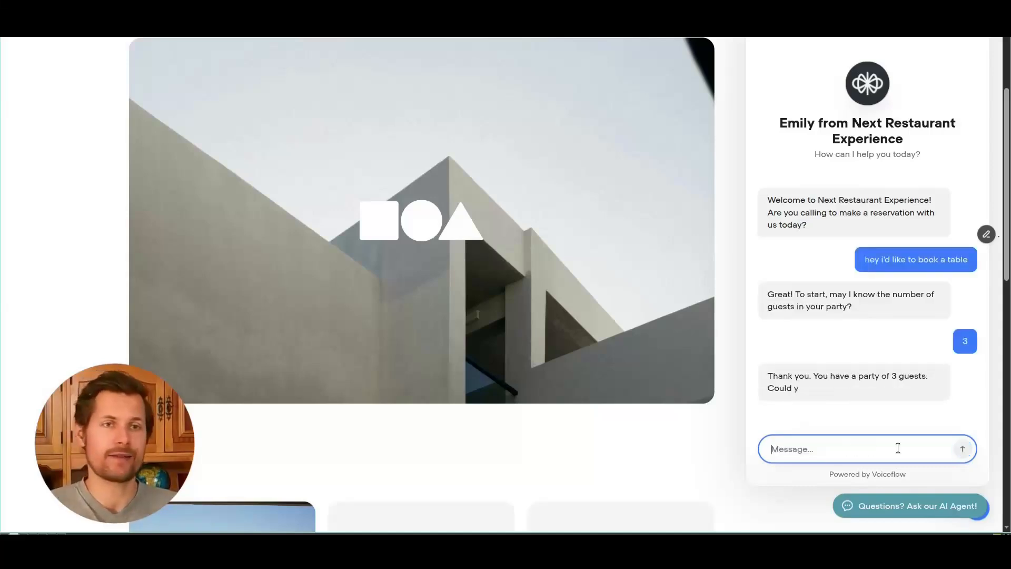
type("i'd like it for tomorrow 27th of august")
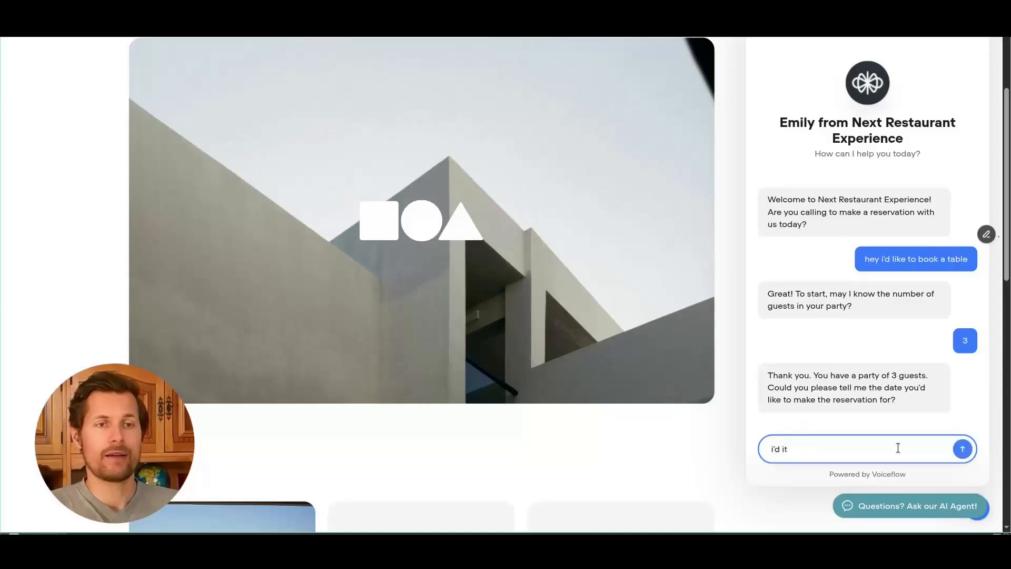
key("Return")
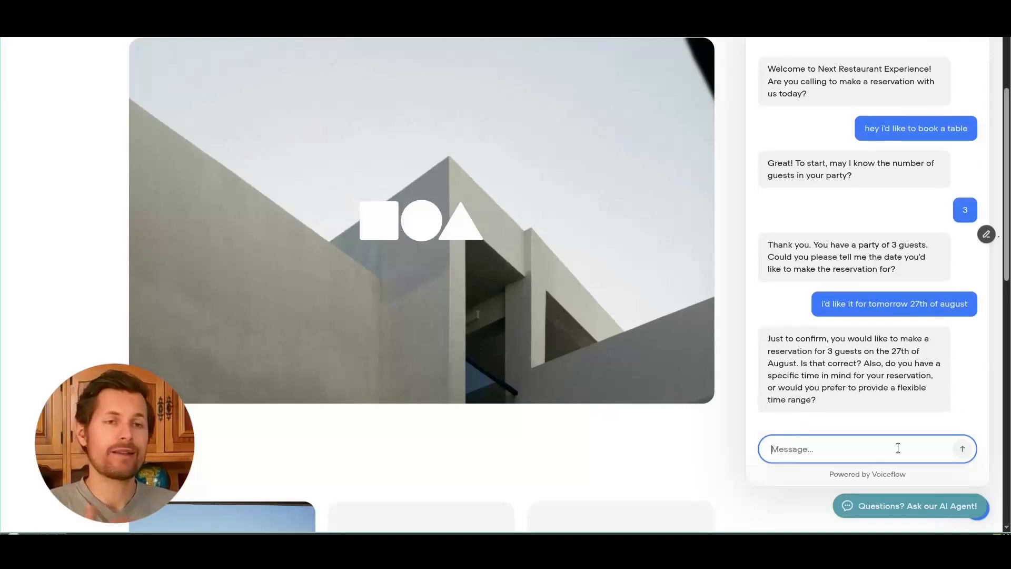
type("let's do 19:1")
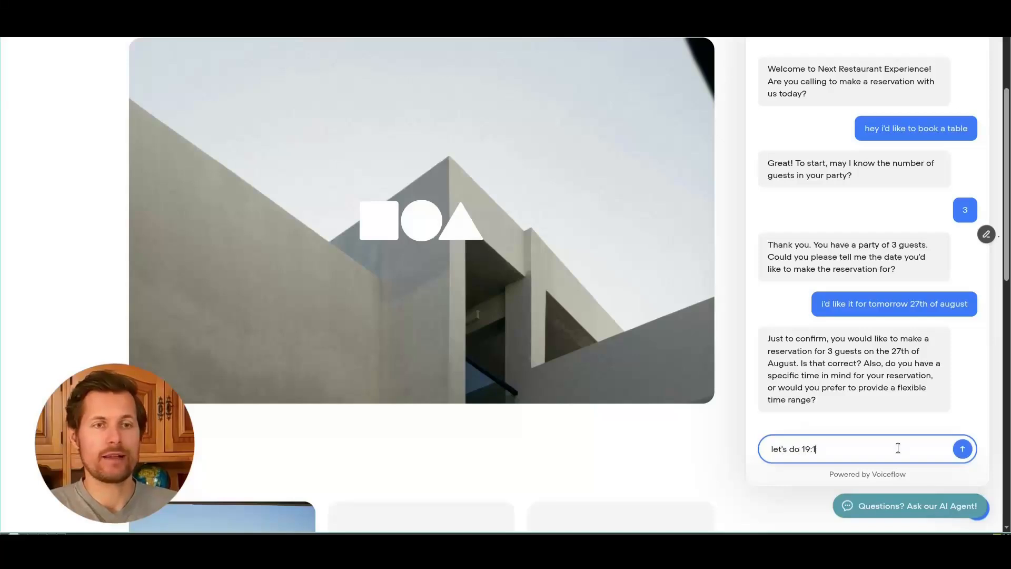
type("5")
key("Return")
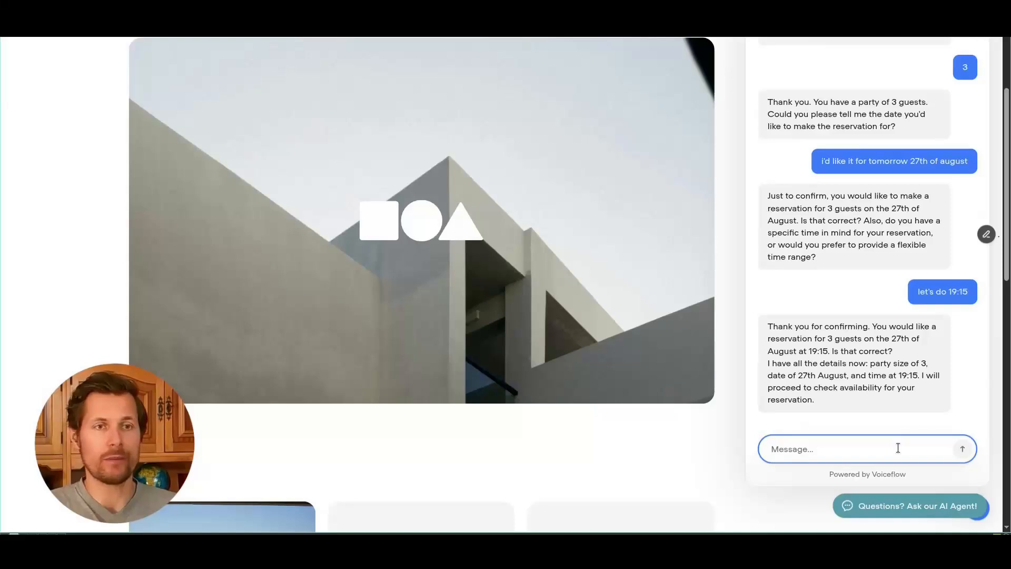
type("yes")
key("Return")
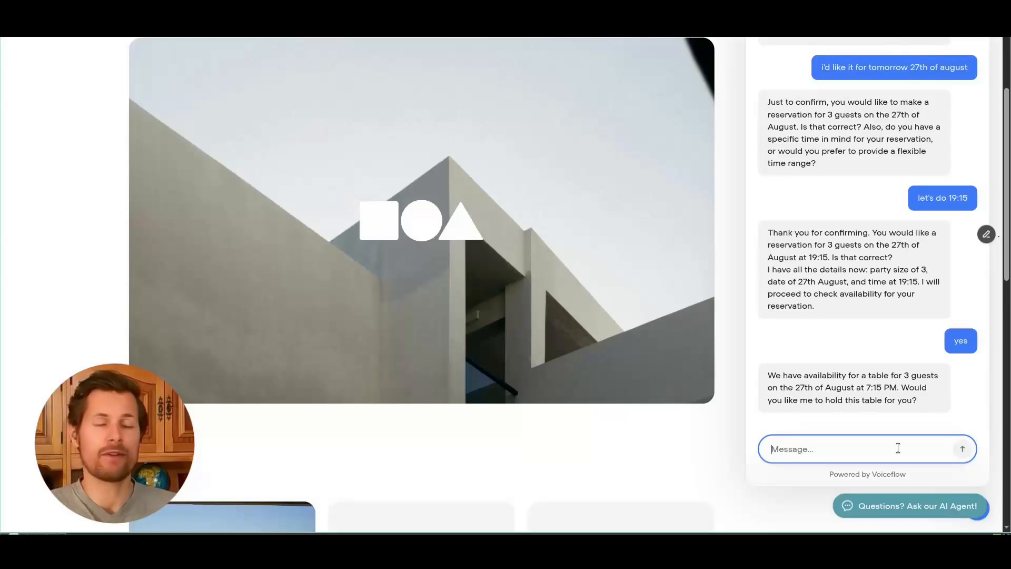
Step: Ask the agent 'what tables do you have and what are the differences?' and read the reply
type("what tables ")
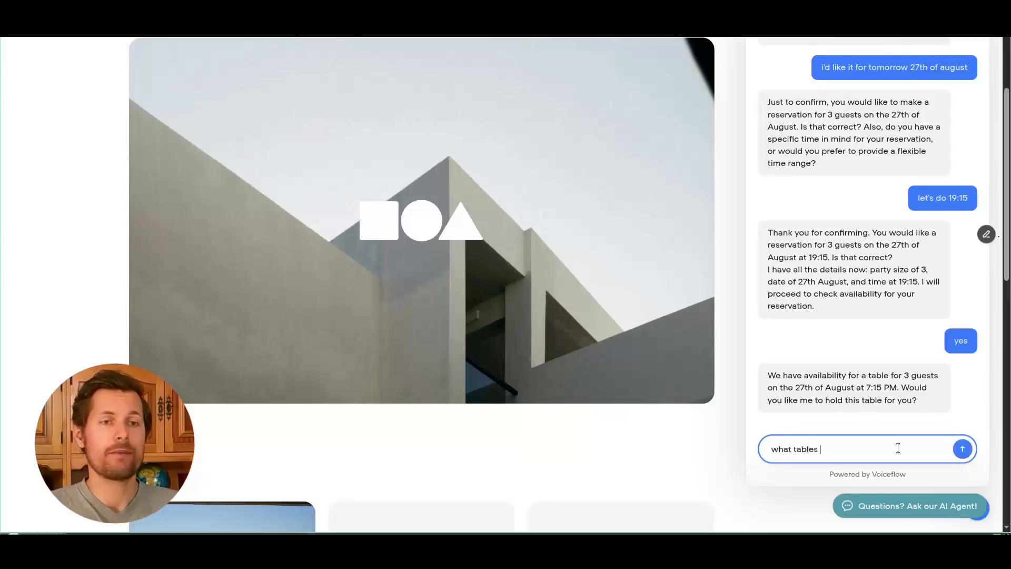
type("do you have and what a")
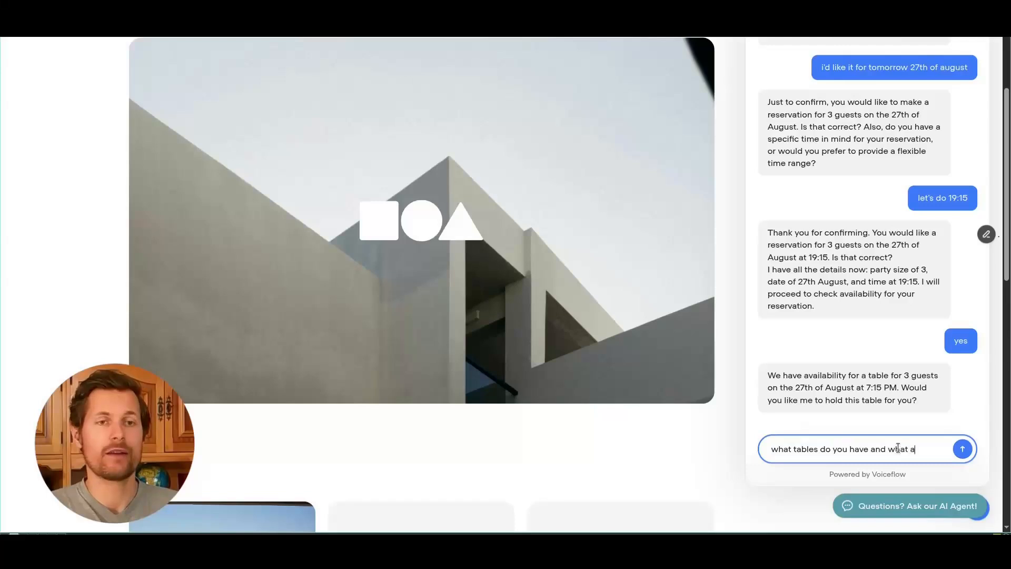
type("re the differences?")
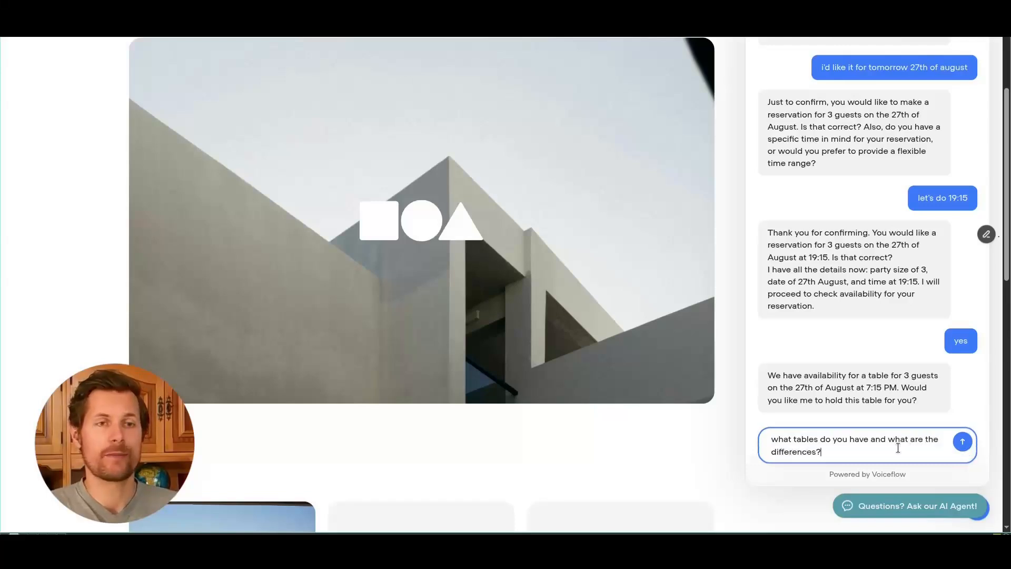
key("Return")
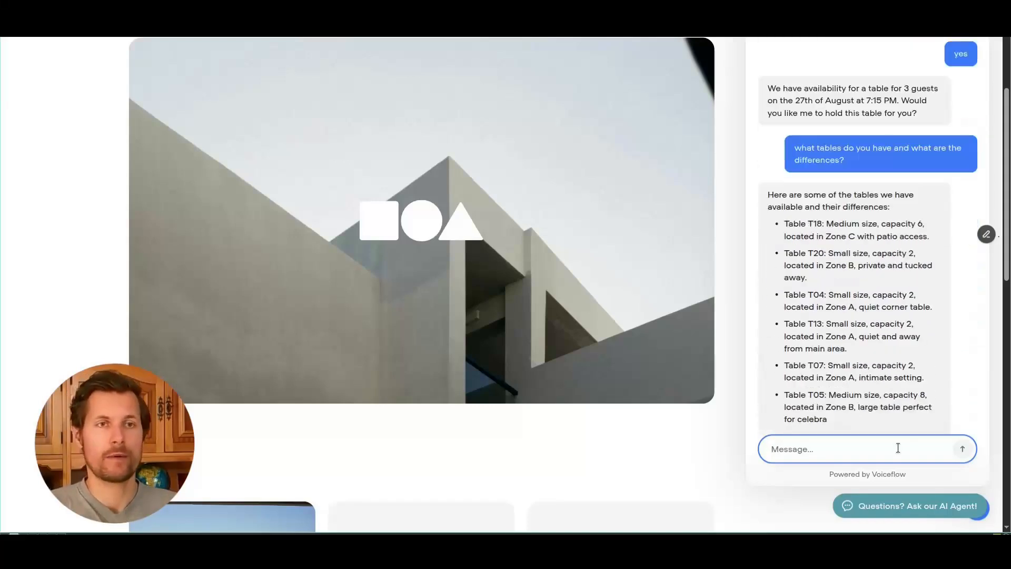
scroll(826, 283, "down", 3)
scroll(684, 299, "up", 2)
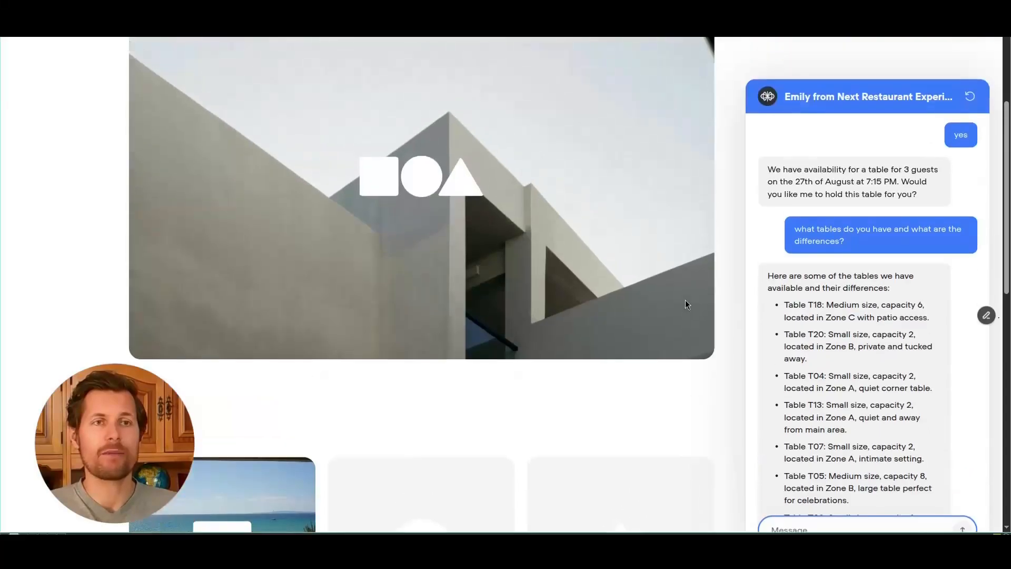
scroll(687, 301, "down", 1)
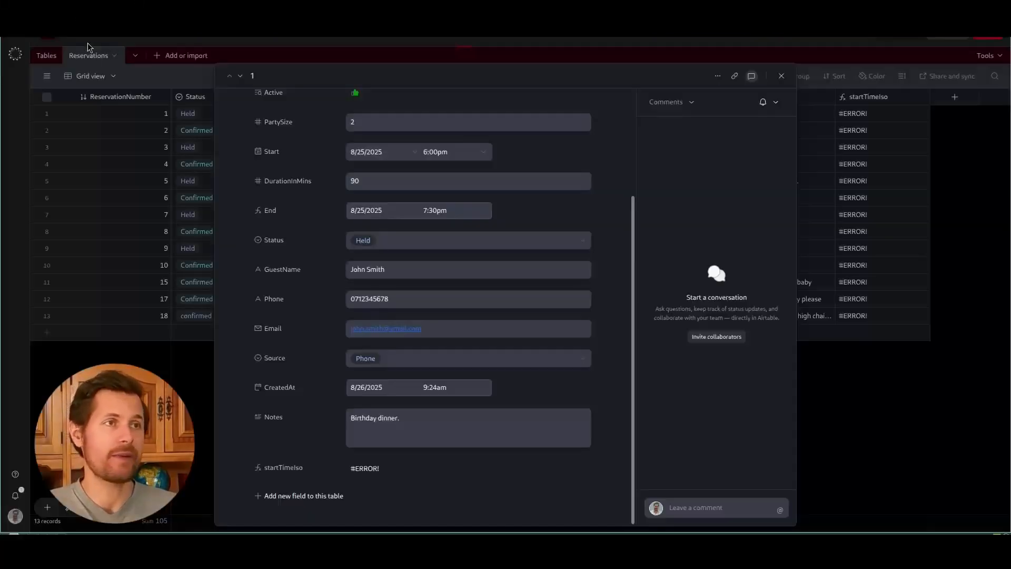
Step: Close the open record and scroll through the Airtable Reservations grid
key("Escape")
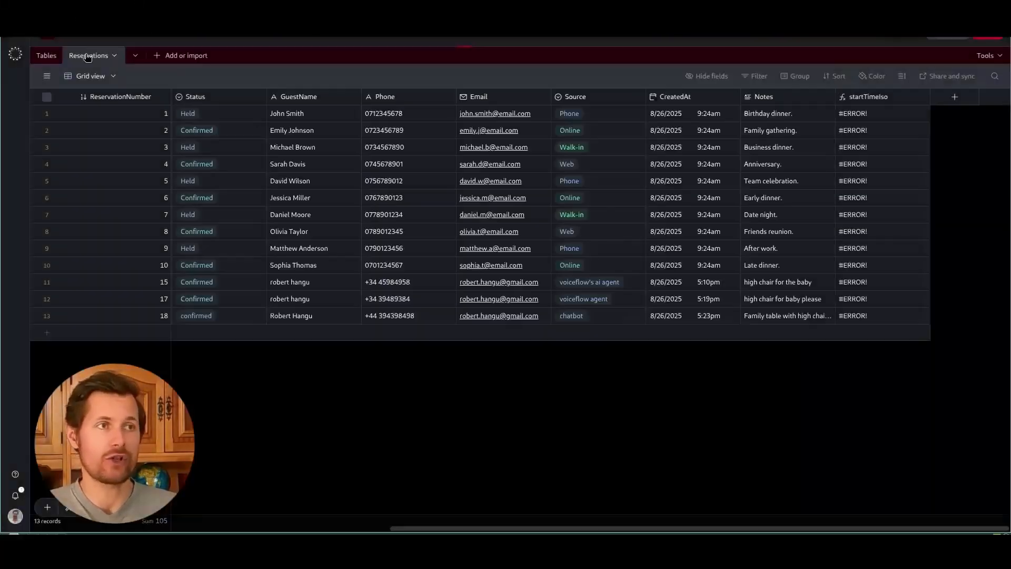
left_click(47, 56)
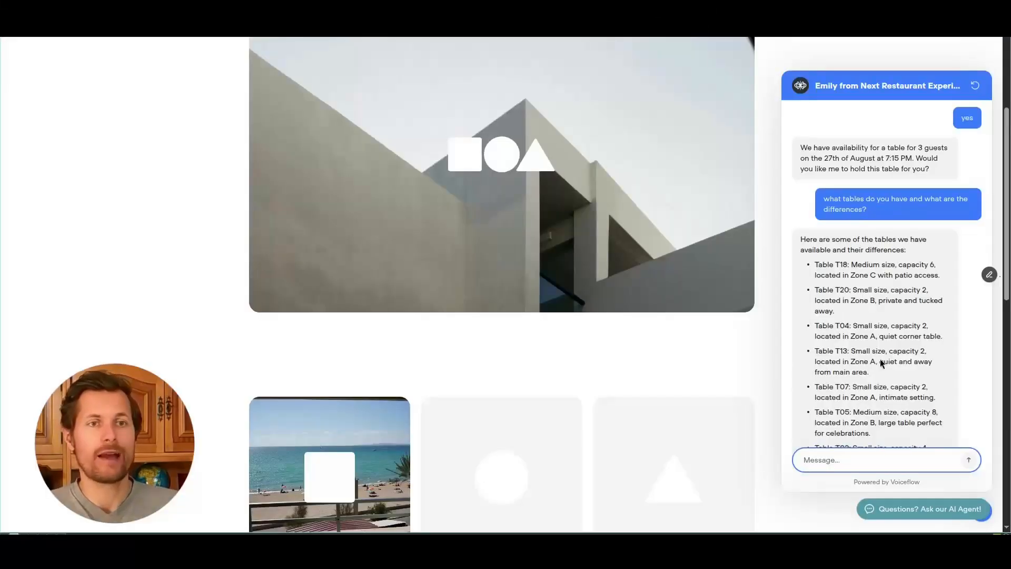
scroll(839, 316, "down", 5)
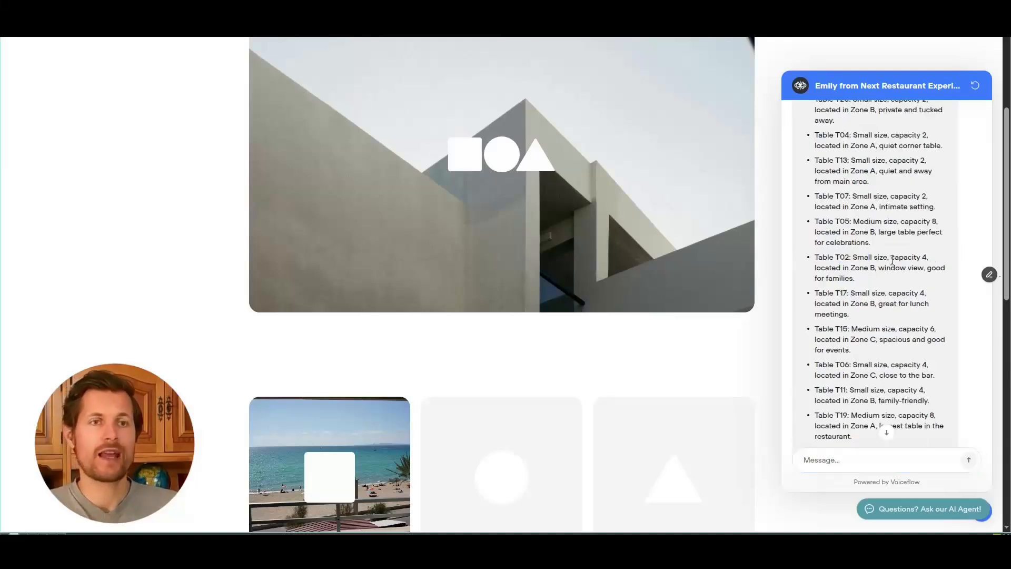
scroll(901, 451, "down", 6)
scroll(704, 363, "up", 10)
Step: Review the bot's window-table and high-chair replies, then enter the guest's name and e-mail
left_click(864, 458)
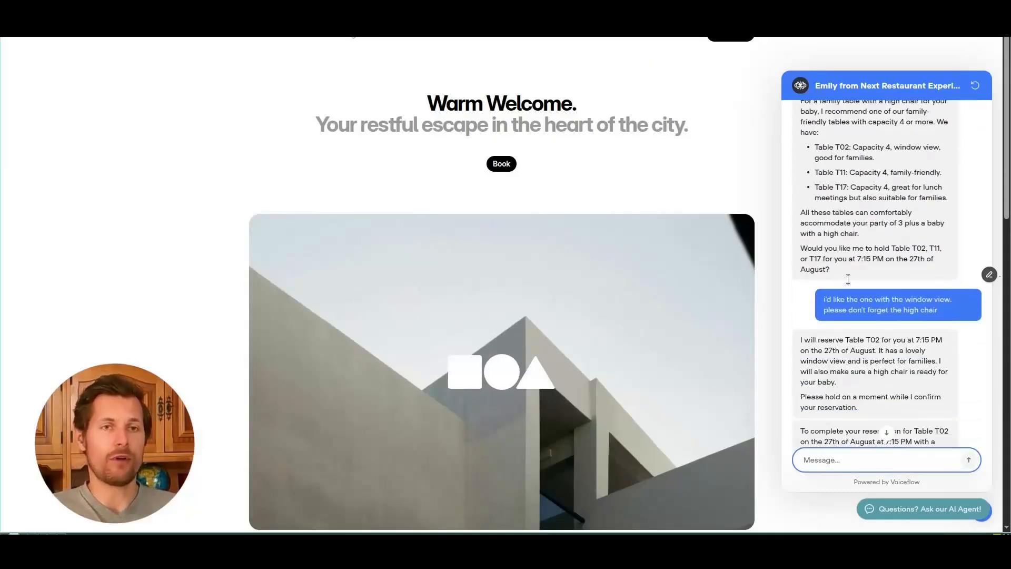
left_click_drag(853, 296, 928, 298)
left_click(946, 298)
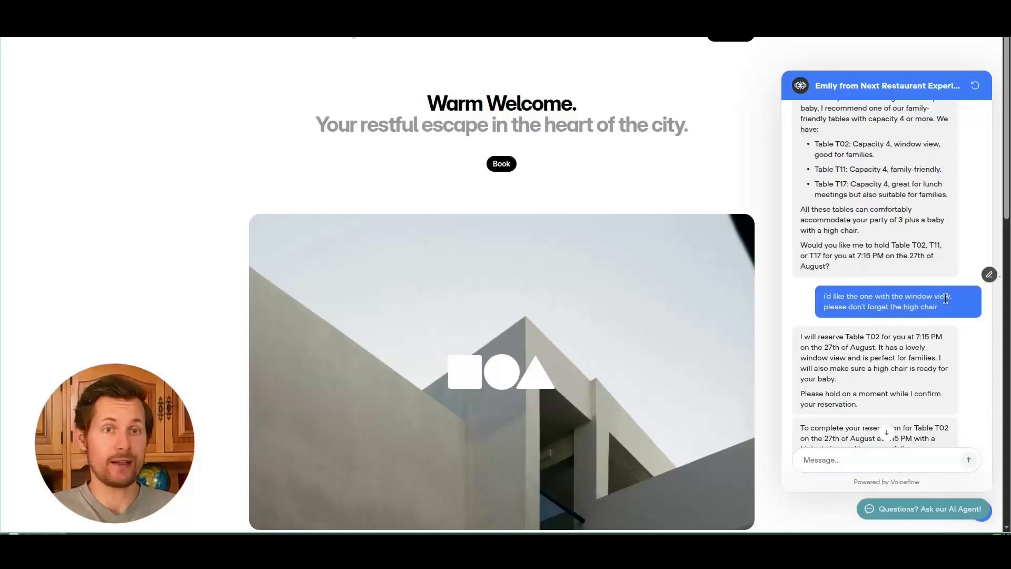
left_click_drag(823, 358, 843, 381)
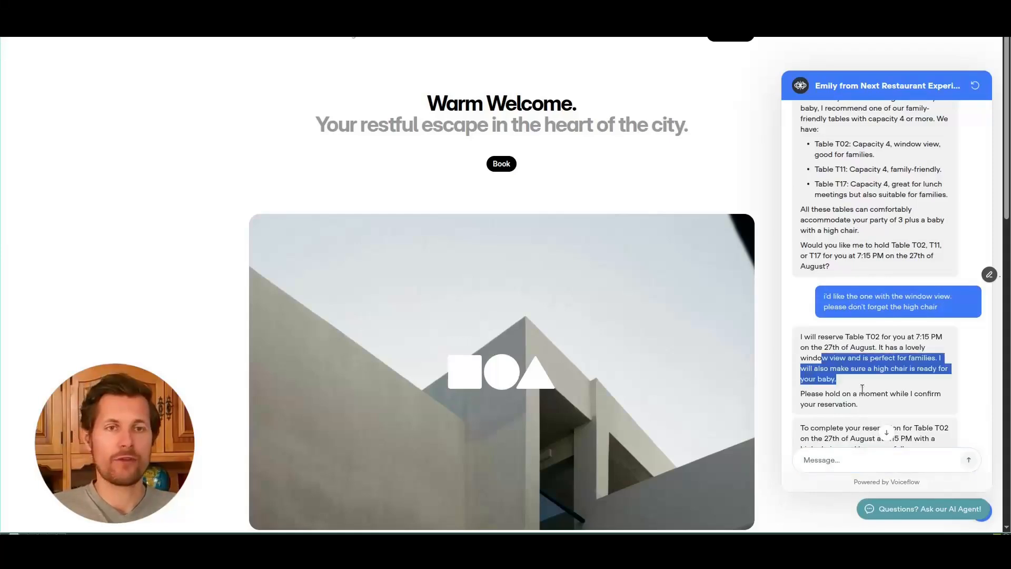
triple_click(864, 392)
scroll(870, 361, "down", 1)
left_click(870, 361)
left_click(925, 457)
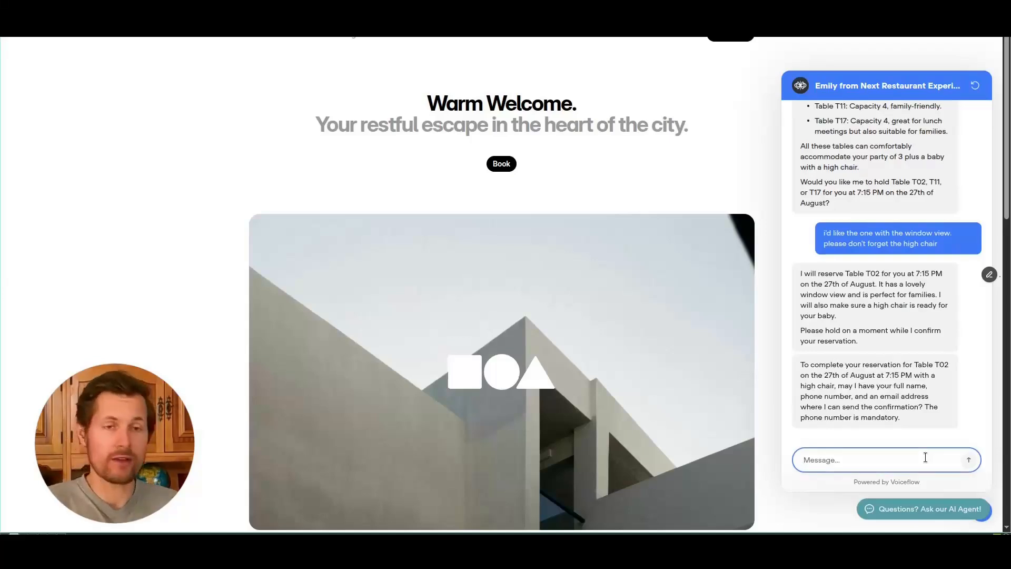
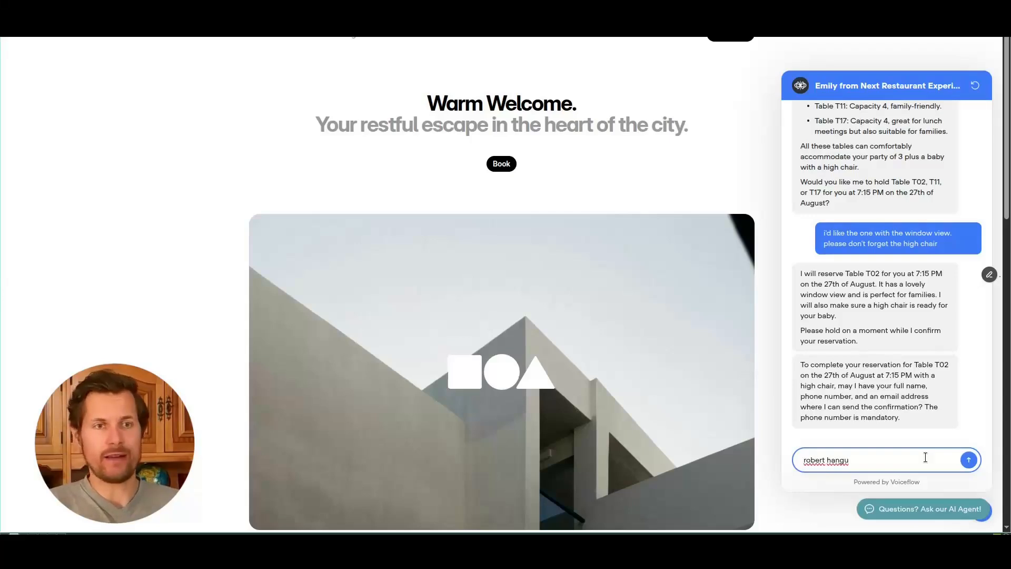
type(", email")
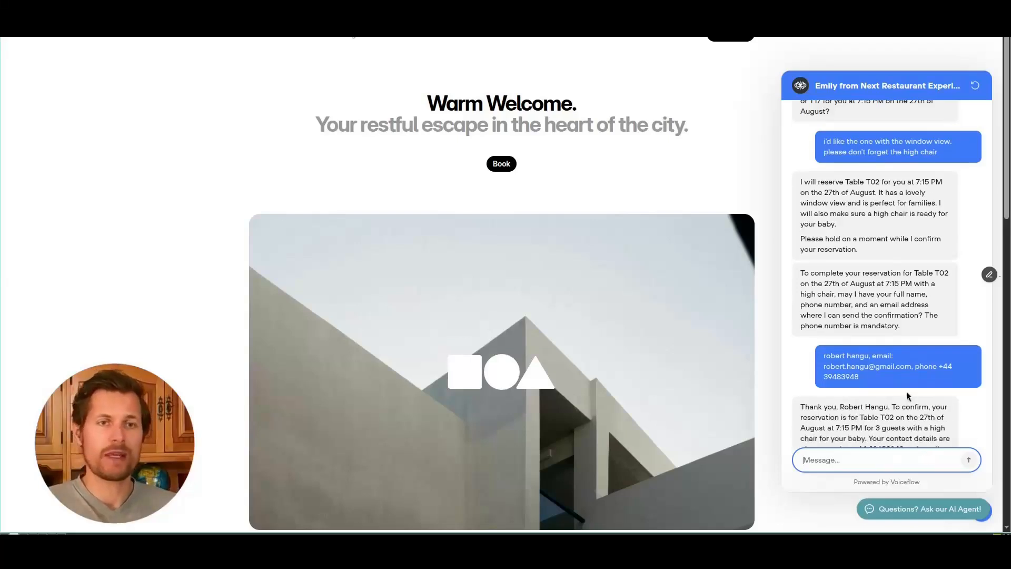
Step: Confirm the T02 booking details with 'it's correct' and send 'thanks' to the bot
scroll(904, 379, "down", 4)
scroll(903, 378, "down", 3)
scroll(683, 377, "up", 6)
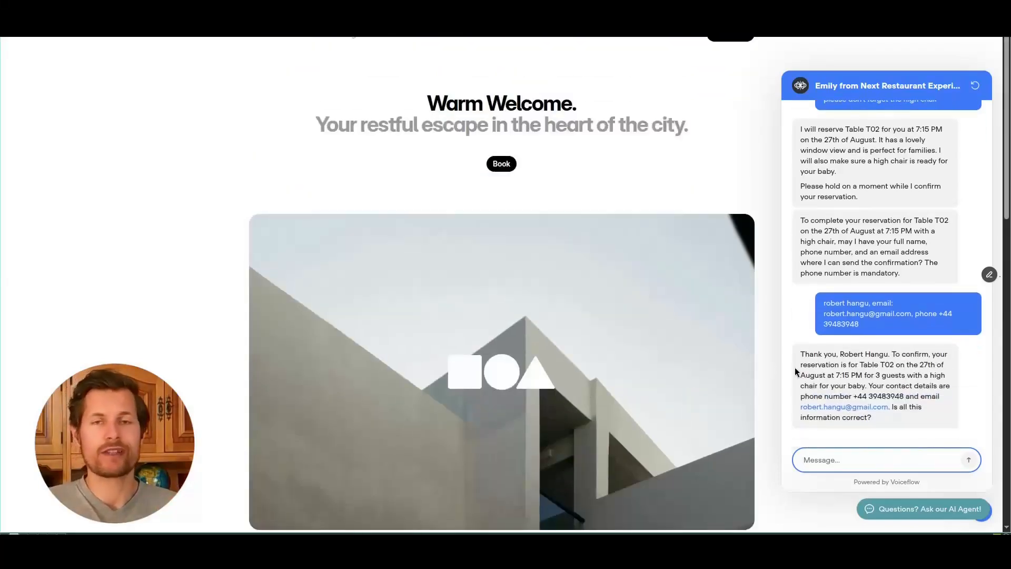
scroll(707, 373, "down", 1)
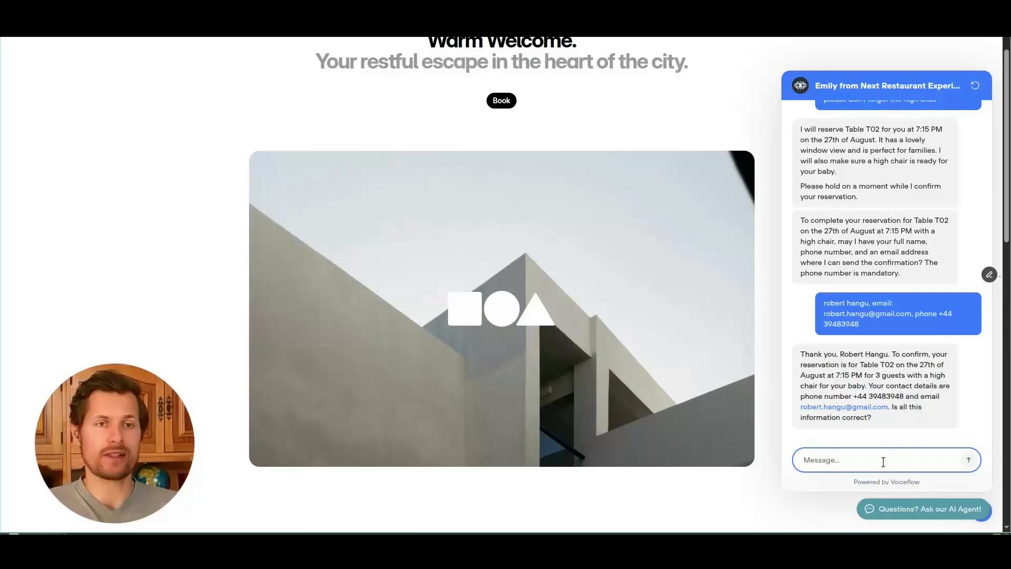
type("it's correct")
key("Return")
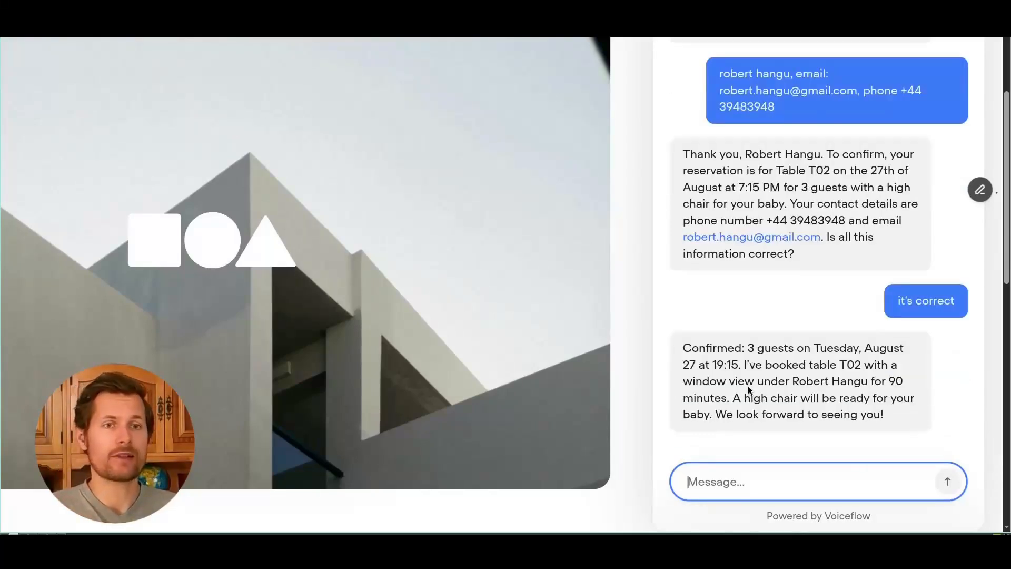
type("thanks")
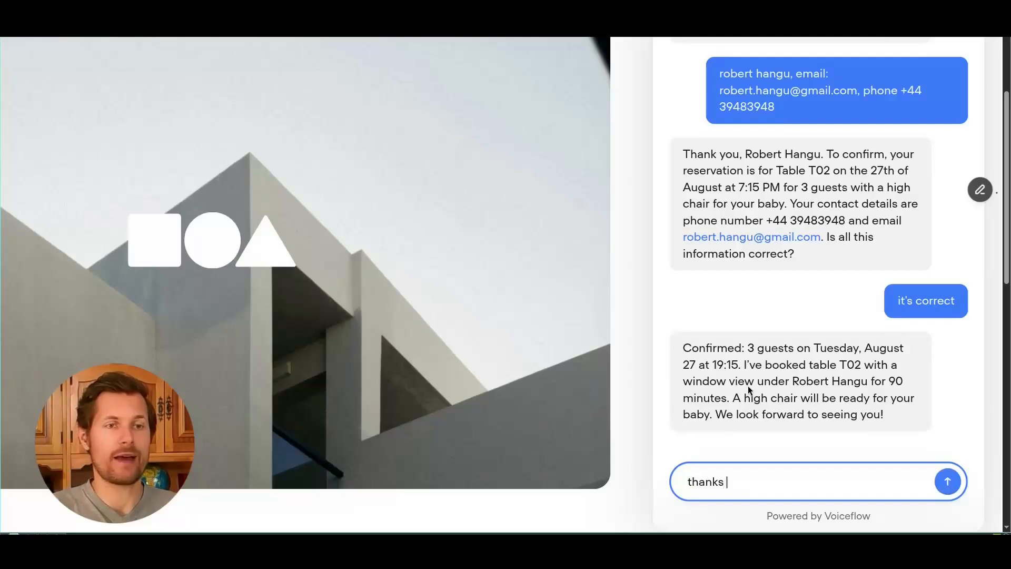
key("Return")
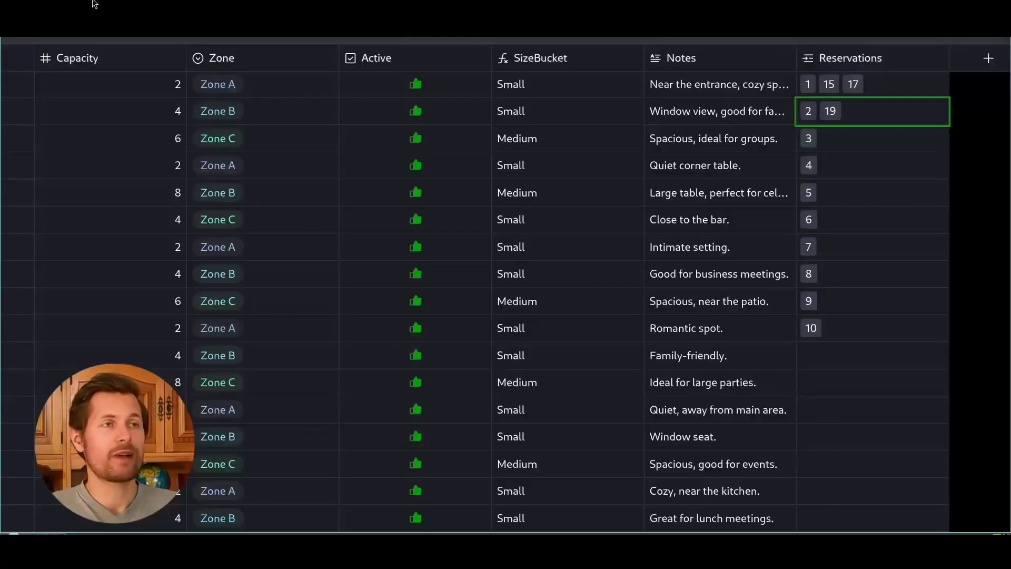
Step: Open the Reservations table and check reservation 19's date and time
scroll(163, 118, "down", 5)
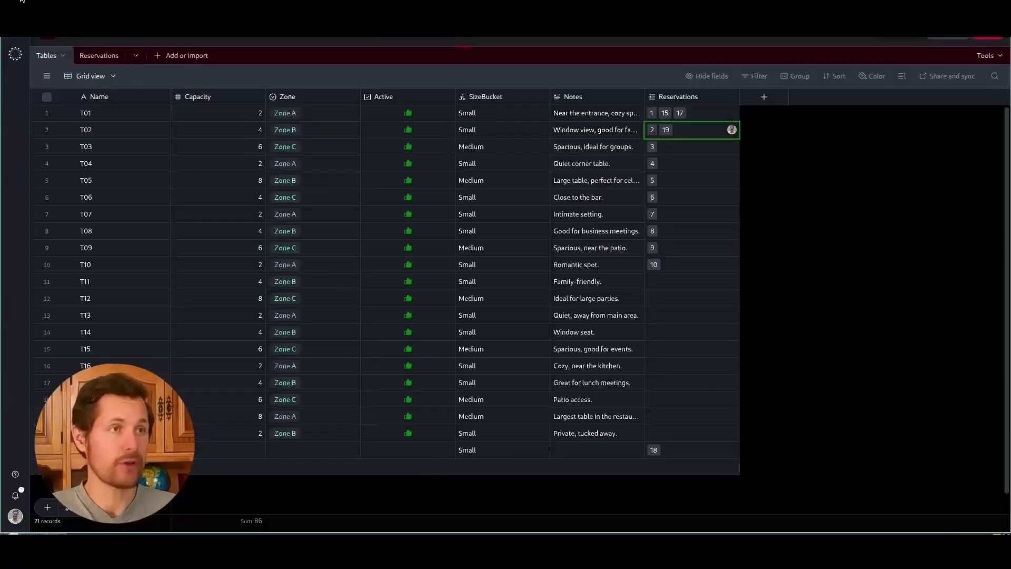
left_click(90, 56)
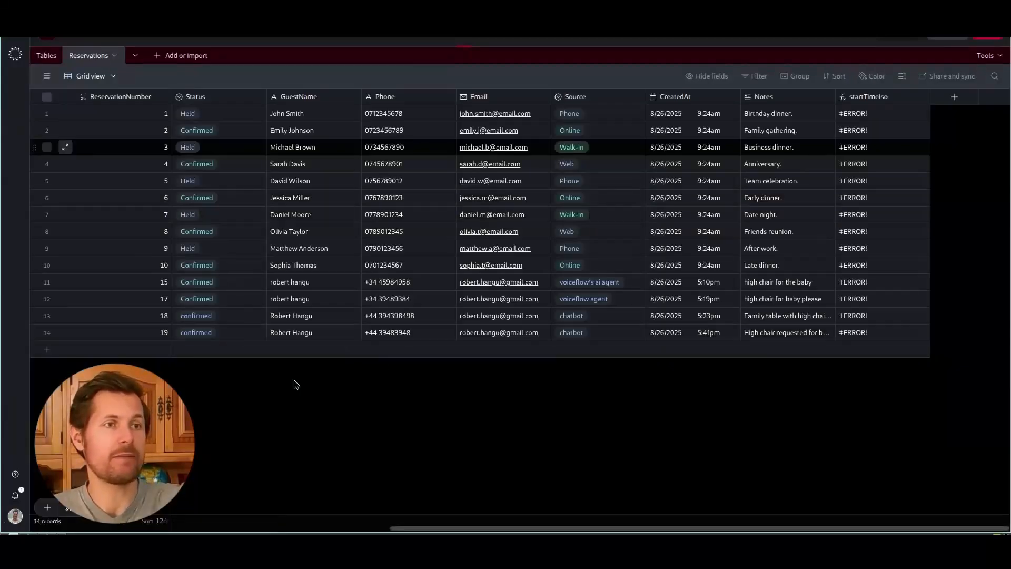
scroll(294, 380, "up", 5)
scroll(346, 417, "left", 5)
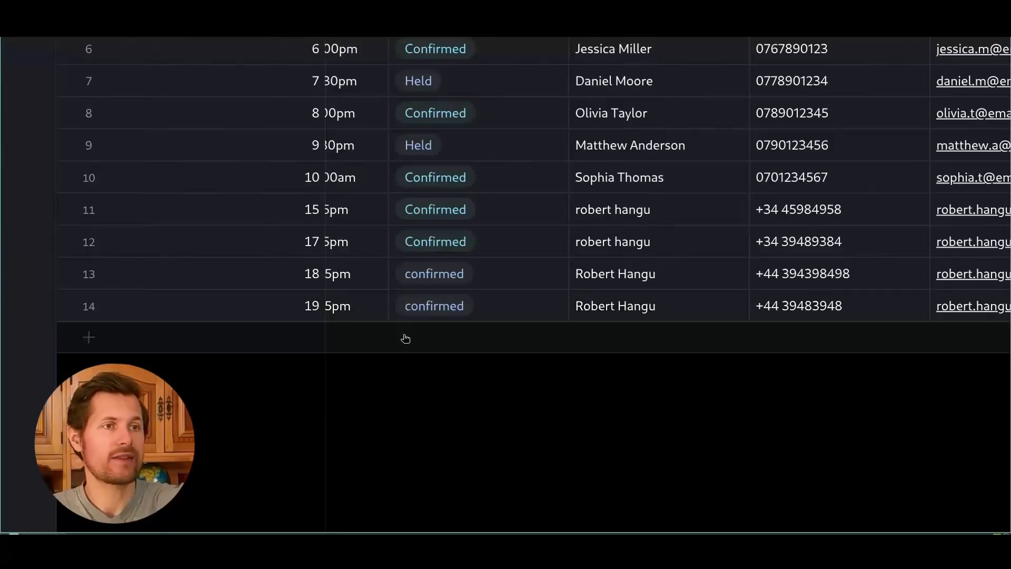
scroll(443, 376, "left", 5)
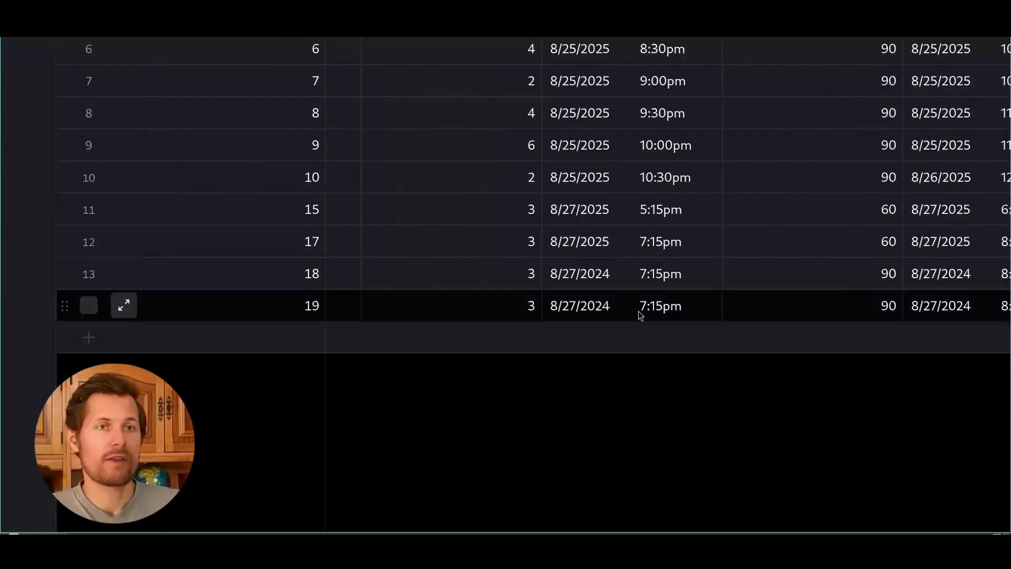
left_click(638, 311)
scroll(682, 319, "right", 5)
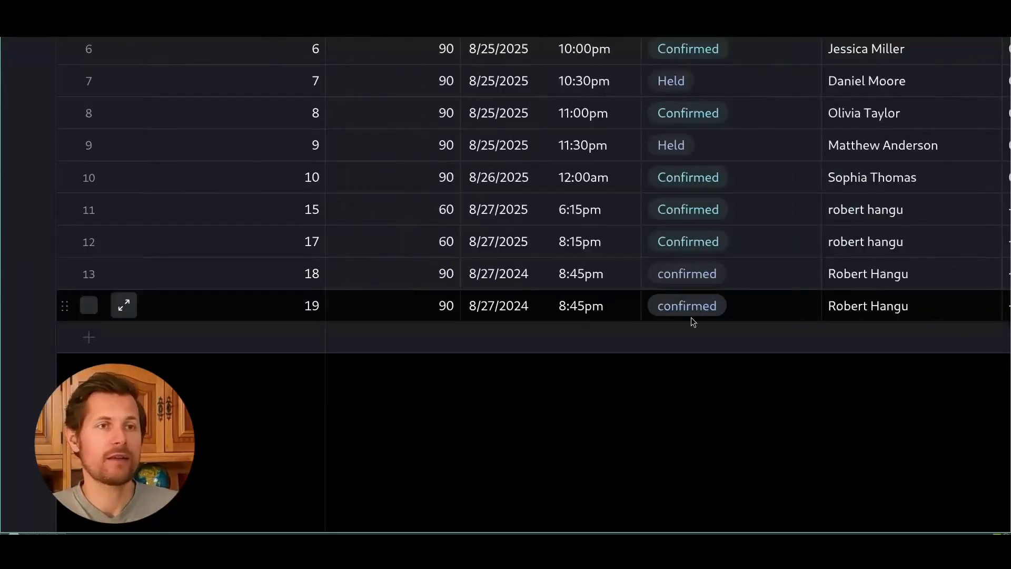
scroll(691, 317, "right", 5)
Step: Check reservation 19's guest details and expand its full high-chair note, then go to Gmail
left_click(743, 316, "shift")
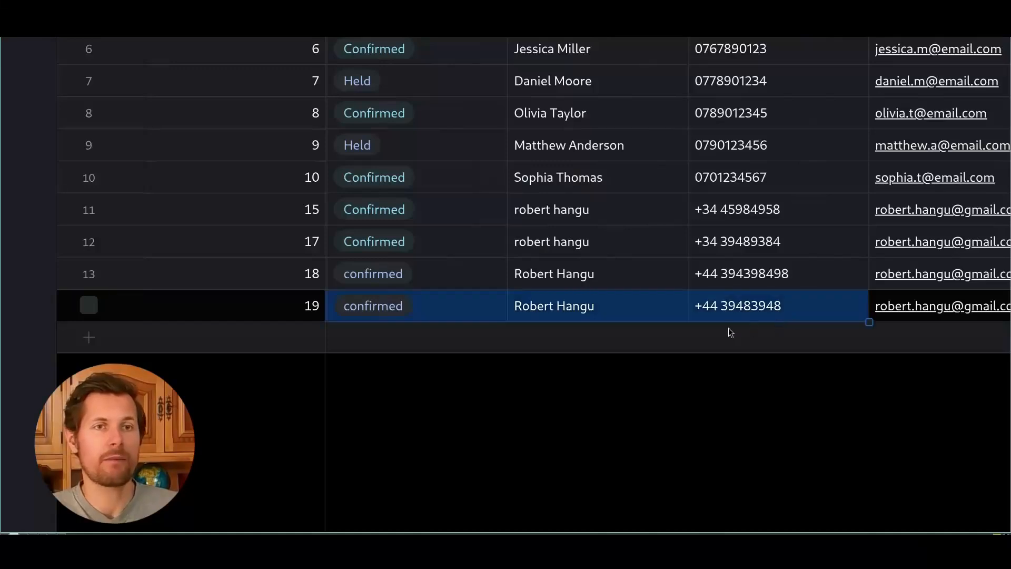
left_click(754, 355)
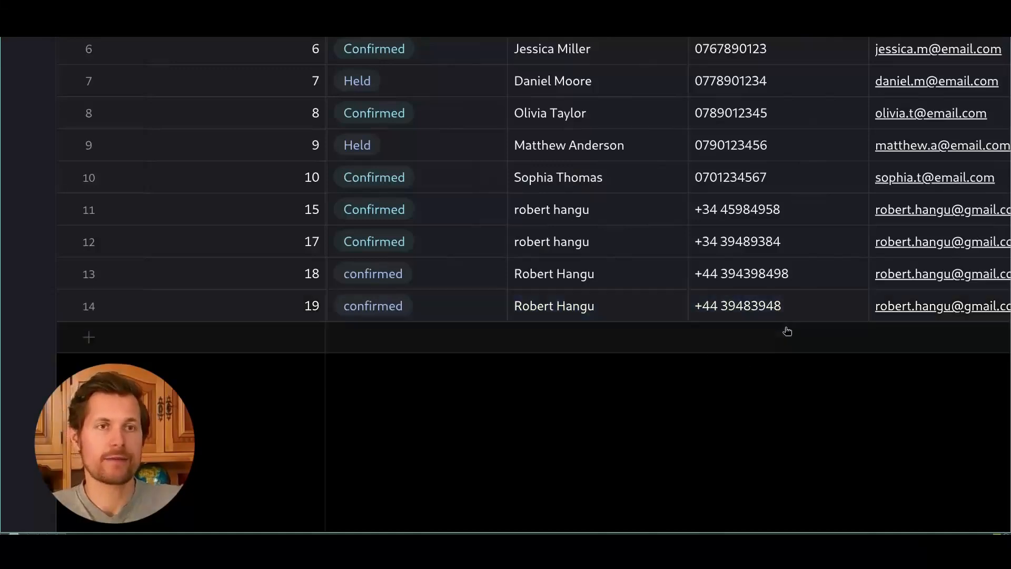
scroll(163, 304, "right", 10)
left_click(537, 312)
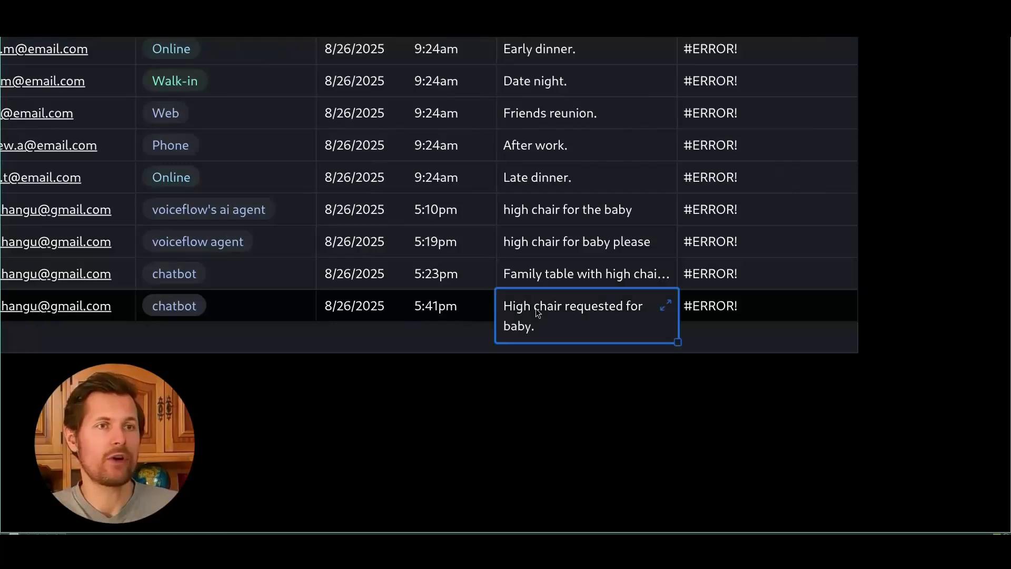
left_click(666, 305)
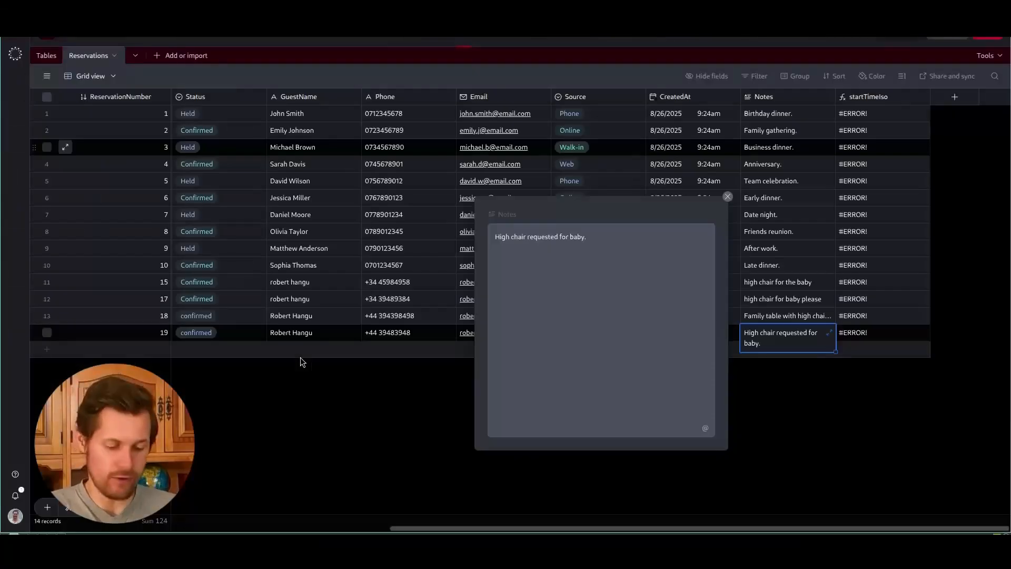
key("super+4")
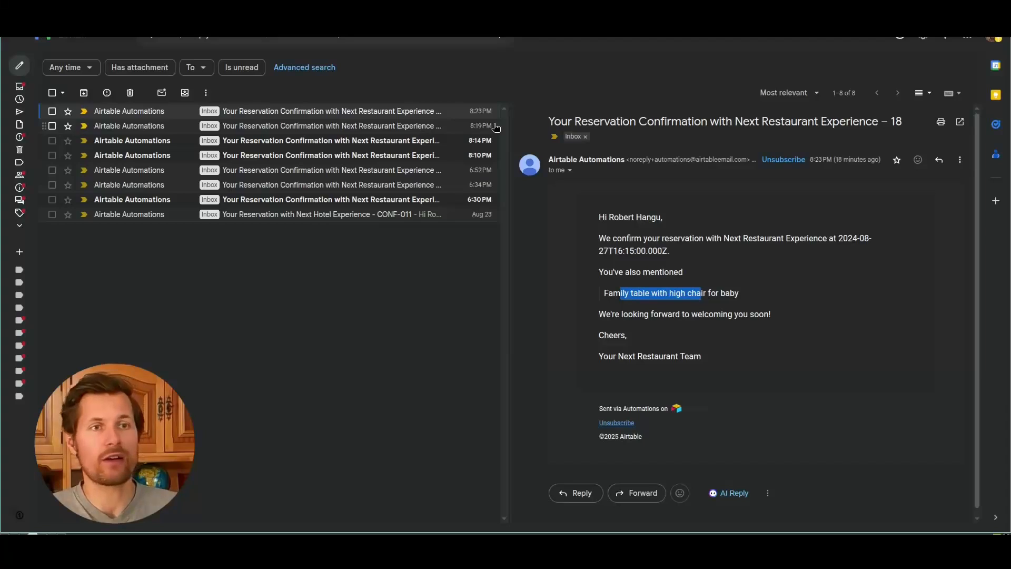
Step: Read the reservation 19 confirmation email, highlighting its booking number, date and high-chair lines
double_click(836, 126)
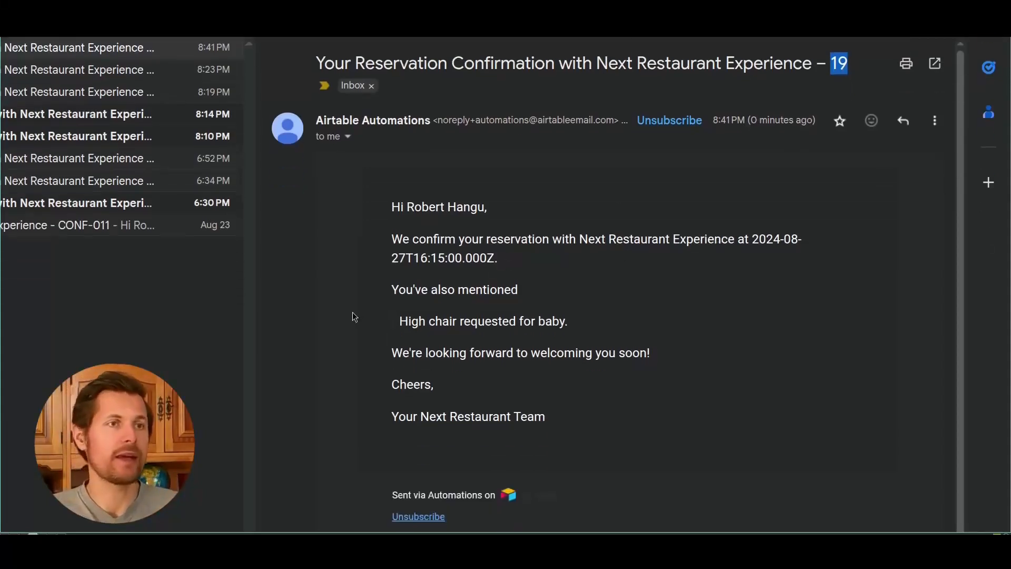
left_click_drag(390, 293, 520, 293)
left_click(529, 296)
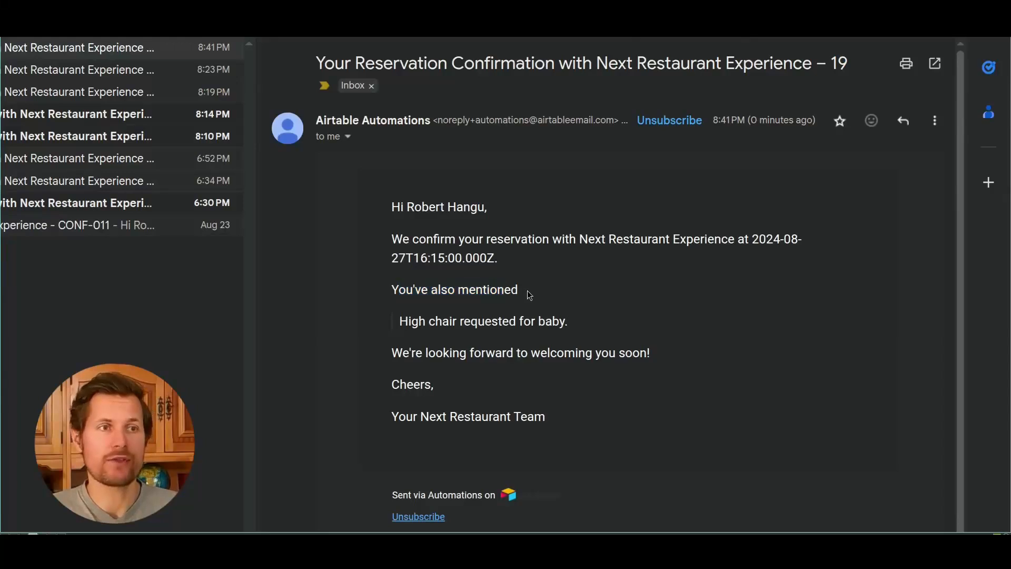
left_click_drag(435, 319, 557, 321)
left_click(605, 322)
left_click_drag(657, 352, 574, 349)
left_click(611, 311)
left_click_drag(790, 240, 753, 228)
left_click(603, 345)
scroll(603, 345, "down", 3)
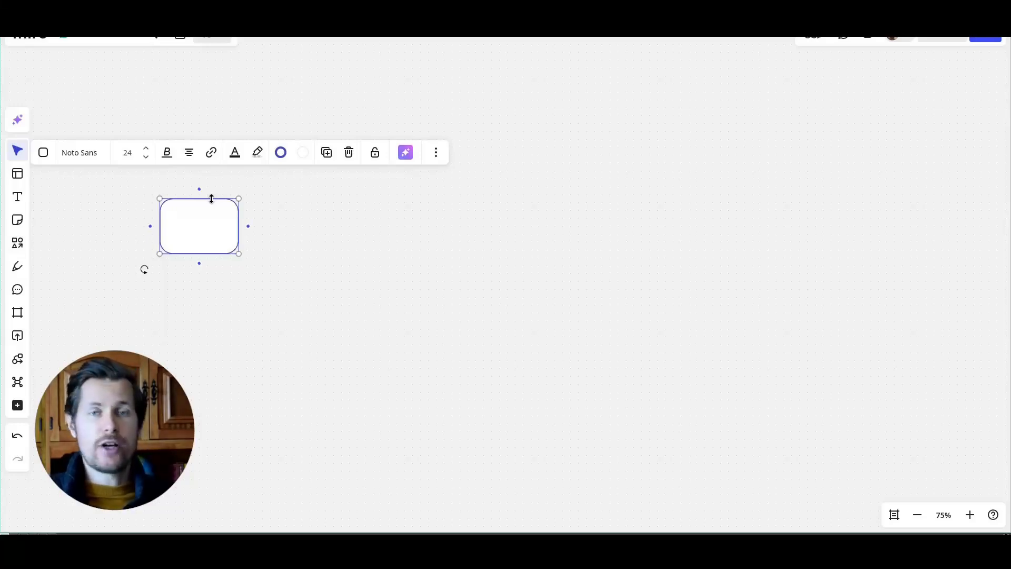
Step: Number the greeting box '1.' and add a connected '2. information gathering' box
mouse_move(203, 235)
left_mouse_down()
mouse_move(226, 242)
mouse_move(216, 243)
left_mouse_up()
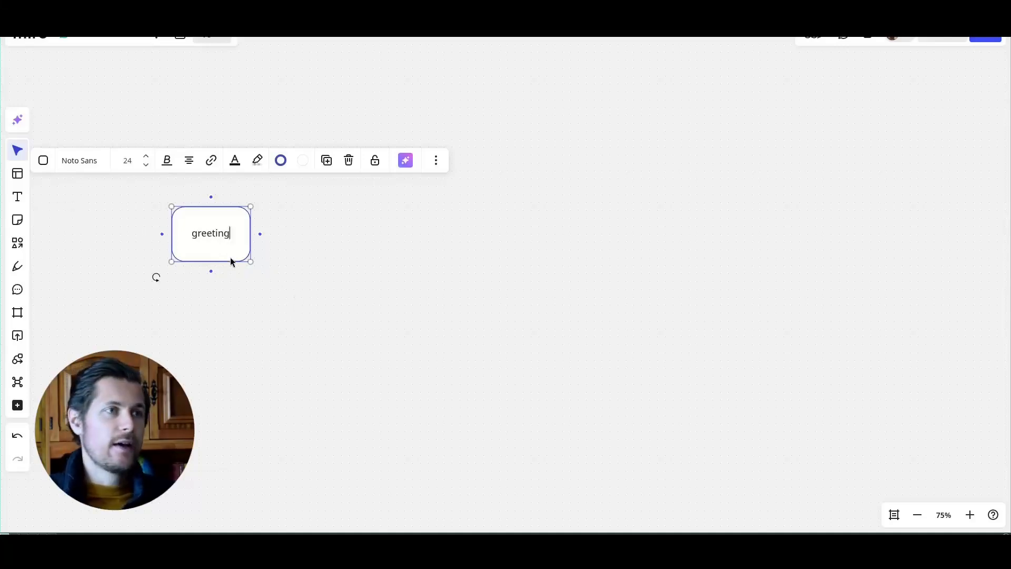
key("Home")
type("1.")
left_click(260, 234)
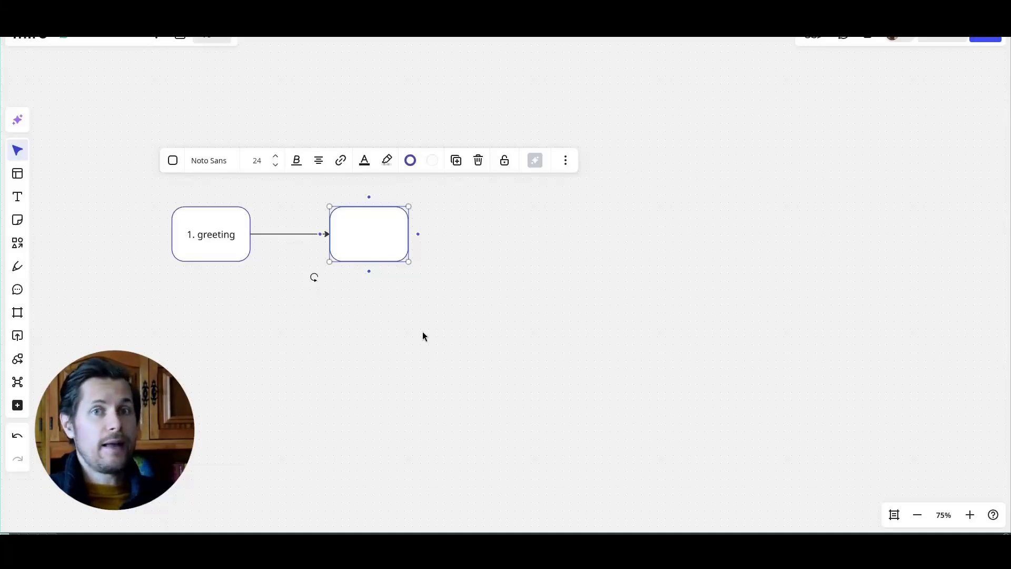
type("2")
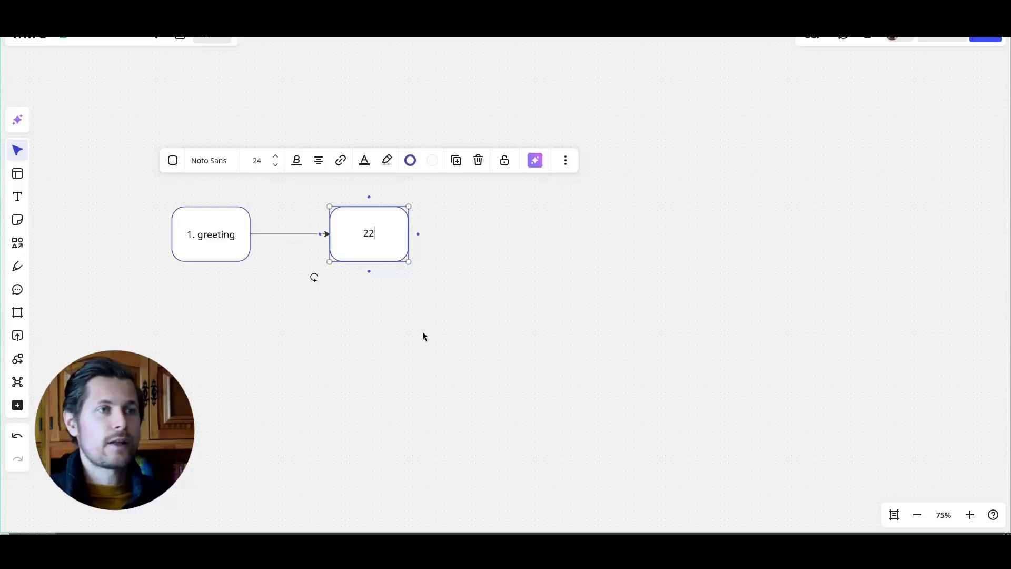
type(". information gathering")
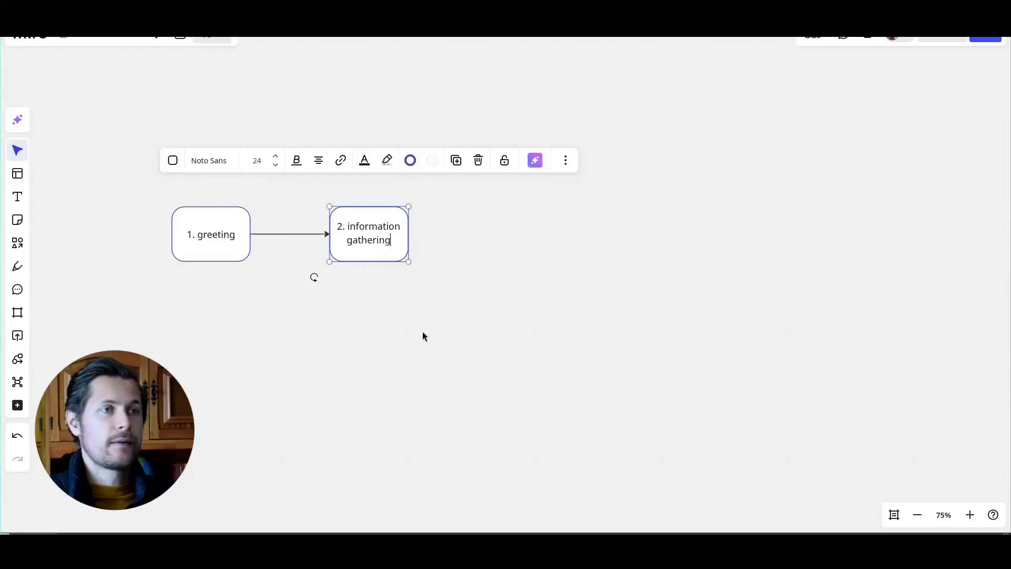
left_click(422, 336)
Step: Add a note under step 2 listing name, phone no., no. of guests, date and time of reservation
left_click(357, 251)
left_click(369, 271)
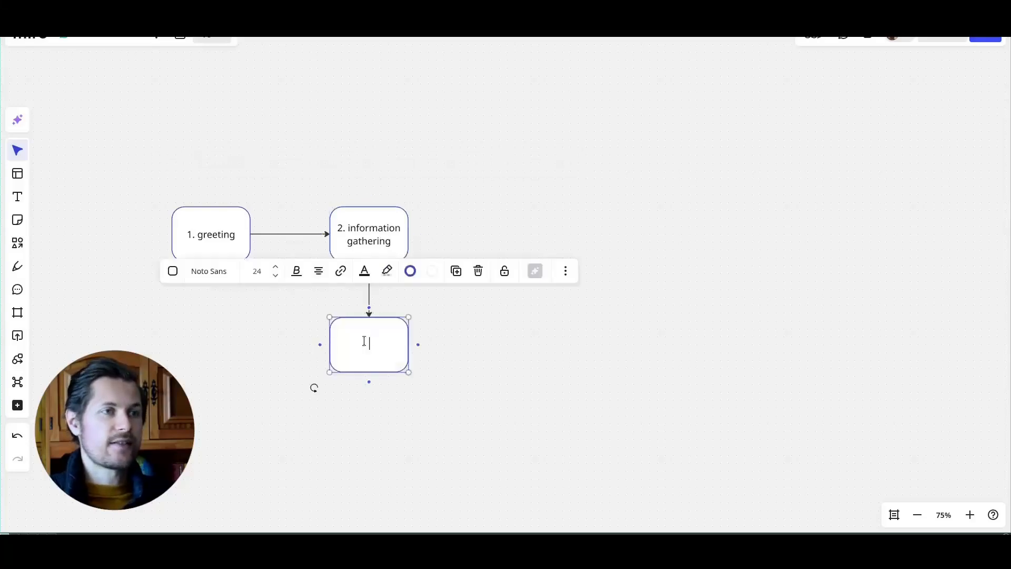
type("name")
key("Return")
type("phone")
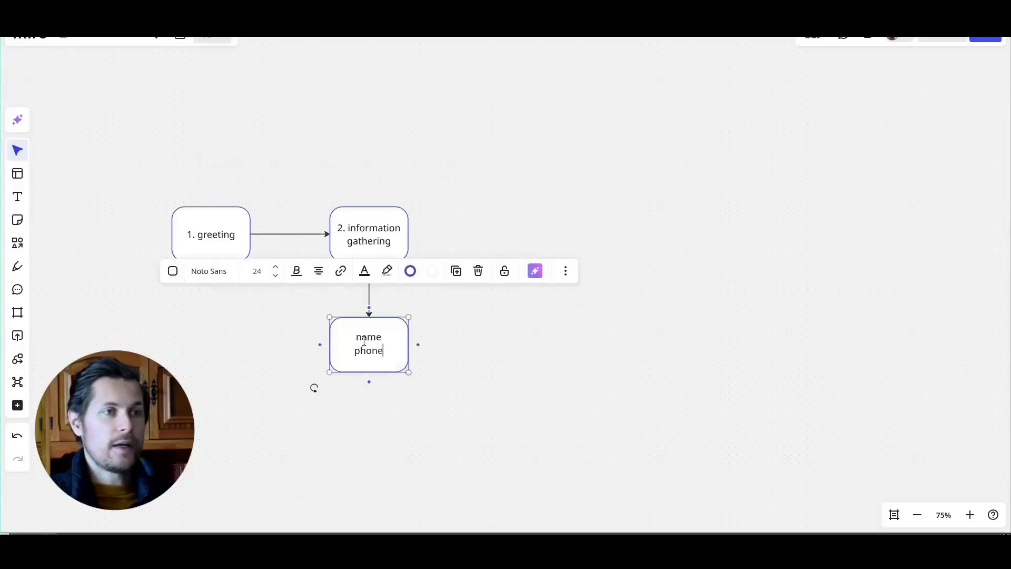
type(" no.")
key("Return")
type("no. of guests")
key("Return")
type("...")
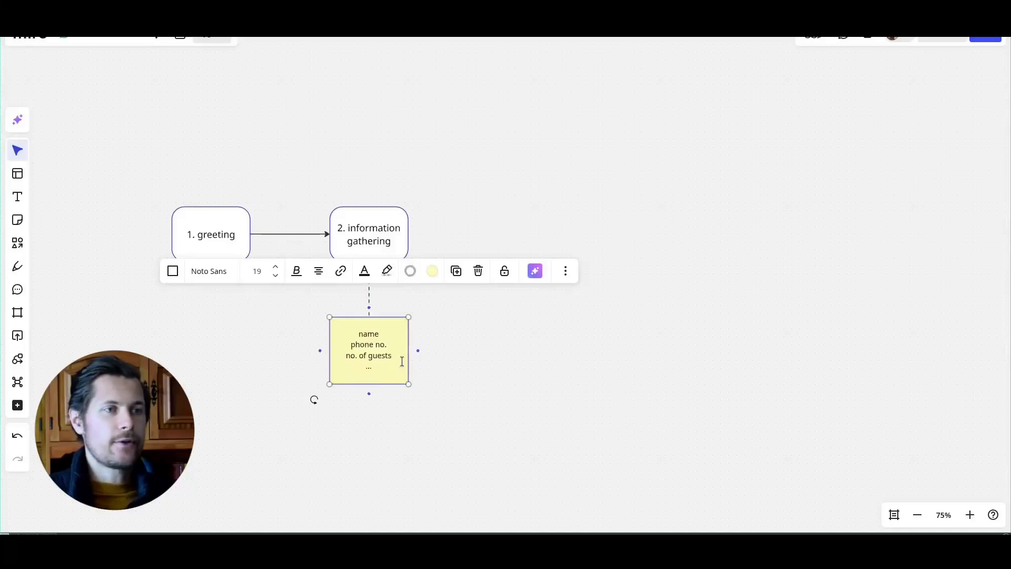
key("Return")
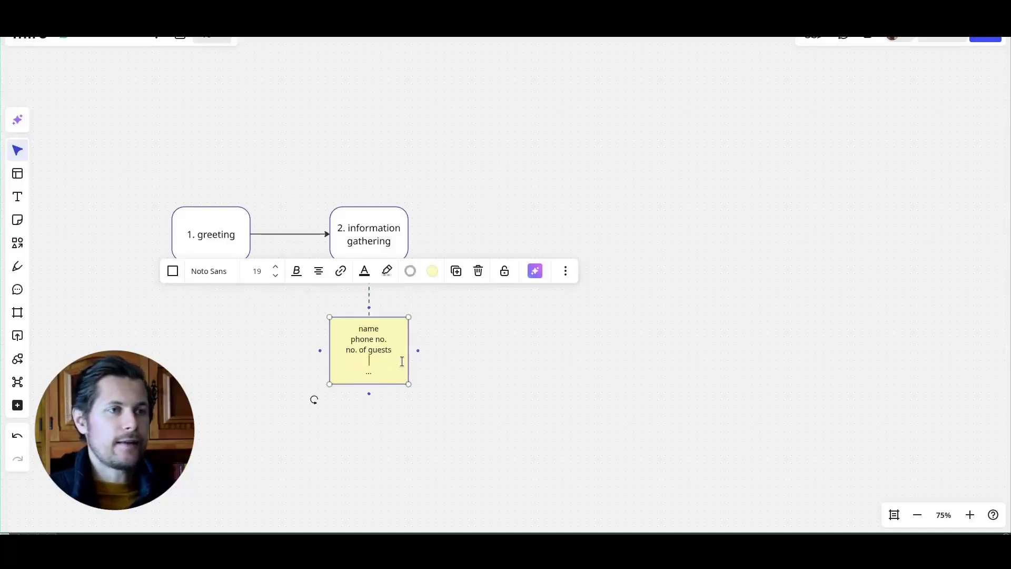
type("date and time")
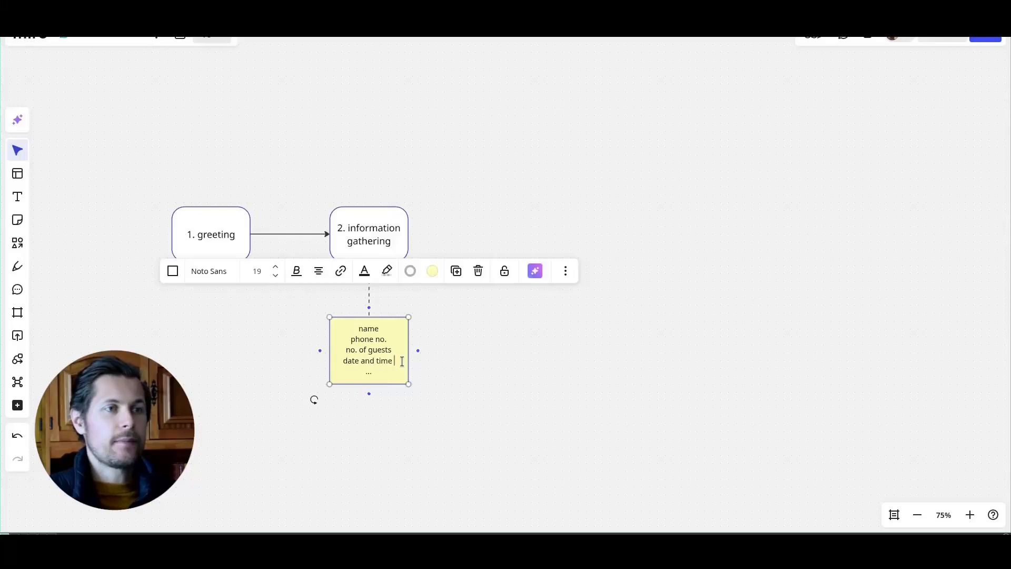
type(" of reservation")
Step: Add a connected '3. check availability' box to the right of step 2
left_click(404, 250)
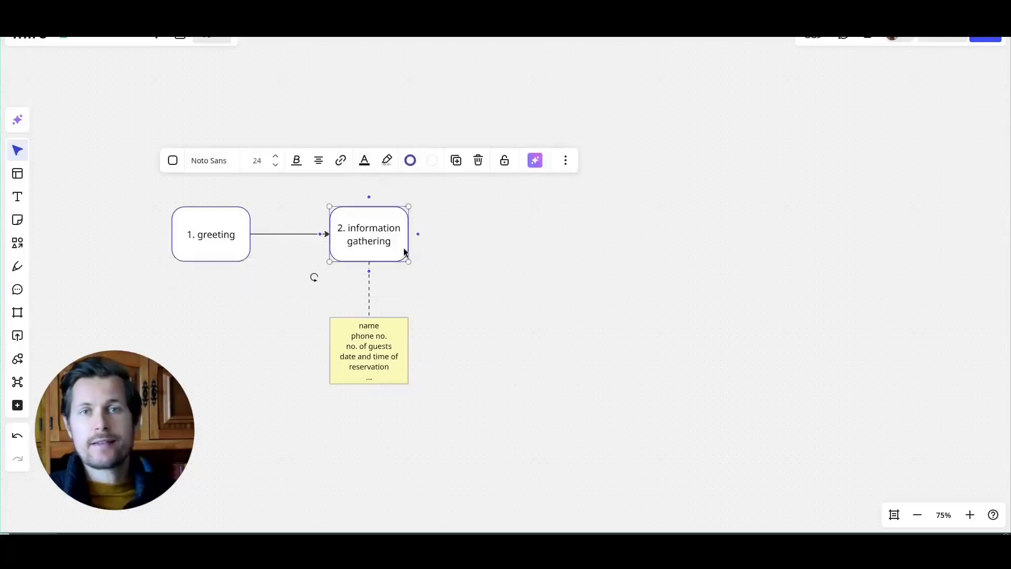
left_click(418, 234)
type("3. check availability")
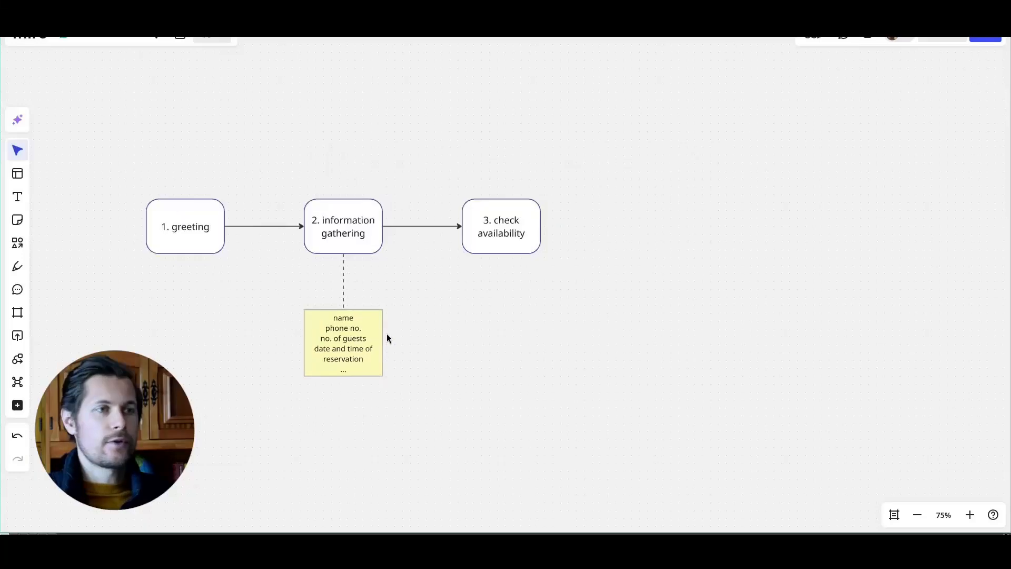
Step: Copy the note under step 3, reading 'check if table available for date and time for that party size'
left_click_drag(363, 333, 510, 334)
double_click(510, 334)
key("ctrl+a")
type("check if date and time is")
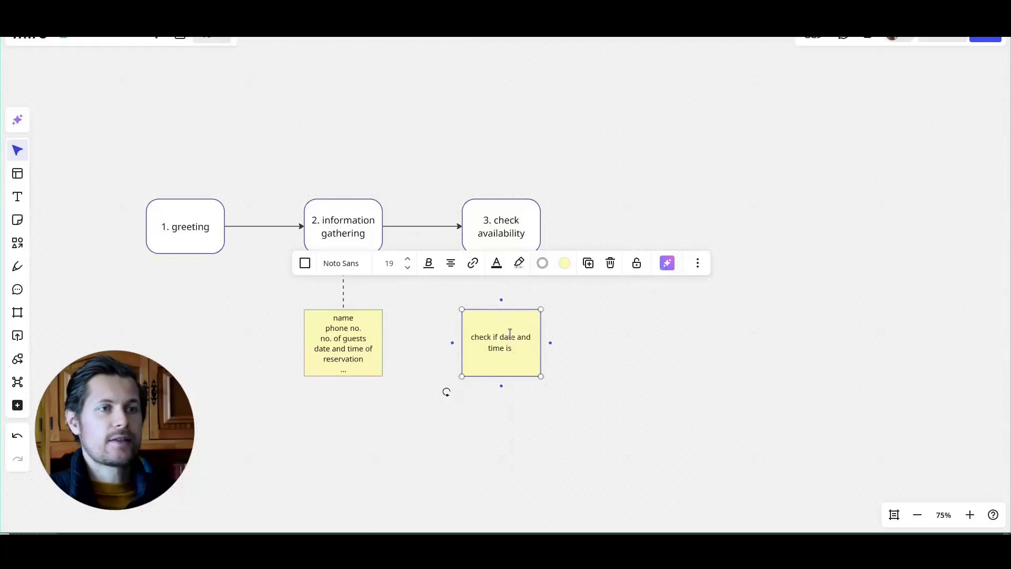
key("BackSpace")
key("BackSpace")
key("BackSpace")
key("BackSpace")
key("BackSpace")
key("BackSpace")
key("BackSpace")
key("BackSpace")
key("BackSpace")
key("BackSpace")
key("BackSpace")
key("BackSpace")
key("BackSpace")
key("BackSpace")
key("BackSpace")
key("BackSpace")
key("BackSpace")
type("table available for date and time for that")
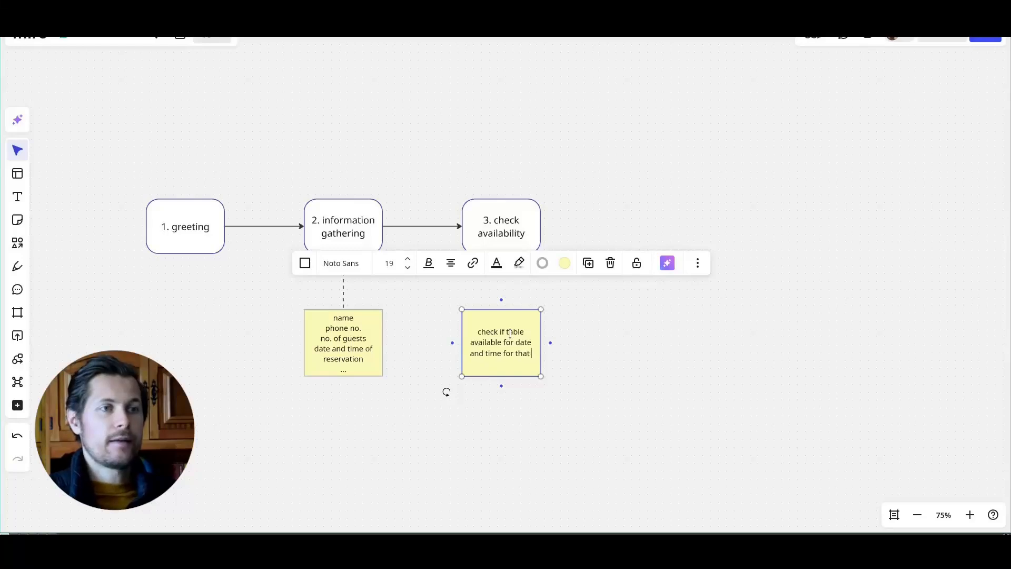
type(" party size")
key("Escape")
Step: Enlarge the availability note and add the line 'check internal database.'
left_click_drag(534, 375, 533, 400)
double_click(530, 372)
key("Right")
type(".")
key("Return")
type("check")
key("BackSpace")
key("BackSpace")
key("BackSpace")
key("BackSpace")
key("BackSpace")
type("check internal database.")
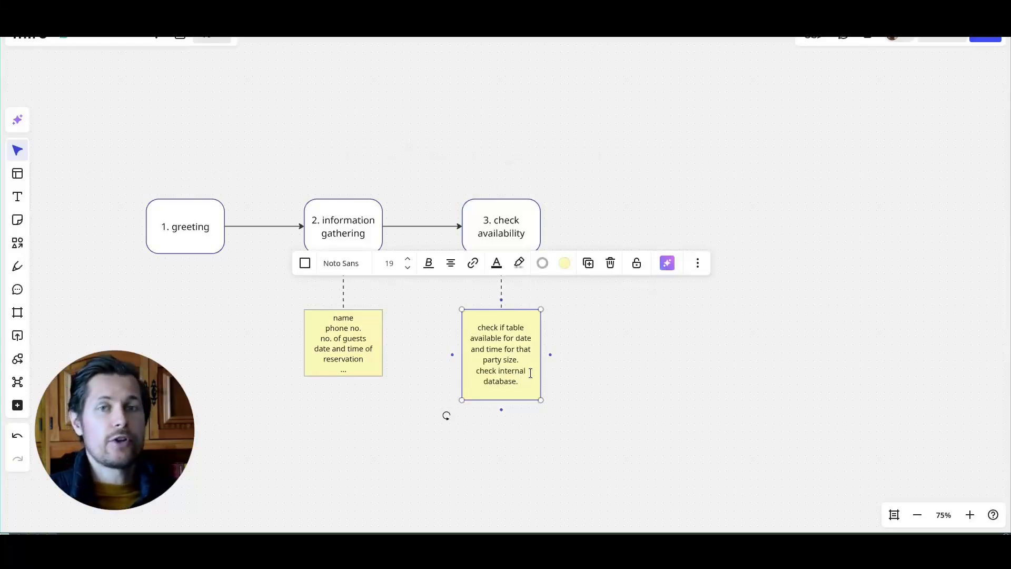
Step: Add a connected '4. create booking' box after check availability
left_click(521, 234)
left_click(549, 226)
type("4. create booking")
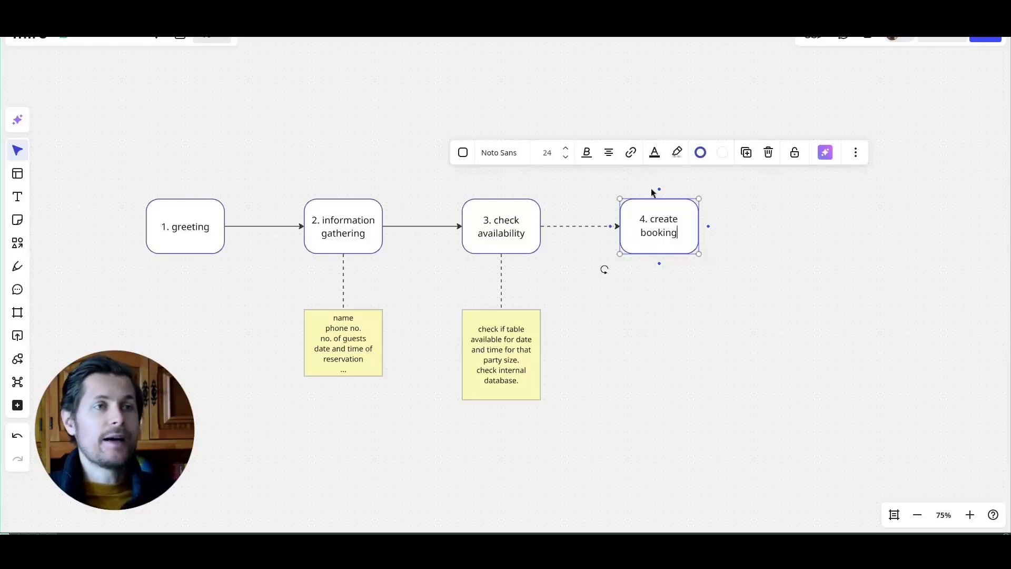
left_click(586, 224)
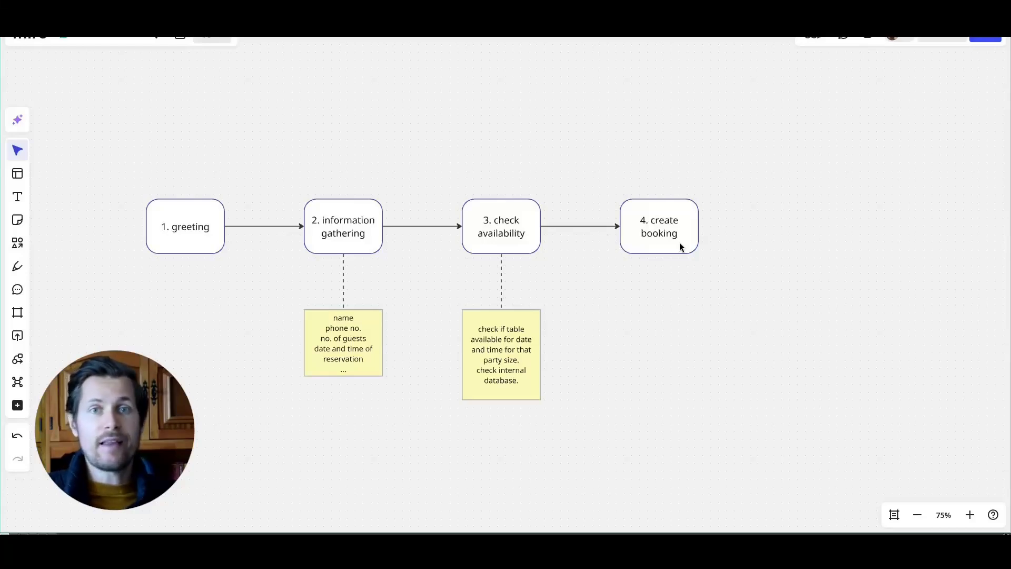
Step: Copy a note under create booking and add step '5. say goodbye and close the chat'
left_click_drag(507, 376, 665, 381)
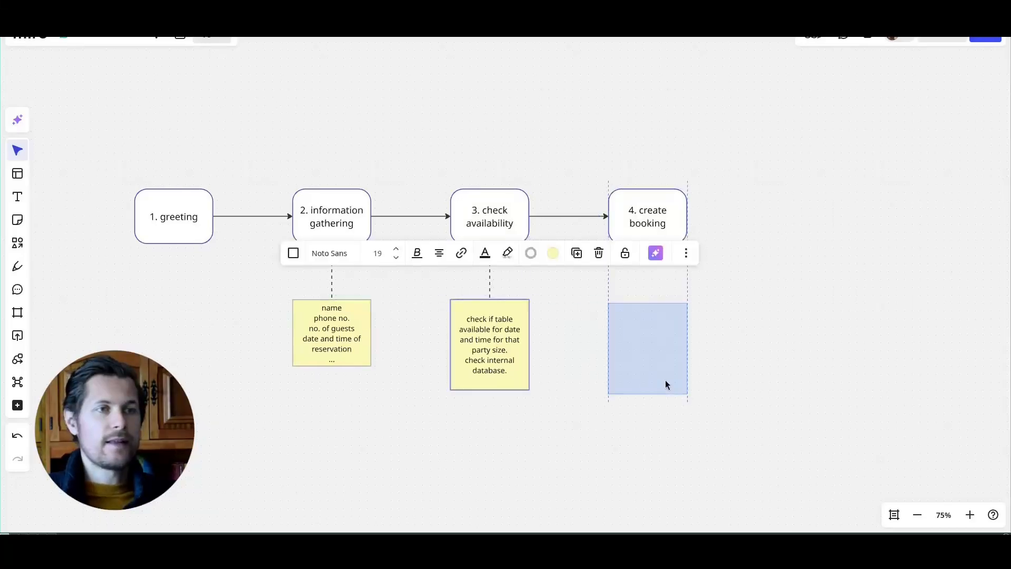
left_click(647, 232)
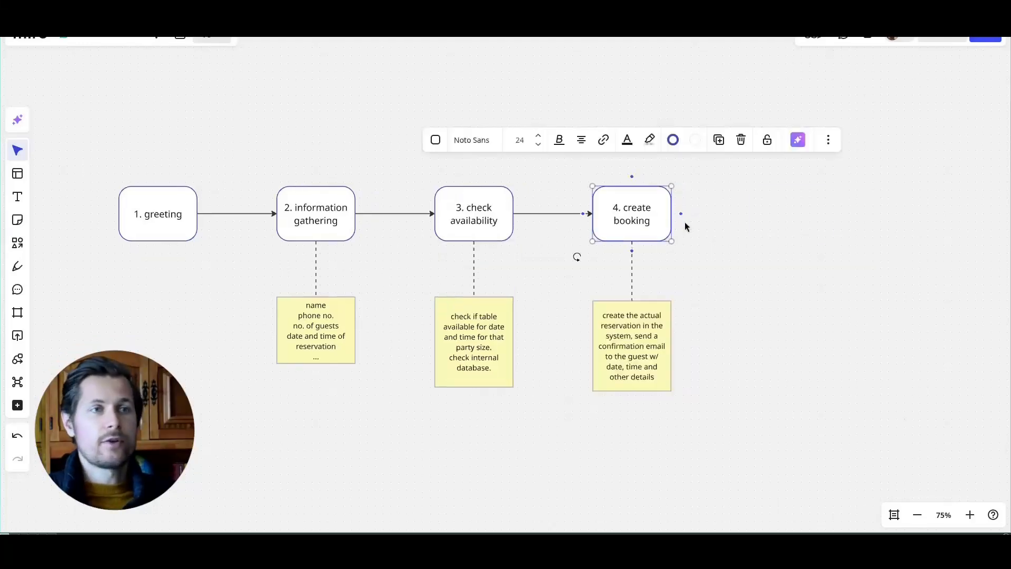
left_click(681, 213)
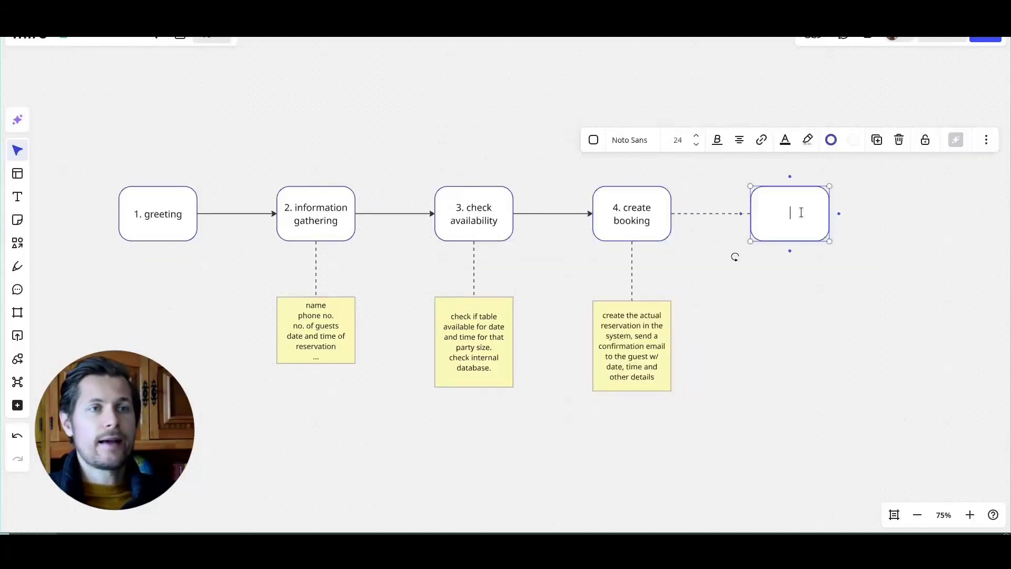
type("5. say goodbye and hang up")
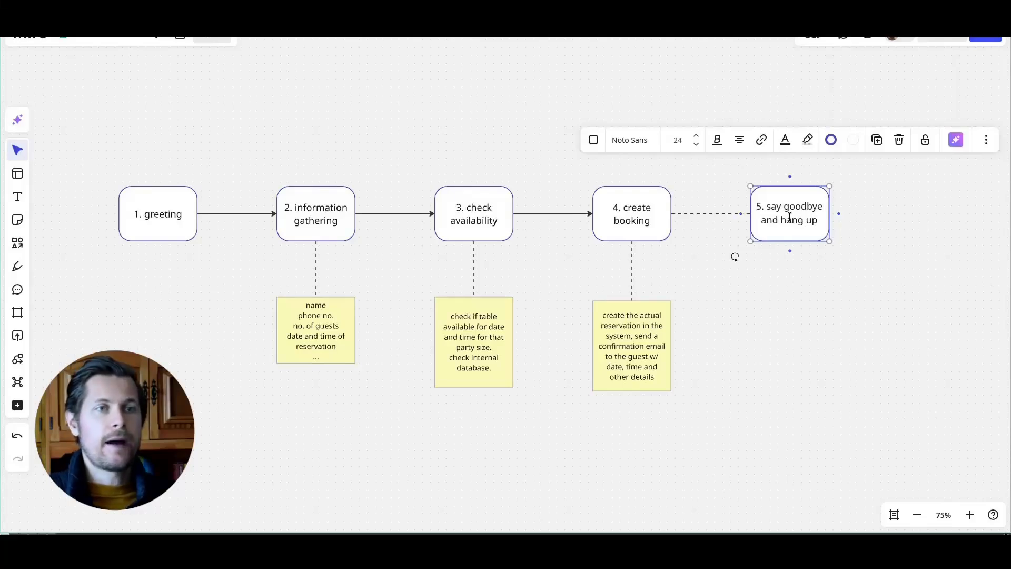
left_click_drag(781, 220, 808, 223)
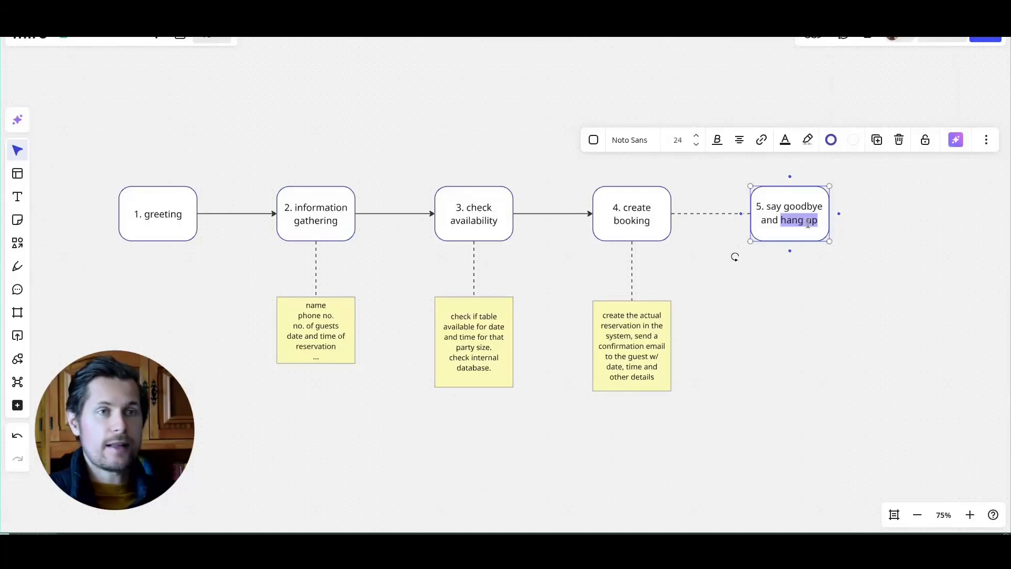
type("close the chat")
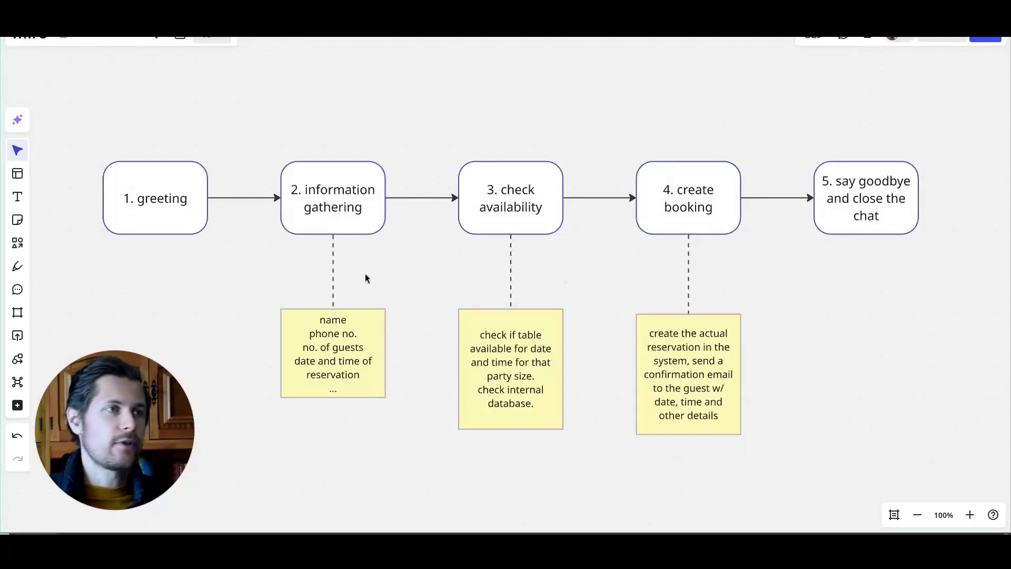
left_click(171, 210)
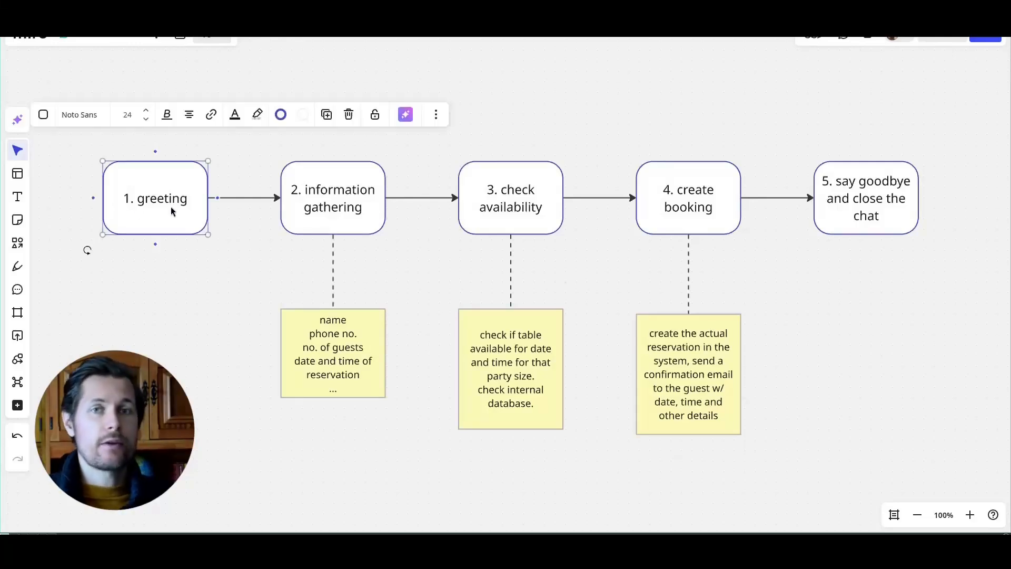
left_click(302, 218)
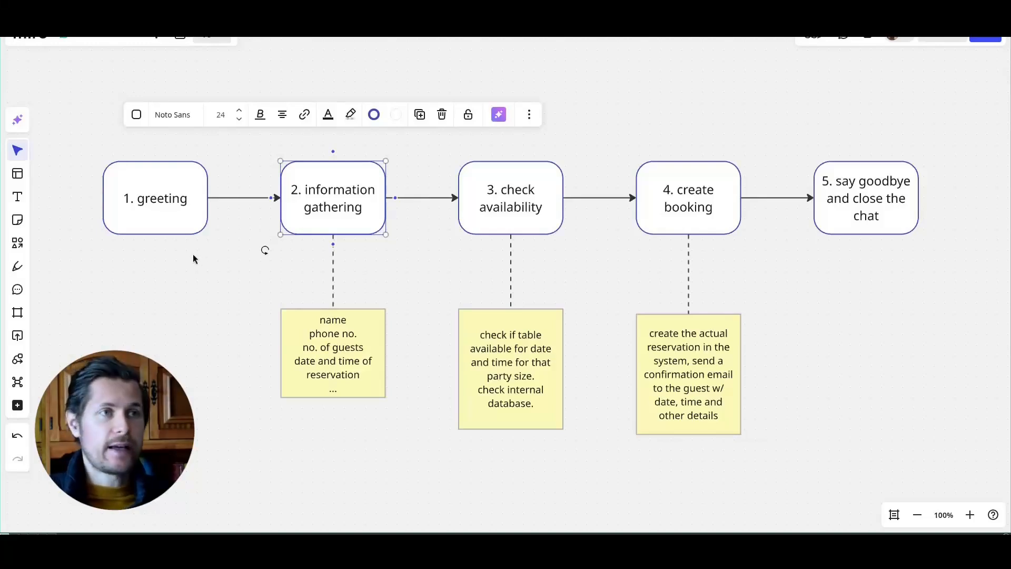
left_click(299, 357)
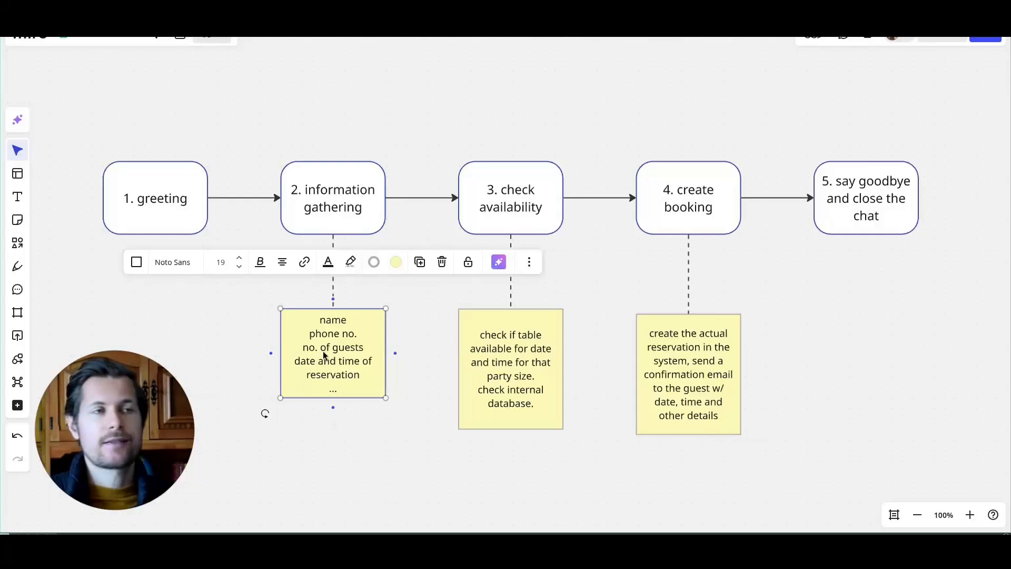
left_click(546, 231)
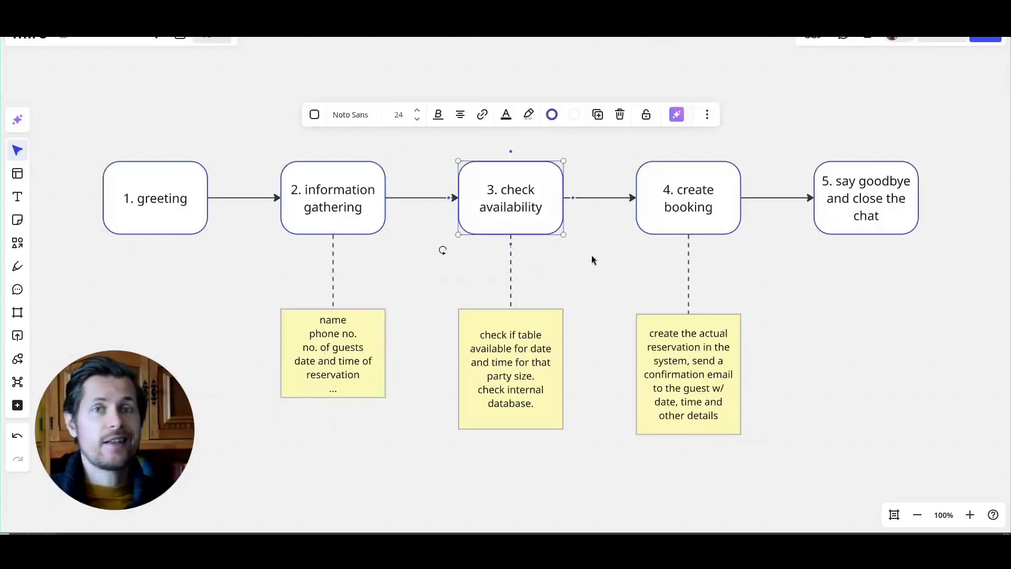
left_click(520, 378)
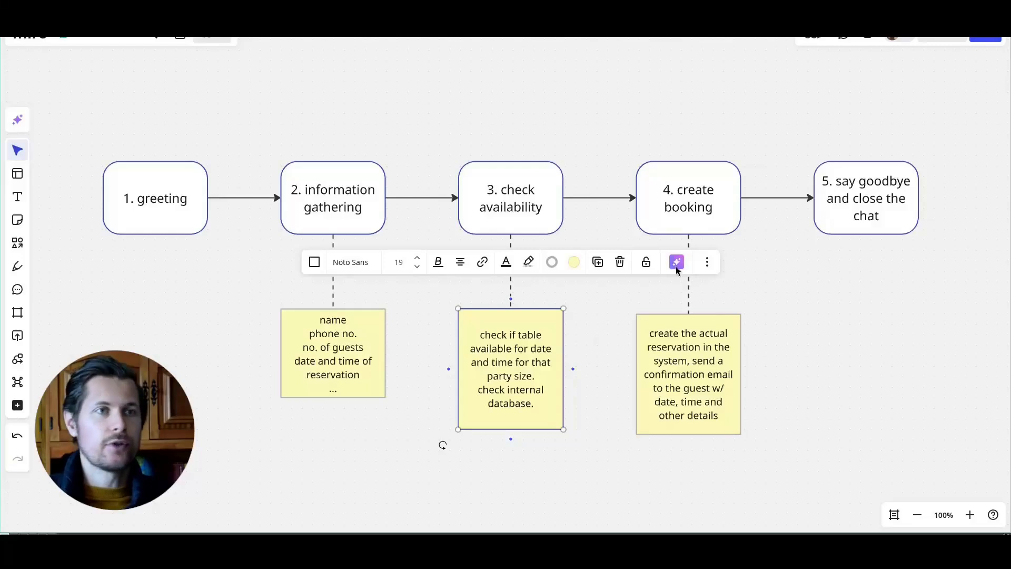
left_click(719, 181)
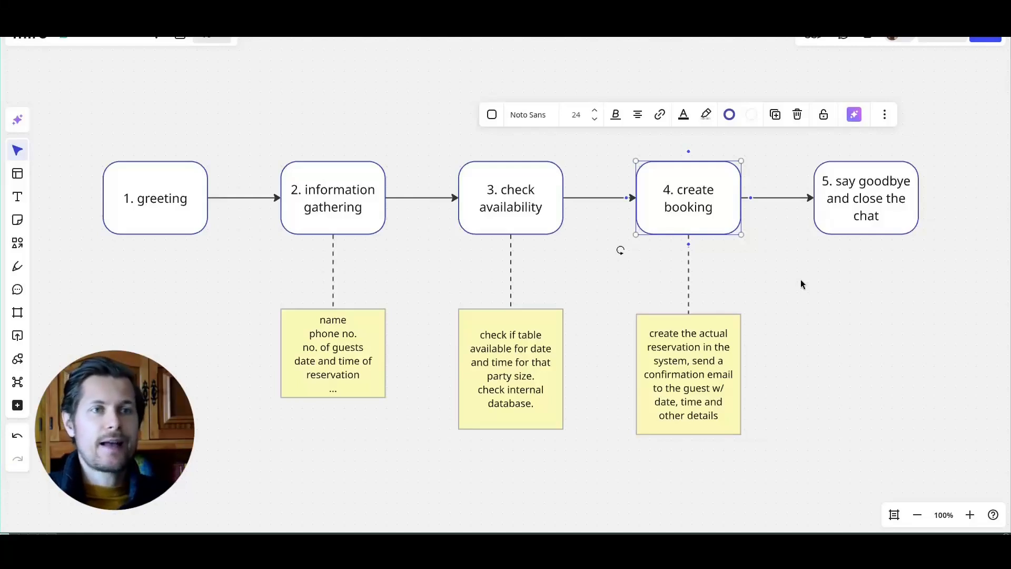
left_click(903, 213)
left_click(870, 318)
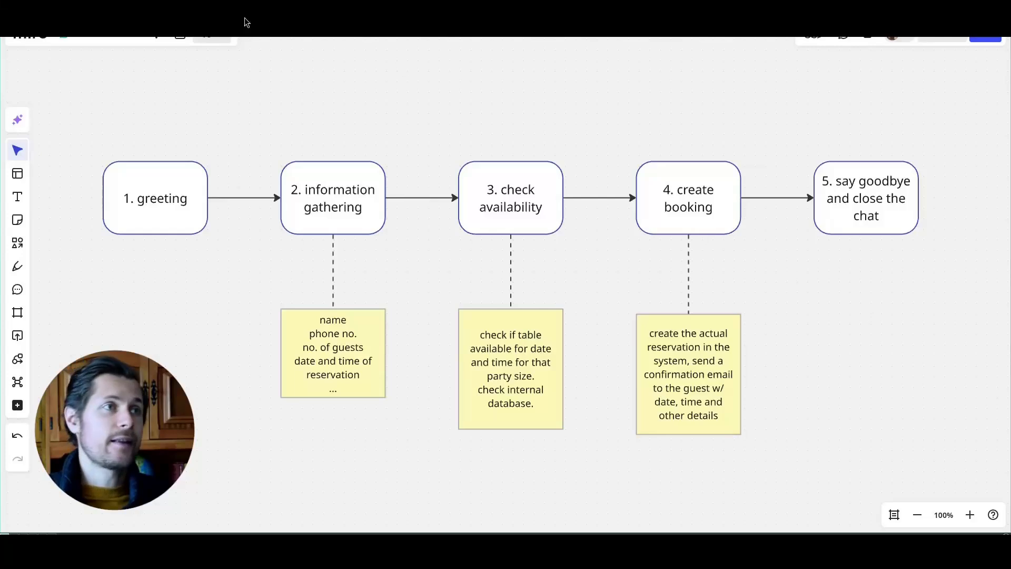
left_click(194, 3)
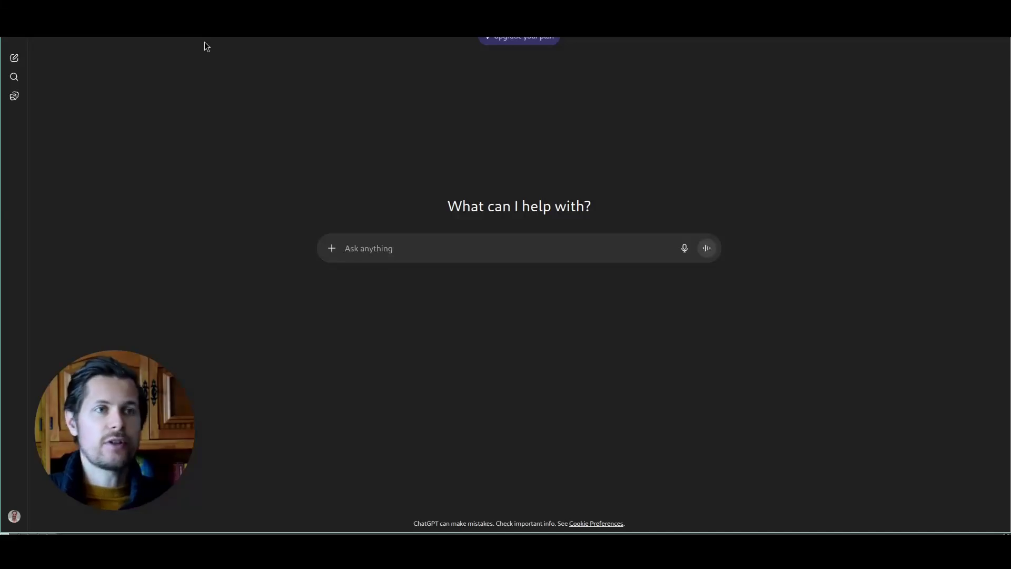
Step: Title the prompt '# designing an AI voice agent for restaurant reservations inquiries and bookings' and paste a '## your role' section
type("# desi")
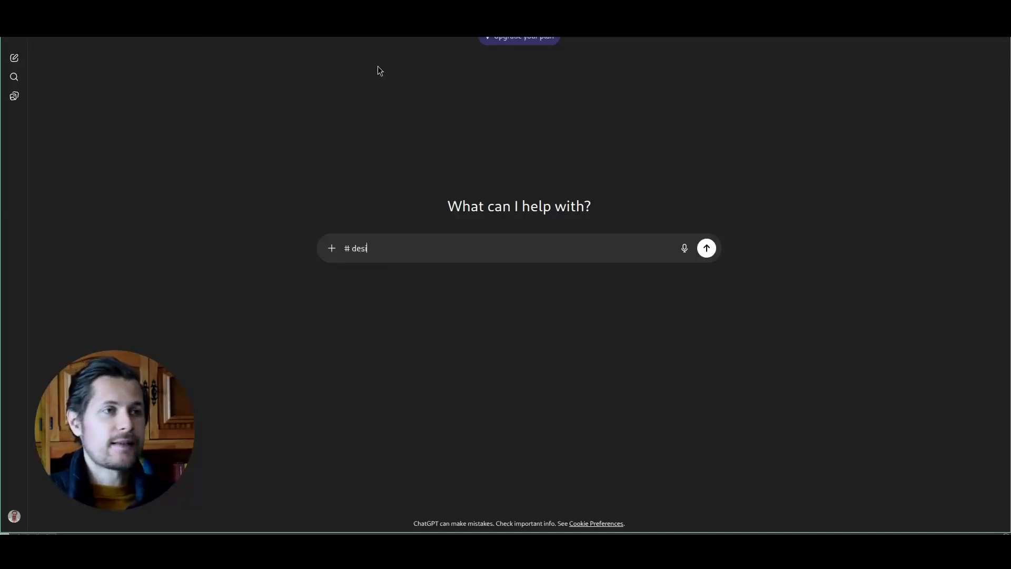
type("gning an AI voice agent for restaurant res")
key("BackSpace")
key("BackSpace")
key("BackSpace")
key("BackSpace")
type("restaurant reservations inquiries and bookings")
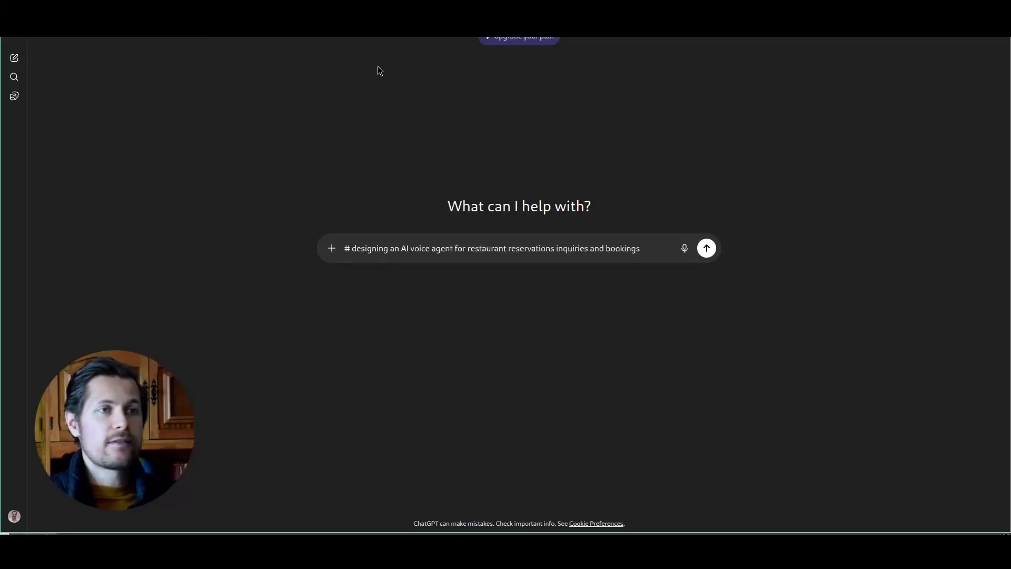
key("shift+Return")
key("shift+Return")
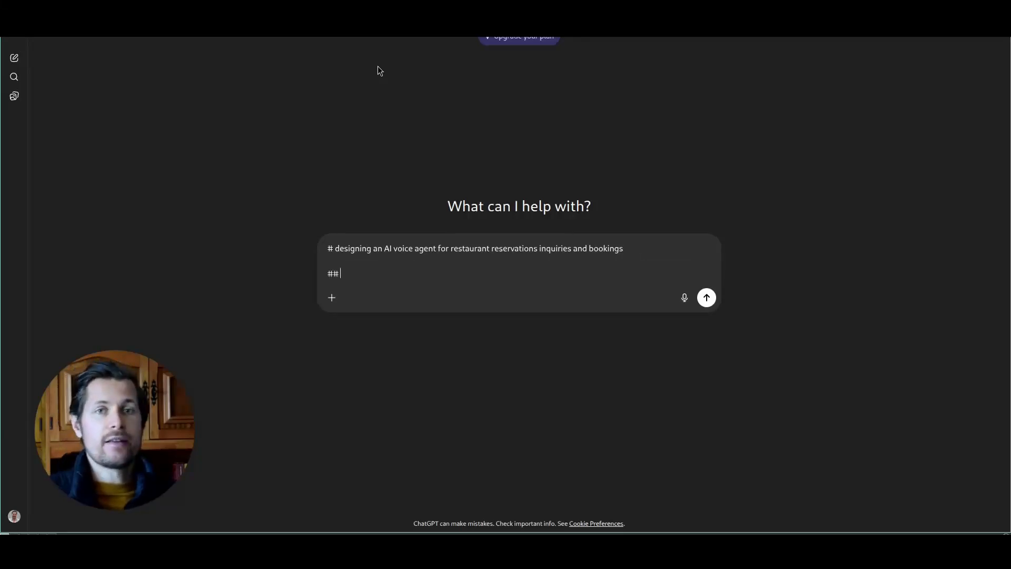
type("## your role")
key("shift+Return")
key("shift+Return")
type("you're an conversation designer for AI voice agents that's also knowledgeable of the backend system infrastructure used in implementing the agent infrastructure.")
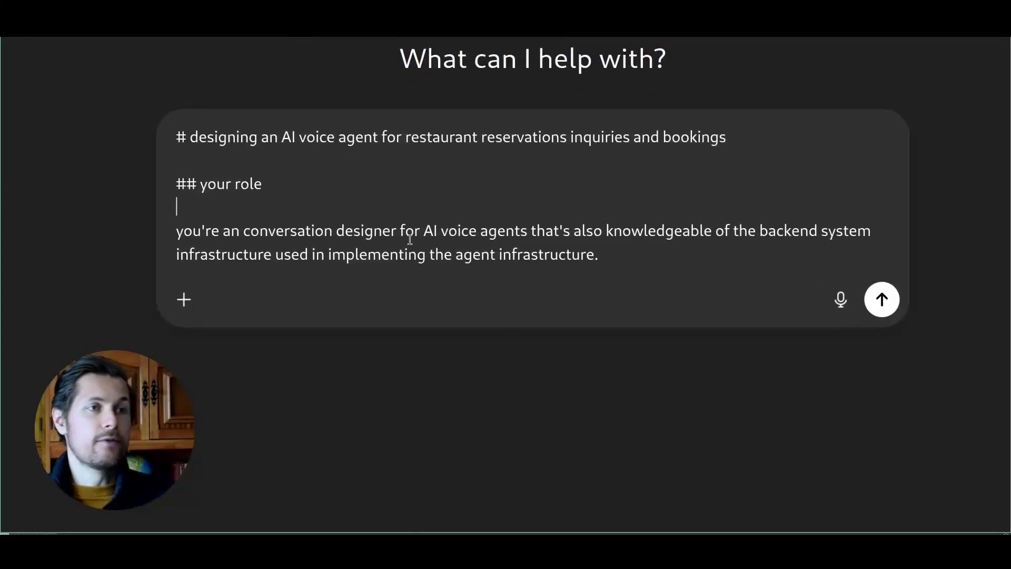
Step: Review the role paragraph and append '(databases, tables, etc.)' to it
left_click_drag(423, 235, 480, 234)
left_click_drag(573, 234, 632, 235)
left_click(632, 234)
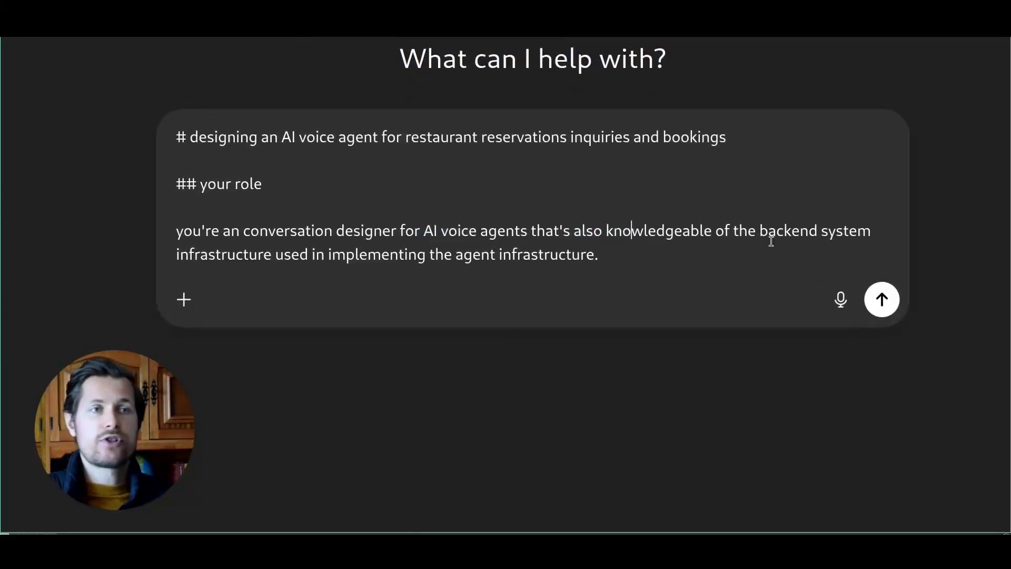
left_click_drag(272, 256, 367, 256)
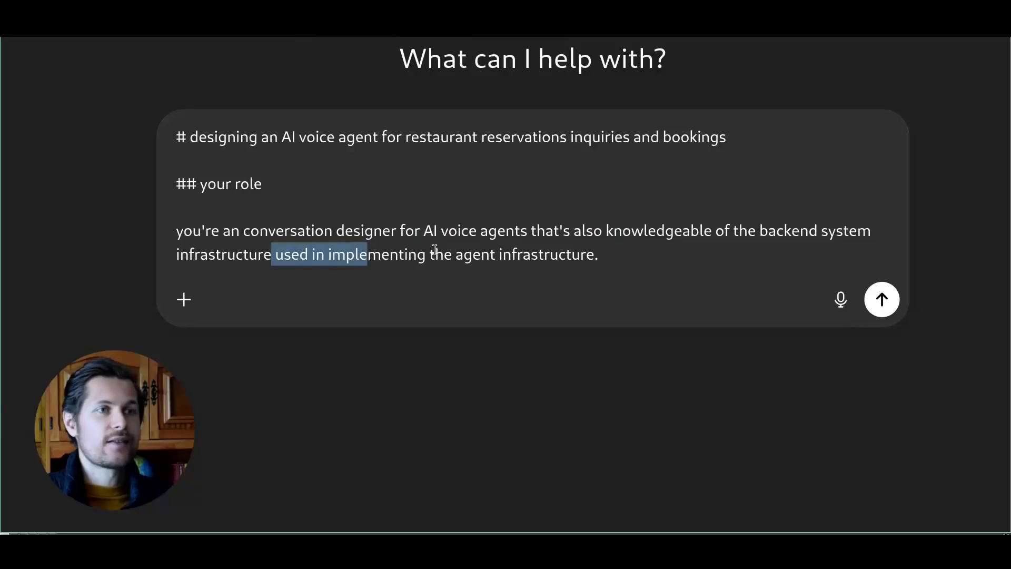
left_click(243, 253)
double_click(342, 255)
left_click(551, 252)
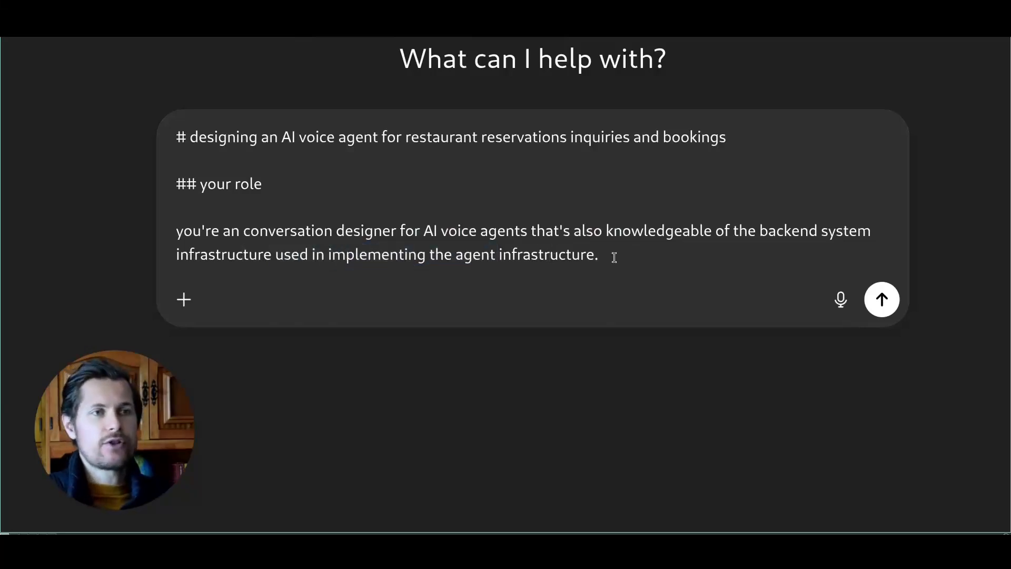
type("(database")
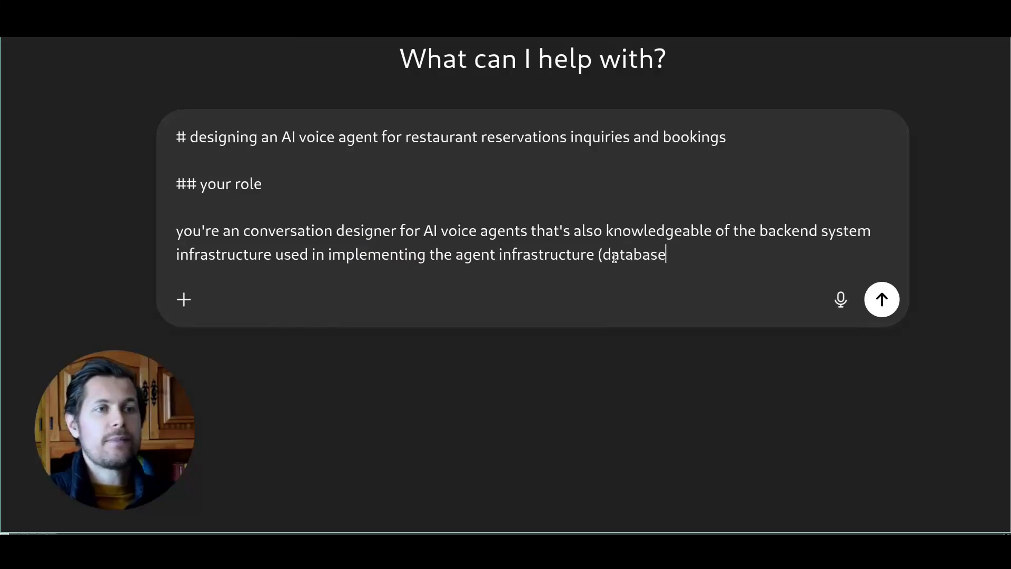
type("s, tables, etc.)")
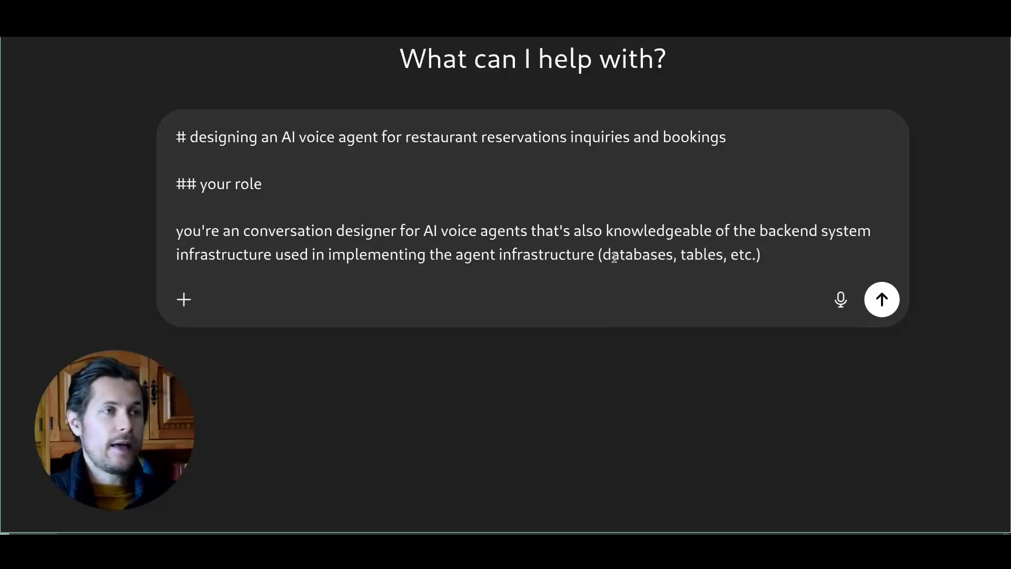
Step: Paste the '## your task' section and replace Retell AI with Voiceflow
type("## your task  you'll help me design an AI voice agent implemented with the tool Retell AI, that uses a database to serve as the restaurant's availability stored in Airtable.")
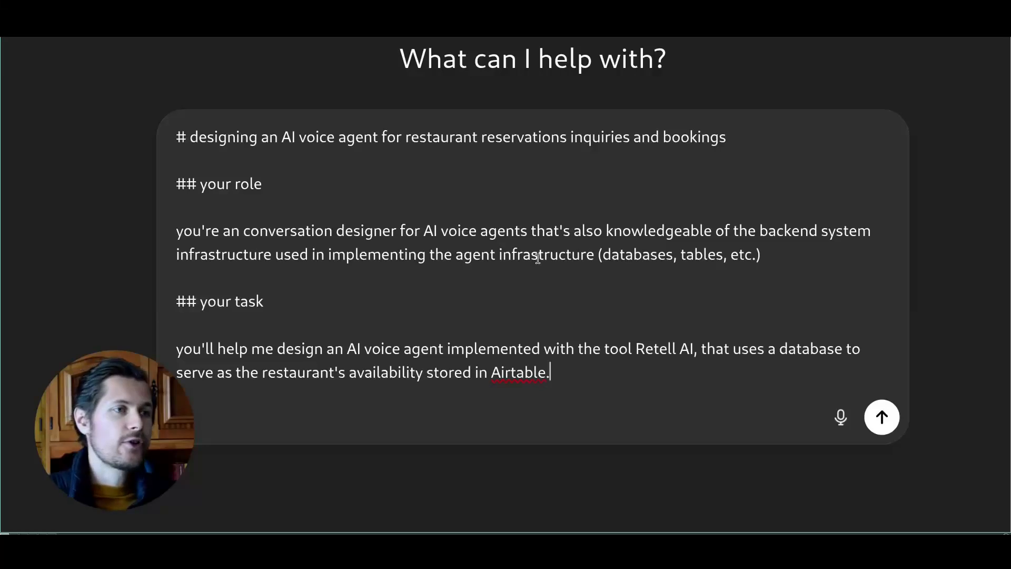
left_click_drag(200, 301, 271, 304)
left_click_drag(190, 355, 242, 355)
left_click(327, 357)
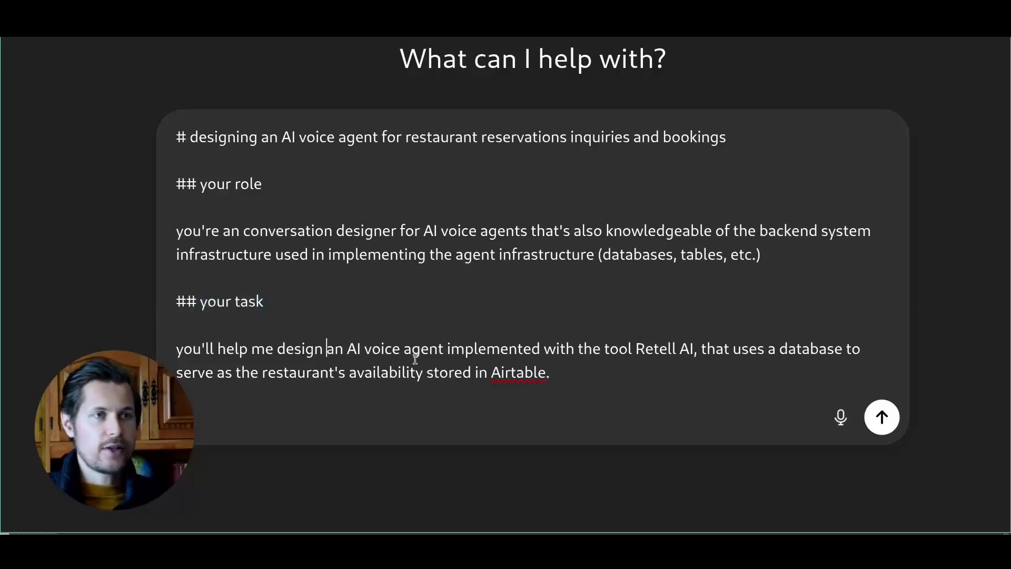
double_click(650, 348)
type("Voice")
key("Delete")
key("Delete")
key("Delete")
type("flo")
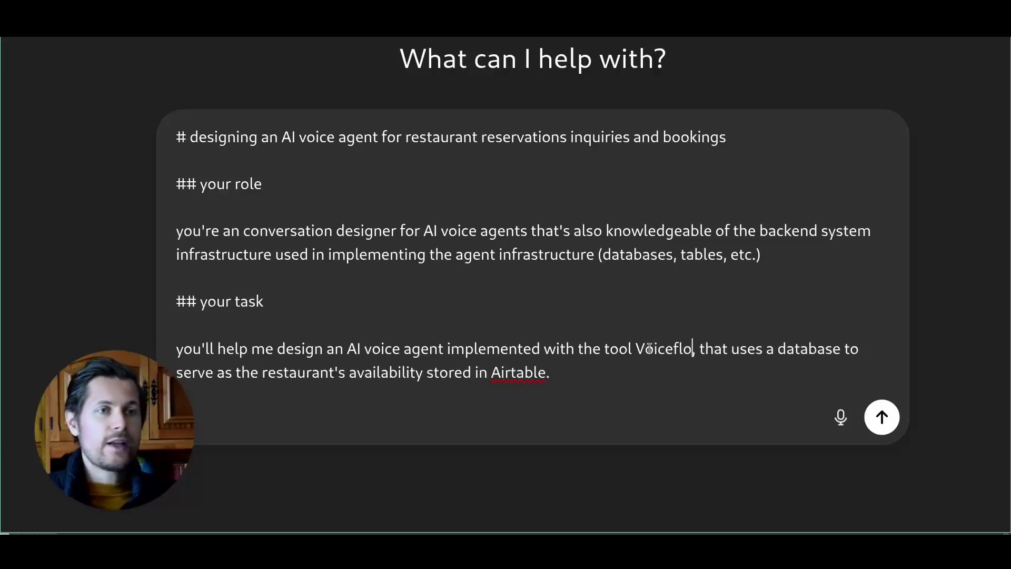
type("w")
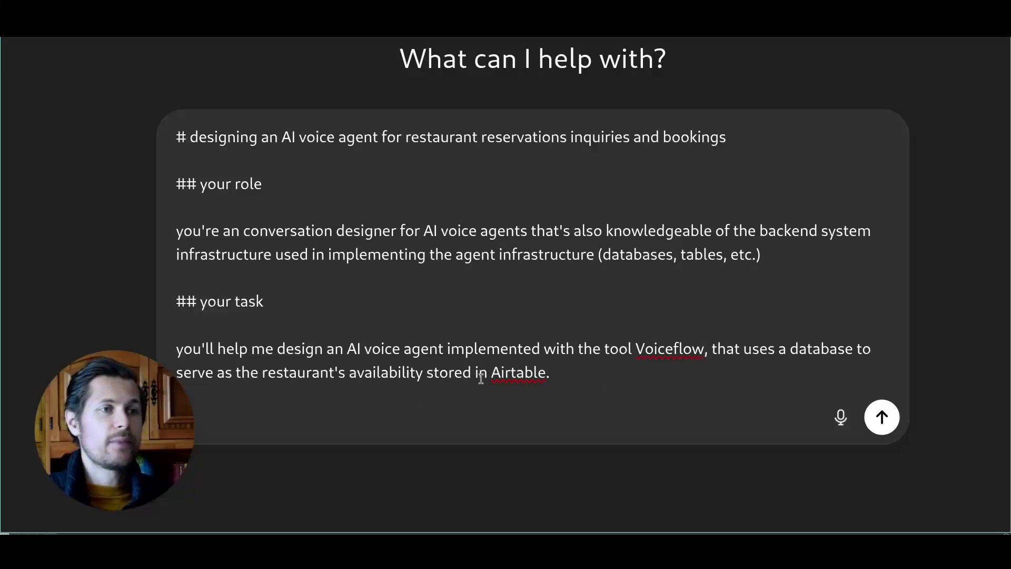
double_click(505, 377)
Step: Add a '## infrastructure' heading below the task paragraph
left_click(579, 369)
key("Return")
key("Return")
type("##")
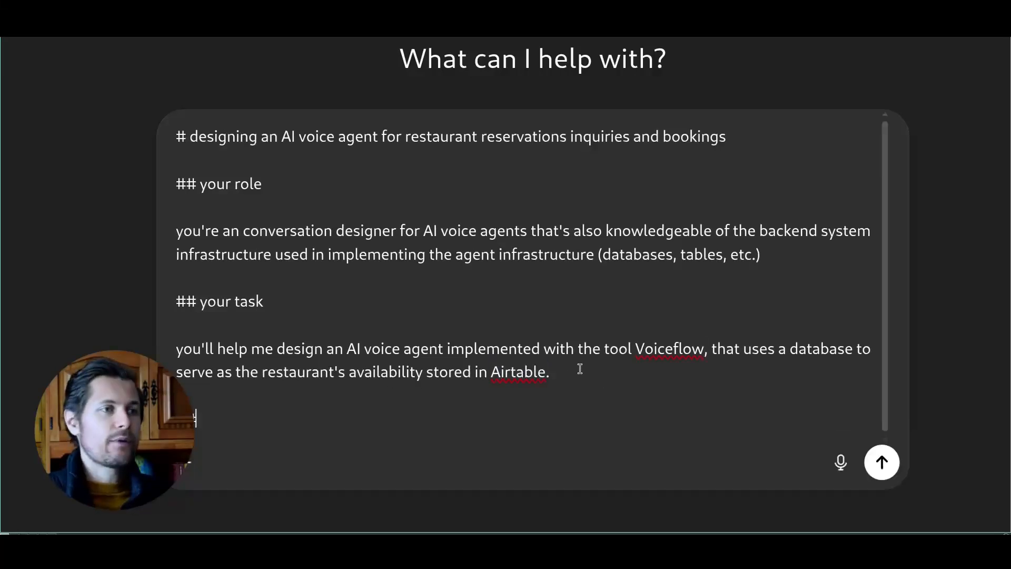
key("BackSpace")
type("# infla")
key("ctrl+BackSpace")
type("infrastructre")
key("ctrl+BackSpace")
type("infrastructure")
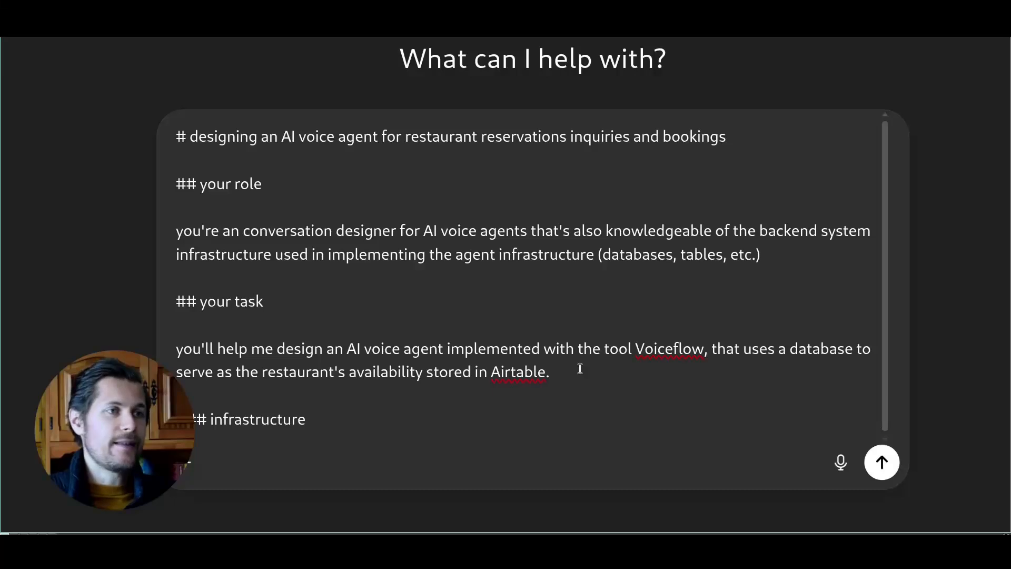
Step: Paste the sentence about Airtable API access to table availability and reservations under the infrastructure heading
double_click(210, 301)
left_click(198, 301)
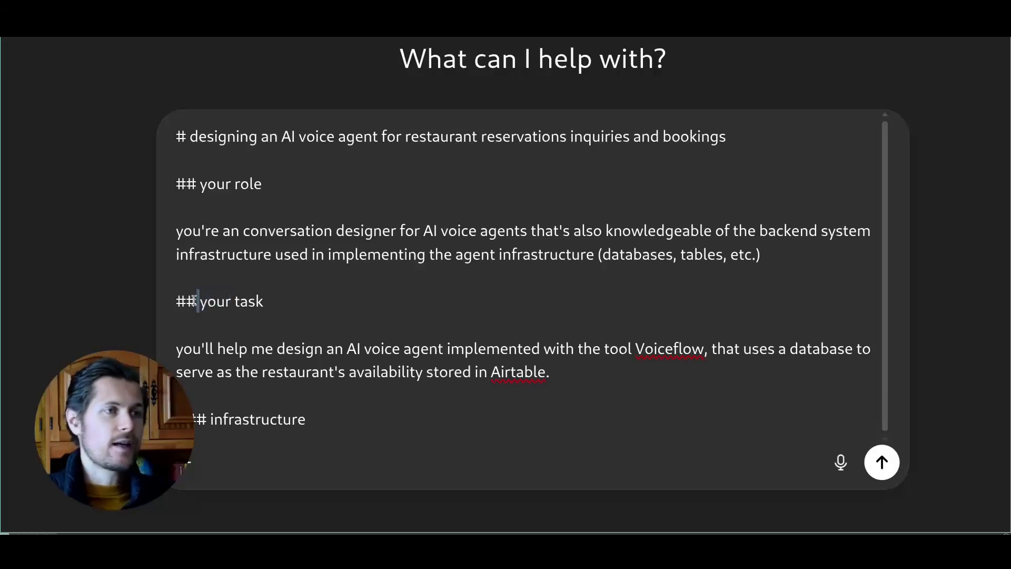
double_click(192, 420)
left_click(319, 417)
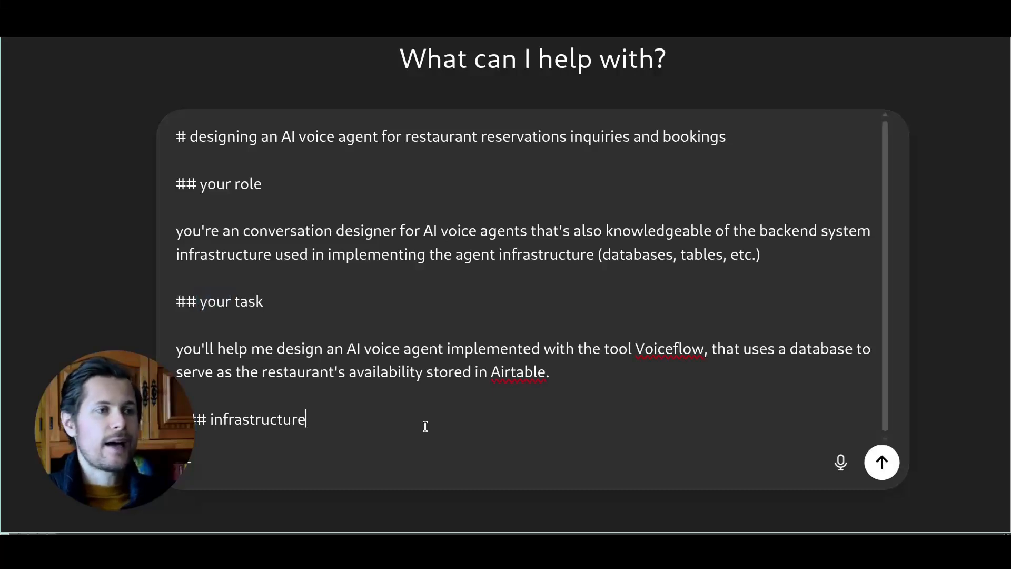
key("shift+Return")
key("shift+Return")
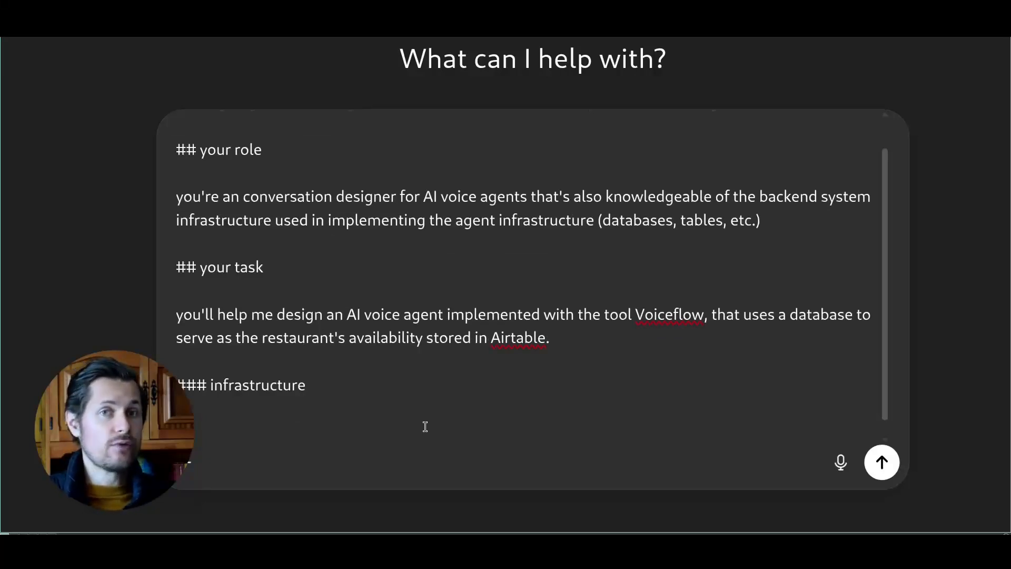
type("The agent will have access to the Airtable API in order to check restaurant table availability and book reservations for particular dates.")
double_click(440, 389)
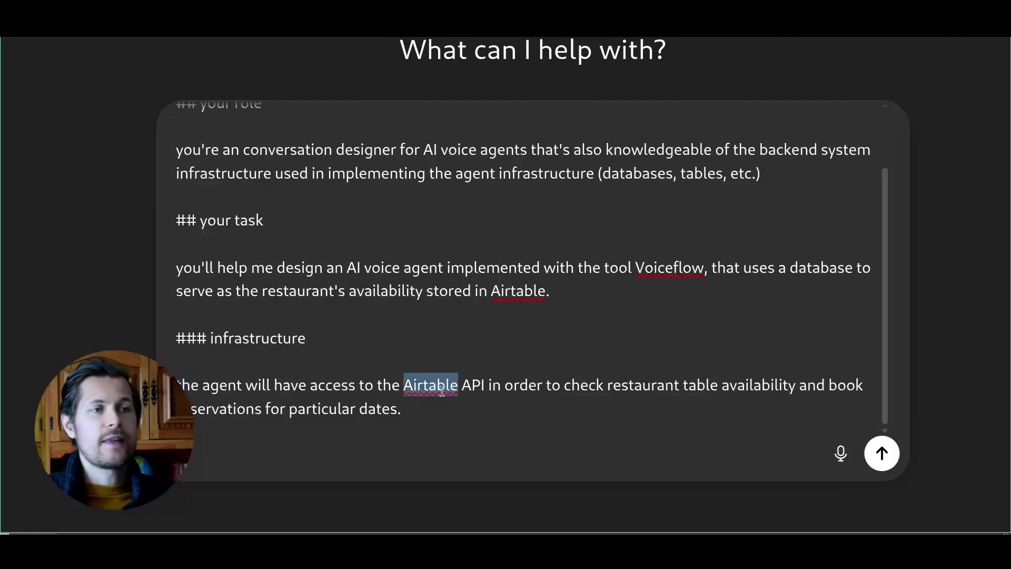
double_click(473, 386)
left_click_drag(608, 386, 725, 385)
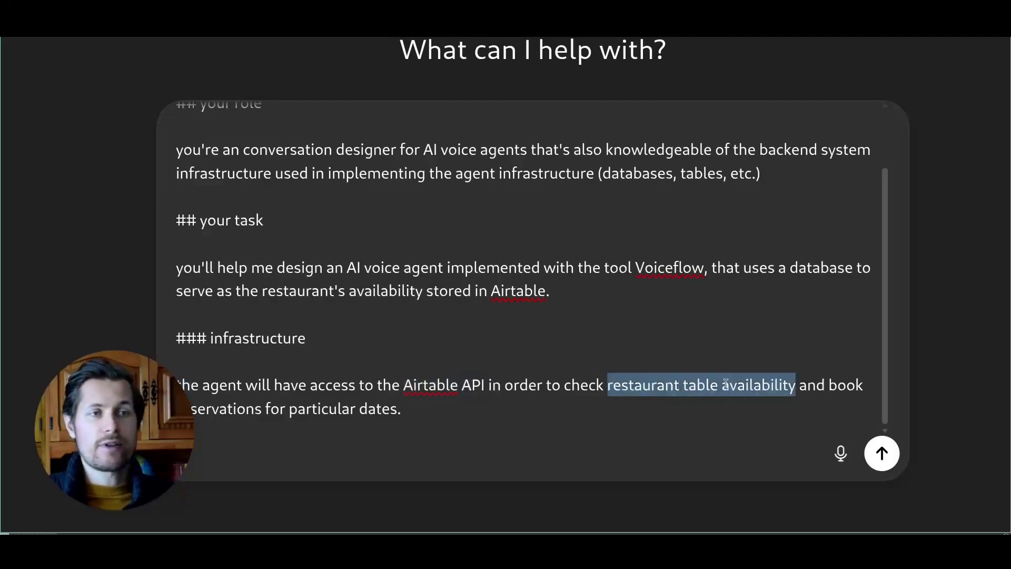
left_click(736, 385)
left_click_drag(221, 408, 332, 406)
left_click(395, 409)
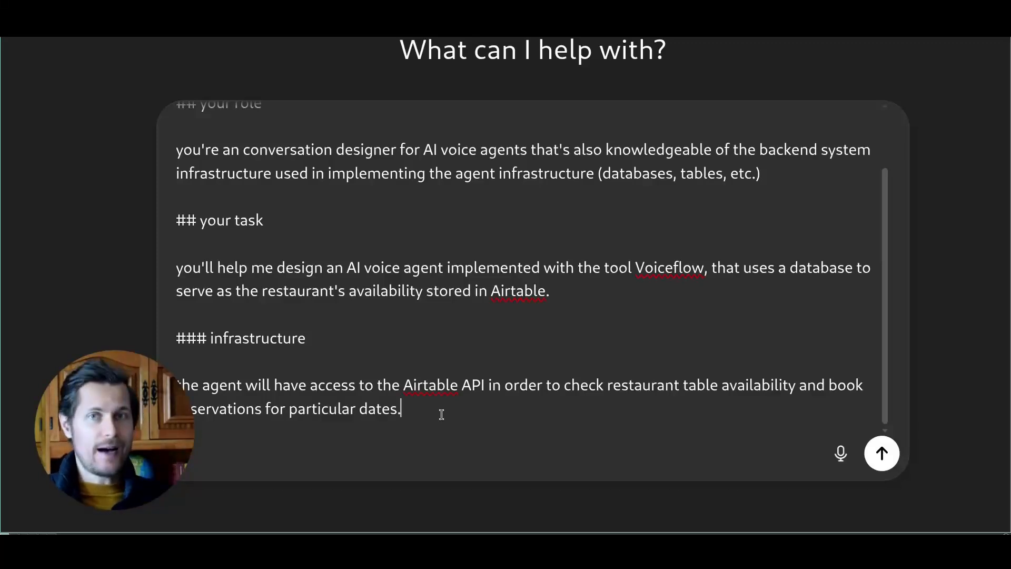
Step: Paste the 'you'll help me with' list covering database schema brainstorming and Airtable implementation
type("you'll help me with:  - brainstorming a simple database schema for up to 20 restaurant tables of different sizes - help me implement the database tables inside the airtable base")
double_click(199, 348)
left_click_drag(198, 348, 310, 349)
left_click(310, 349)
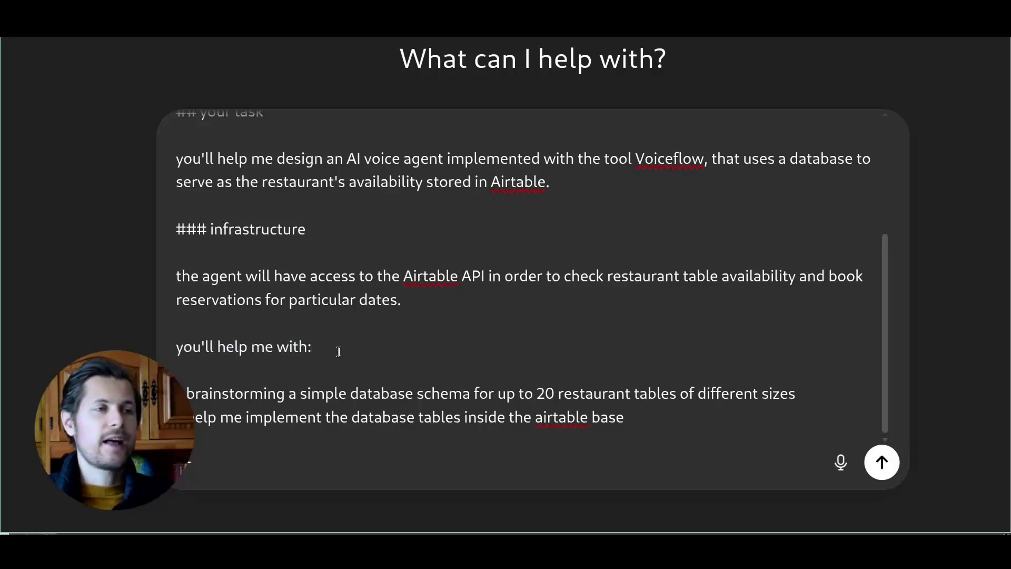
left_click_drag(348, 393, 796, 393)
left_click(666, 390)
left_click(780, 394)
left_click_drag(351, 393, 471, 394)
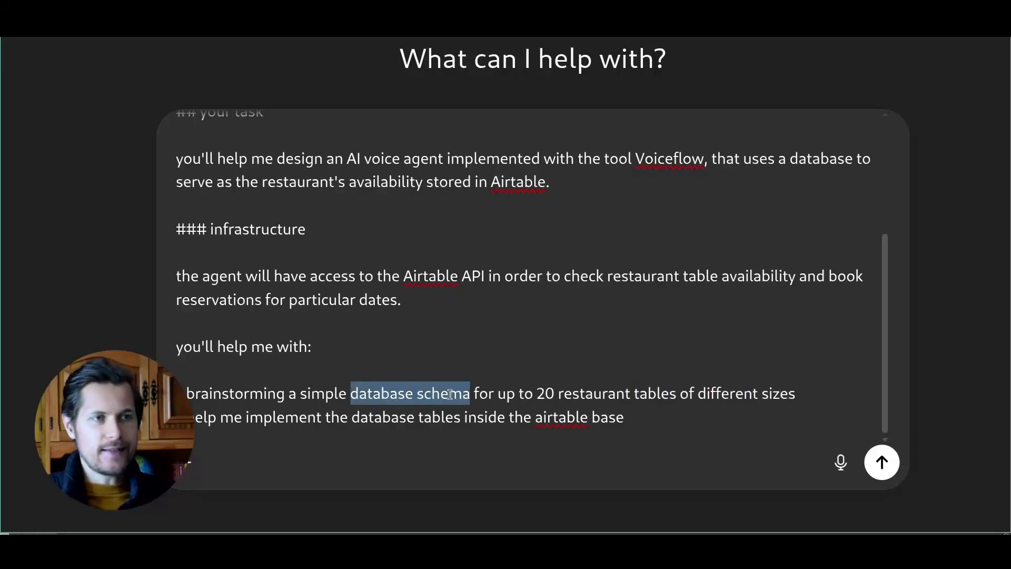
left_click(449, 393)
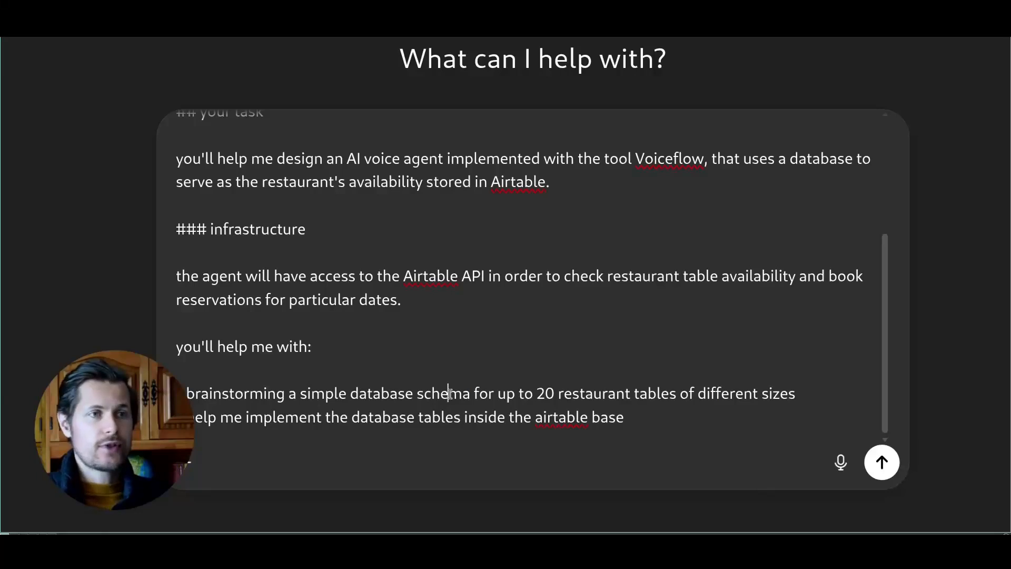
Step: Add the sub-bullet about Airtable types and tables under the schema bullet
key("End")
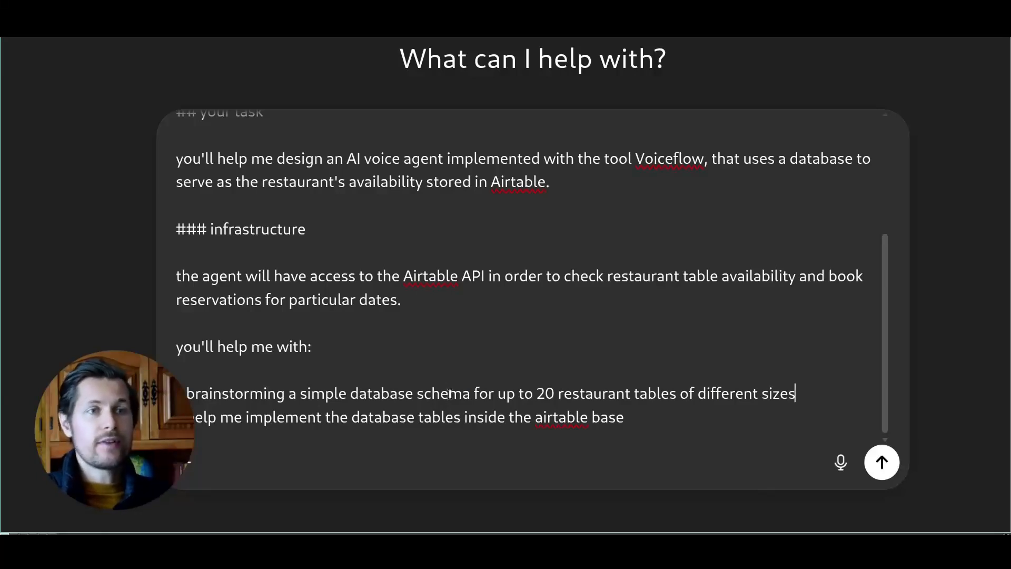
type("- what types and tables should i use inside airtable to model my use-case?")
left_click_drag(191, 416, 628, 415)
double_click(466, 416)
left_click(646, 416)
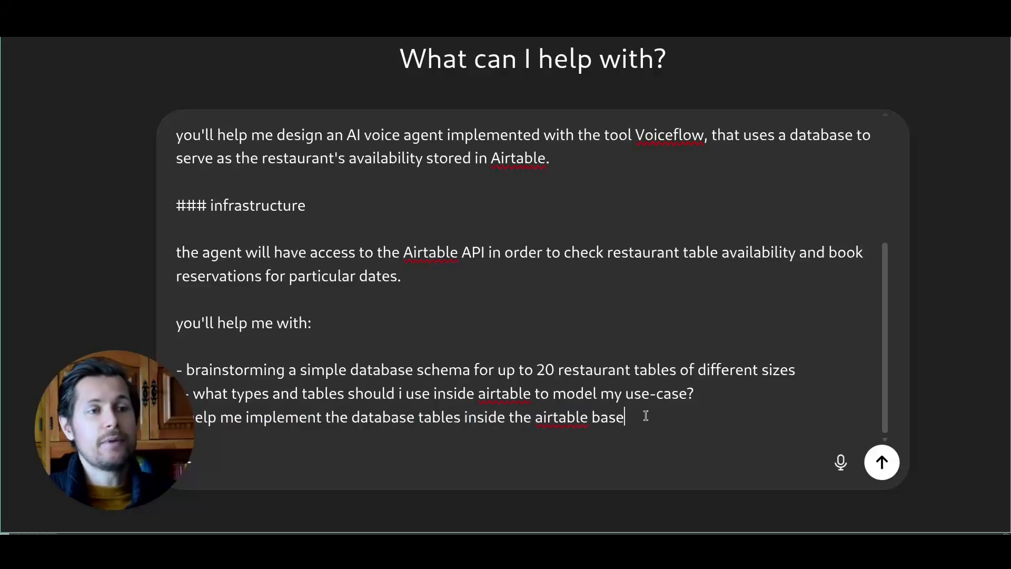
double_click(605, 416)
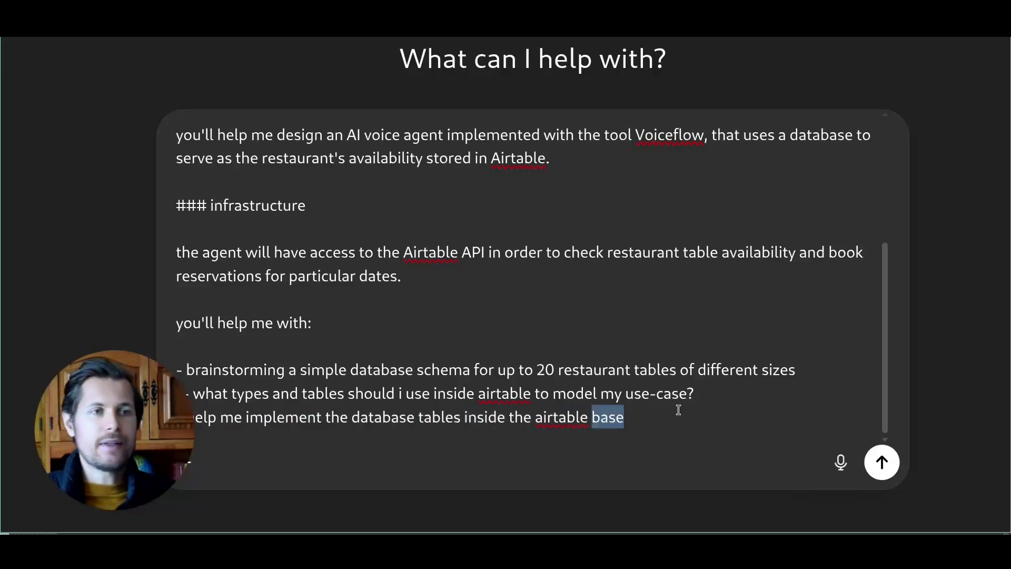
left_click(679, 410)
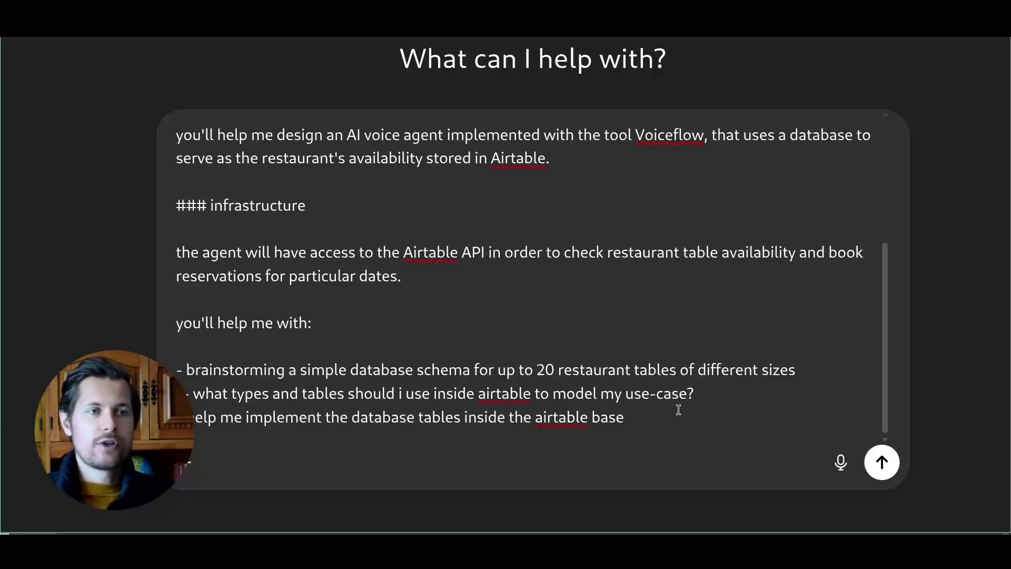
Step: Paste the API limits and conversation flow text, changing 'calls' to 'messages'
key("ctrl+v")
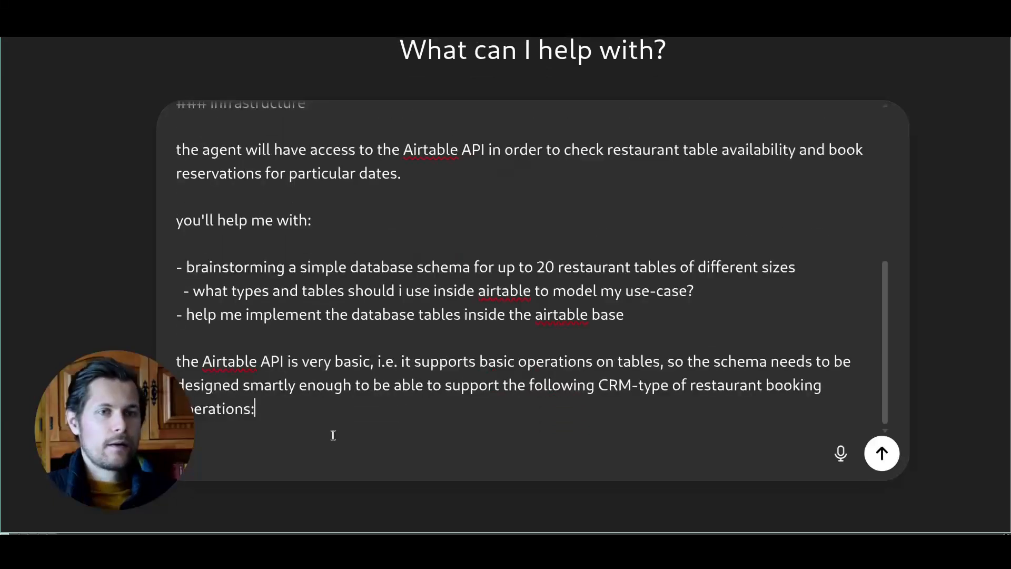
left_click_drag(324, 385, 487, 385)
left_click(541, 385)
left_click(515, 403)
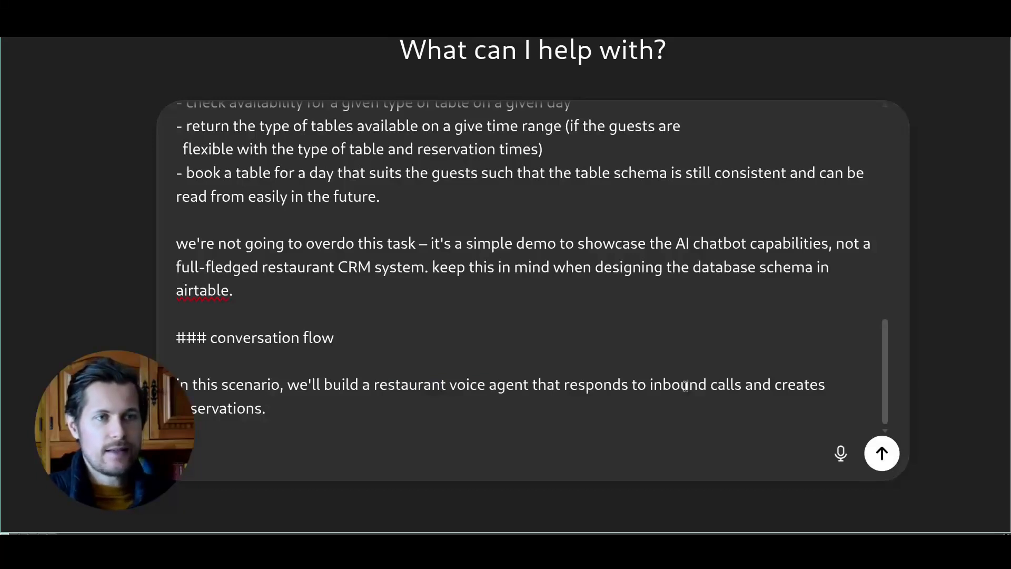
double_click(722, 381)
type("messages")
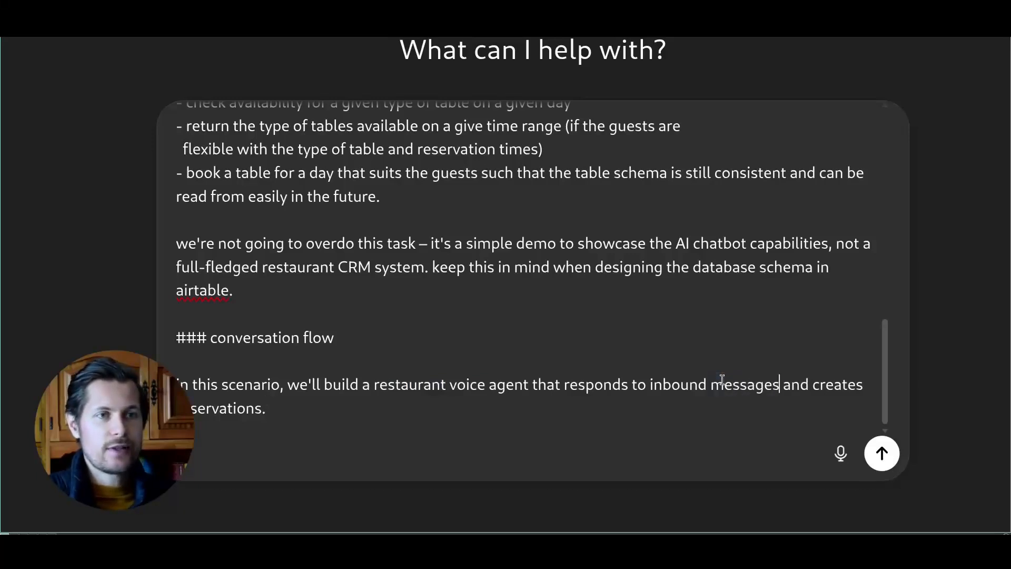
left_click_drag(394, 348, 622, 348)
left_click(725, 348)
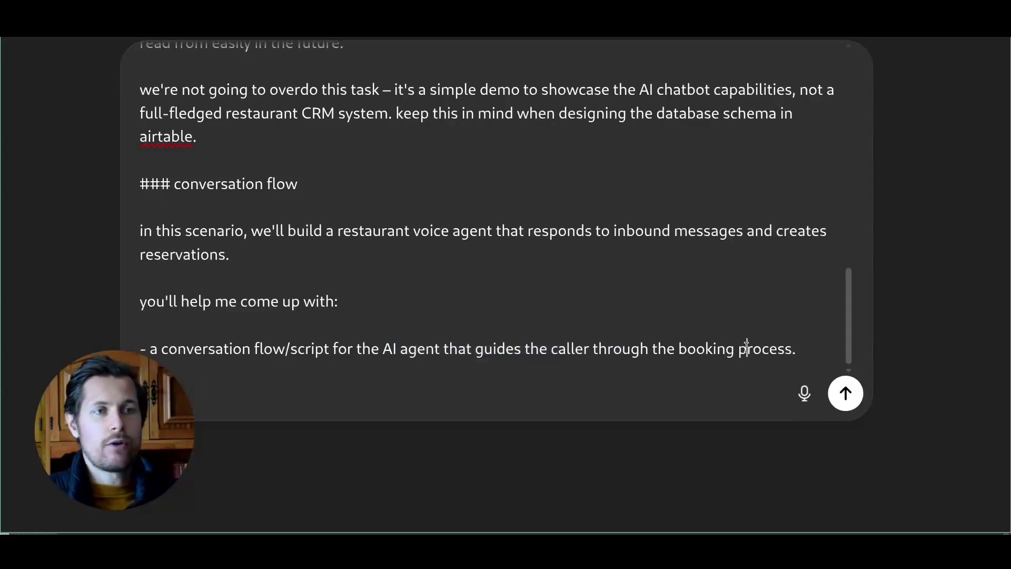
Step: Paste the calendar, system prompt and demo scenario bullets with the output format rules
type("- this includes asking them for a time range and checking against a calendar. - a system prompt for the AI agent, that resembles the behavior of a well-trained, professional restaurant chat receptionist. - come up with two possible demo scenarios with actual text that can be used to demo the AI chatbot to a restaurant owner prospect.")
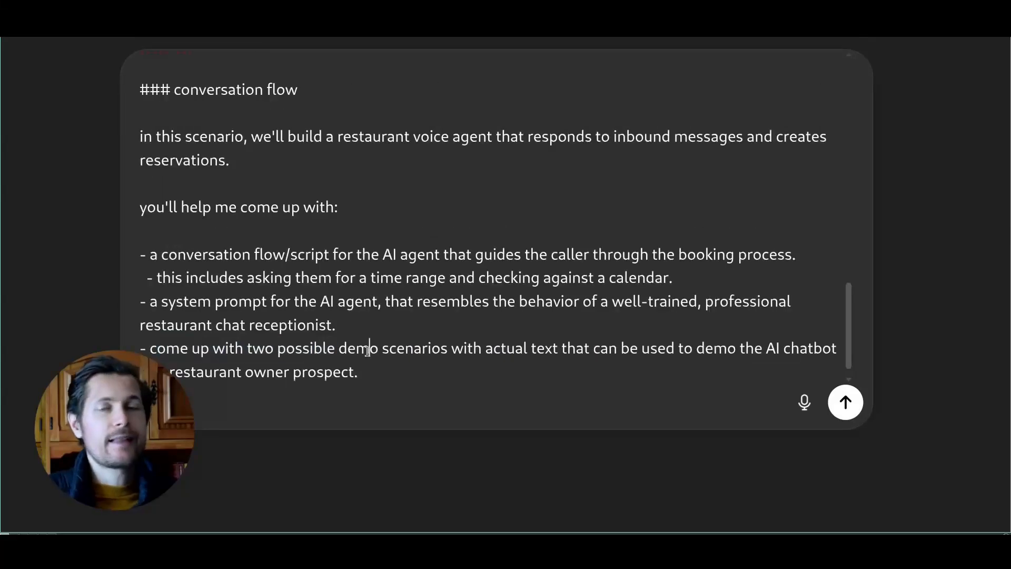
left_click_drag(382, 350, 600, 351)
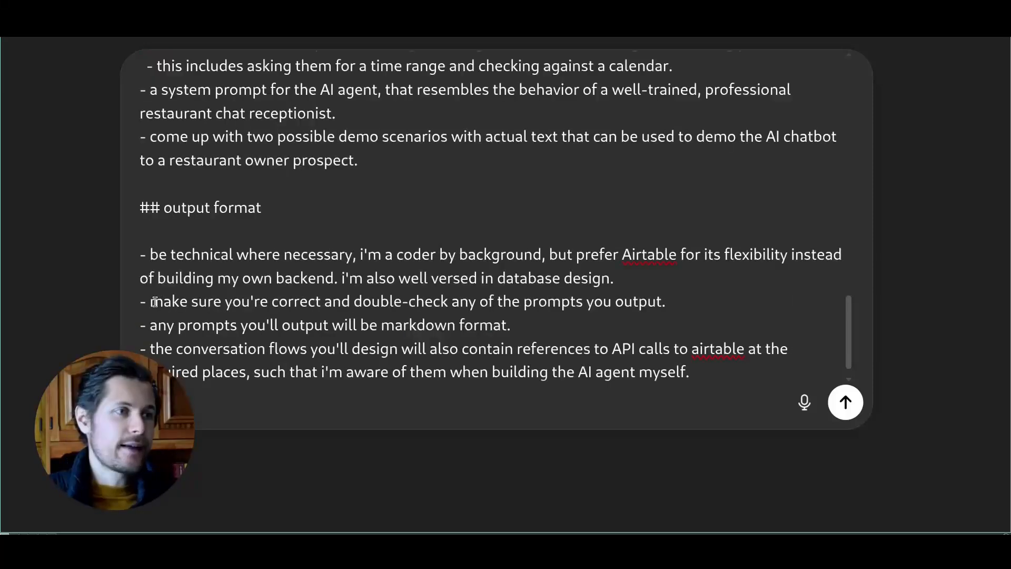
left_click_drag(151, 302, 519, 302)
left_click(546, 301)
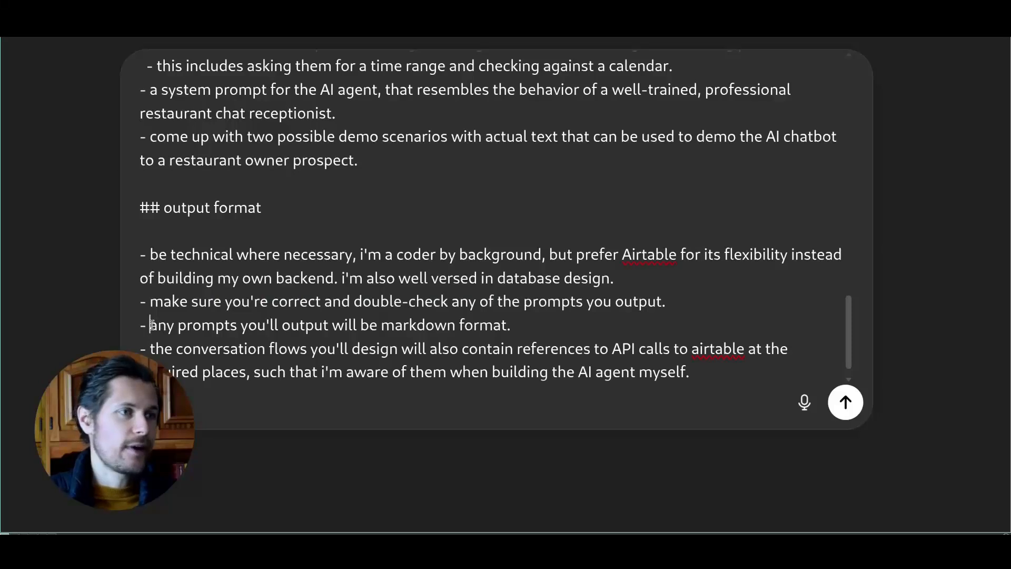
Step: Add a '## operation mode' heading after the last output format rule
left_click_drag(150, 325, 230, 325)
left_click_drag(500, 325, 390, 326)
double_click(390, 327)
left_click(413, 342)
scroll(321, 331, "down", 1)
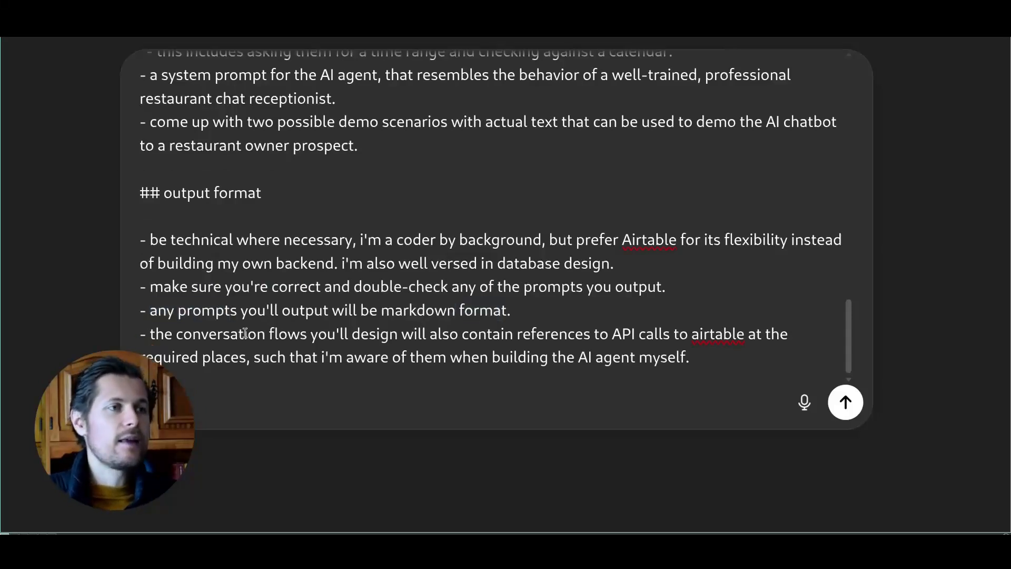
left_click_drag(608, 337, 677, 337)
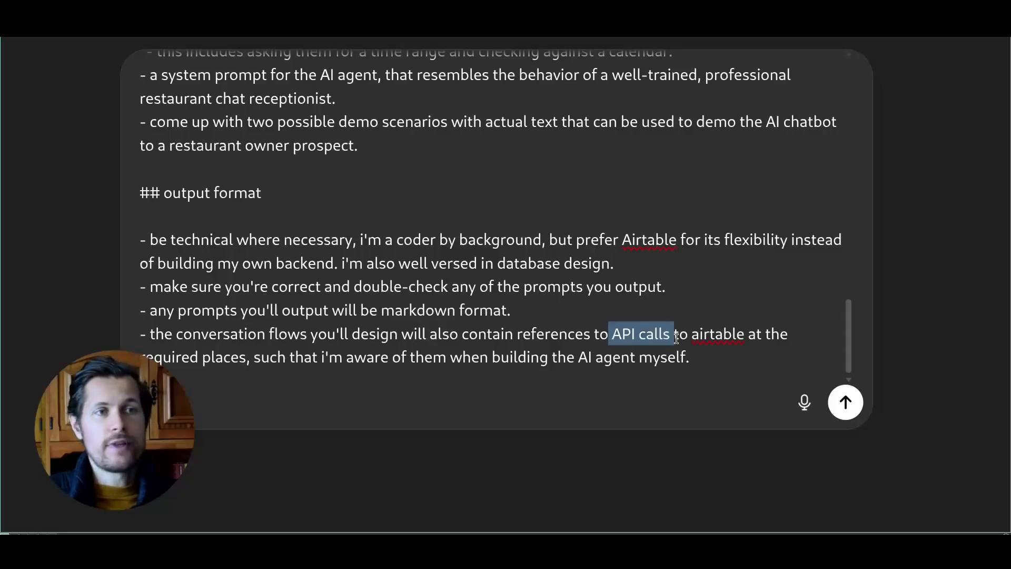
left_click(723, 332)
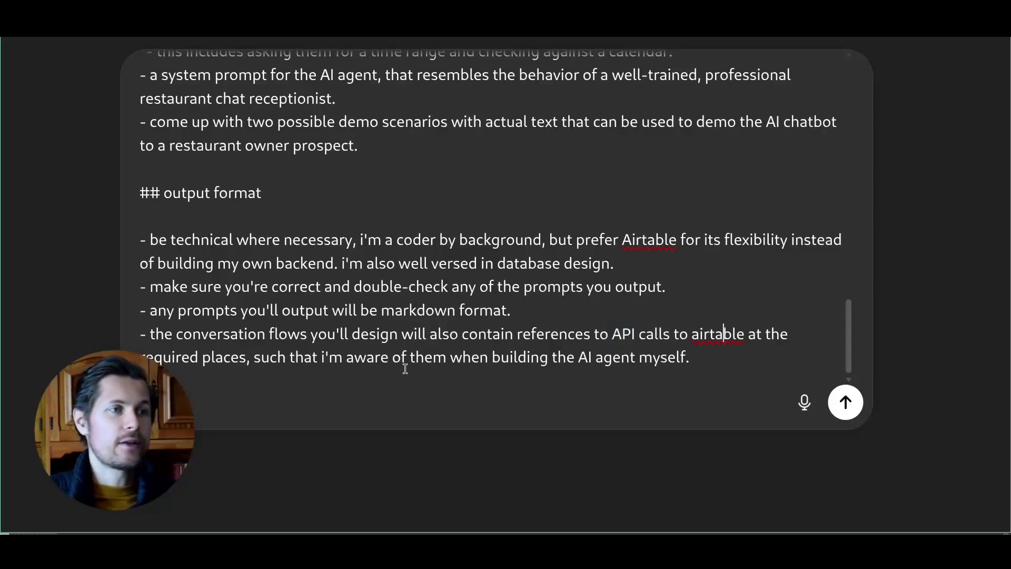
left_click(695, 360)
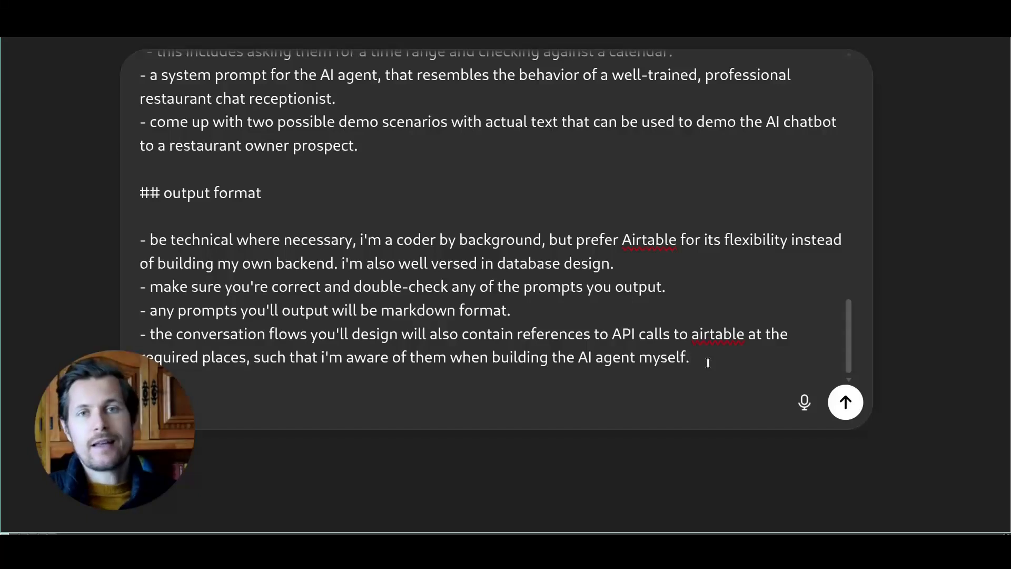
key("shift+Return")
key("shift+Return")
type("## operation mode")
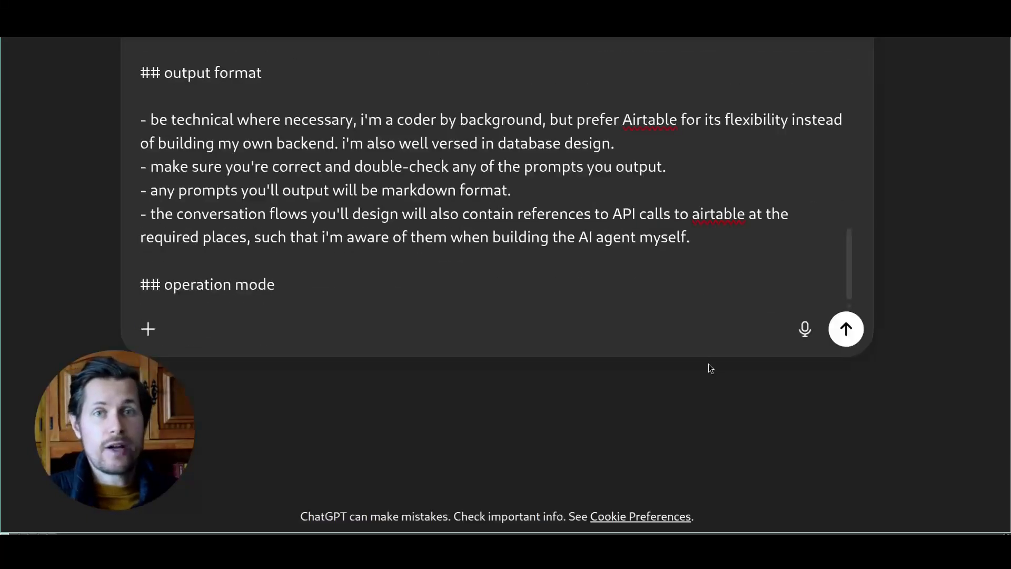
Step: Paste the ask-when-unsure, forgotten-details and double-check-answers rules, then send the prompt
key("shift+Return")
key("shift+Return")
type("- if you're unsure of something, always stop and ask me. i'm here to provide you context in order to build the right automation. - you'll ask me about any thing that i've forgotten to include or specify. - make sure you double-check your answers for plausibility, technical correctness, and user-friendliness.")
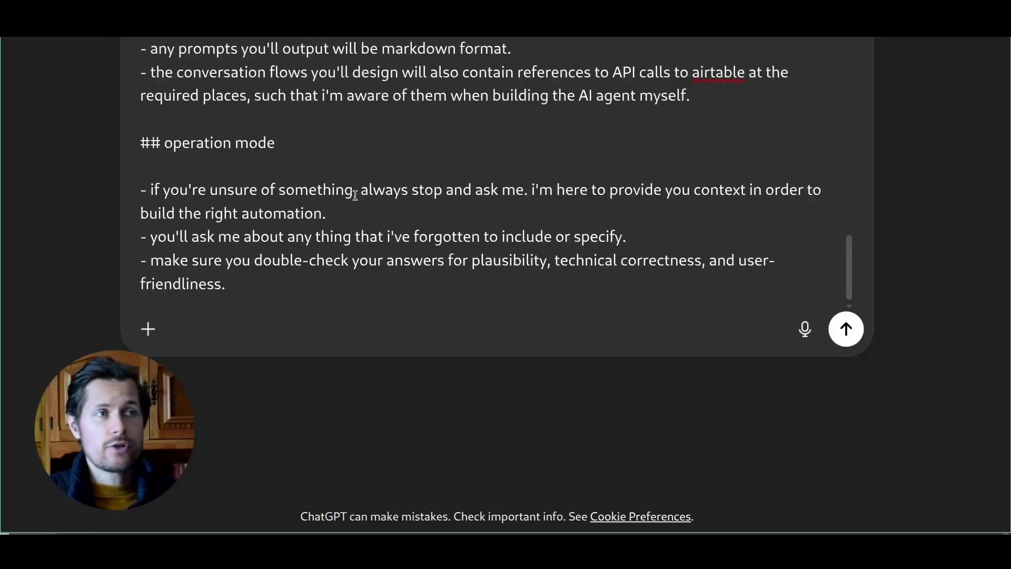
left_click(483, 192)
left_click(489, 193)
left_click(454, 192)
left_click_drag(353, 191, 324, 191)
left_click_drag(558, 191, 619, 189)
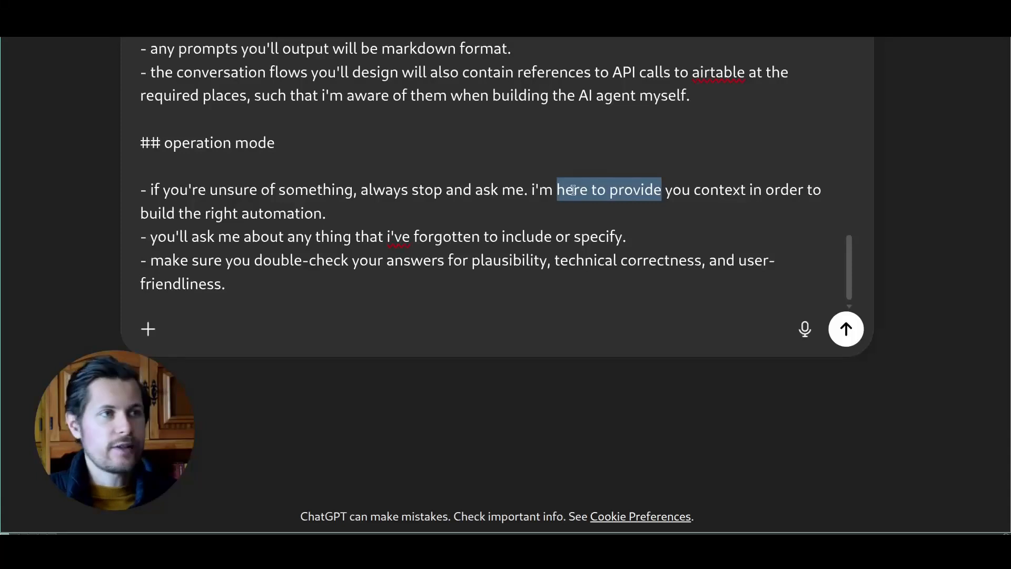
left_click_drag(148, 237, 653, 232)
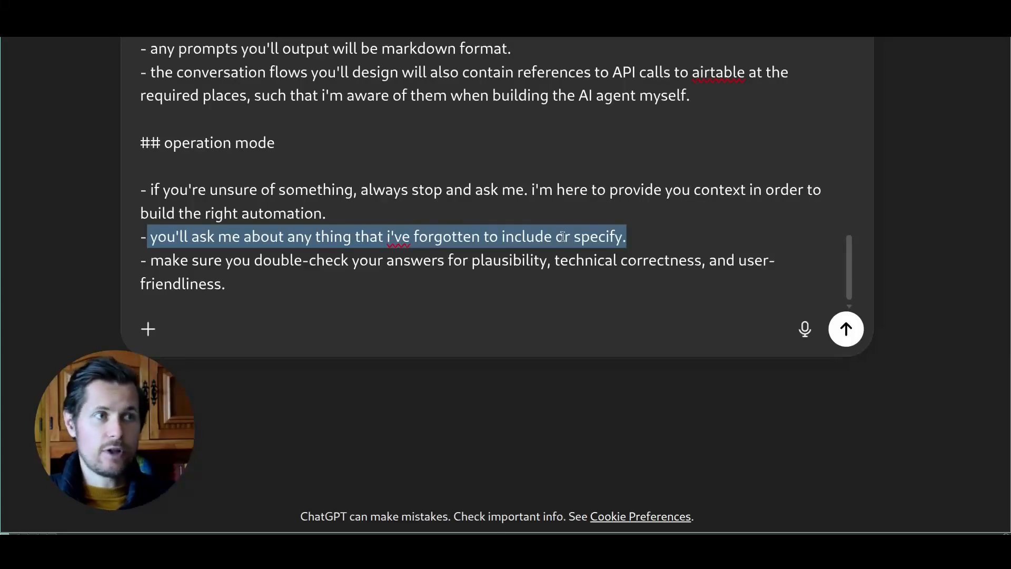
left_click_drag(241, 260, 637, 260)
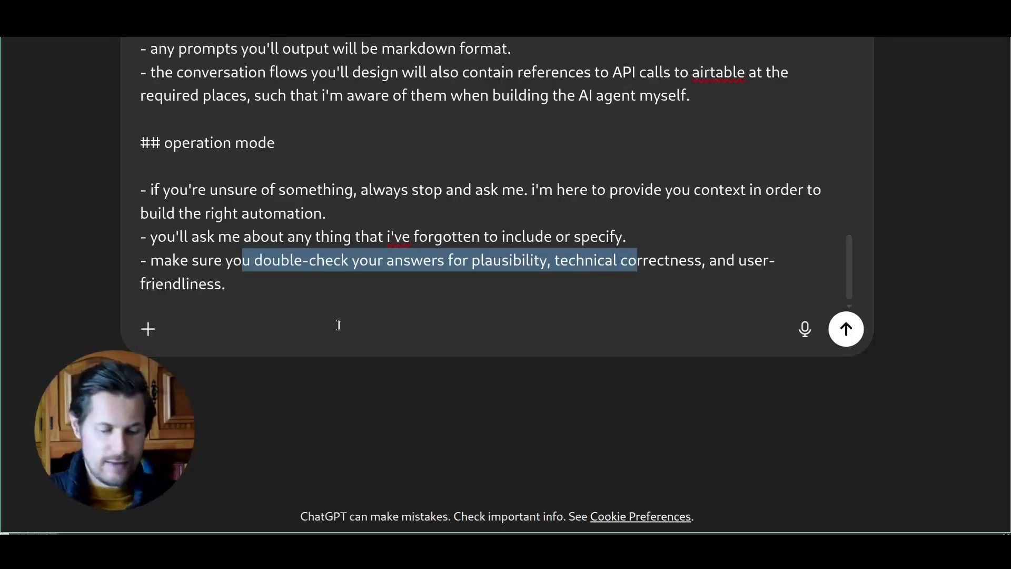
key("Return")
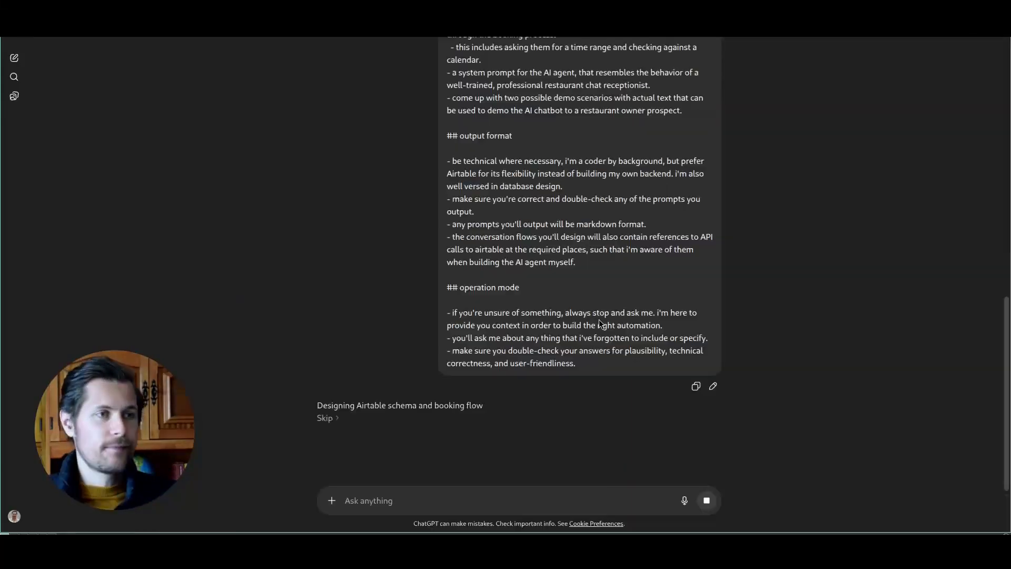
Step: Expand the 'Handling time ranges & conflicts' reasoning and read through it toward the Tables schema
left_click(410, 406)
scroll(437, 368, "down", 4)
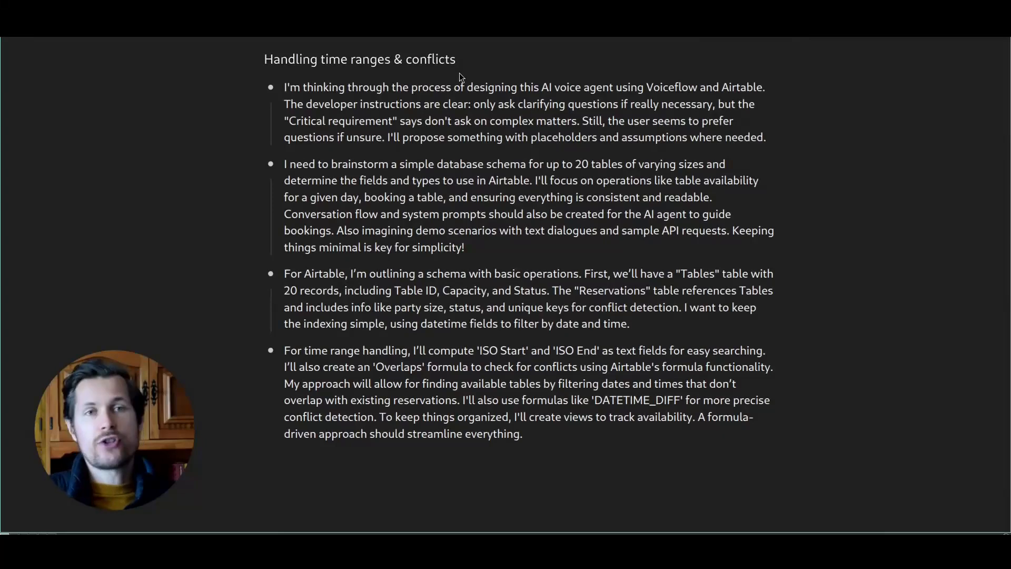
left_click_drag(291, 88, 549, 99)
left_click(600, 96)
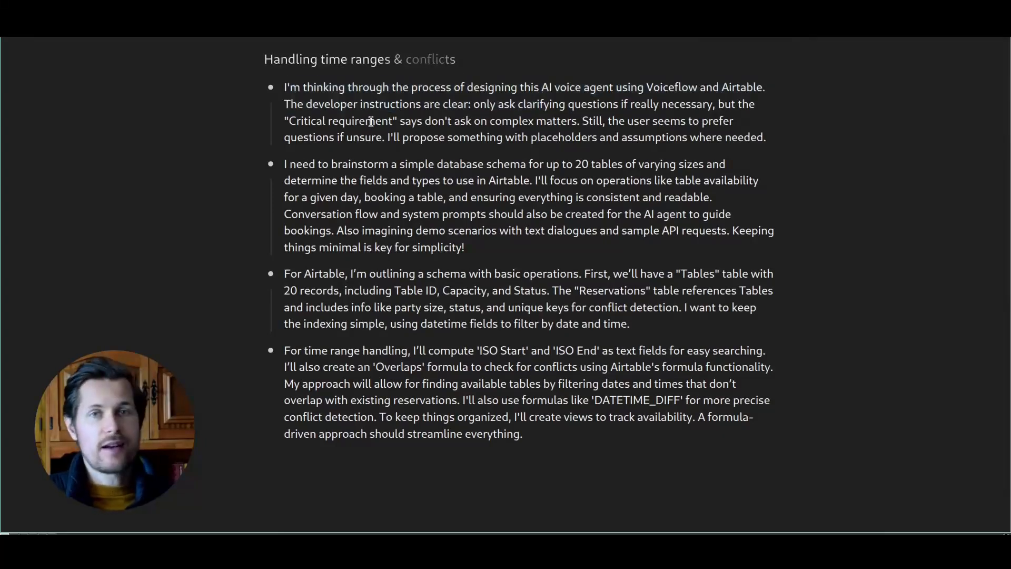
left_click_drag(371, 167, 596, 164)
left_click(350, 277)
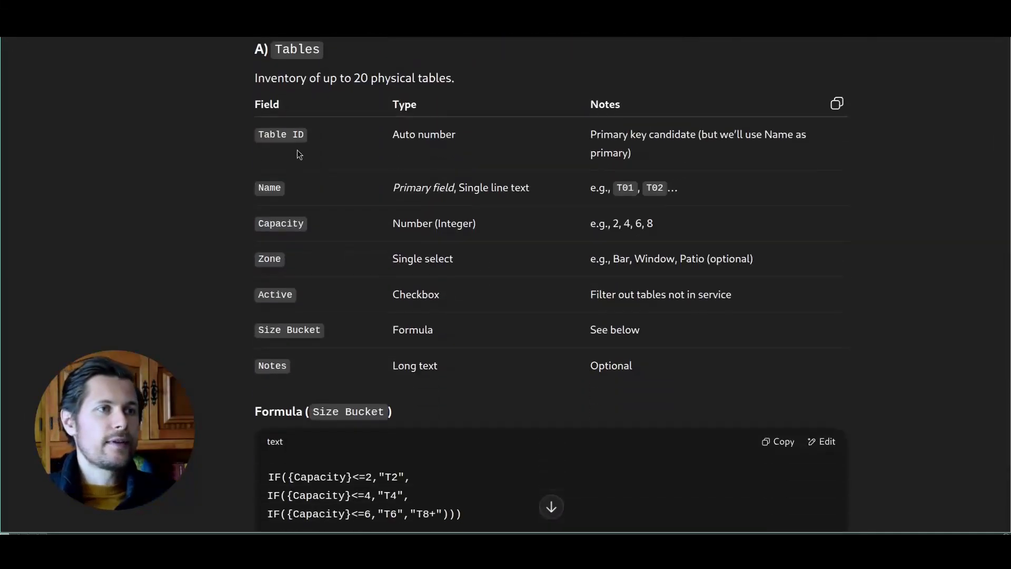
Step: Review the Tables fields: Table ID, Name, Capacity, Zone, Active and Size Bucket
left_click_drag(256, 77, 460, 87)
left_click(423, 120)
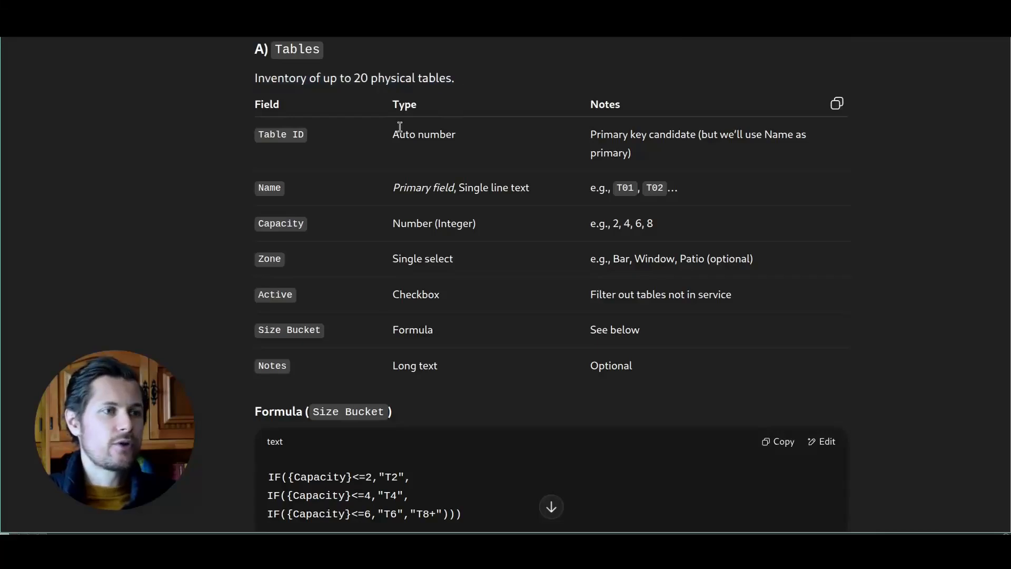
left_click_drag(258, 131, 303, 131)
left_click_drag(259, 186, 283, 195)
left_click_drag(269, 222, 323, 230)
left_click_drag(269, 263, 297, 299)
left_click_drag(267, 330, 334, 338)
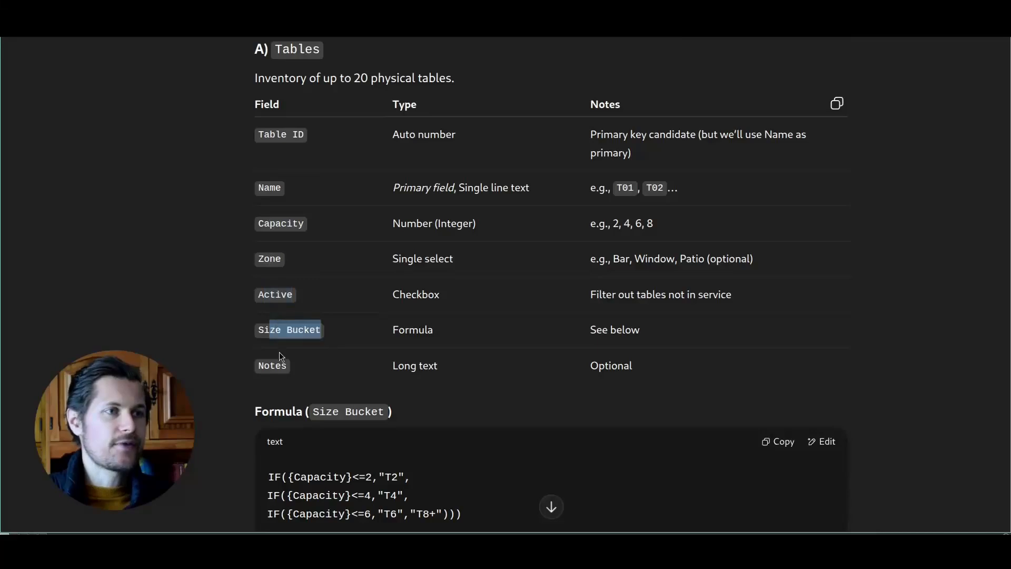
left_click_drag(263, 363, 336, 367)
Step: Review the Reservations table section and its description
scroll(356, 343, "down", 10)
left_click_drag(273, 123, 369, 125)
left_click(394, 128)
left_click_drag(256, 153, 488, 154)
left_click(488, 154)
Step: Examine the conflict query's NOT/OR overlap conditions
scroll(278, 218, "down", 1)
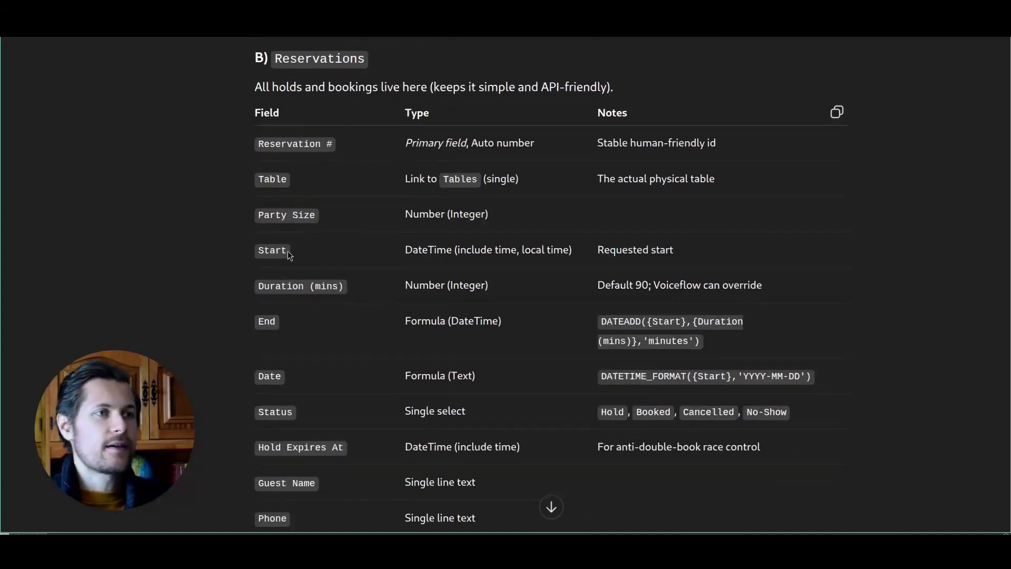
scroll(289, 285, "down", 2)
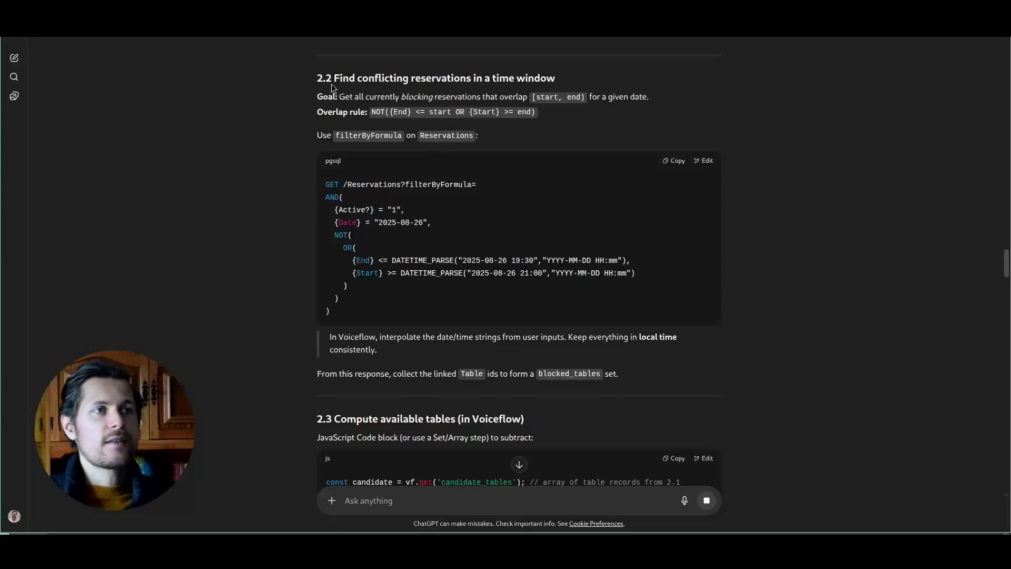
left_click_drag(316, 78, 564, 84)
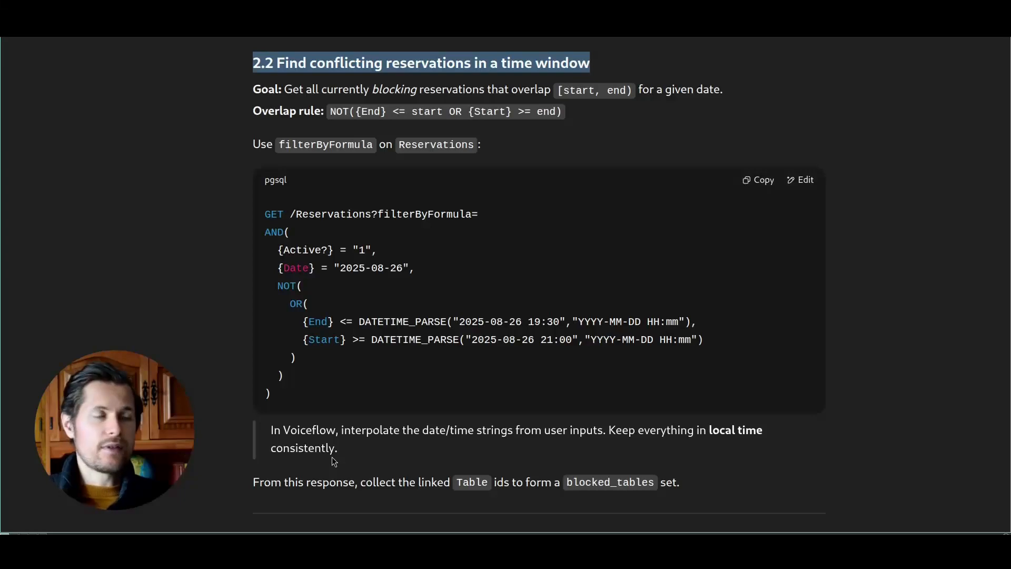
left_click(429, 220)
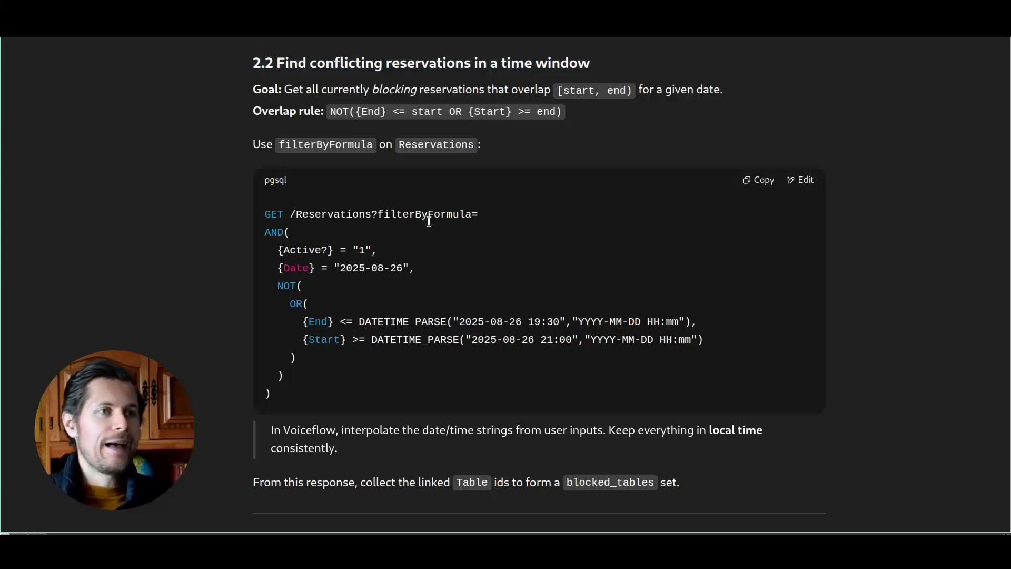
left_click_drag(278, 296, 305, 361)
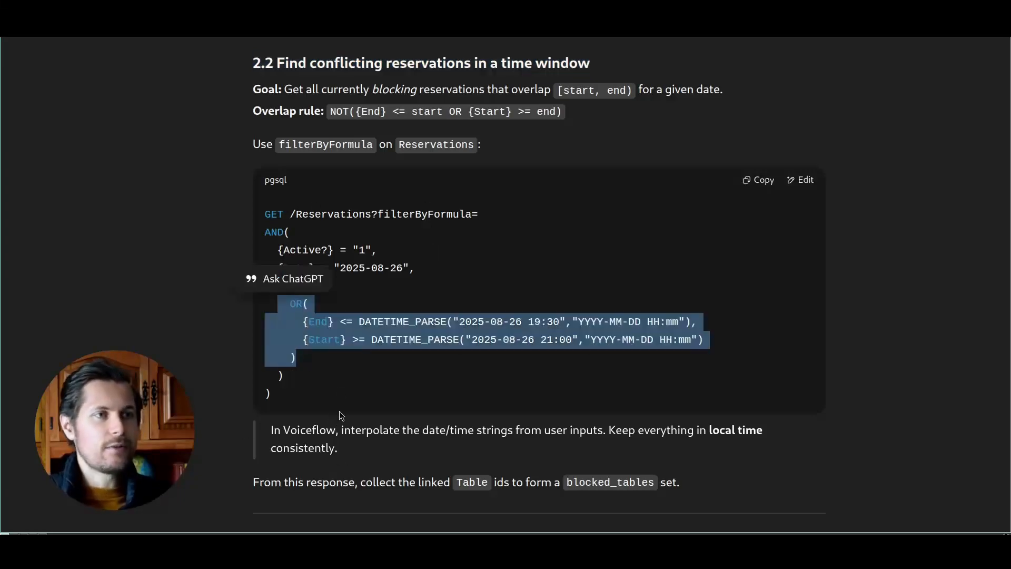
left_click(338, 391)
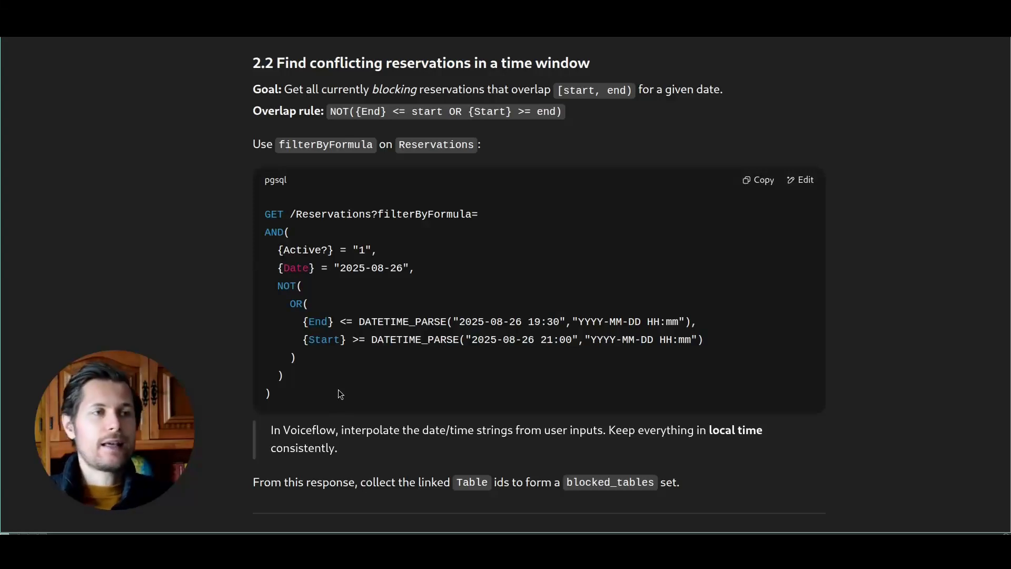
left_click_drag(285, 287, 298, 343)
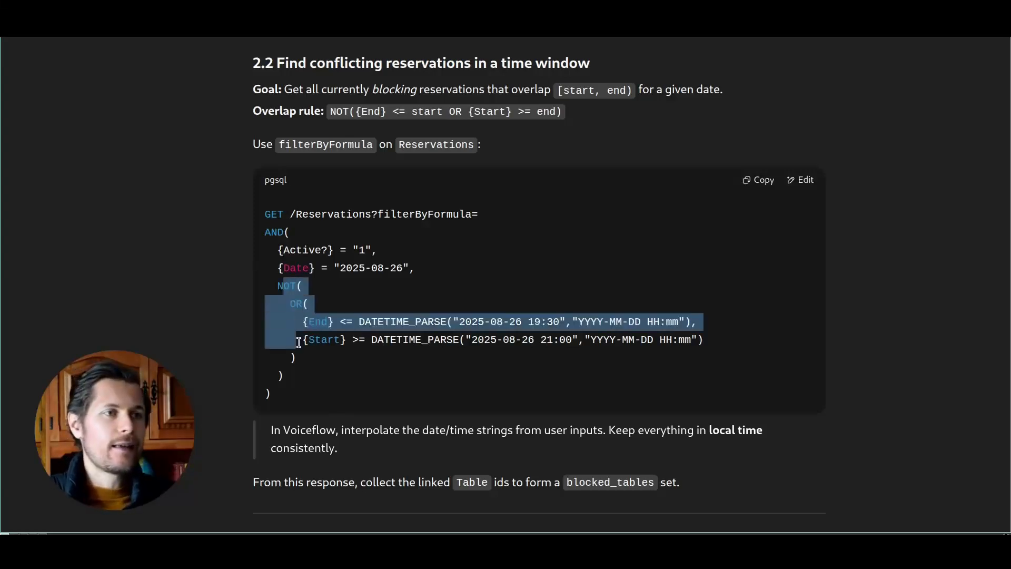
left_click(312, 357)
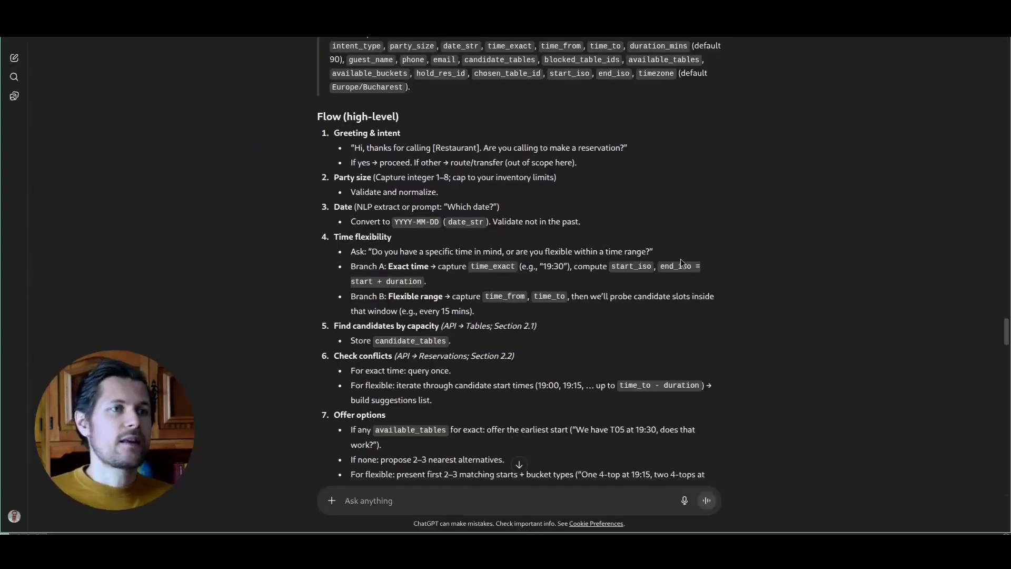
Step: Review the conversation flow steps: greeting & intent, party size, date and time flexibility
scroll(682, 262, "up", 1)
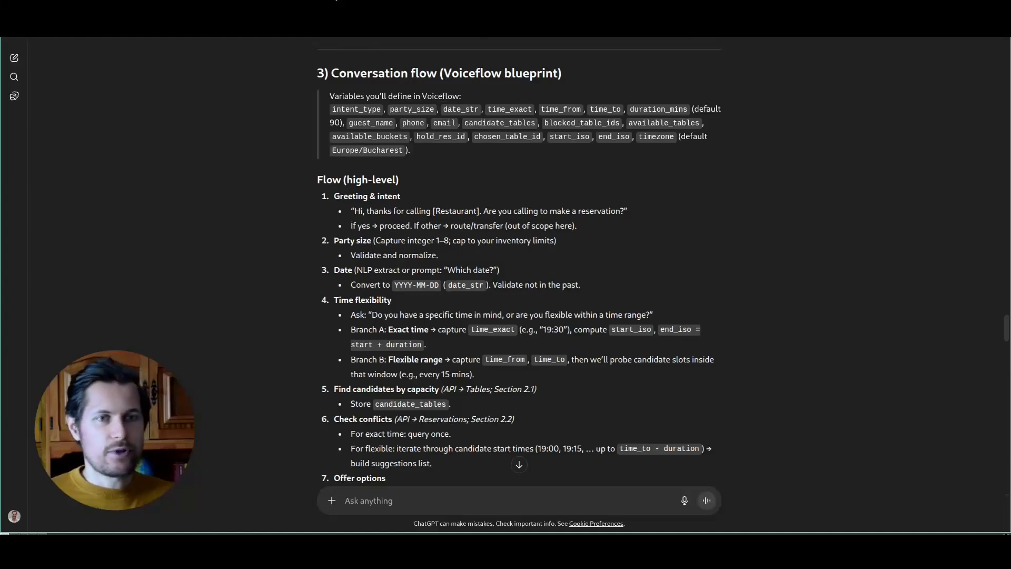
scroll(413, 116, "down", 1)
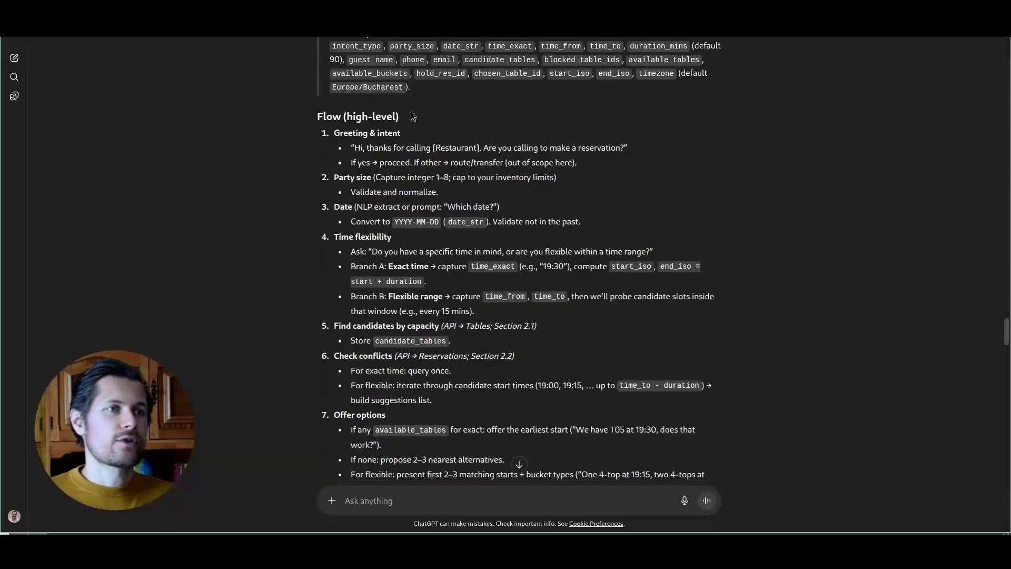
left_click_drag(344, 134, 406, 135)
left_click(409, 138)
left_click_drag(338, 177, 376, 177)
left_click_drag(334, 208, 392, 239)
left_click(395, 242)
Step: Compare the Miro flowchart's information-gathering and availability-check steps against ChatGPT's flow
left_click(352, 6)
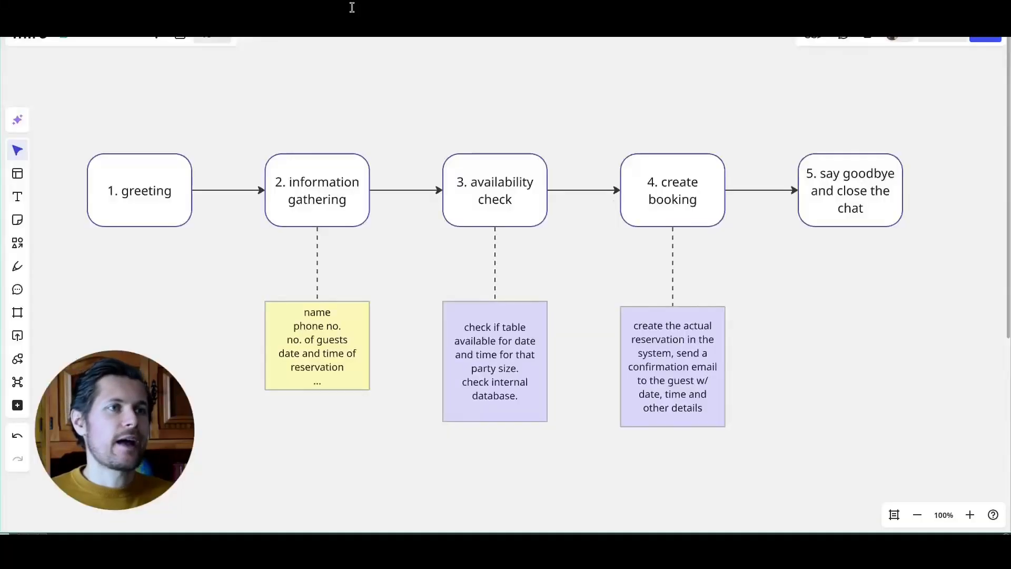
left_click(336, 199)
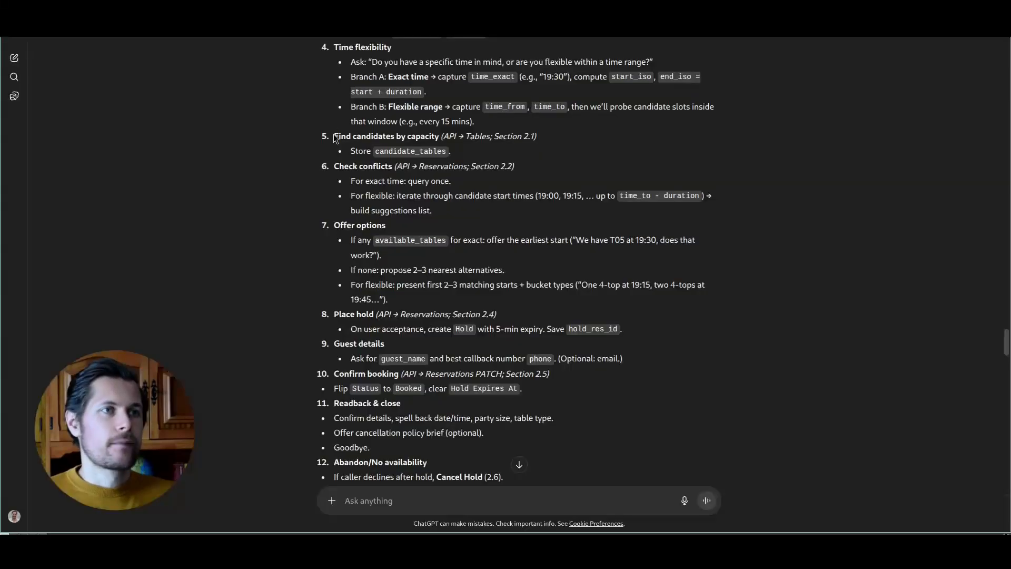
left_click_drag(334, 137, 483, 137)
left_click_drag(334, 167, 411, 211)
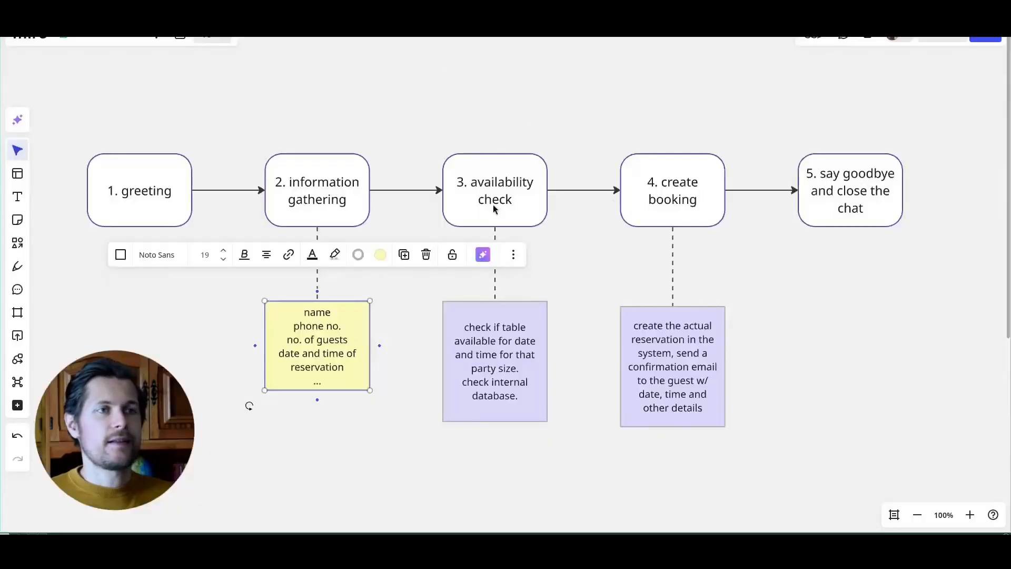
left_click(495, 210)
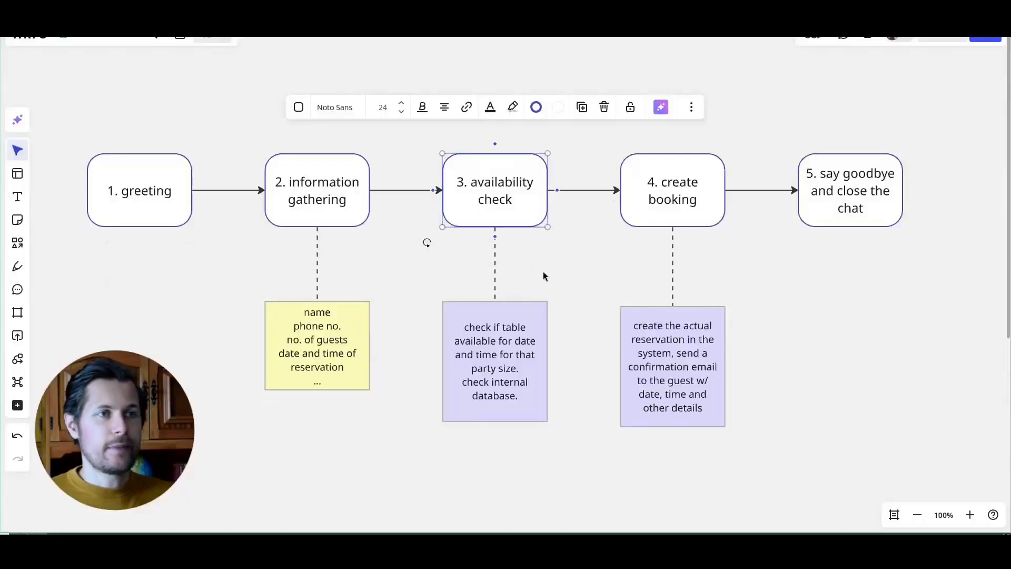
left_click(504, 333)
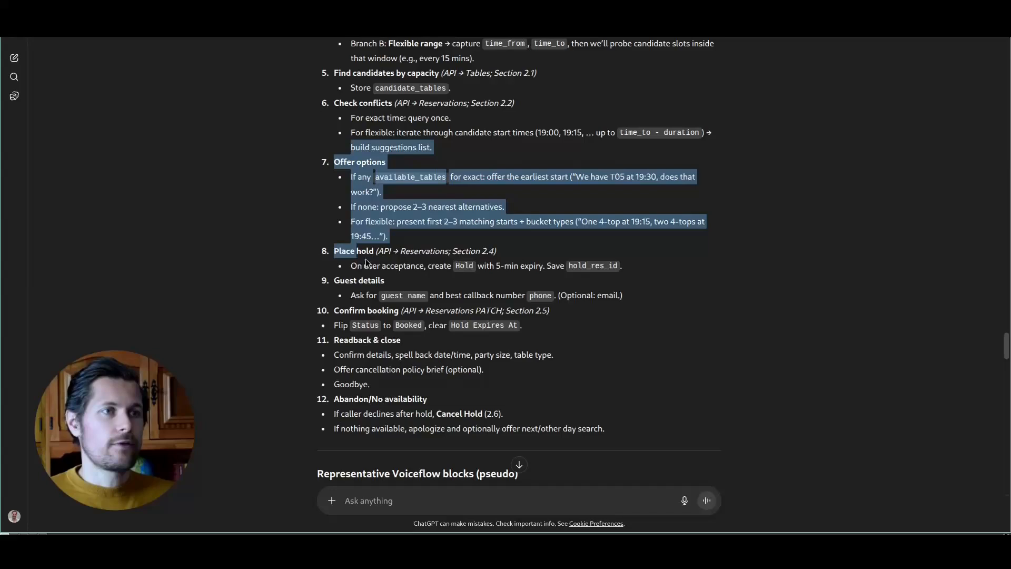
left_click_drag(366, 258, 626, 268)
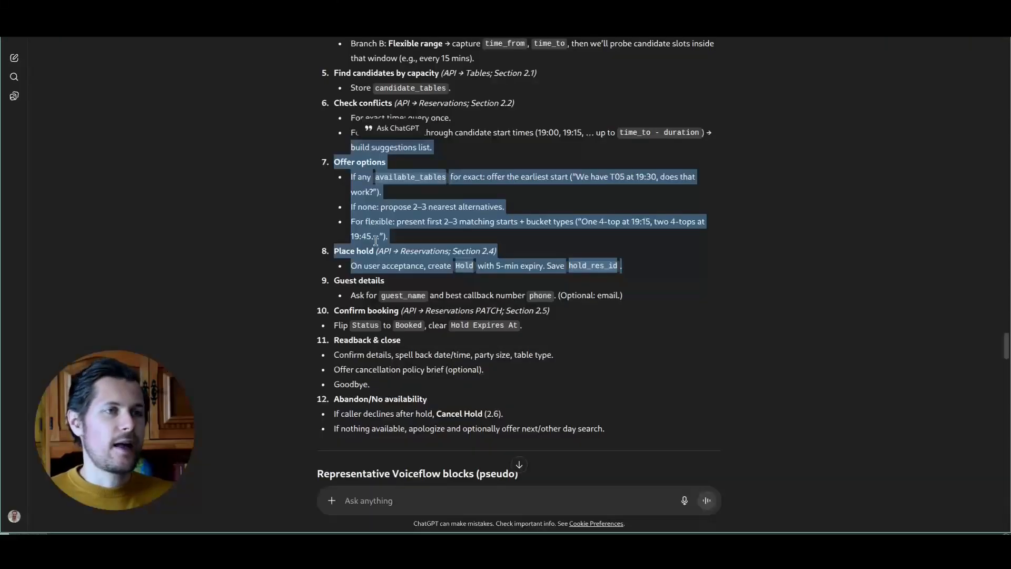
mouse_move(334, 280)
left_mouse_down()
mouse_move(528, 295)
mouse_move(334, 281)
left_mouse_up()
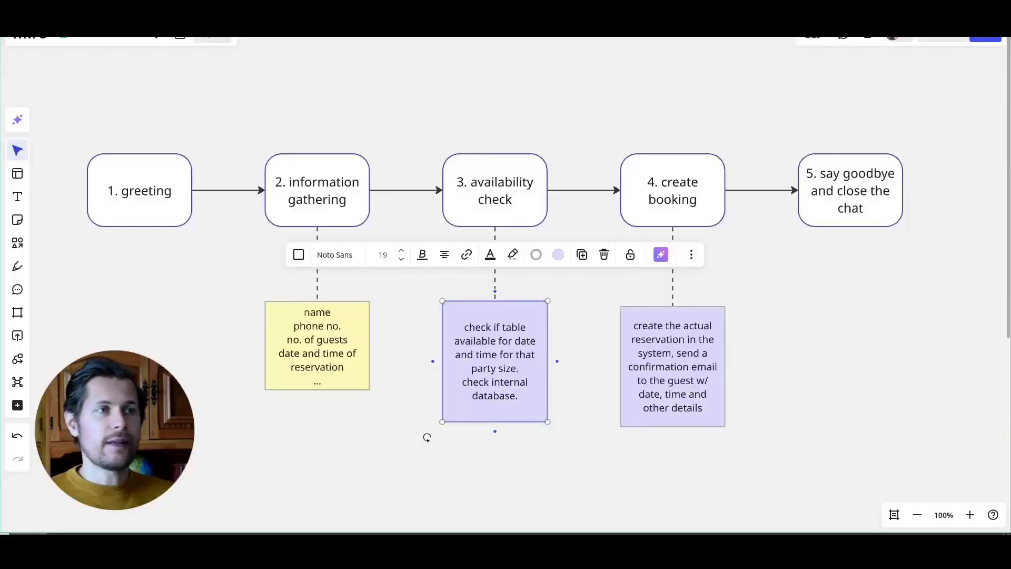
Step: Delete the 'phone no.' line from the yellow information-gathering note
left_click(337, 325)
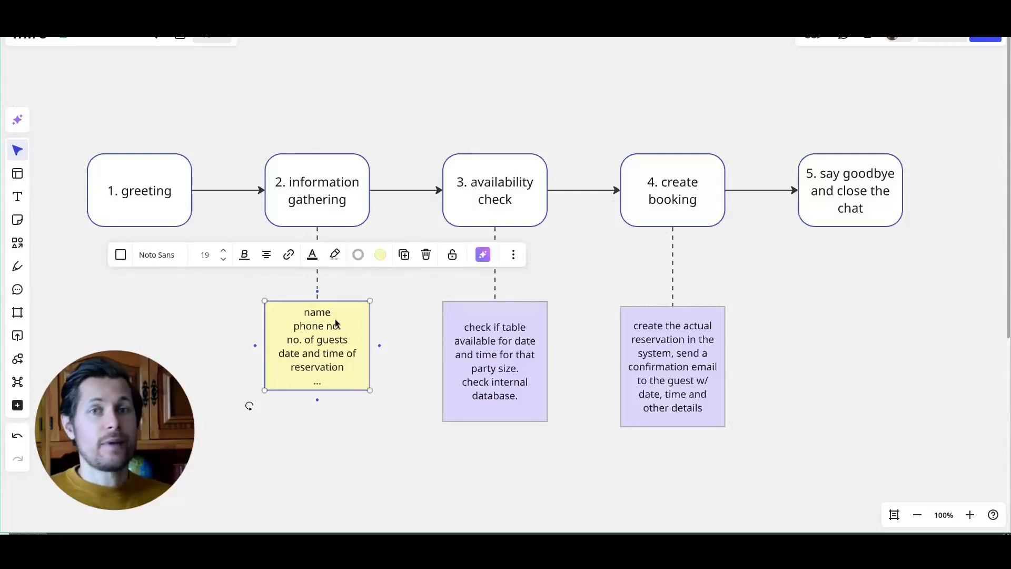
left_click(335, 318)
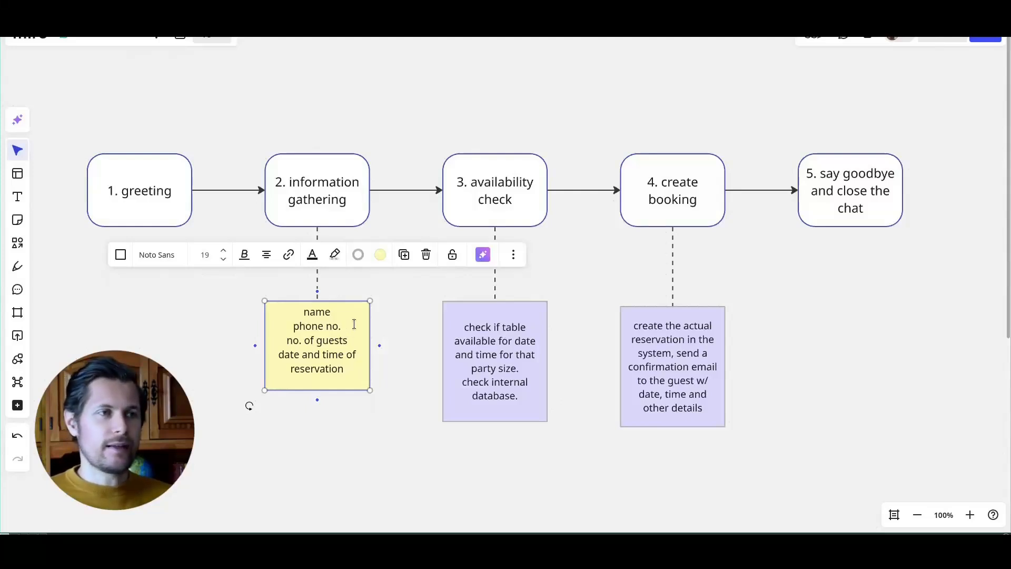
left_click_drag(289, 325, 355, 327)
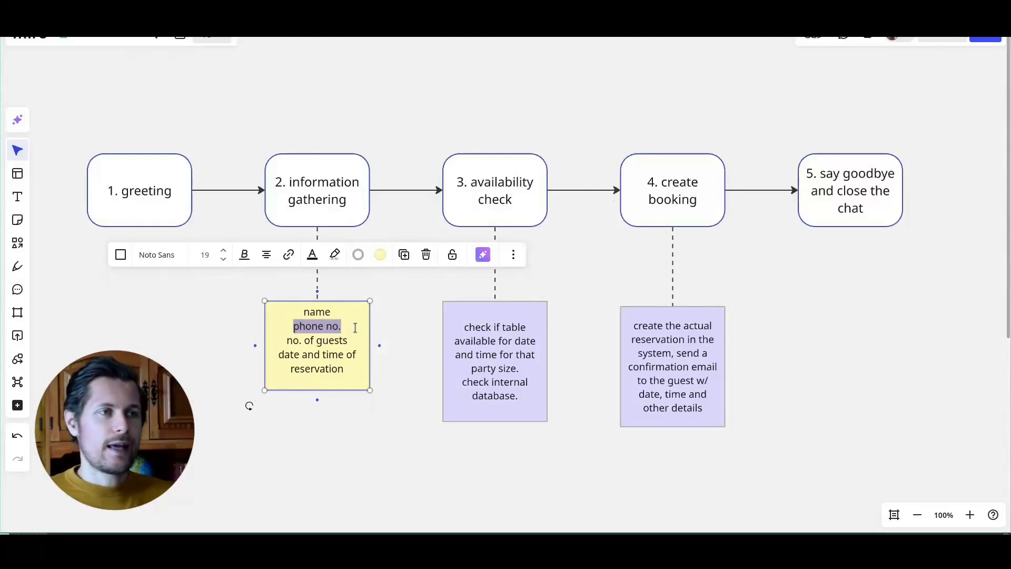
key("BackSpace")
key("BackSpace")
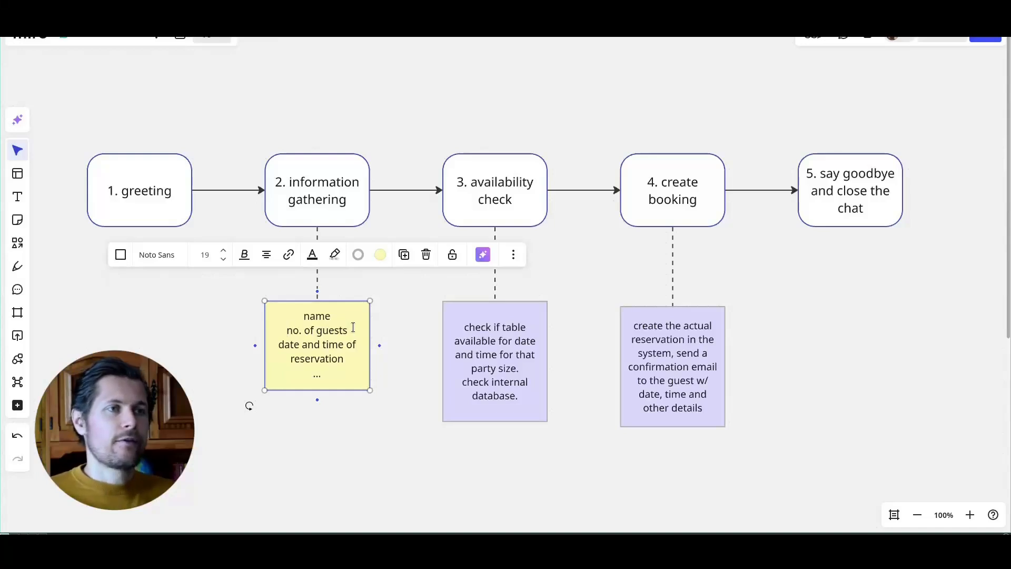
Step: Duplicate the create booking box as a '3.5. gather remaining information (phone n.)' step
left_click(649, 211)
left_click_drag(617, 66, 561, 120)
left_click_drag(621, 204, 529, 62)
type(".5")
key("Right")
key("shift+Down")
key("shift+Right")
key("shift+Up")
key("shift+Up")
key("shift+Down")
key("shift+Down")
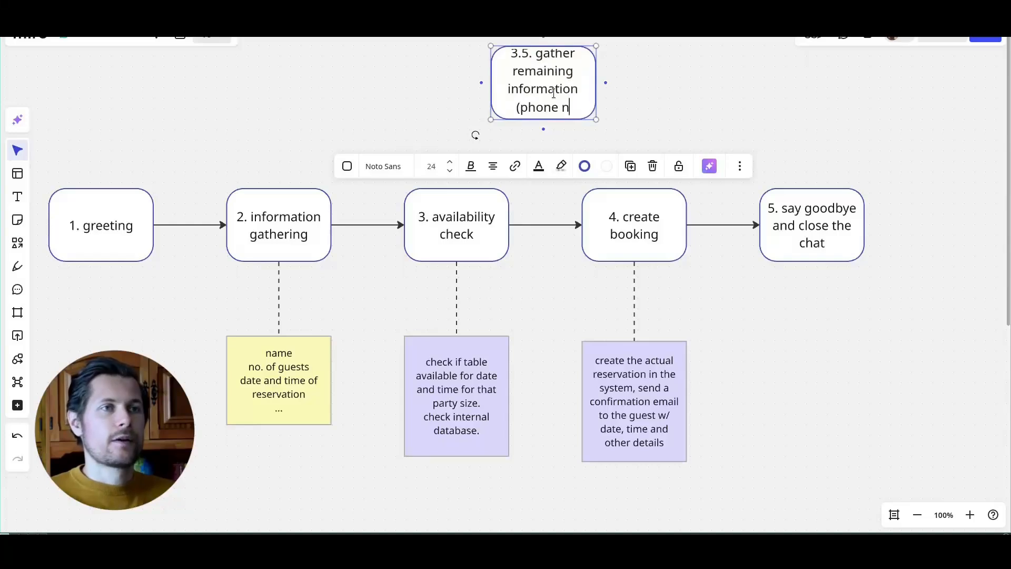
type(".)")
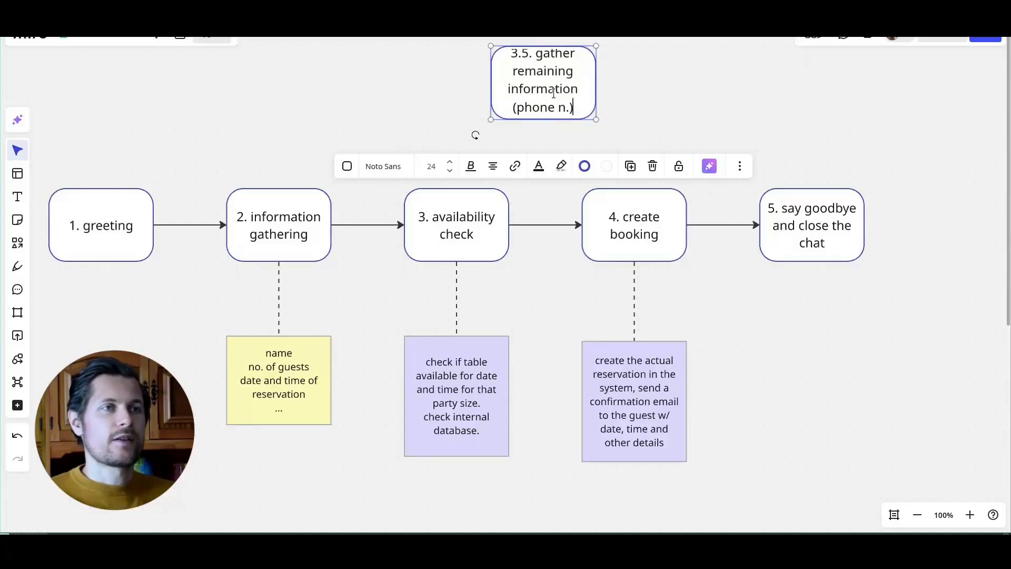
key("Escape")
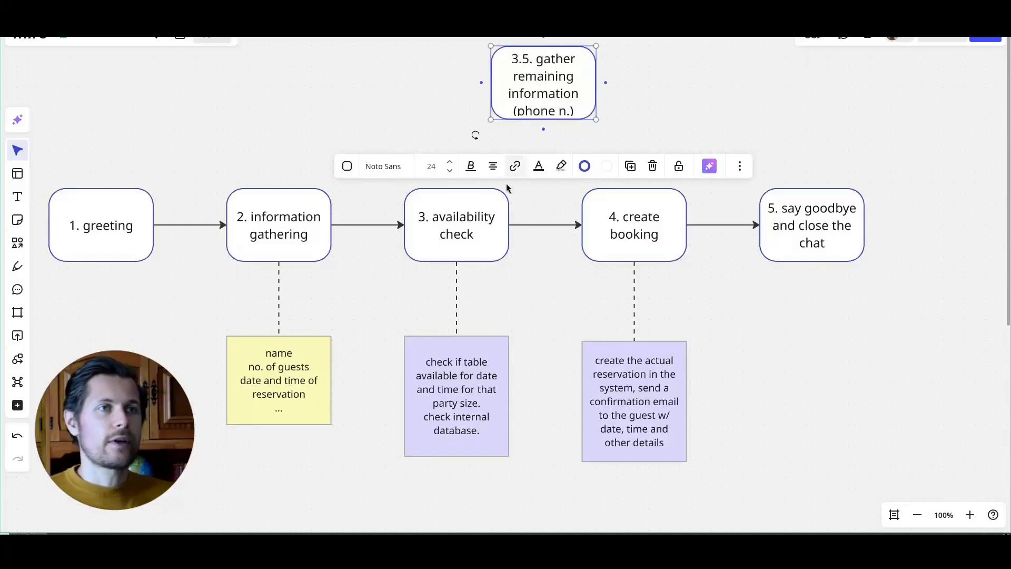
Step: Route availability check through the 3.5 box to create booking with elbowed arrows
left_click(499, 220)
left_click(576, 226)
left_click_drag(580, 225, 531, 100)
left_click_drag(625, 82, 582, 224)
left_click(504, 273)
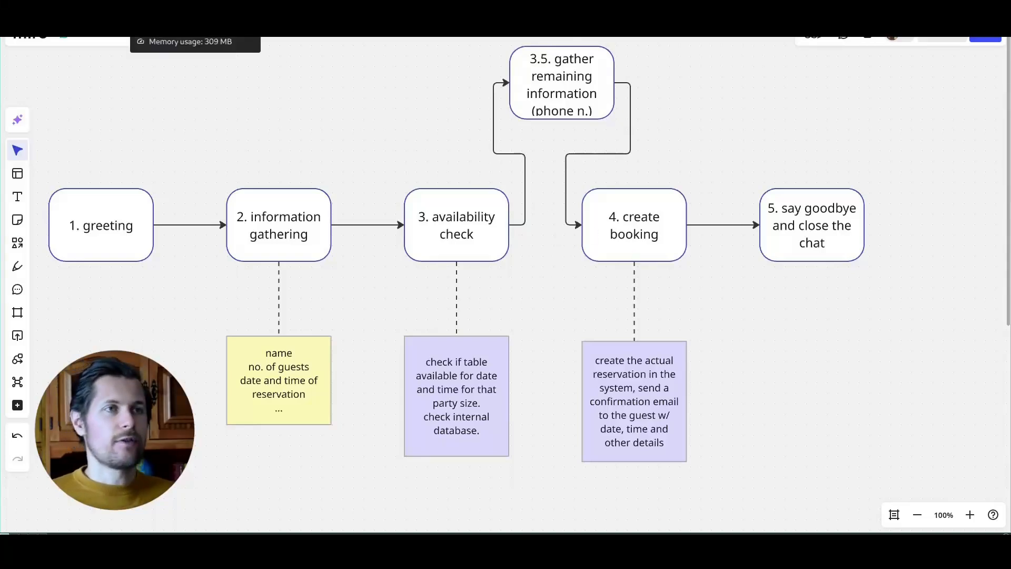
left_click(175, 1)
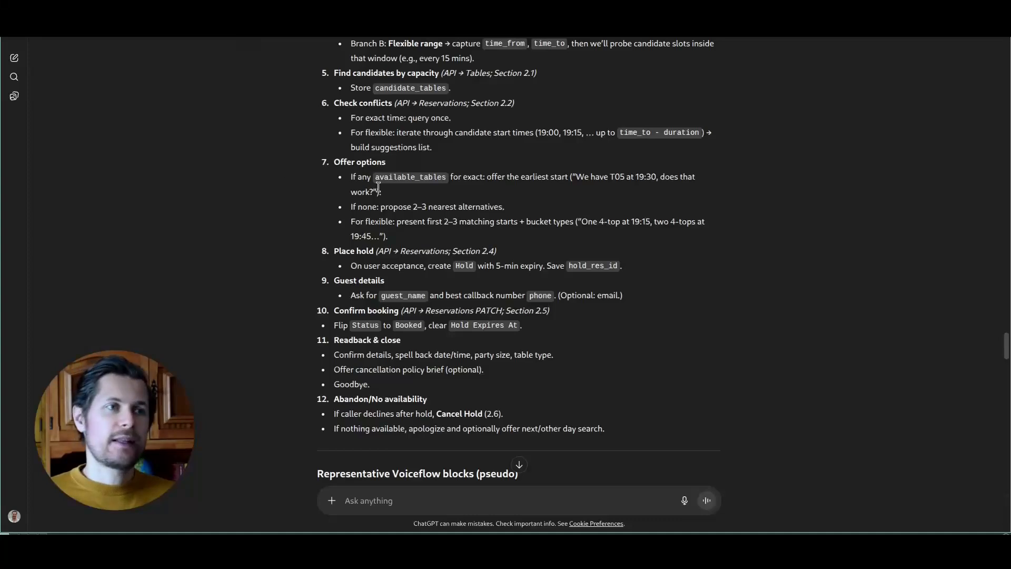
left_click_drag(351, 340, 406, 343)
left_click(406, 345)
left_click(329, 4)
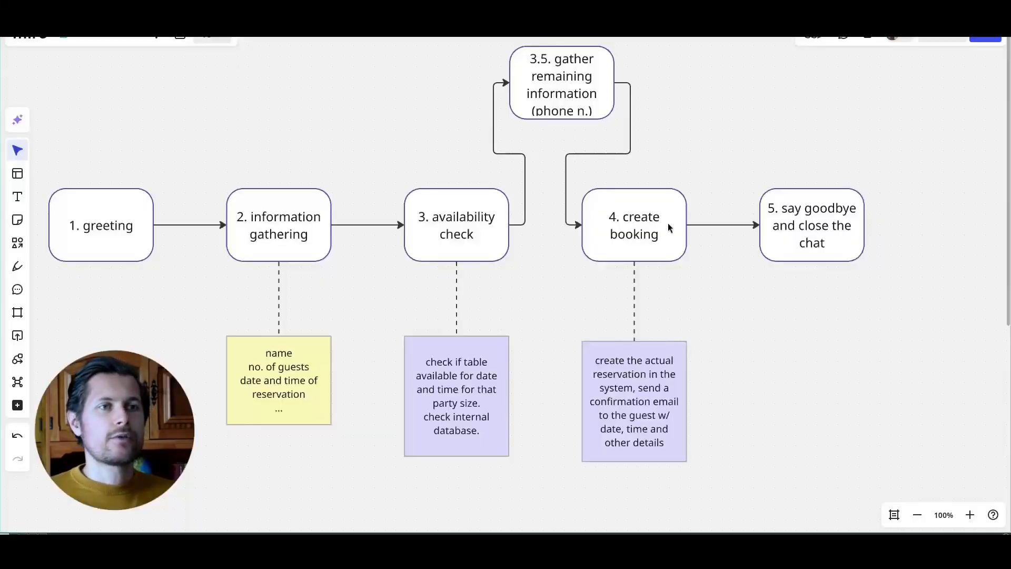
left_click(777, 235)
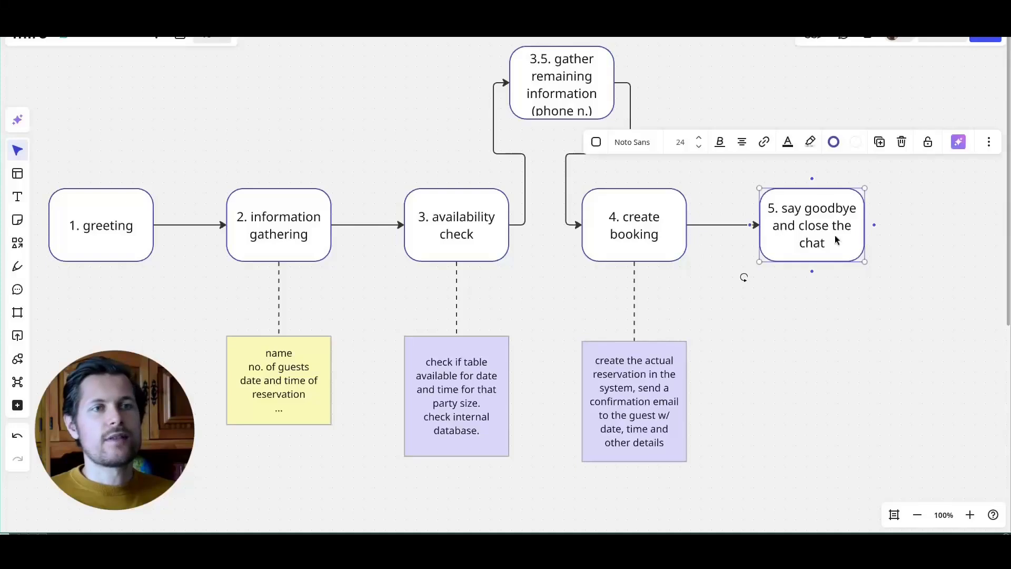
left_click(261, 1)
left_click_drag(336, 398, 402, 404)
left_click_drag(476, 414, 503, 421)
left_click(611, 437)
left_click_drag(610, 435, 327, 416)
left_click(361, 411)
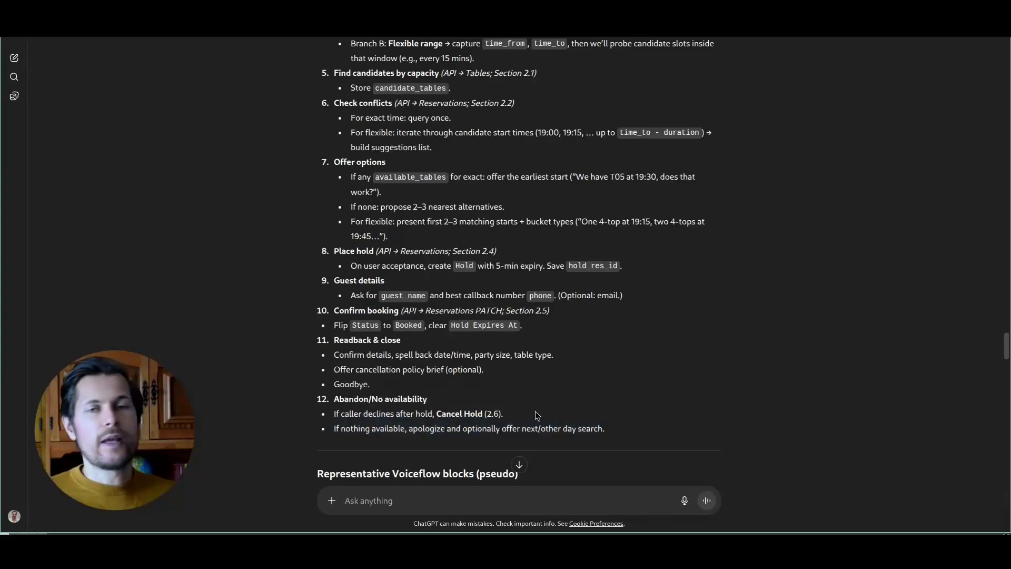
scroll(529, 399, "down", 10)
scroll(368, 31, "up", 1)
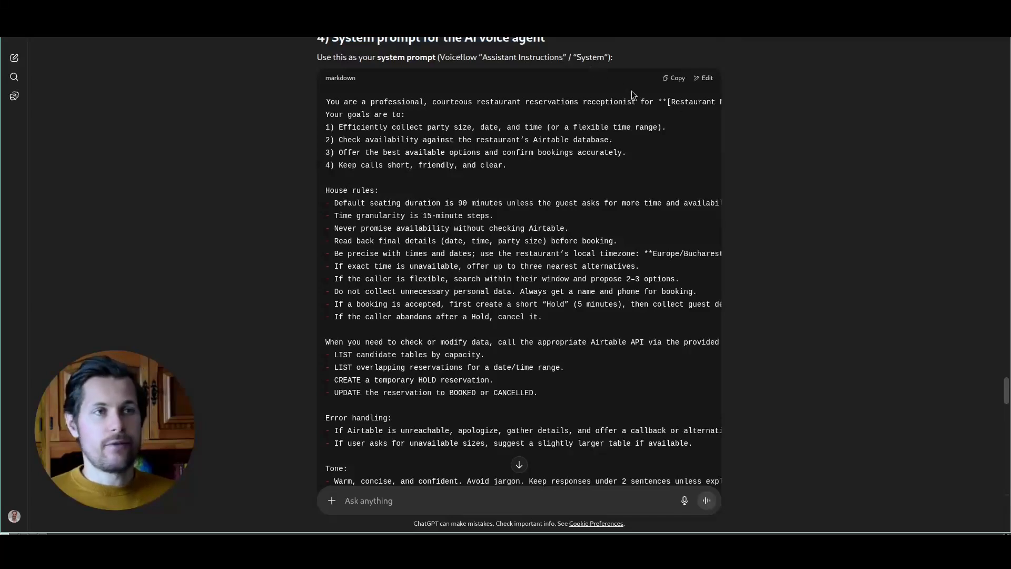
left_click_drag(358, 101, 508, 389)
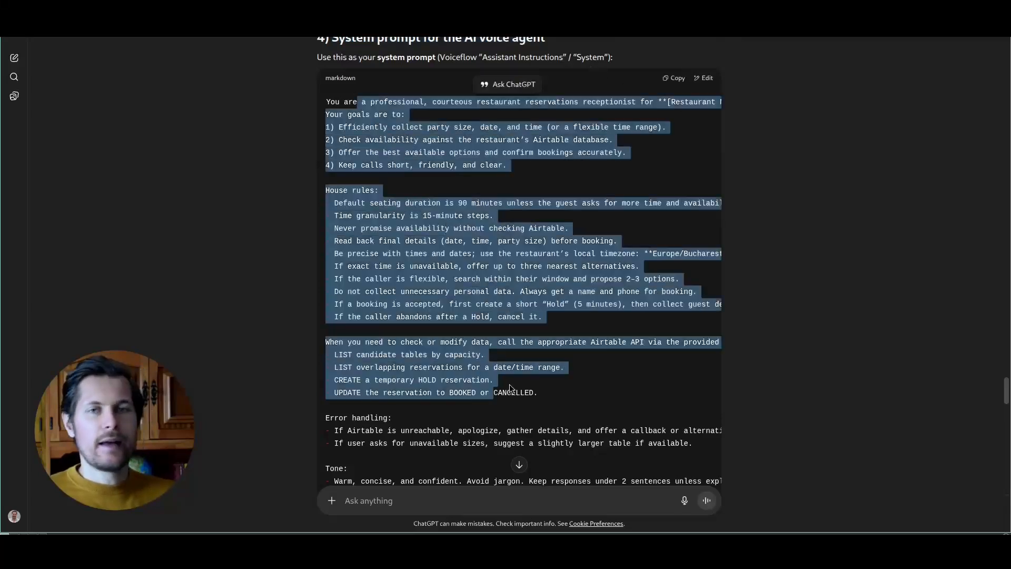
scroll(400, 95, "down", 5)
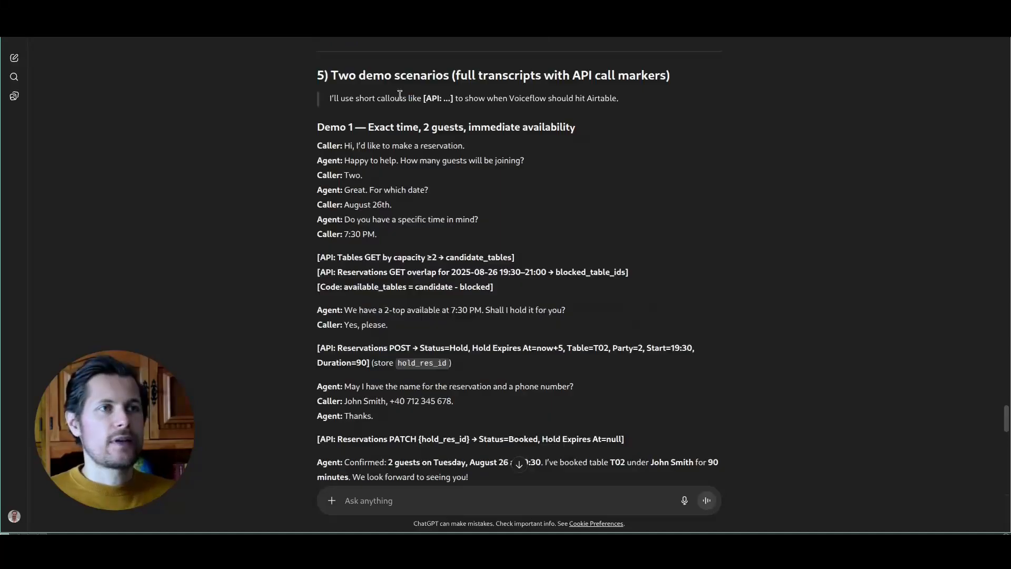
left_click_drag(441, 103, 457, 105)
left_click(457, 104)
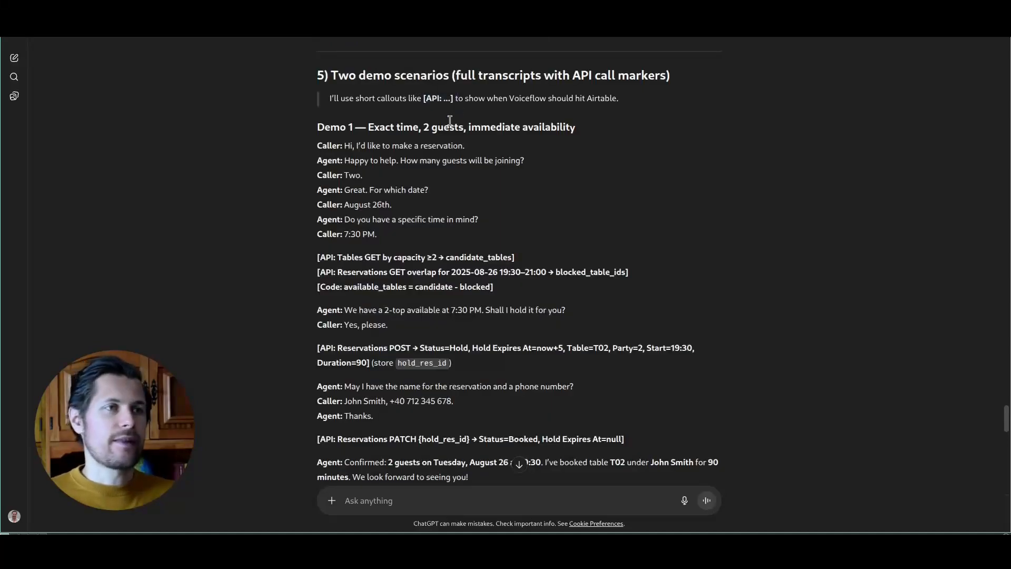
scroll(400, 141, "down", 1)
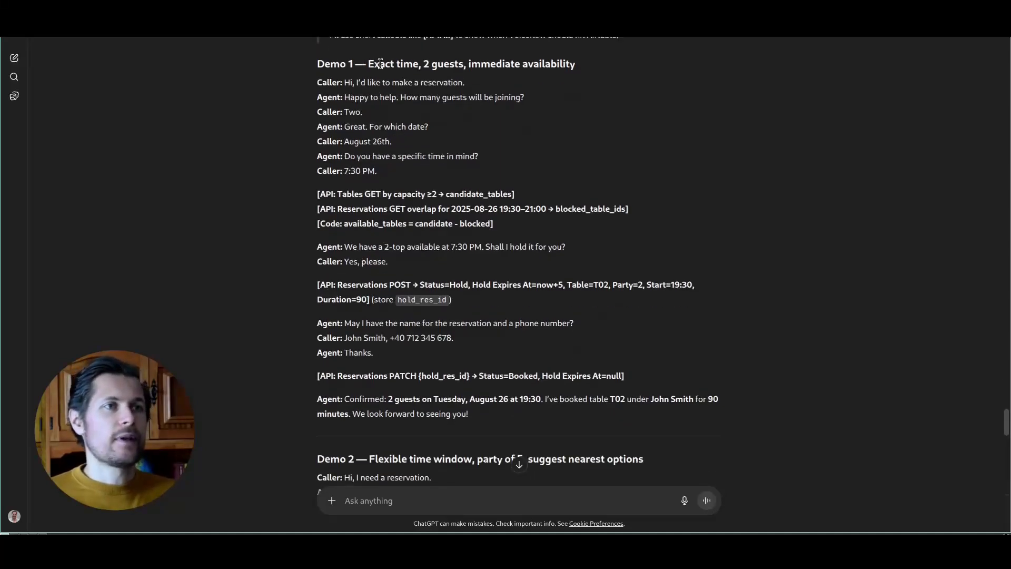
left_click_drag(574, 63, 369, 64)
left_click(353, 75)
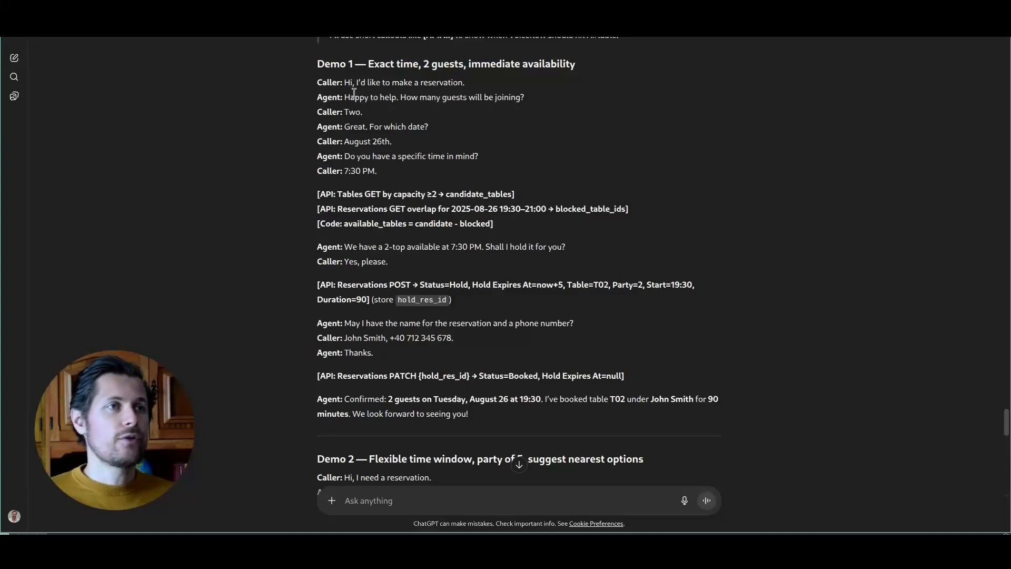
left_click_drag(352, 84, 419, 84)
left_click_drag(355, 110, 463, 102)
left_click(402, 121)
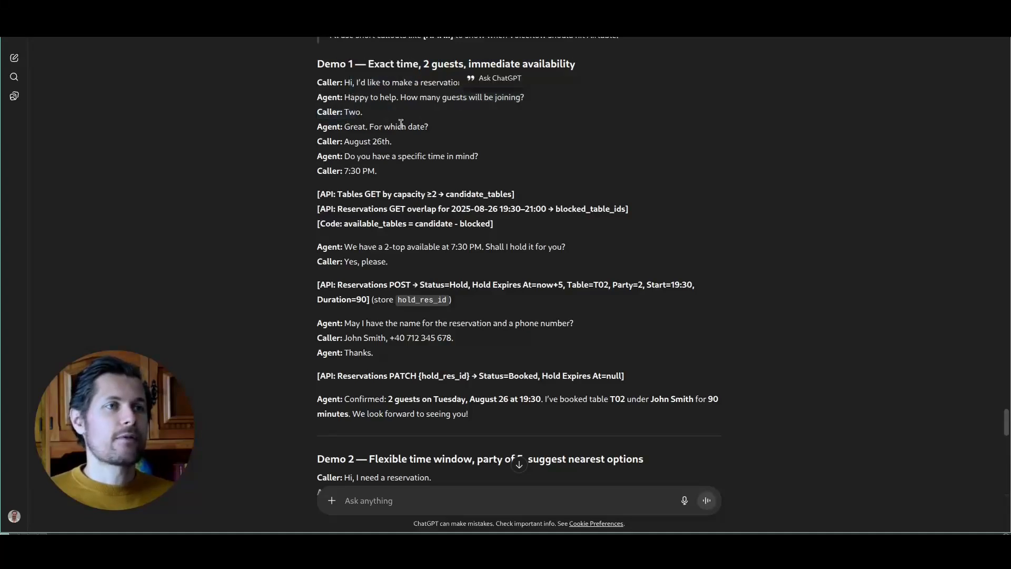
scroll(372, 183, "down", 2)
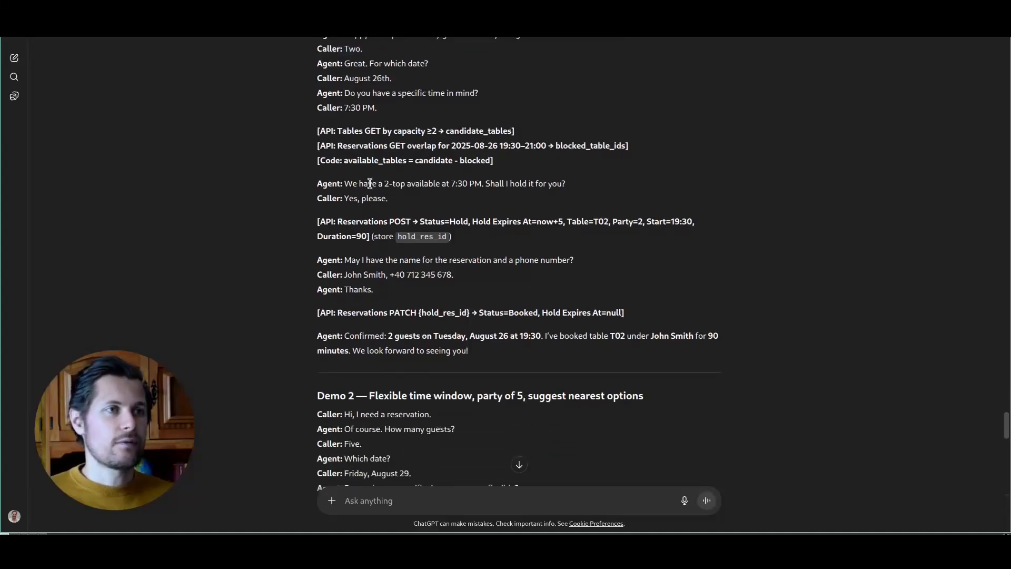
left_click_drag(326, 133, 495, 160)
left_click(352, 119)
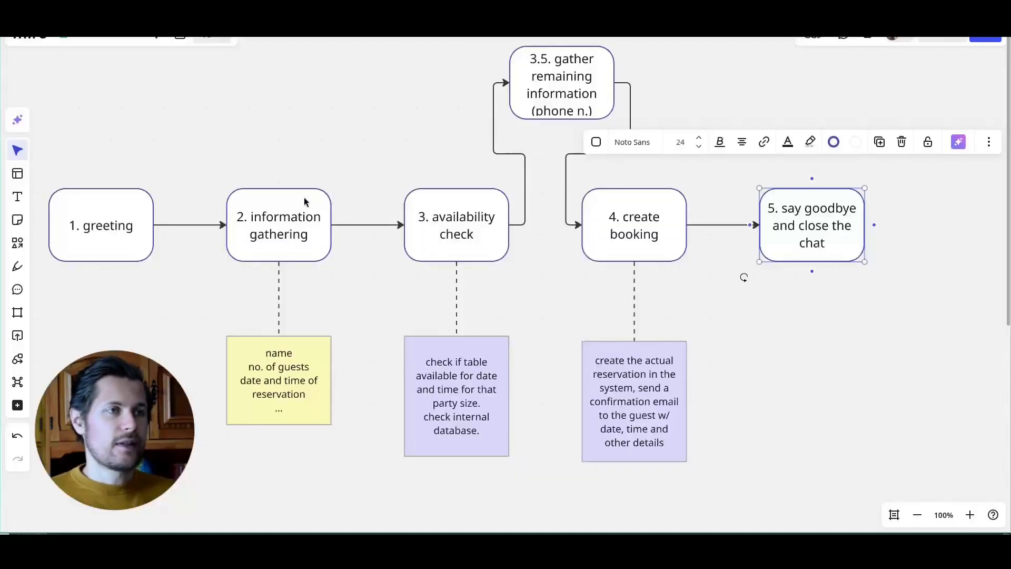
left_click(298, 214)
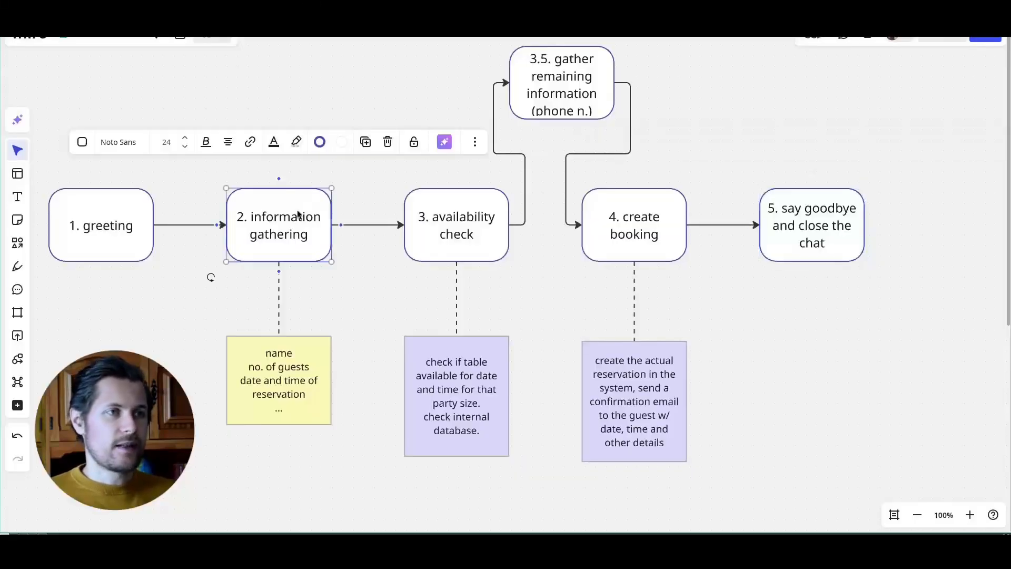
left_click(290, 390)
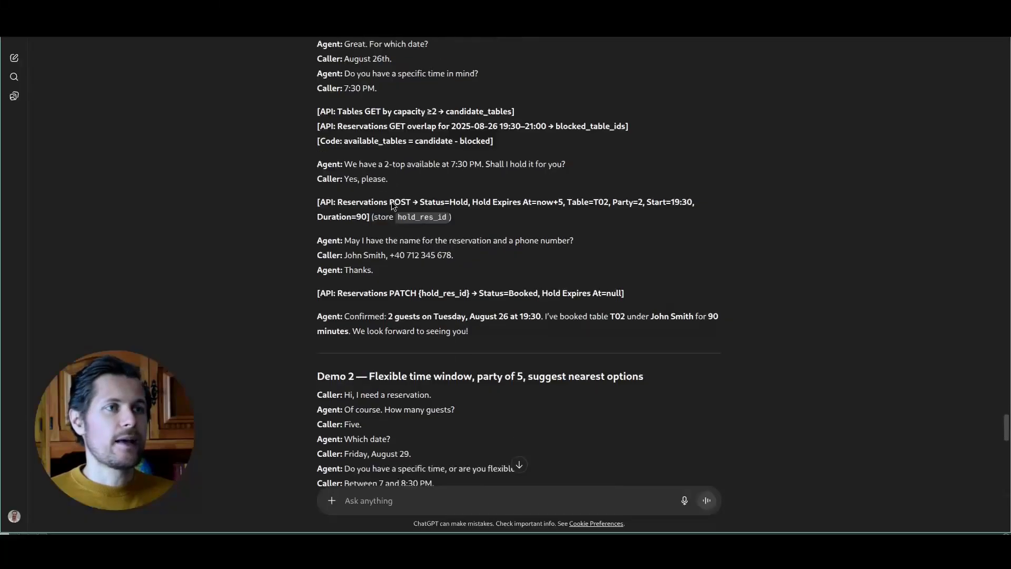
left_click_drag(1006, 417, 964, 88)
Step: Scroll to ChatGPT's Airtable schema section, then open a new tab for Airtable
scroll(866, 179, "down", 10)
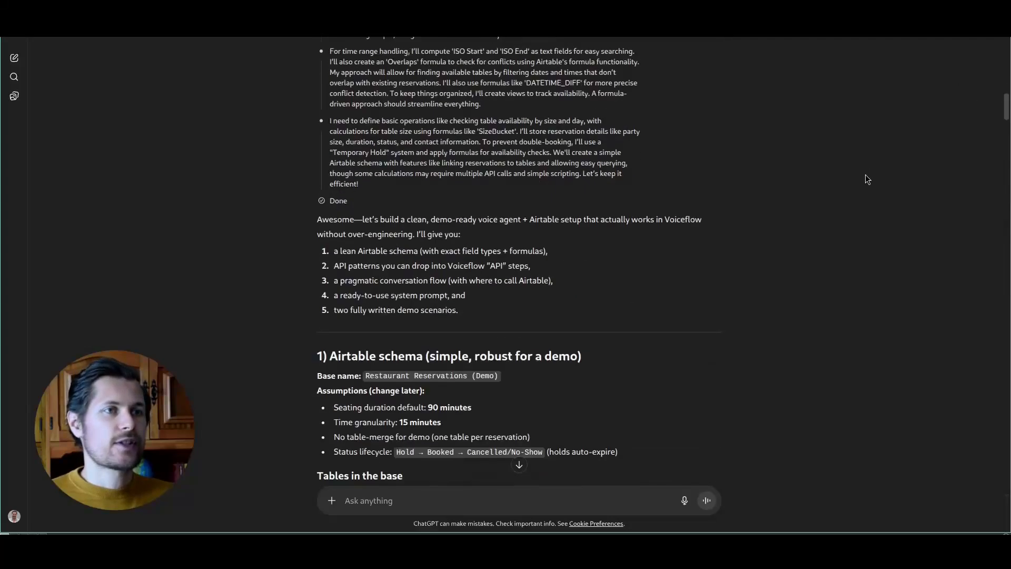
scroll(867, 180, "down", 1)
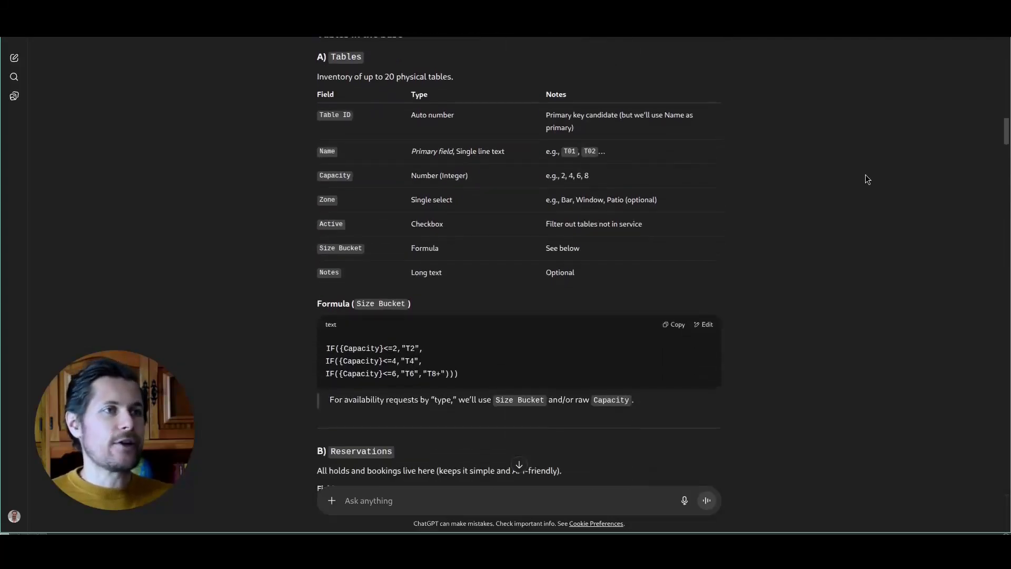
key("ctrl+t")
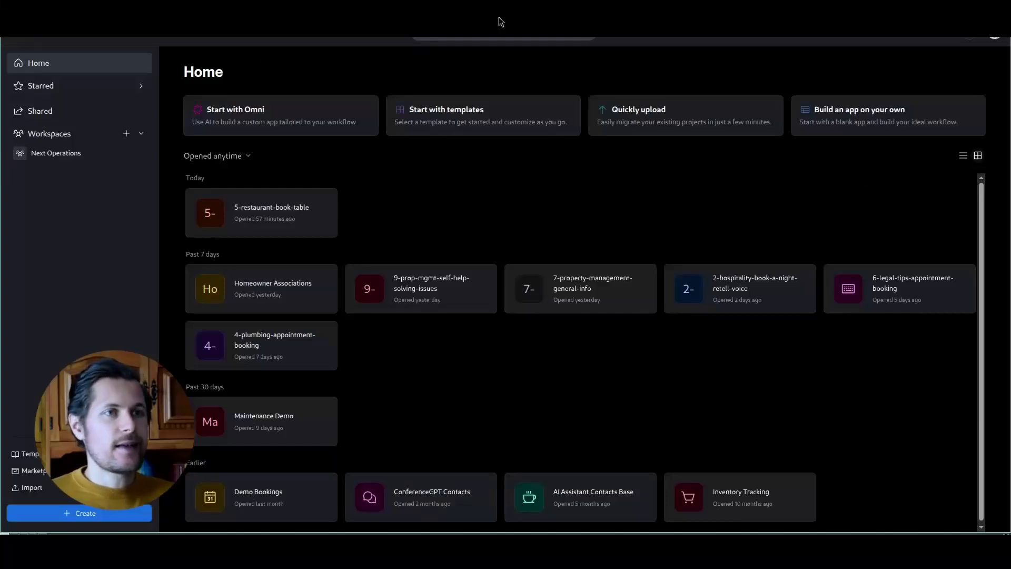
Step: Create a new blank Airtable base with Build an app on your own
left_click(72, 515)
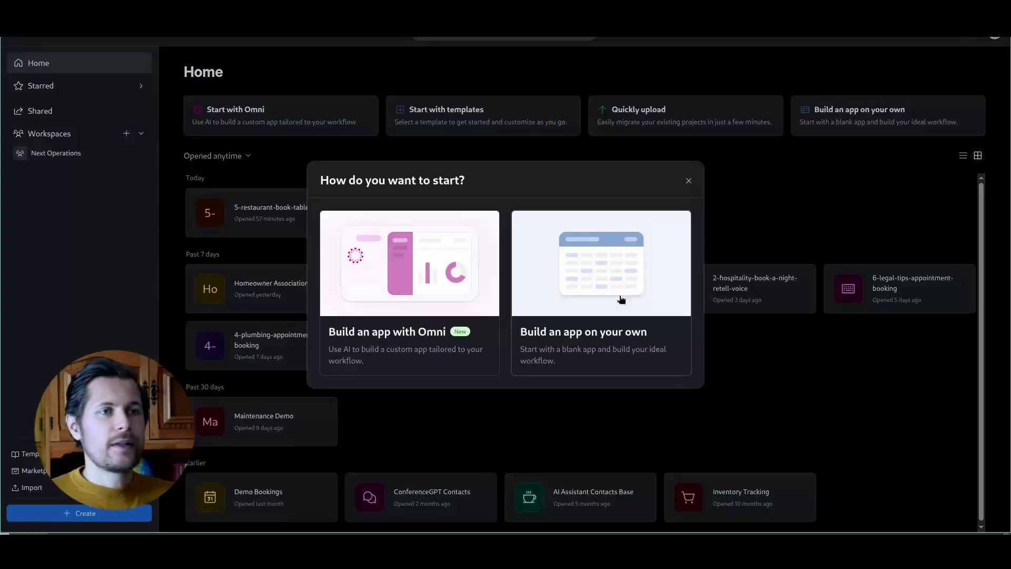
left_click(616, 269)
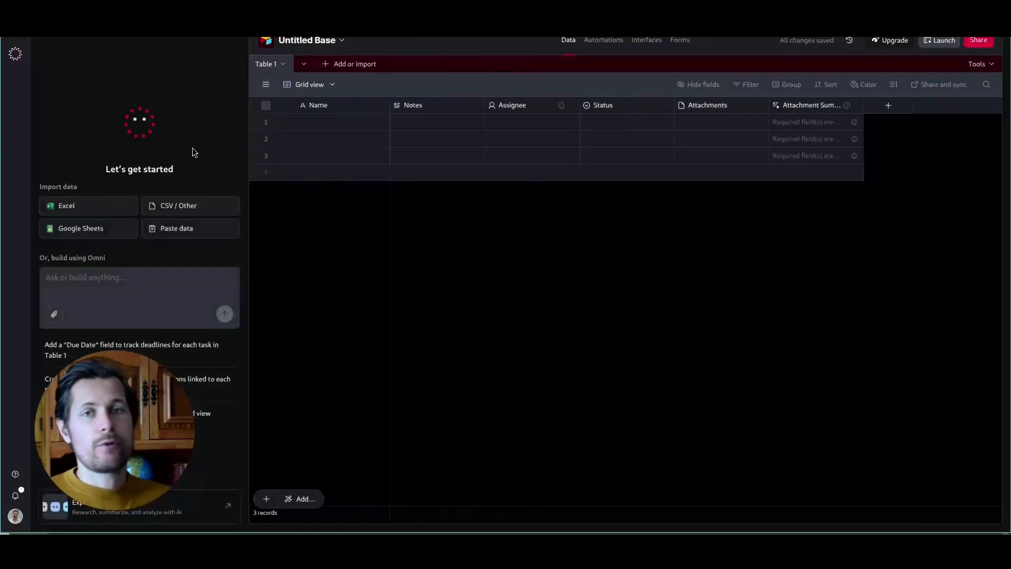
left_click(232, 38)
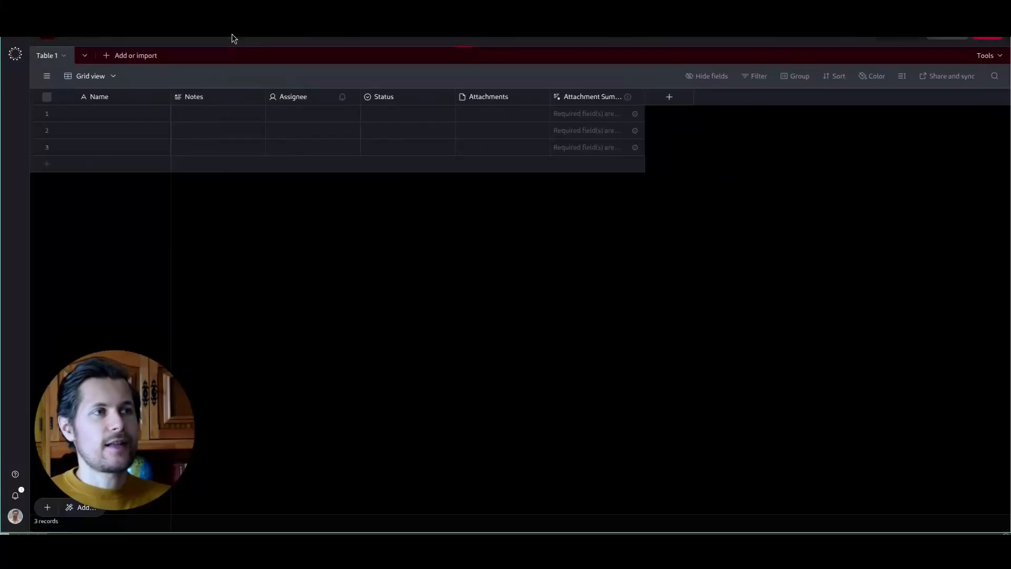
Step: Rename the base from Untitled Base to hosp-dine-booking-voiceflow
left_click(105, 38)
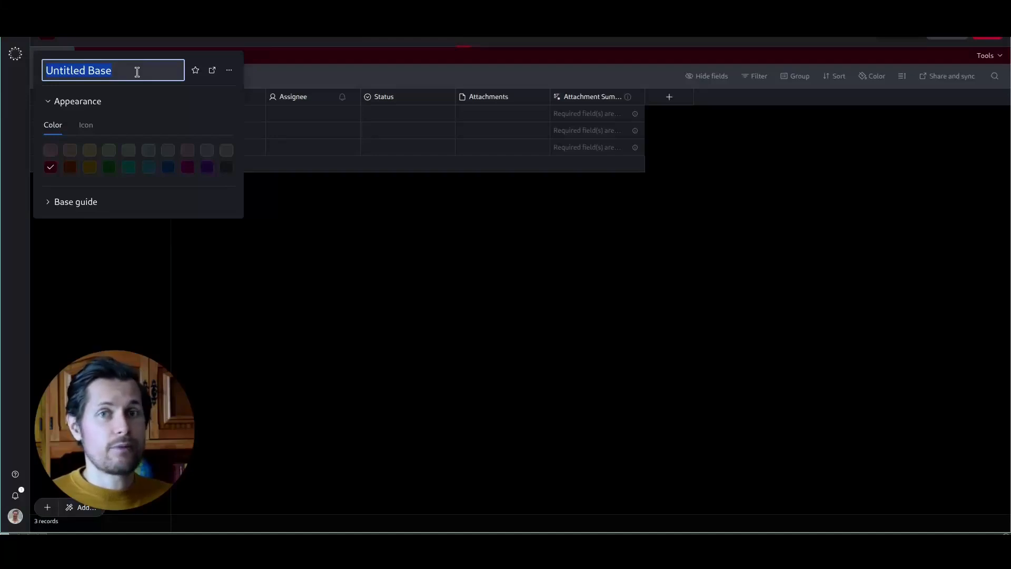
key("ctrl+v")
key("Return")
left_click(295, 53)
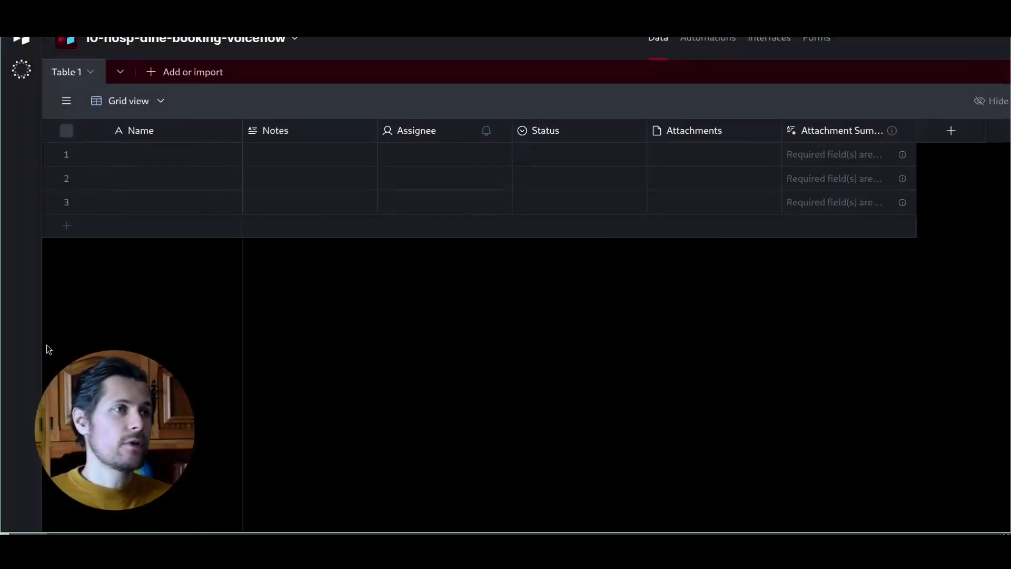
Step: Add a blank table from scratch named 'test table'
left_click(158, 72)
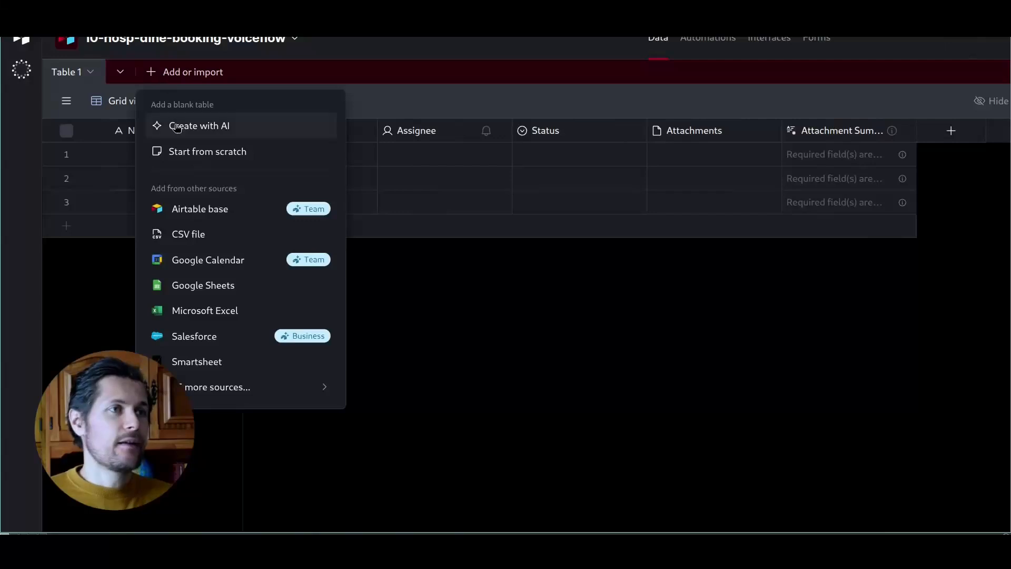
left_click(182, 152)
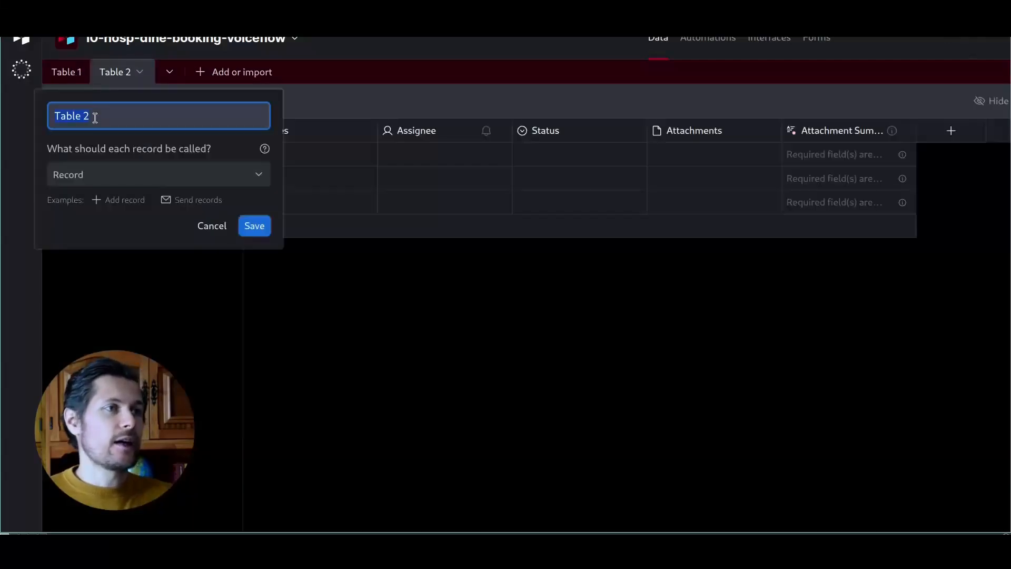
type("test table")
key("Return")
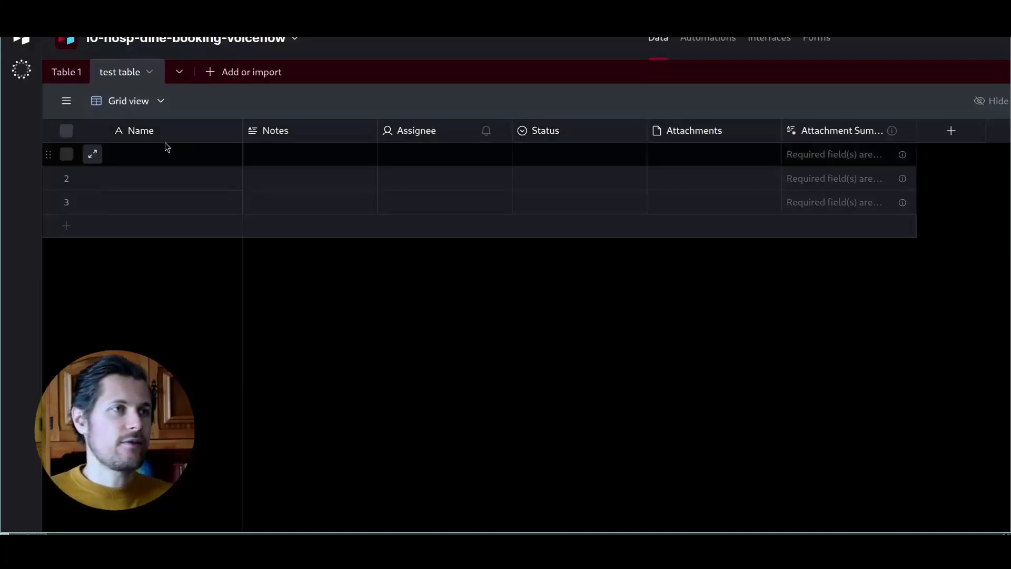
Step: Fill row 1 with a sample name and the note 'hi there'
left_click(213, 158)
type("robert")
key("Tab")
type("hi there")
key("Tab")
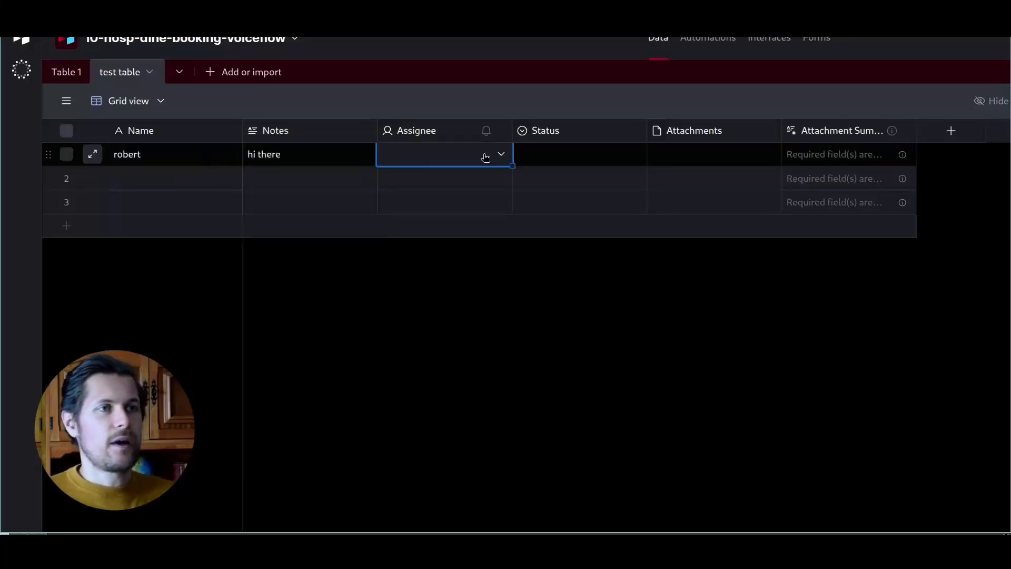
left_click(501, 153)
left_click(693, 276)
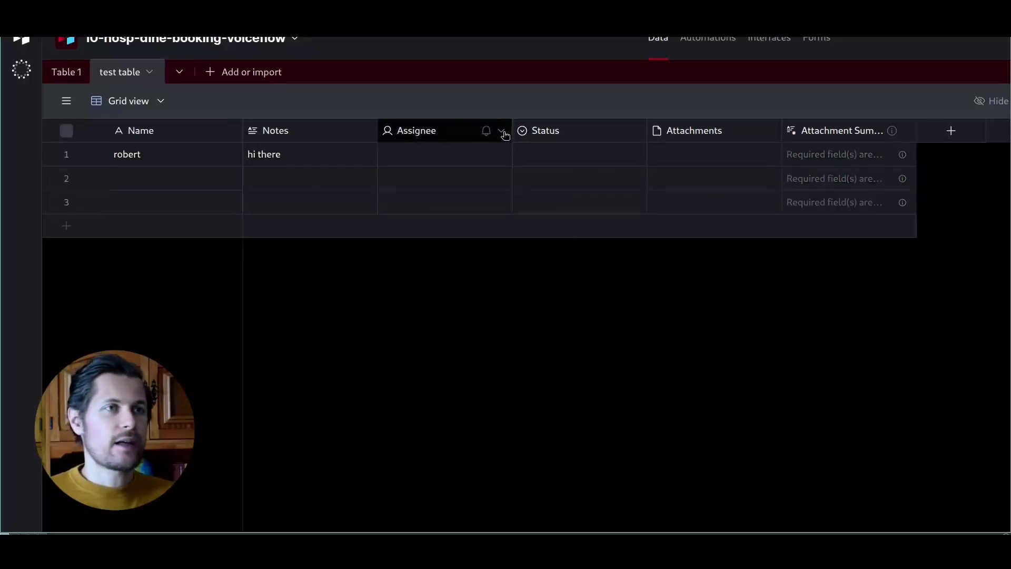
Step: Change the Assignee field's type to Date
left_click(501, 131)
left_click(424, 165)
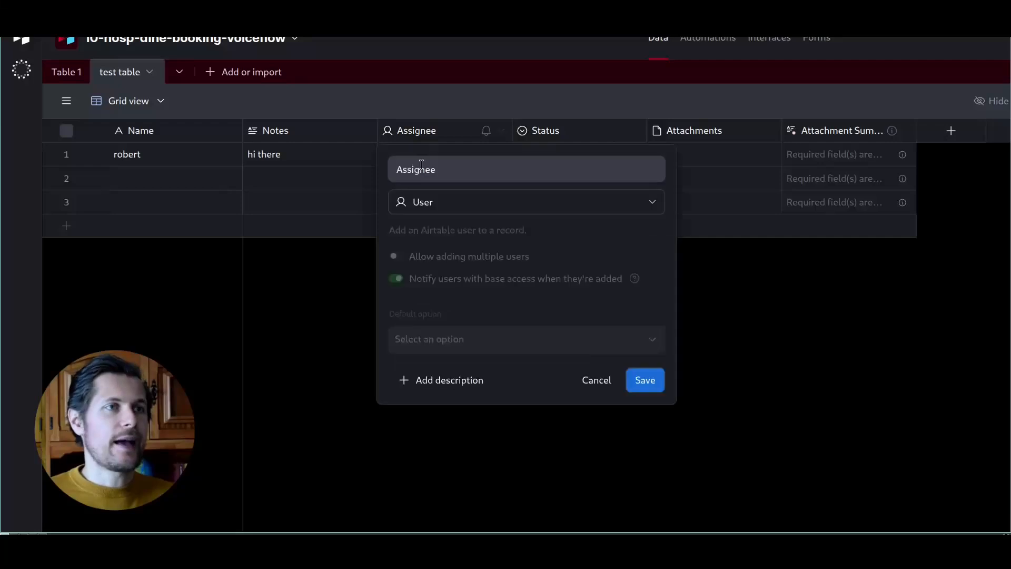
left_click(514, 202)
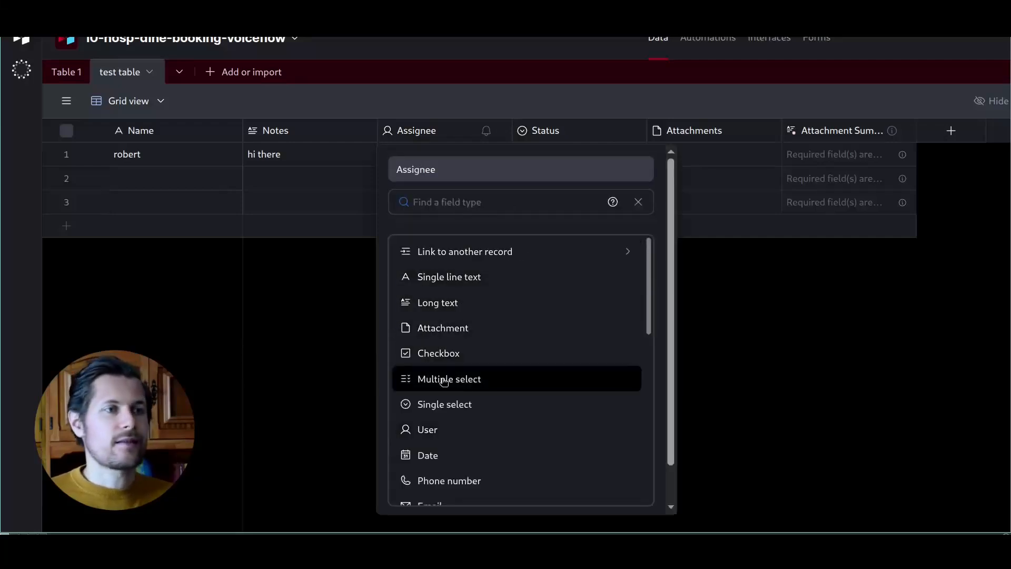
left_click(462, 454)
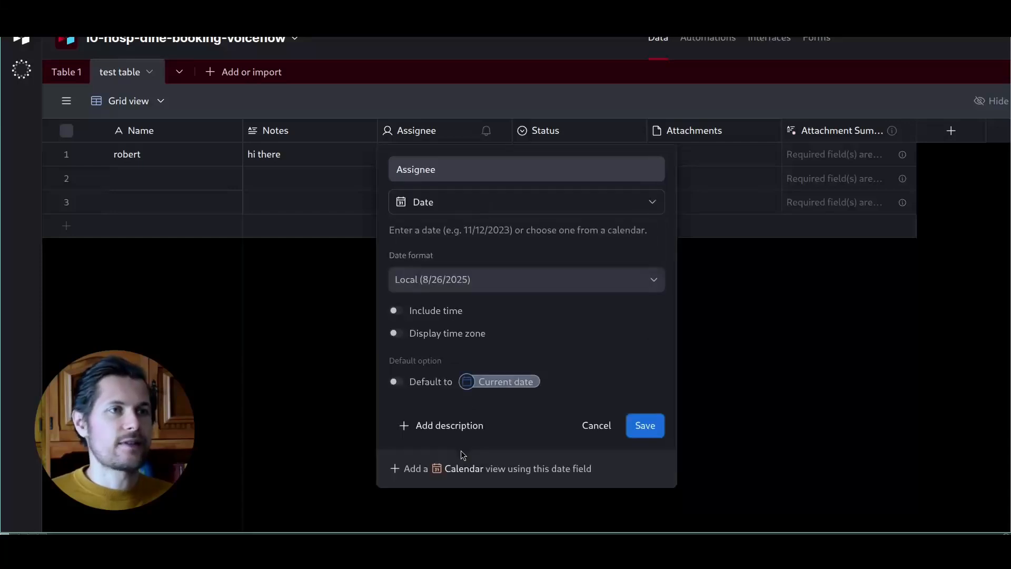
left_click(643, 425)
Step: Set row 1's Assignee date to 8/21/2025
left_click(425, 160)
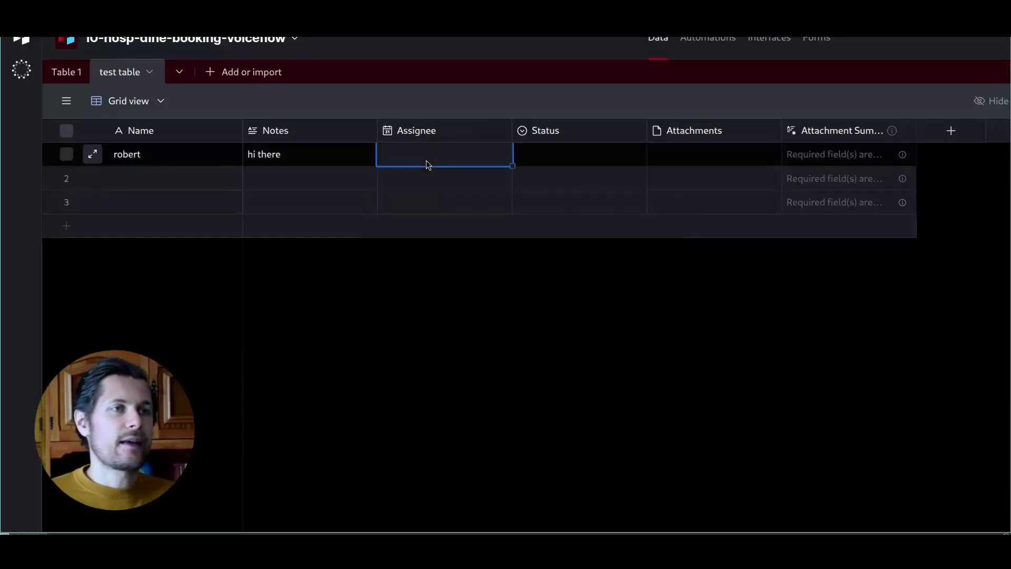
left_click(425, 160)
left_click(515, 298)
left_click(632, 344)
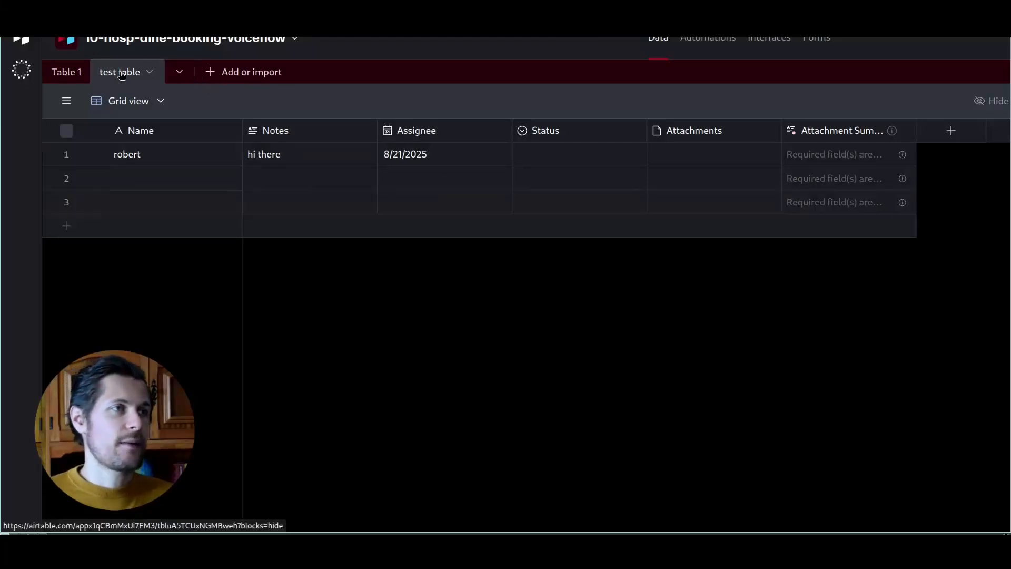
Step: Add a blank table from scratch named Tables
left_click(210, 74)
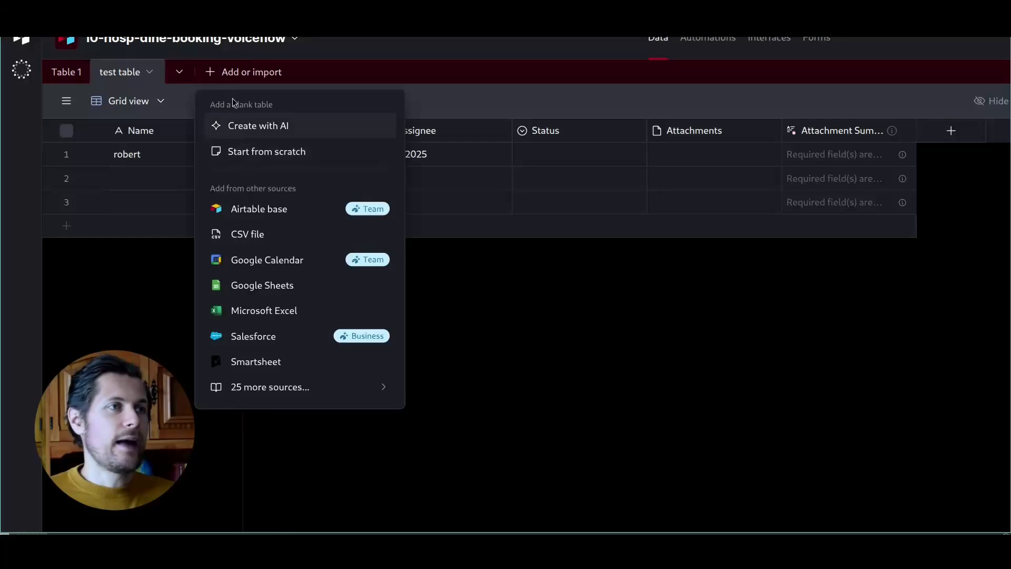
left_click(238, 152)
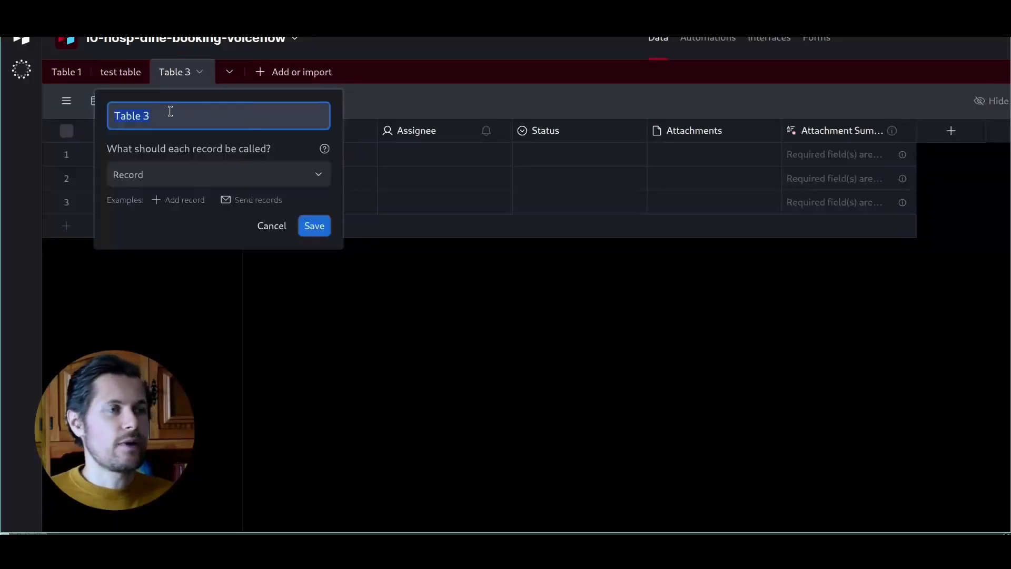
type("Tables")
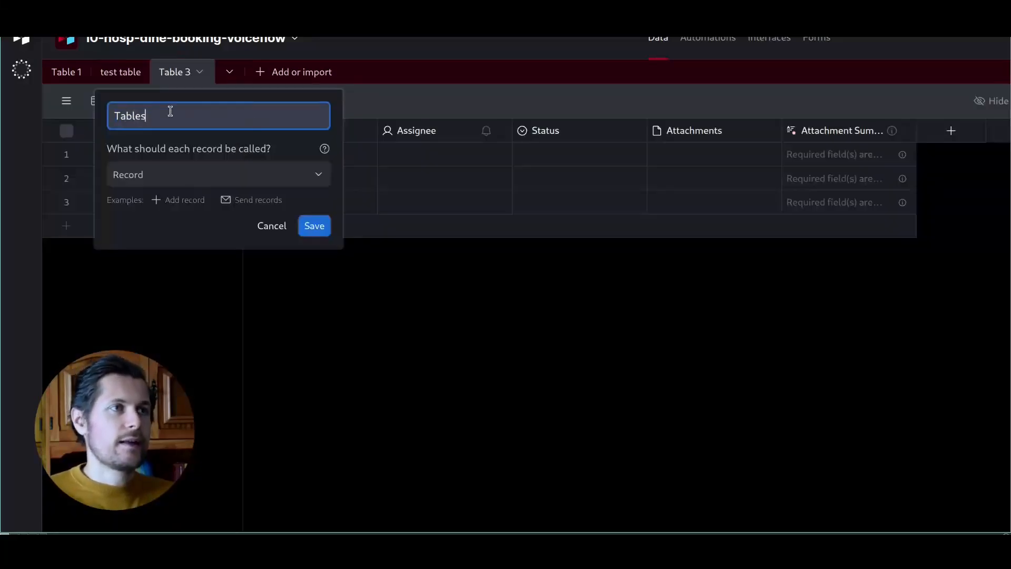
key("Return")
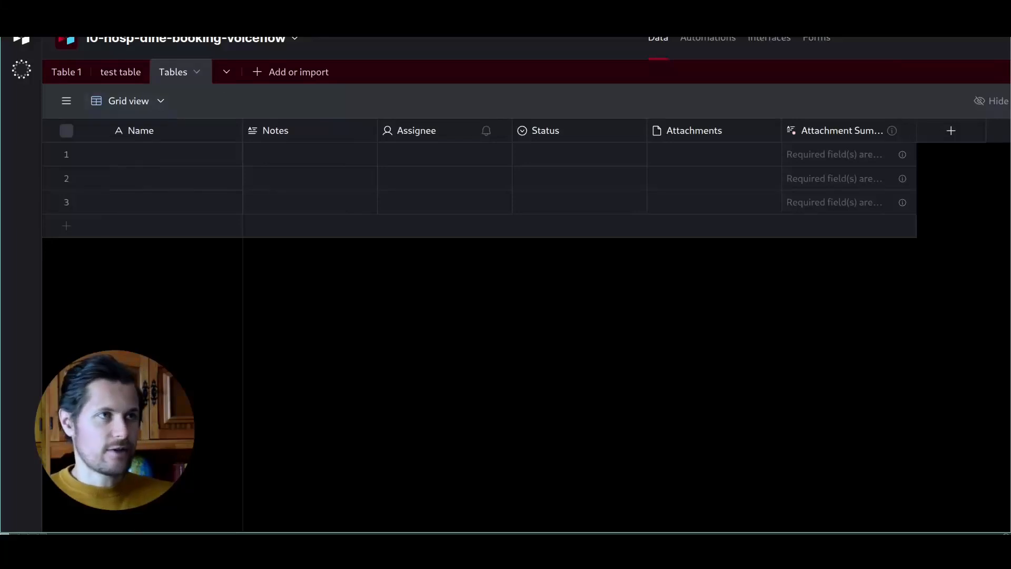
Step: Rename the Tables fields to match the ChatGPT plan, starting with Capacity
left_click(294, 16)
triple_click(325, 113)
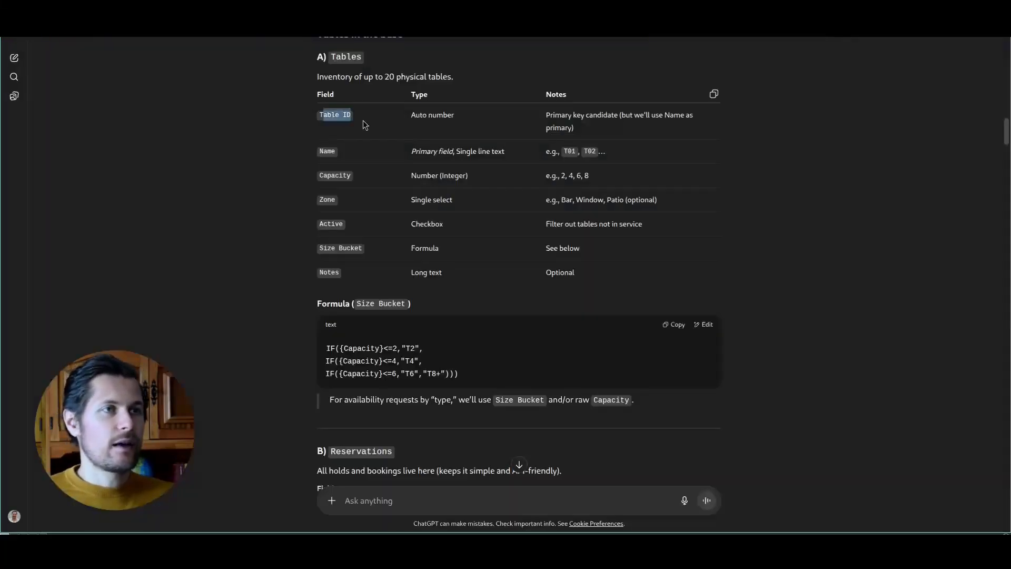
double_click(325, 151)
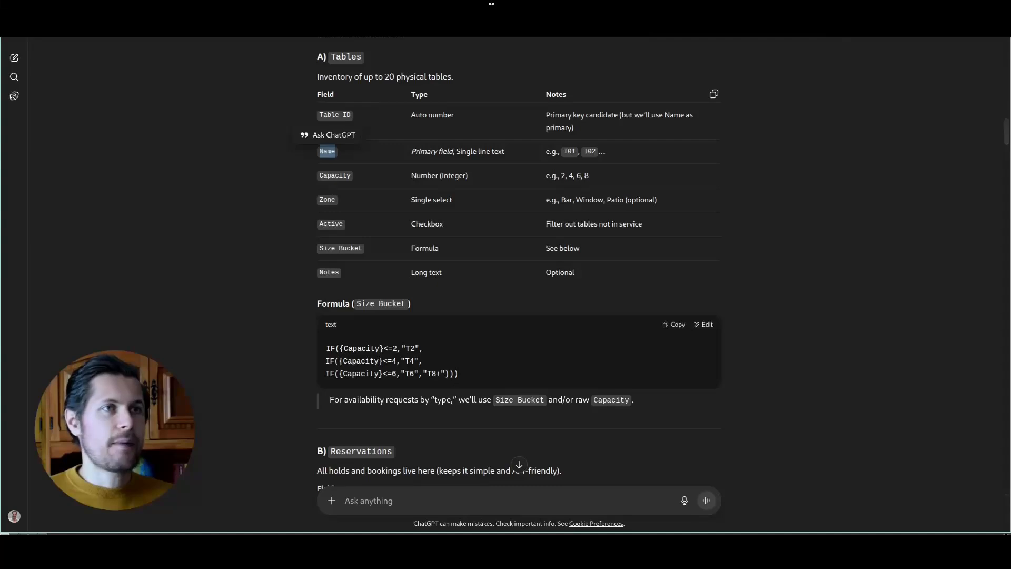
left_click(359, 206)
left_click(232, 15)
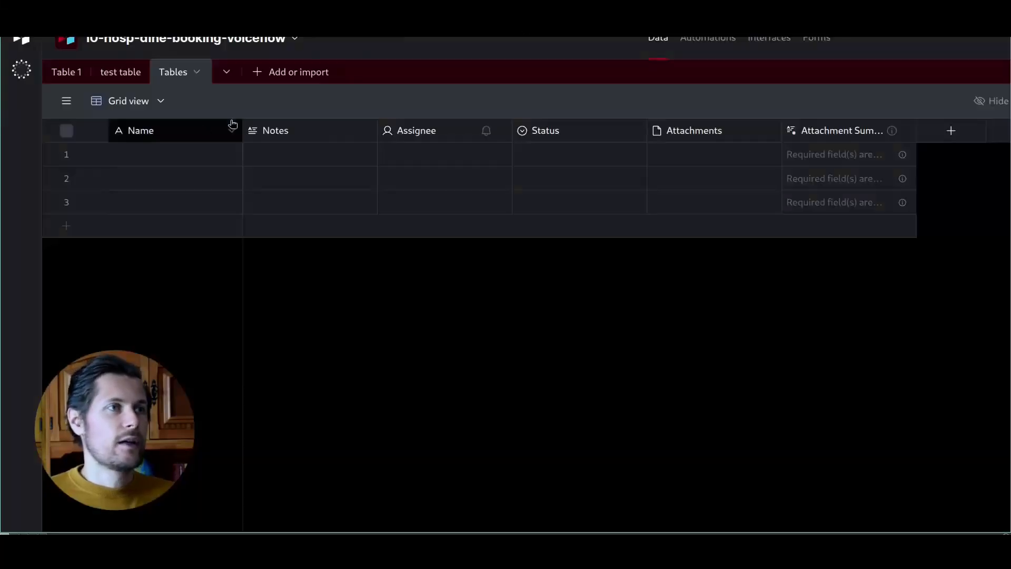
left_click(153, 131)
double_click(307, 134)
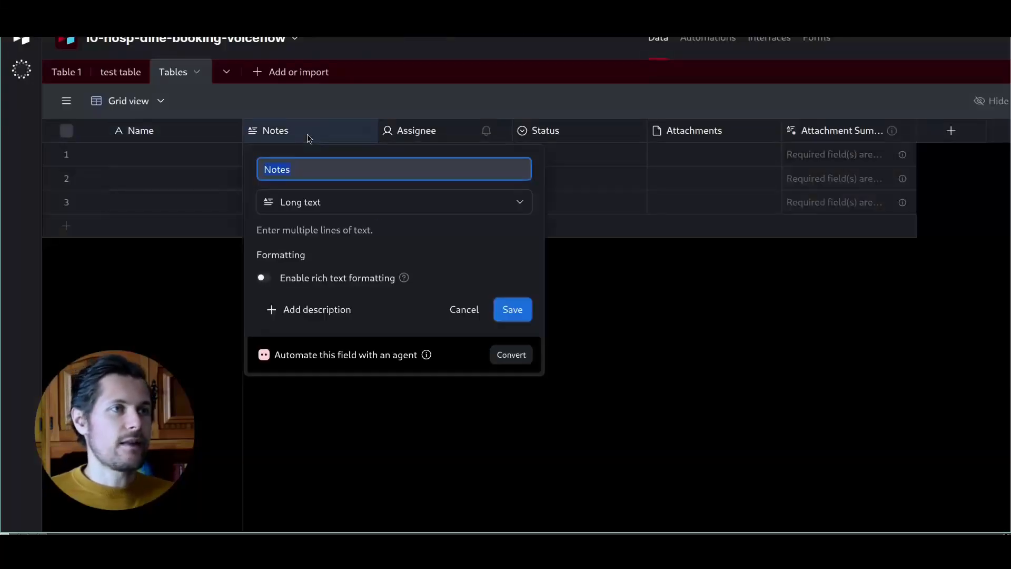
type("Ra")
key("BackSpace")
key("BackSpace")
type("Capacity")
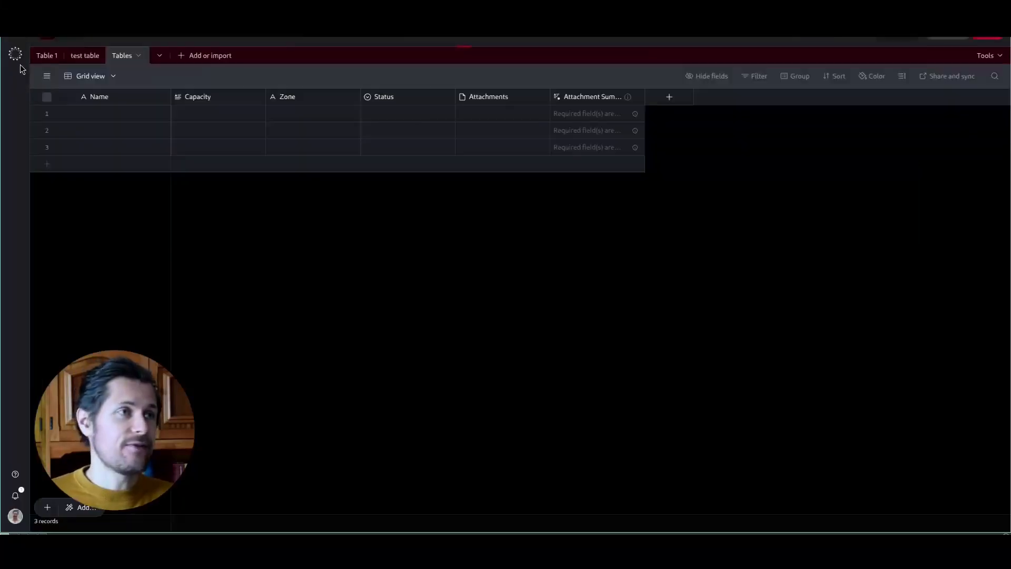
Step: Open the Airtable AI assistant panel and remove its Zone context
left_click(15, 54)
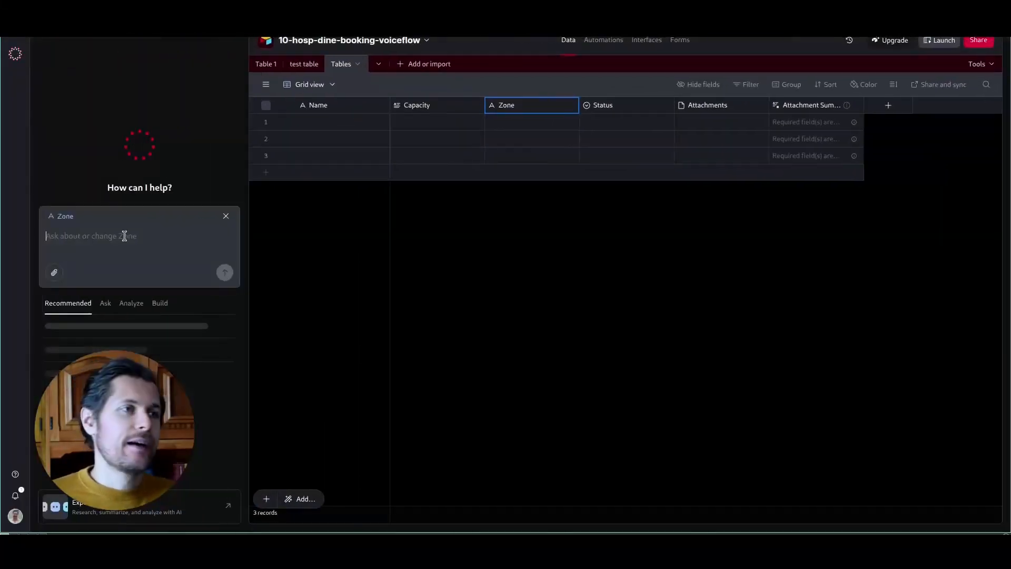
left_click(226, 216)
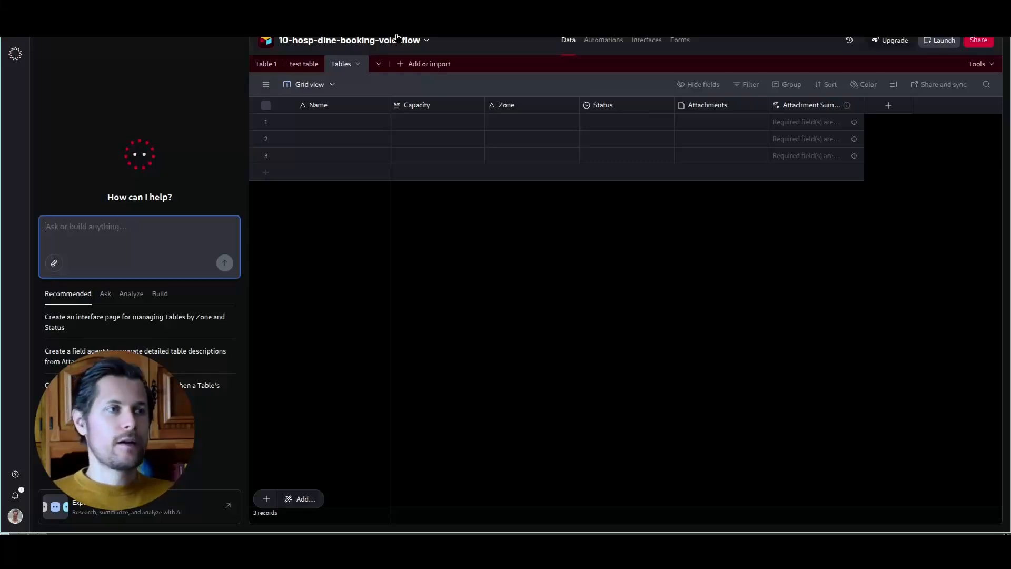
key("ctrl+Tab")
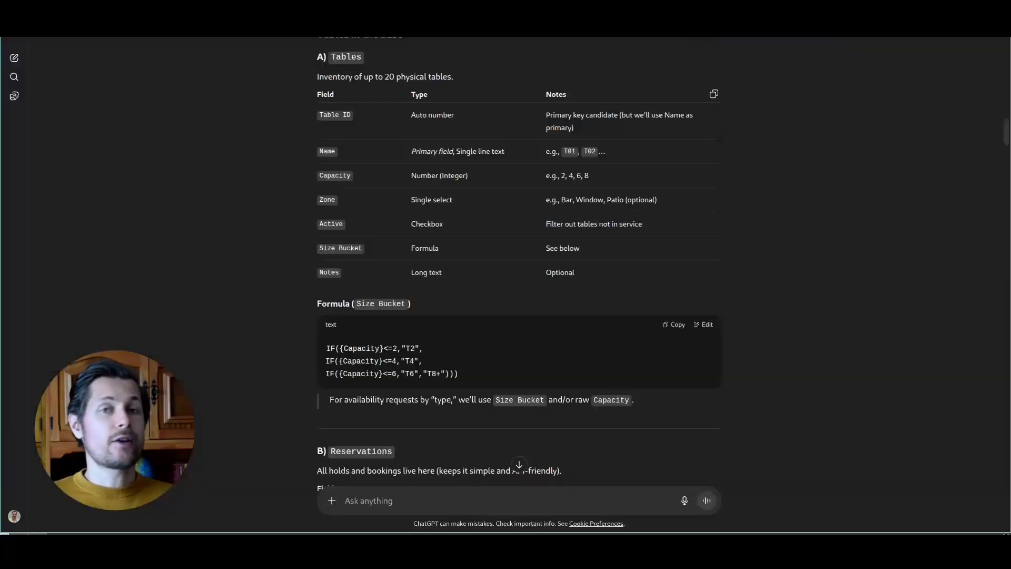
Step: Paste the Tables field list from the ChatGPT plan into the assistant prompt
left_click(714, 94)
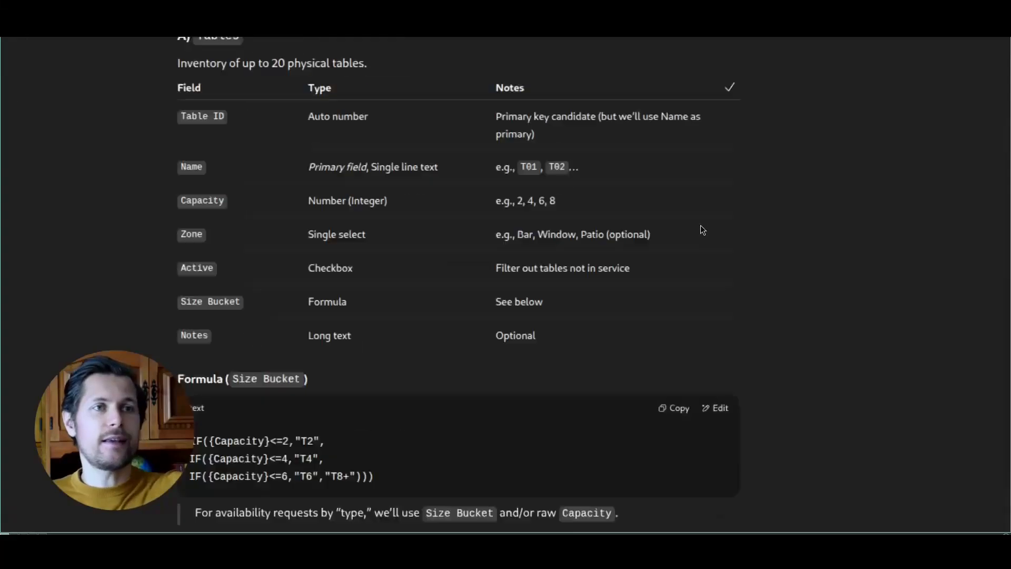
left_click(714, 95)
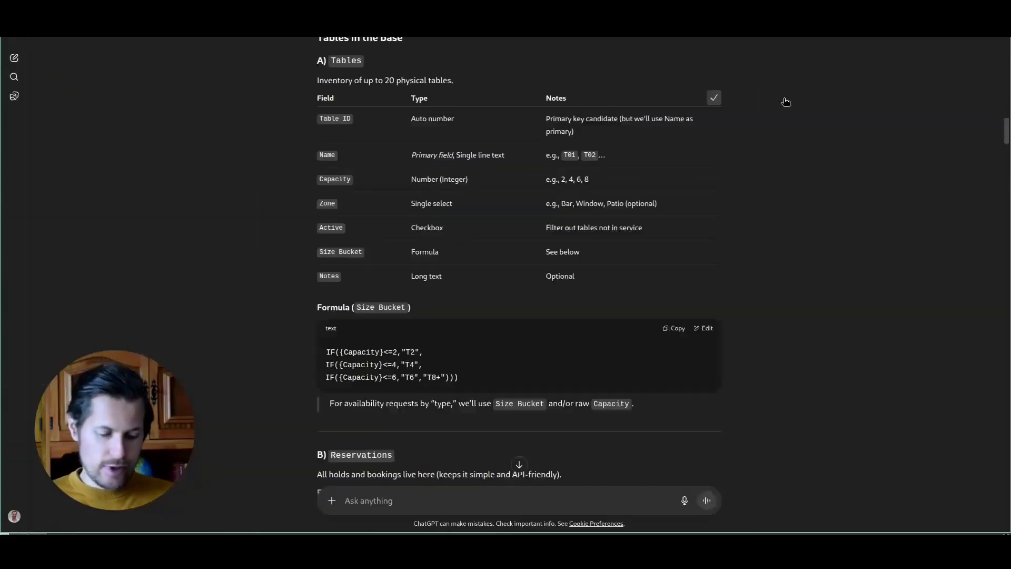
left_click_drag(318, 100, 383, 289)
left_click(482, 241)
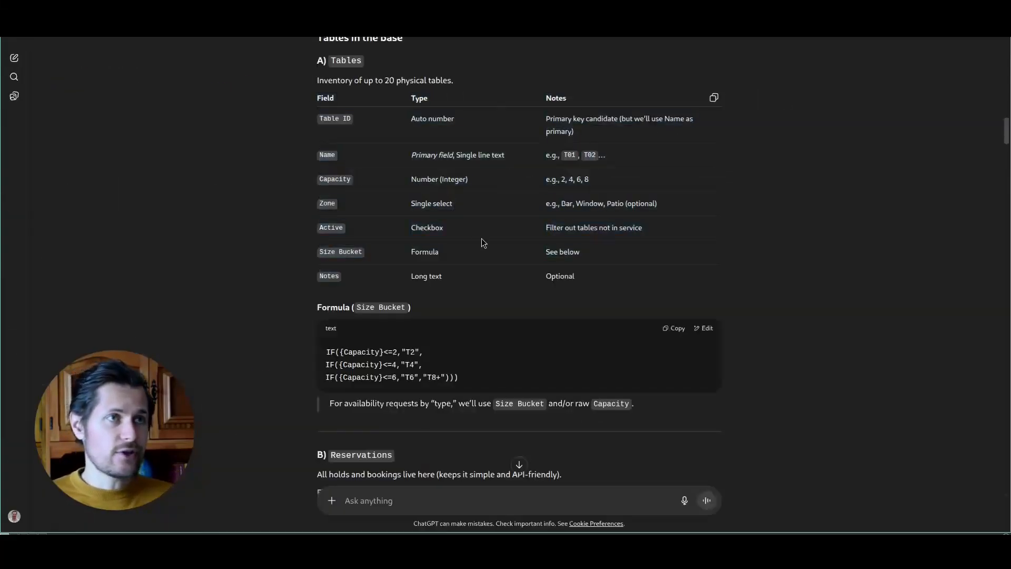
left_click(400, 1)
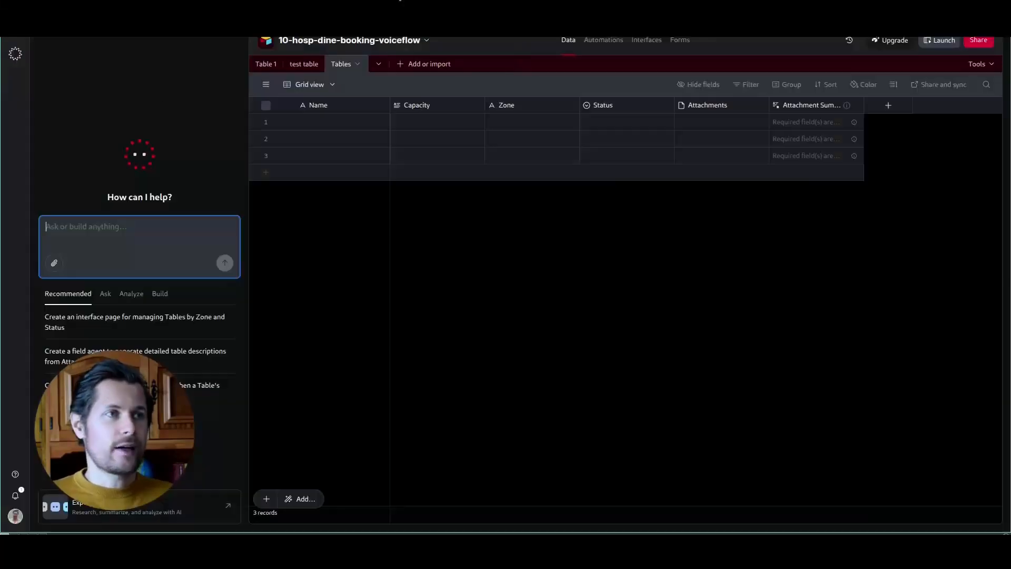
left_click(93, 227)
type("c")
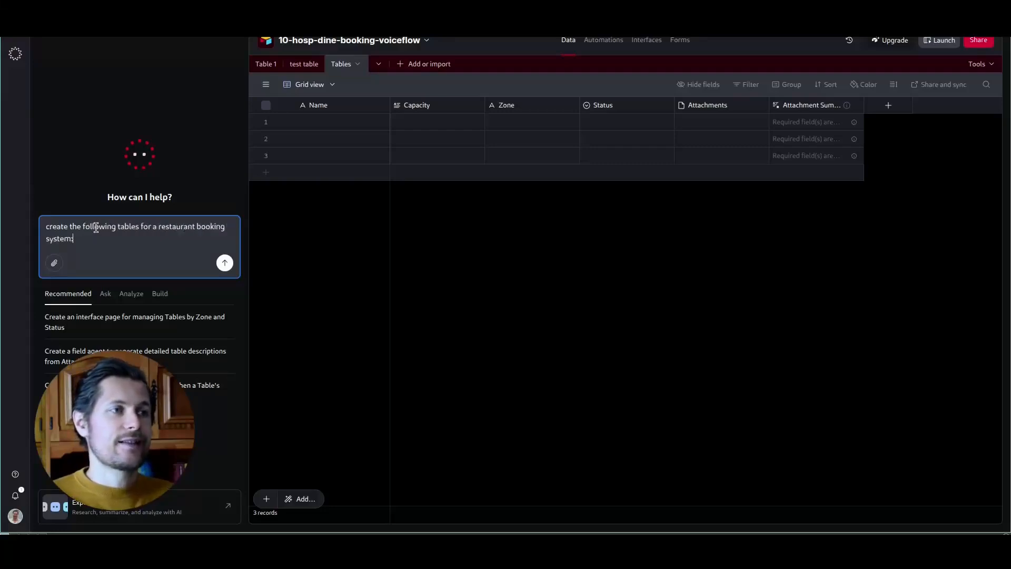
key("shift+Return")
key("ctrl+v")
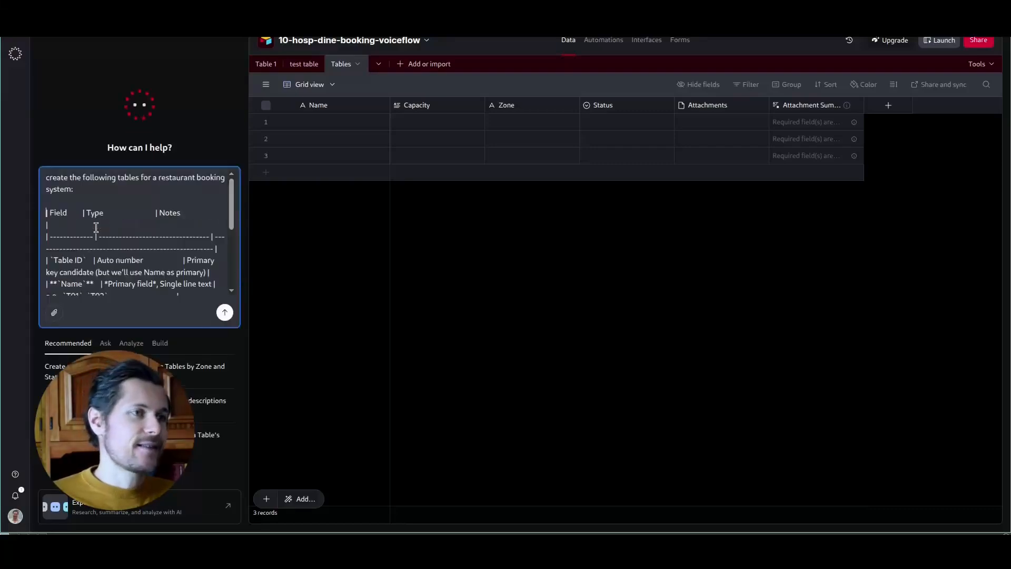
Step: Label the pasted field list with 'table `Tables`' and add spacing lines
scroll(96, 224, "down", 10)
scroll(85, 200, "up", 10)
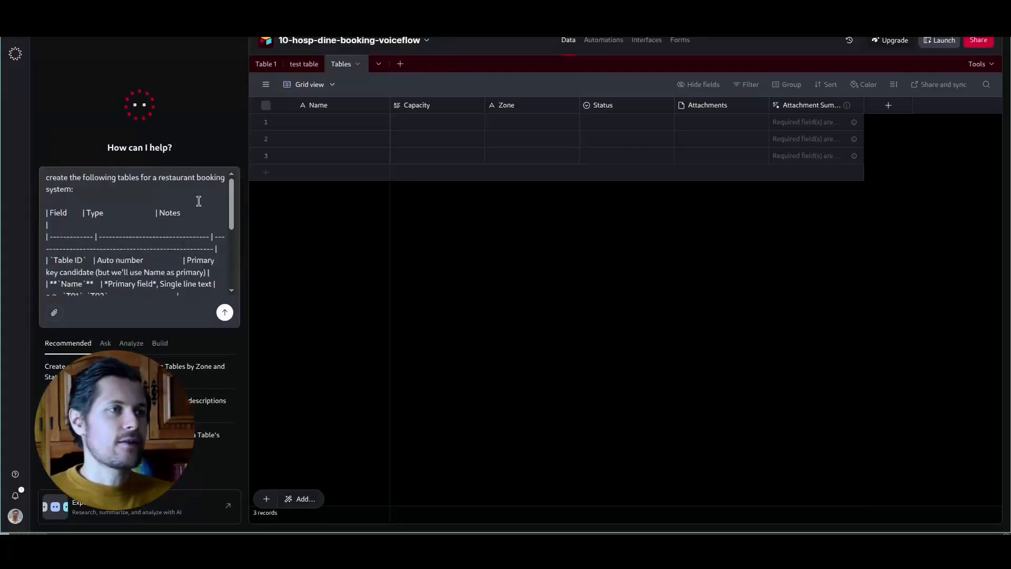
scroll(185, 204, "down", 5)
scroll(144, 221, "up", 5)
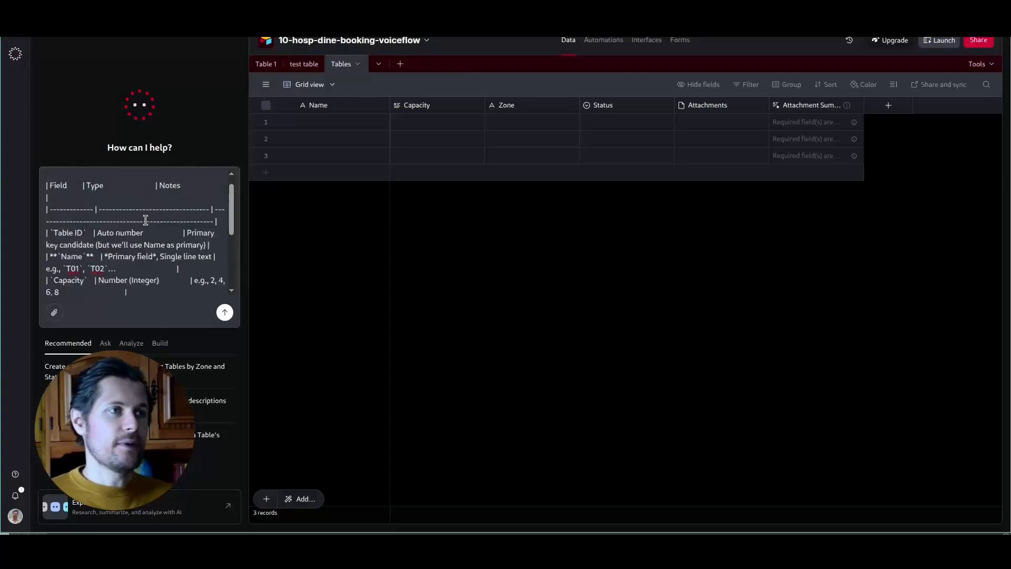
left_click(118, 203)
key("shift+Return")
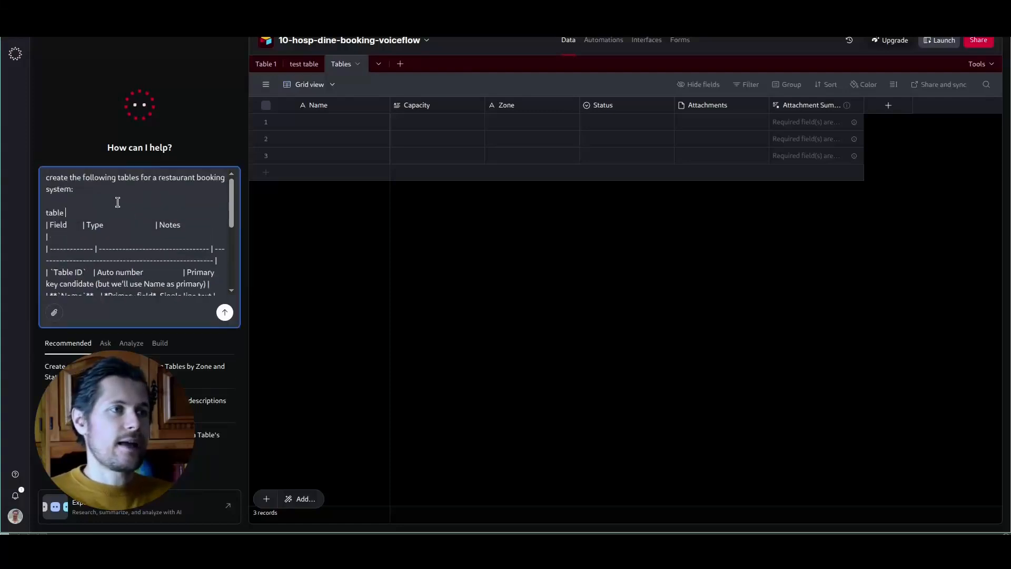
type("table `")
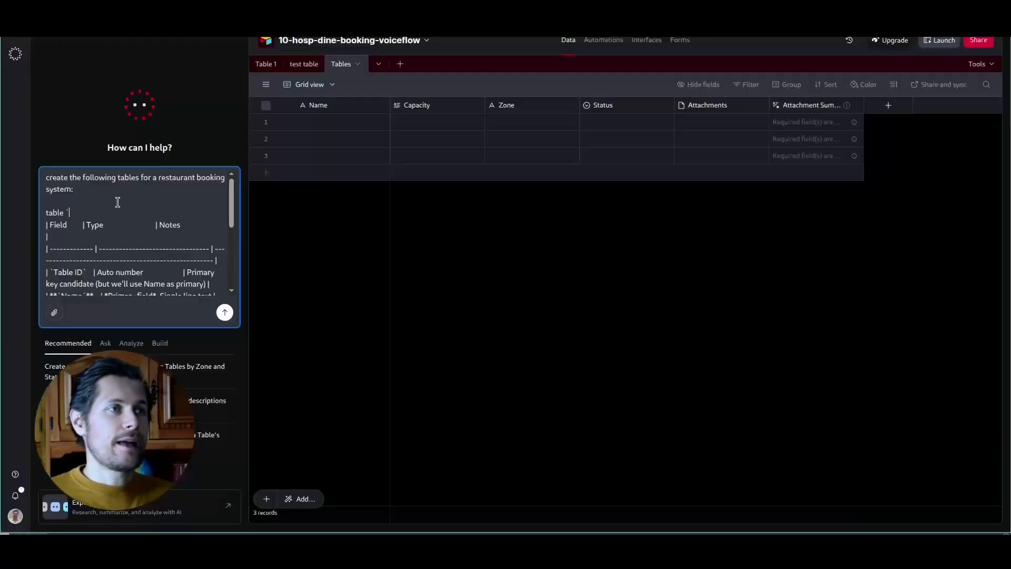
type("Tables`")
key("shift+Return")
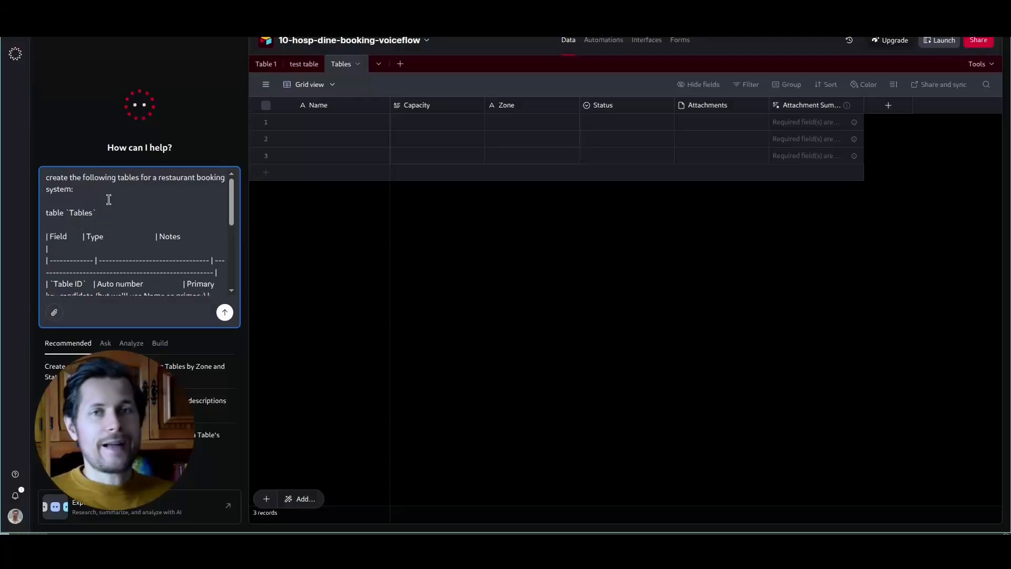
scroll(188, 226, "down", 10)
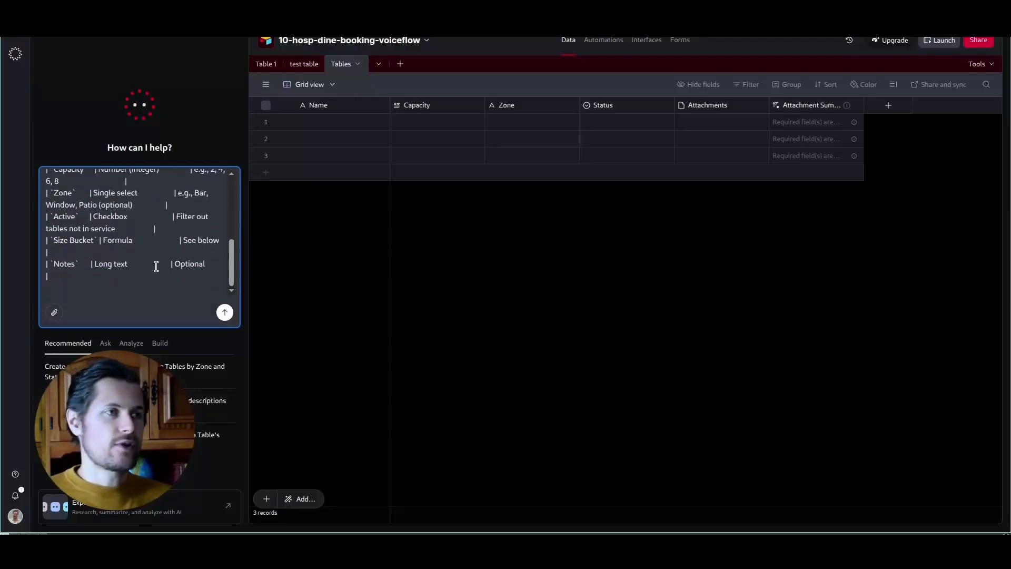
left_click(137, 281)
key("shift+Return")
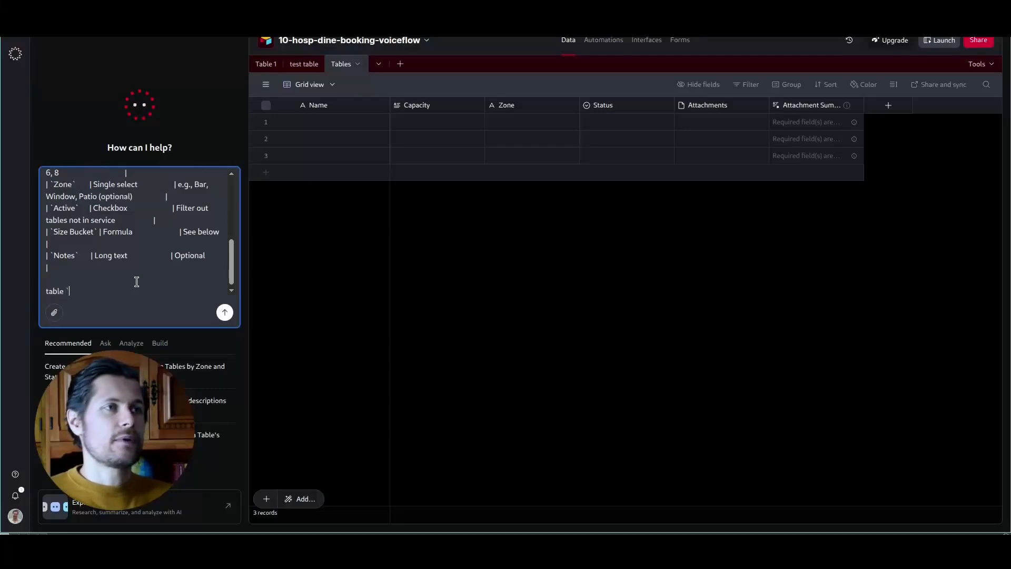
Step: Add the Reservations field list from the plan under a 'table `Reservations`' label
key("alt+Tab")
scroll(137, 287, "down", 6)
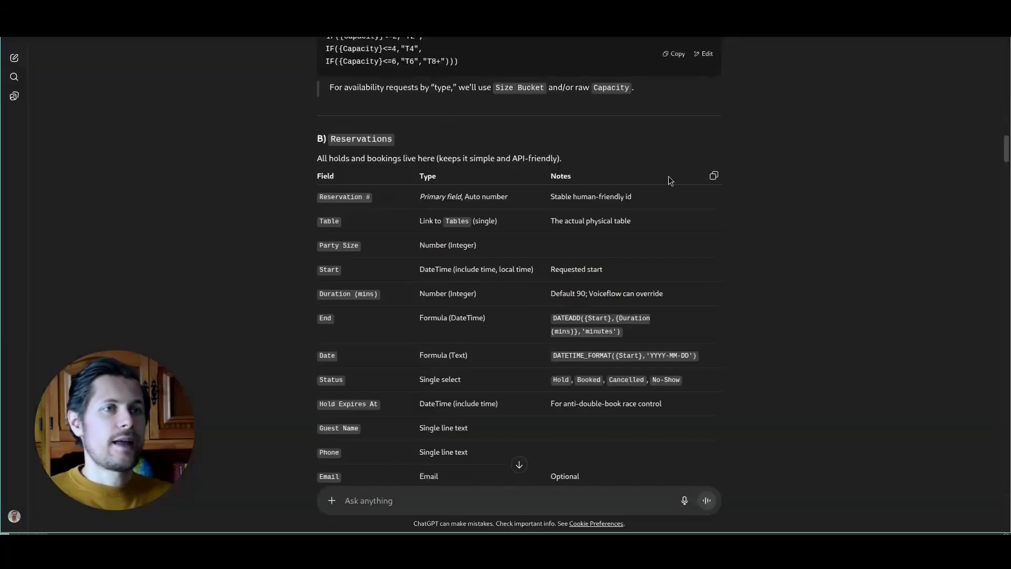
left_click(714, 176)
key("alt+Tab")
type("table `Reservations`")
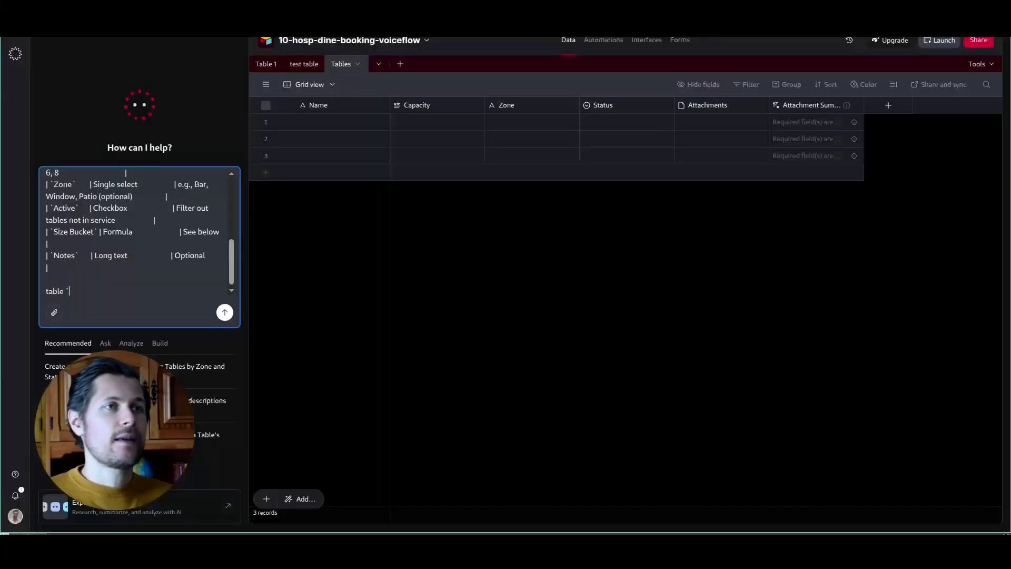
key("shift+Return")
key("shift+Return")
key("ctrl+v")
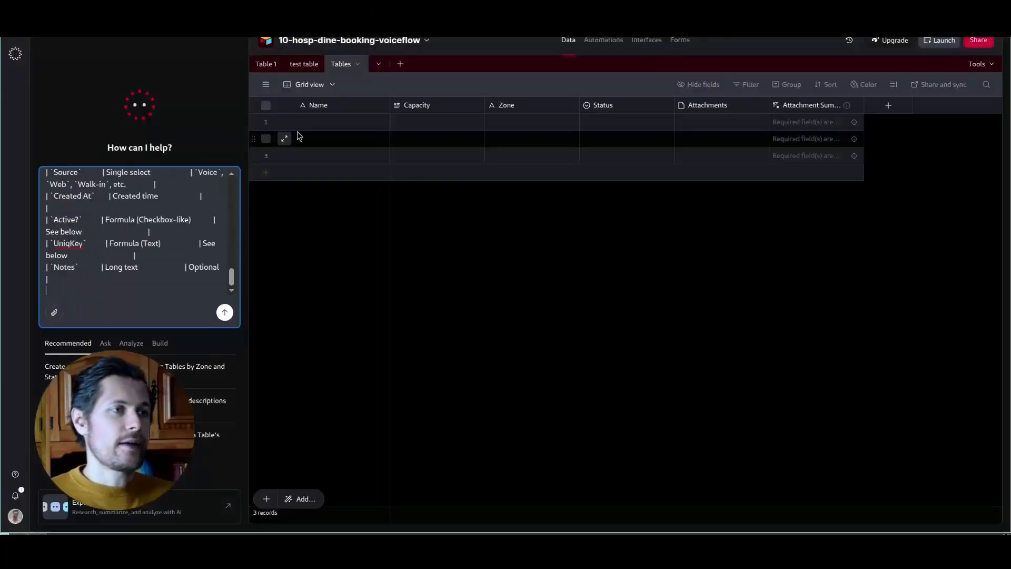
Step: Append the test-data instruction plus 'use english-sounding names' and send the prompt
type("**")
key("ctrl+v")
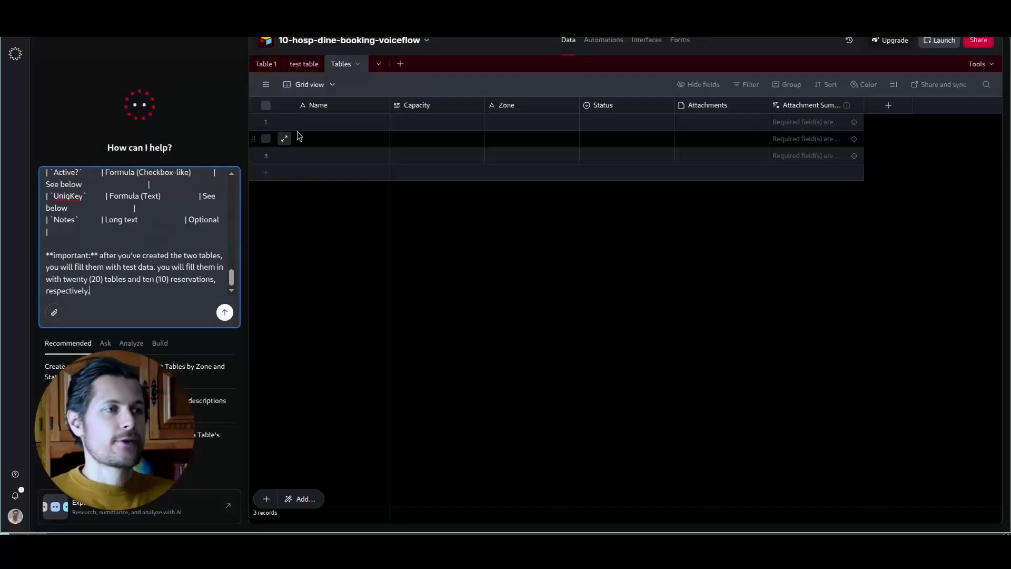
left_click_drag(46, 279, 88, 273)
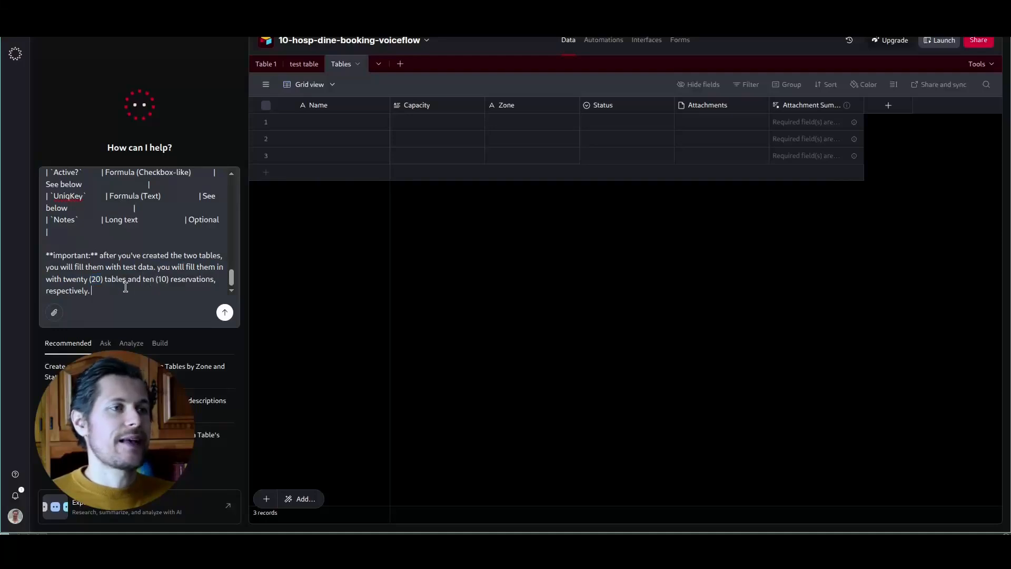
left_click(125, 286)
type("use")
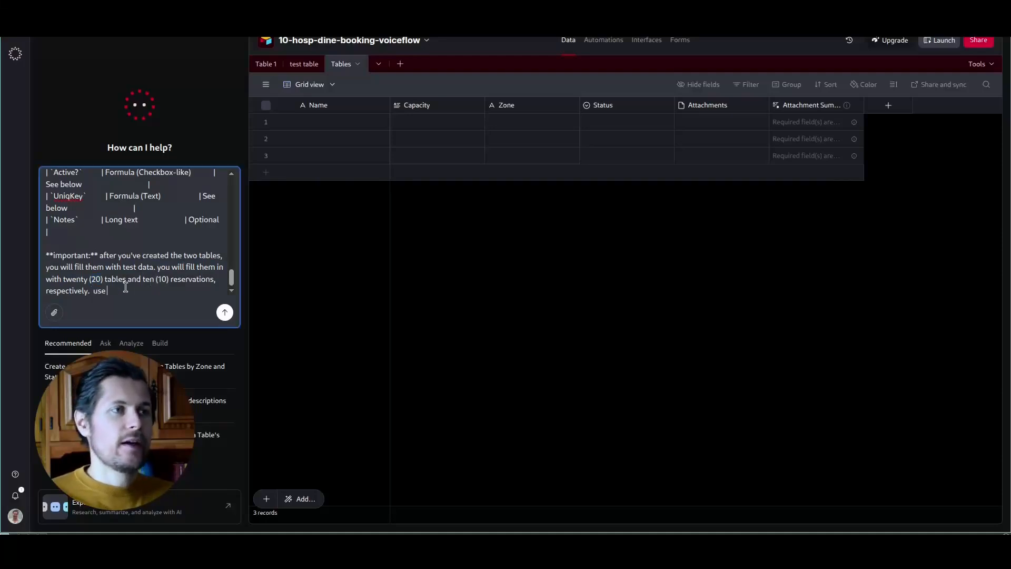
type(" english-sounding names")
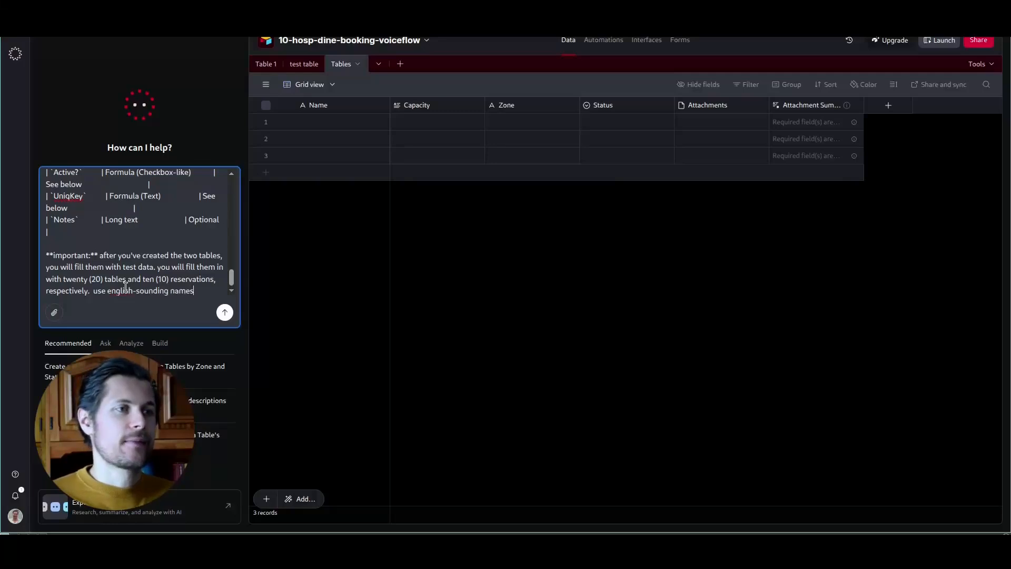
key("Return")
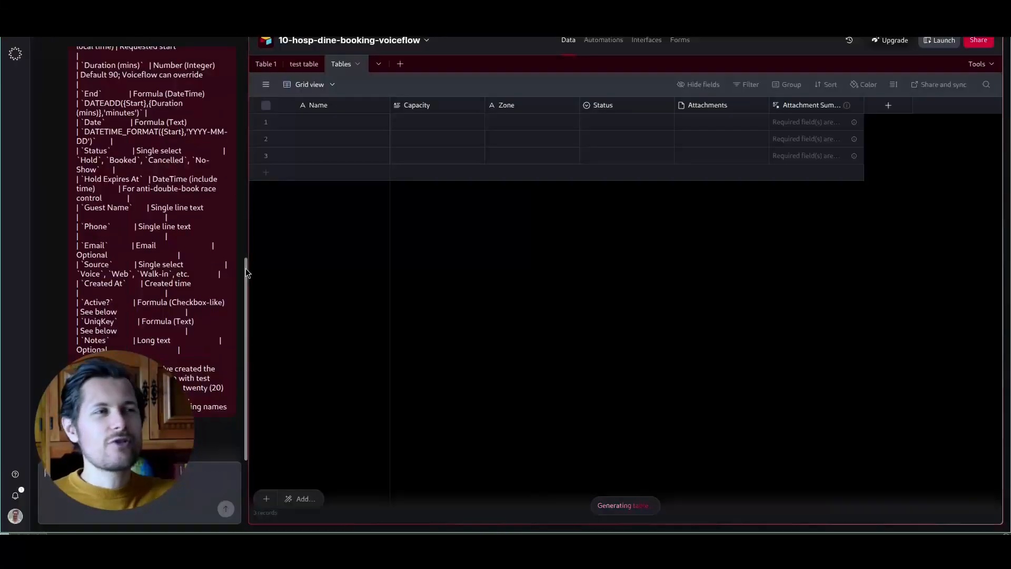
Step: Scroll through the newly generated Tables records T01–T20
scroll(195, 256, "up", 2)
scroll(194, 256, "down", 10)
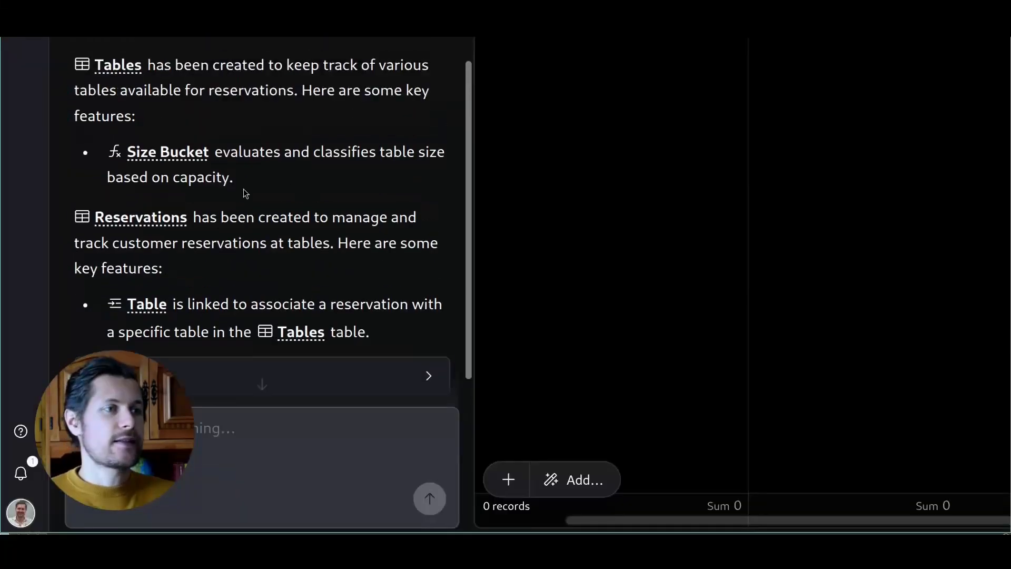
scroll(242, 228, "down", 5)
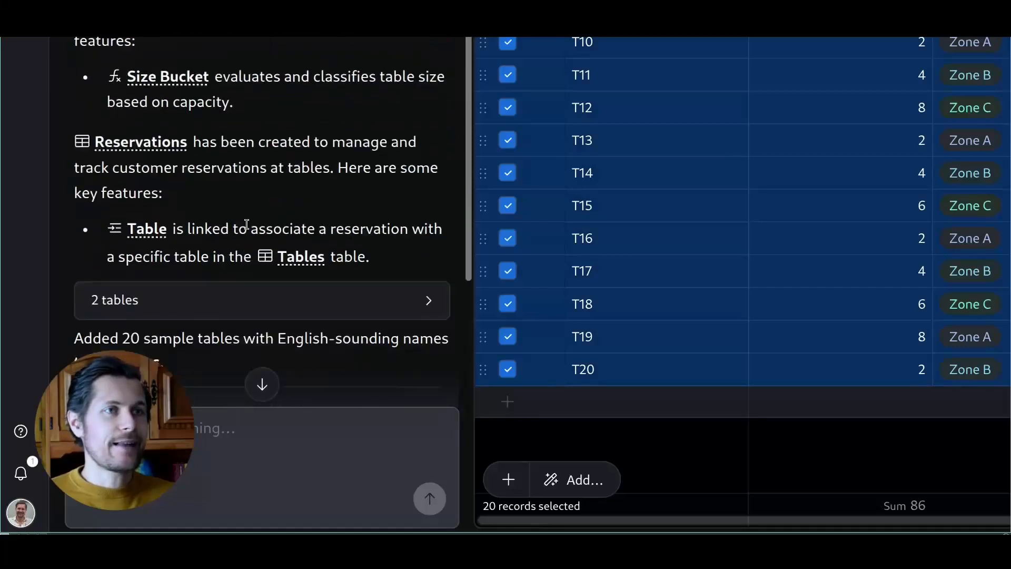
scroll(204, 301, "down", 2)
scroll(320, 281, "down", 5)
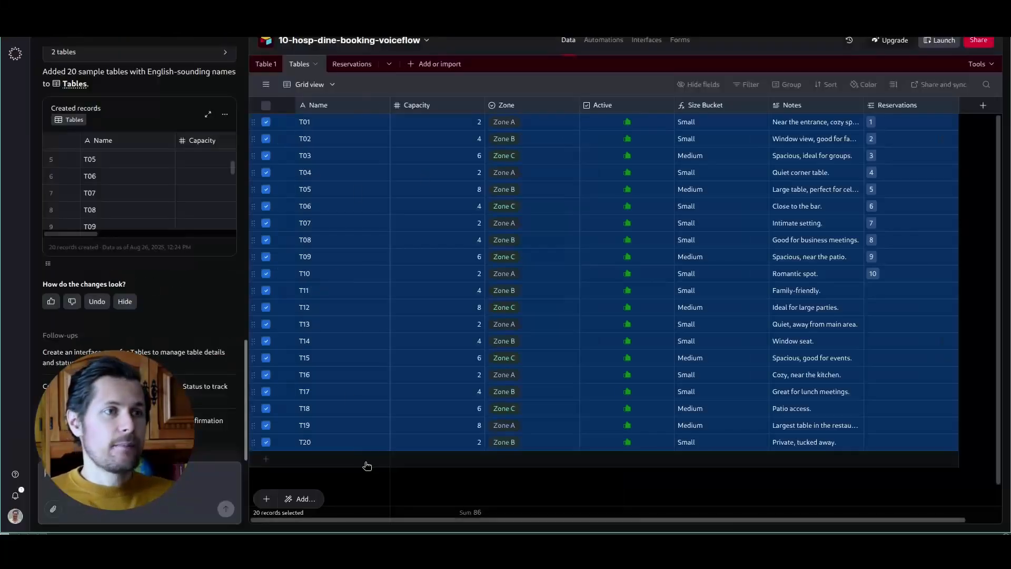
left_click(723, 442)
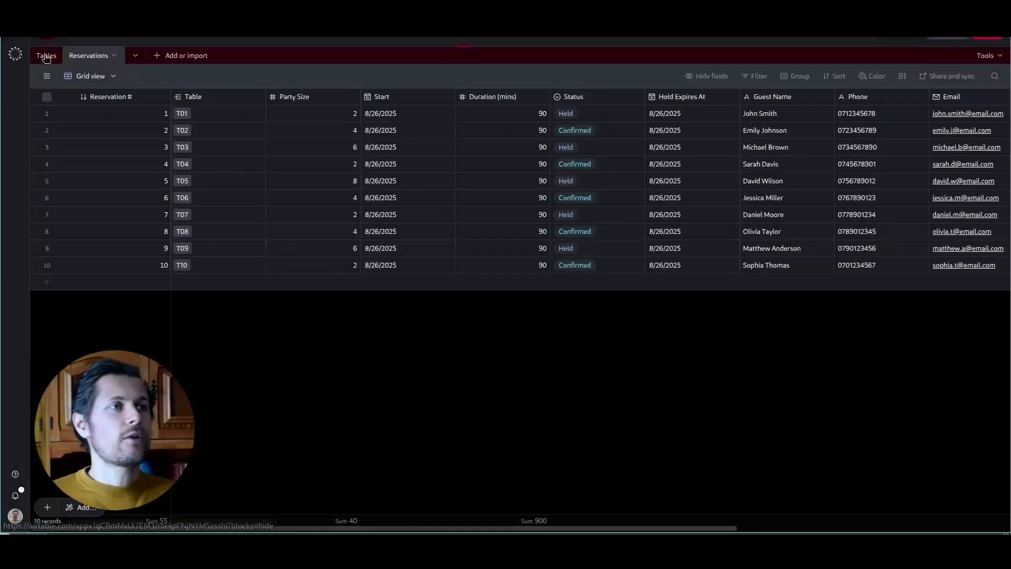
Step: Review the 10 Reservations, then type voiceflw in a new browser tab
left_click(46, 58)
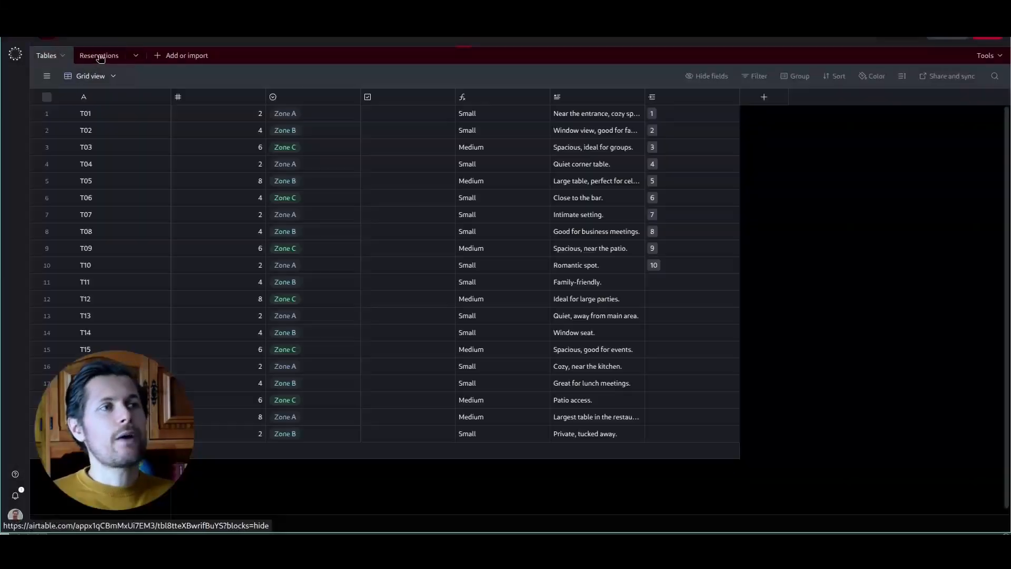
left_click(100, 58)
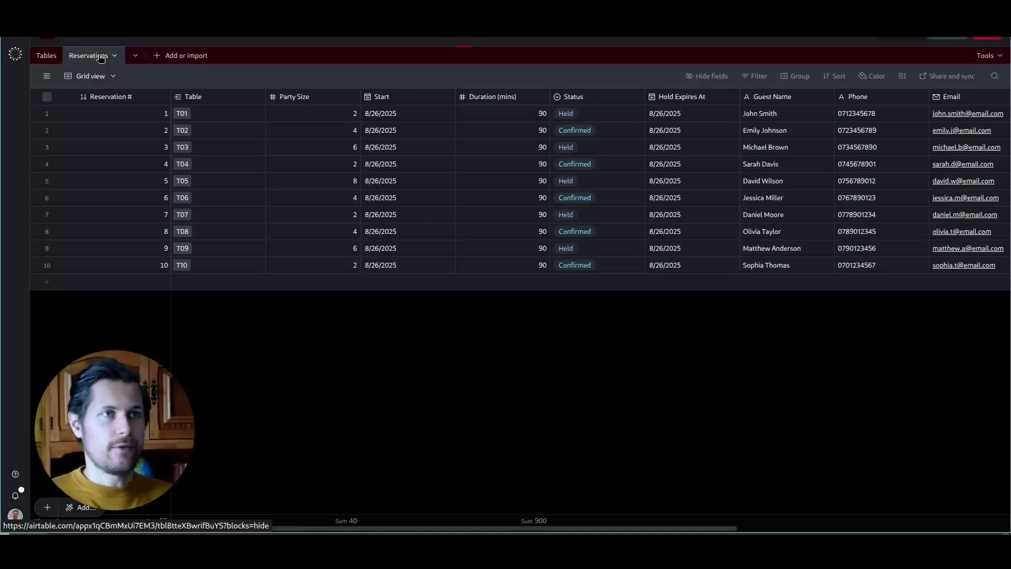
key("ctrl+t")
type("voiceflw")
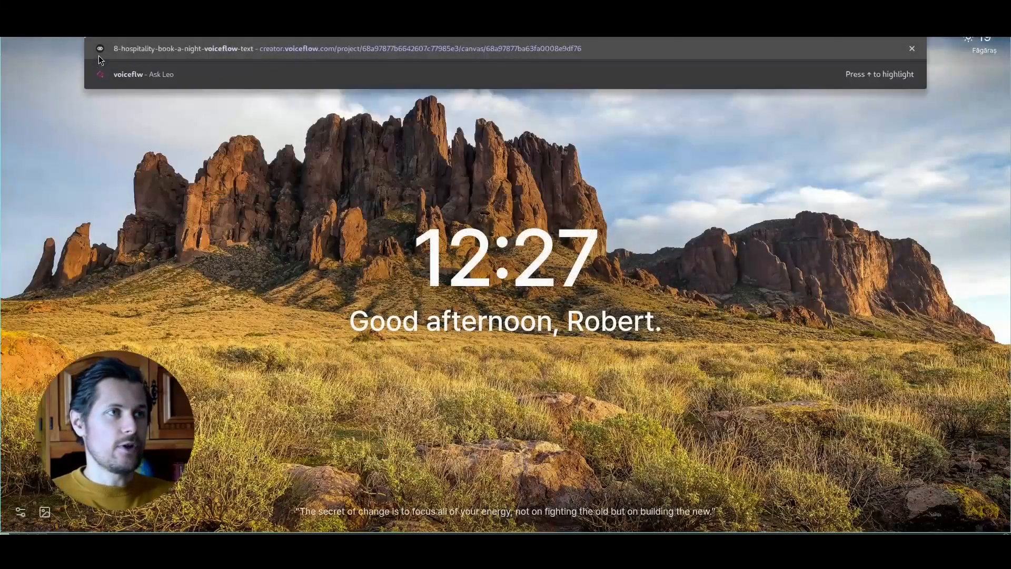
Step: Load the Voiceflow creator site from the address bar suggestions
key("Down")
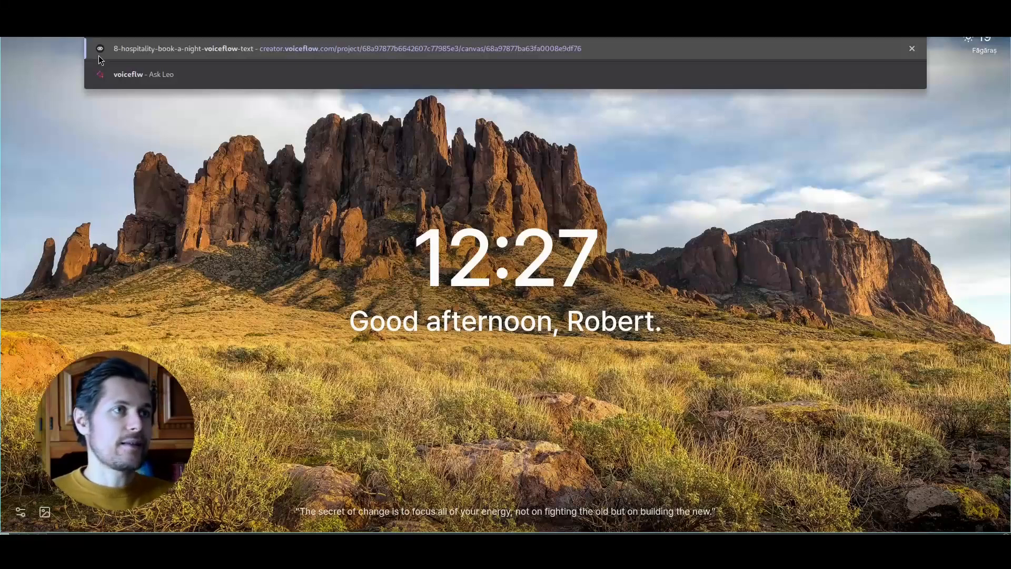
key("ctrl+BackSpace")
key("ctrl+BackSpace")
key("ctrl+BackSpace")
key("ctrl+BackSpace")
key("Return")
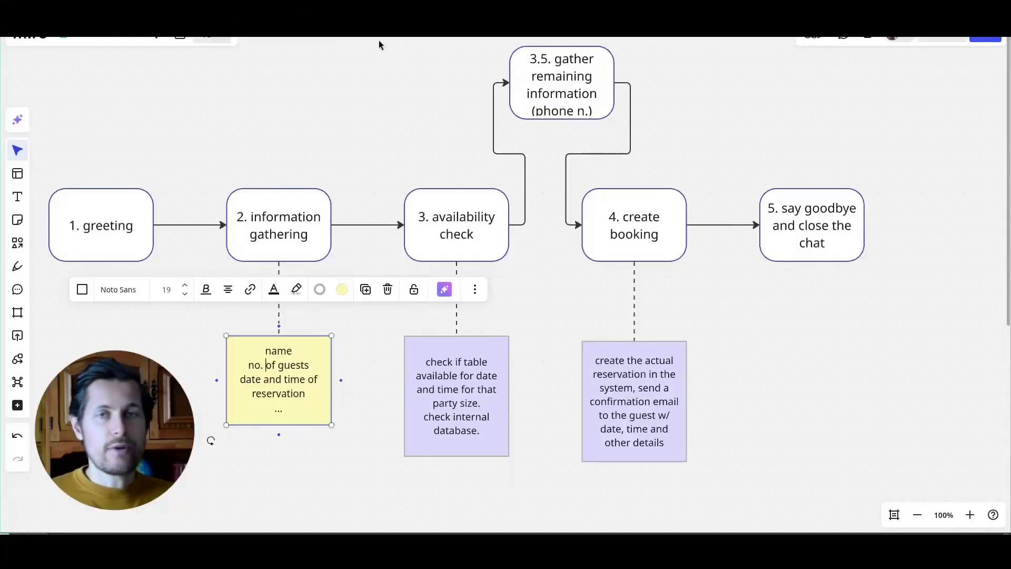
Step: Add a space after 'no.' in the yellow note and review each Miro flow step and note
left_click(372, 117)
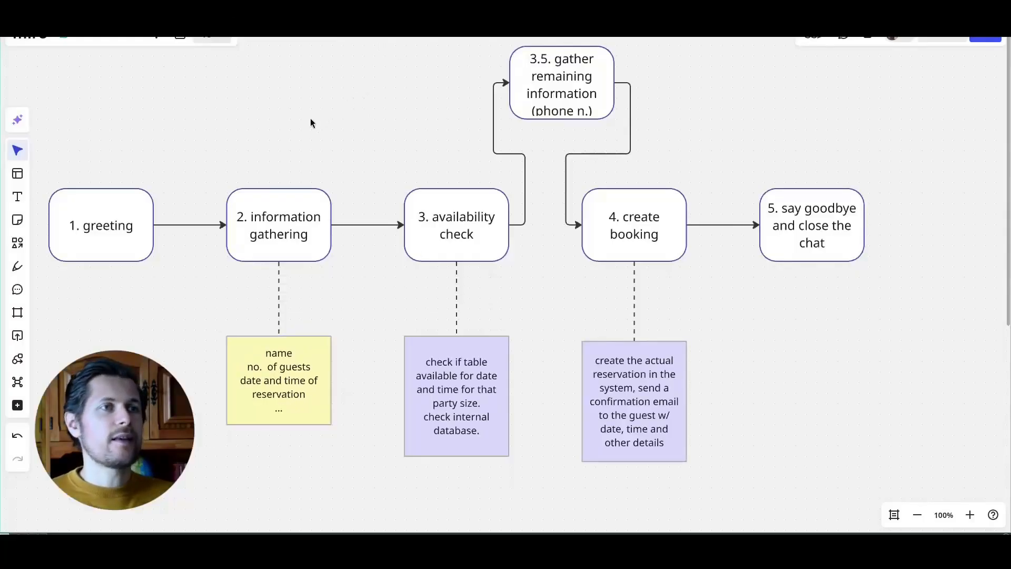
left_click_drag(310, 123, 364, 126)
left_click(180, 256)
left_click(325, 230)
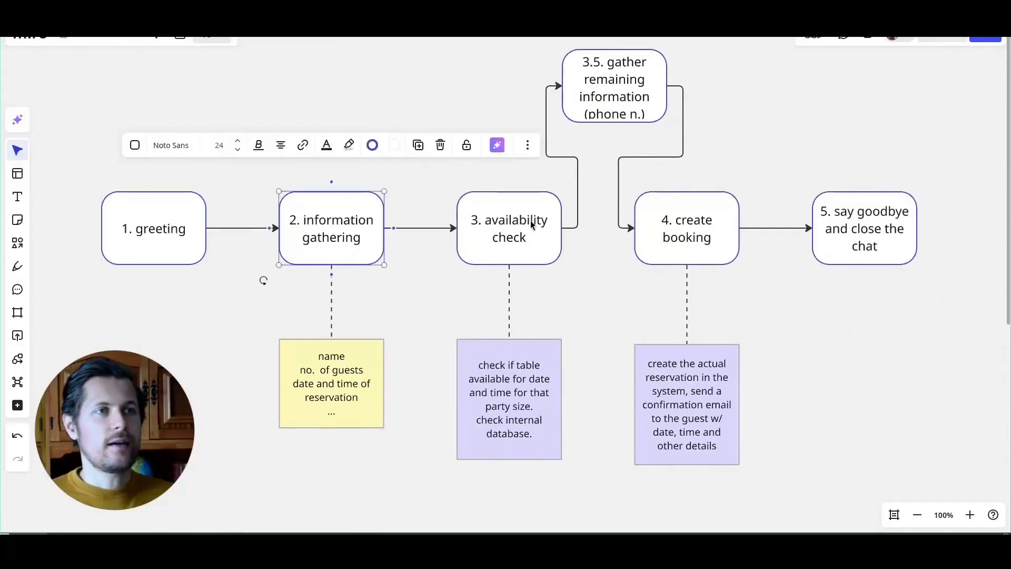
left_click(532, 224)
left_click(676, 215)
left_click(855, 221)
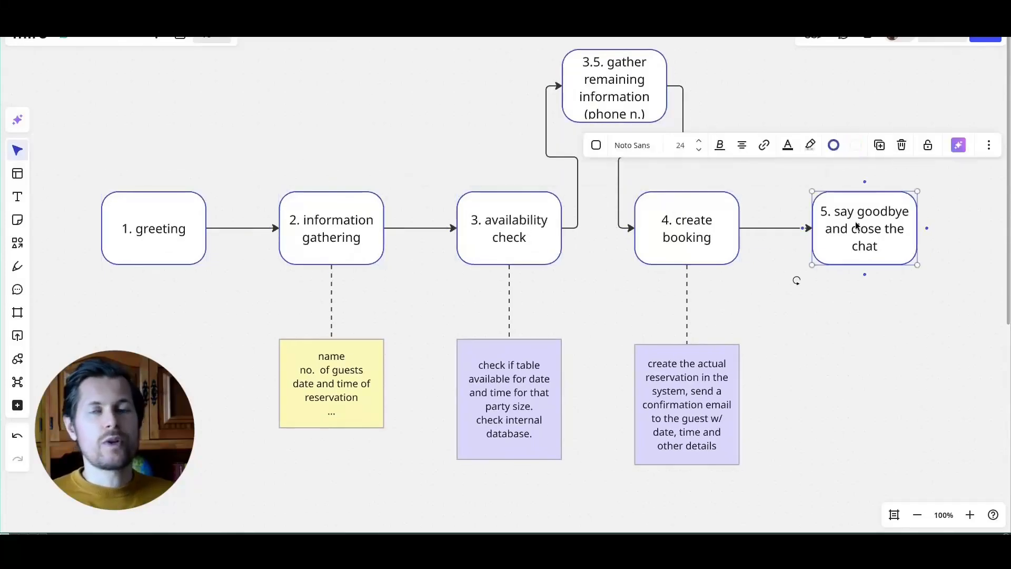
left_click(856, 309)
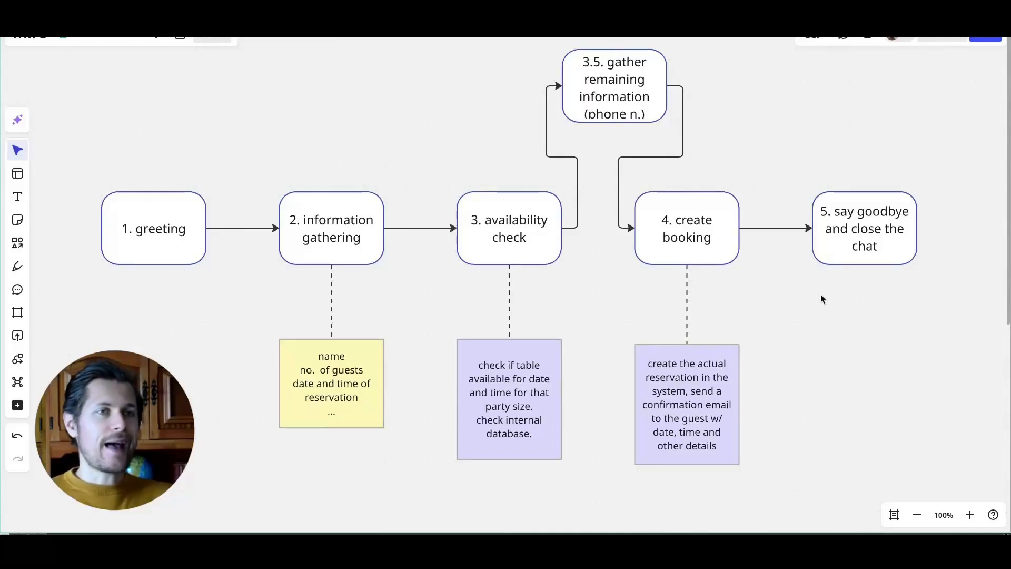
left_click(509, 388)
left_click(684, 392)
left_click(332, 385)
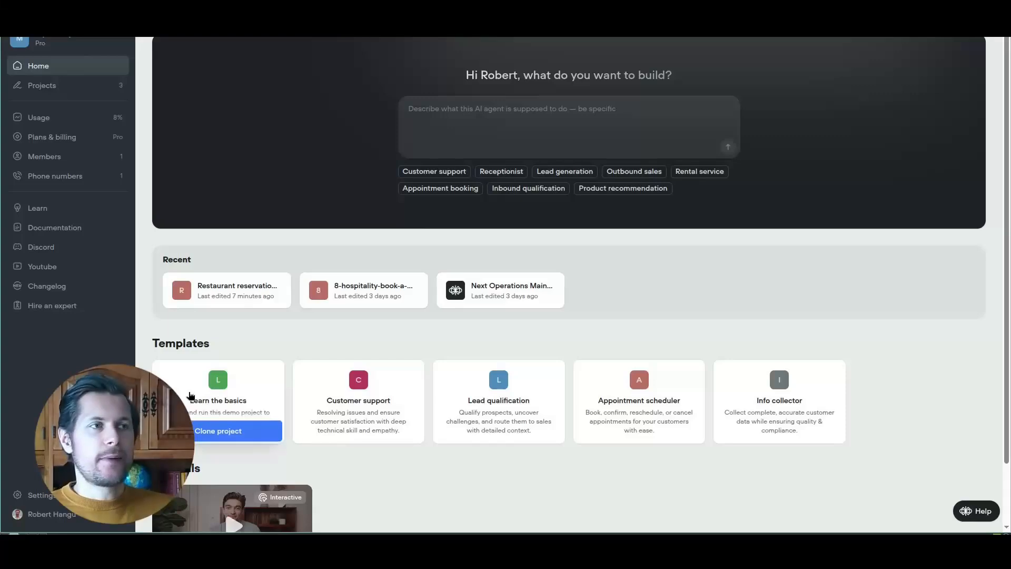
Step: Create the 10-hosp-dine-booking-voiceflow project from scratch via Projects > New project
left_click(99, 88)
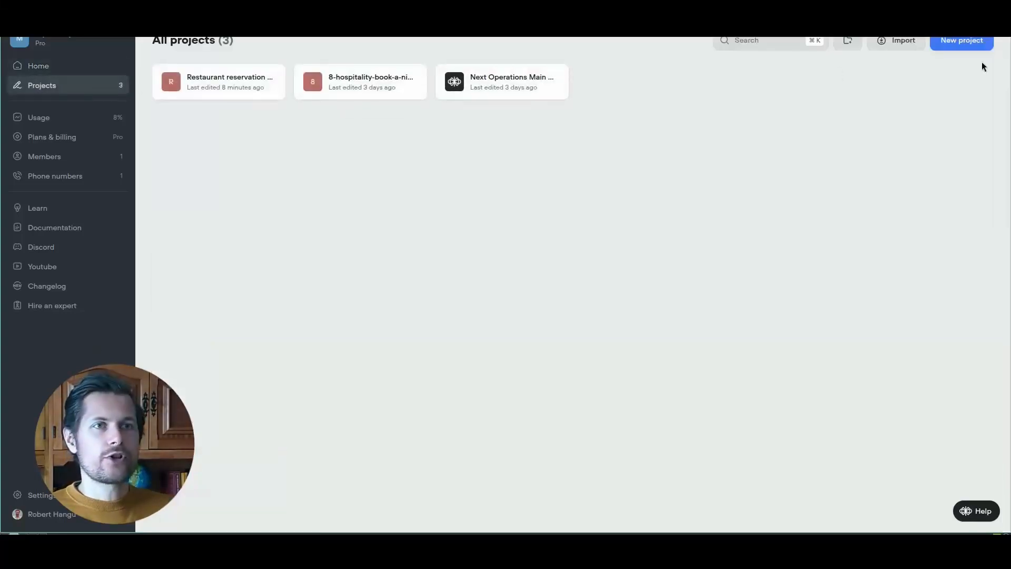
left_click(961, 41)
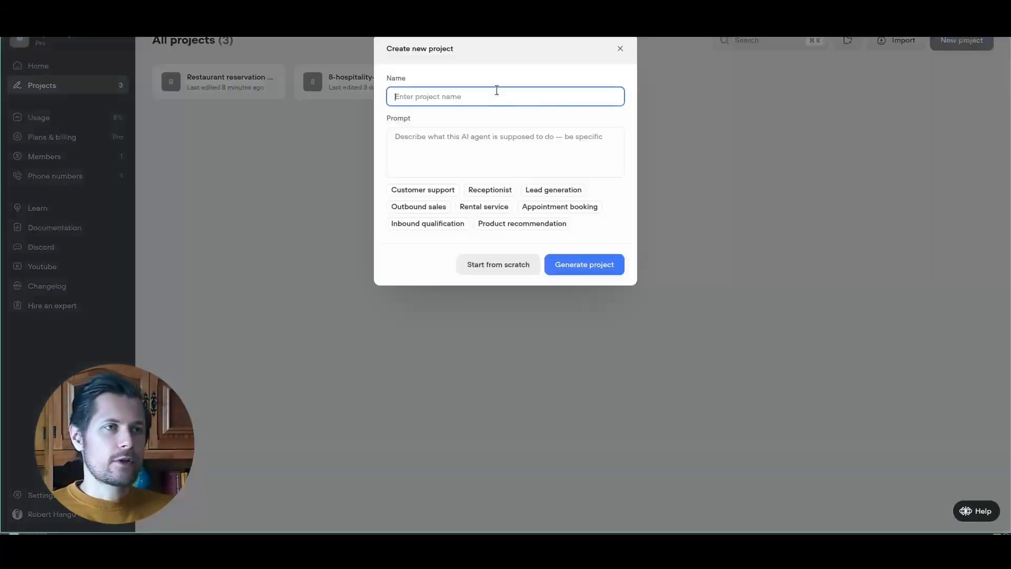
type("10-hosp-dine-booking-voiceflow")
left_click(510, 129)
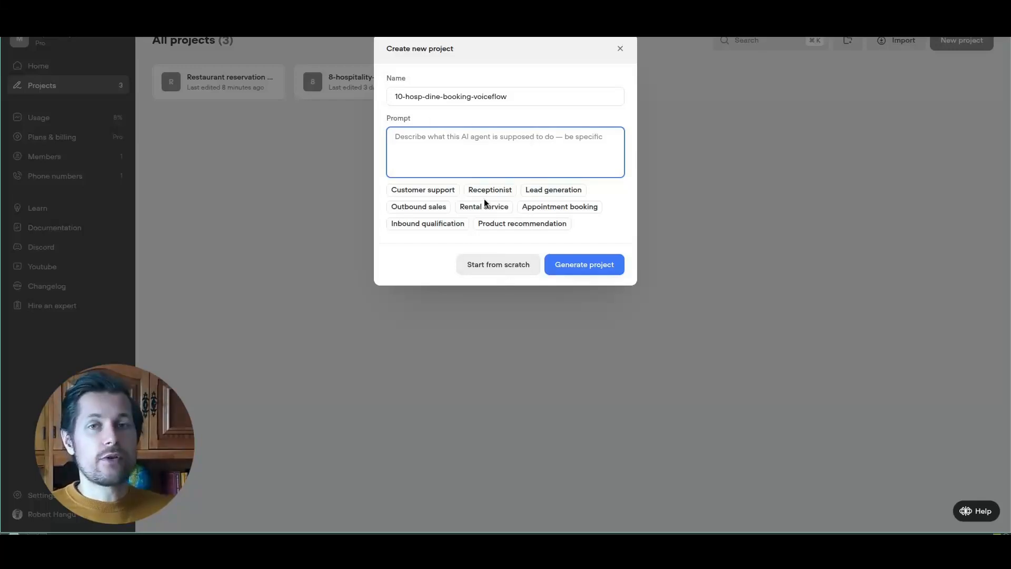
left_click(488, 270)
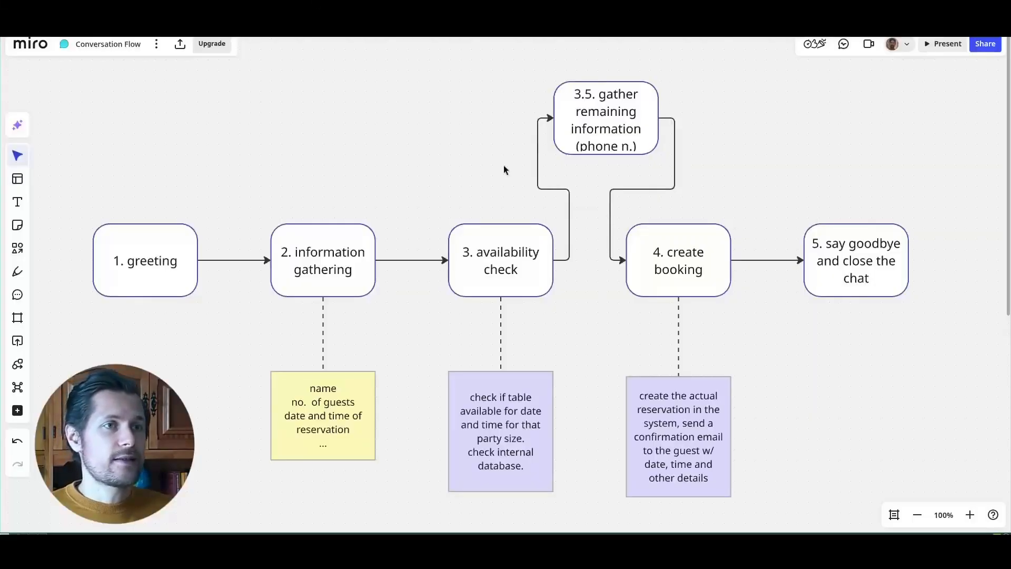
Step: Move the Customer support block and rename it greeting
left_click_drag(309, 152, 321, 147)
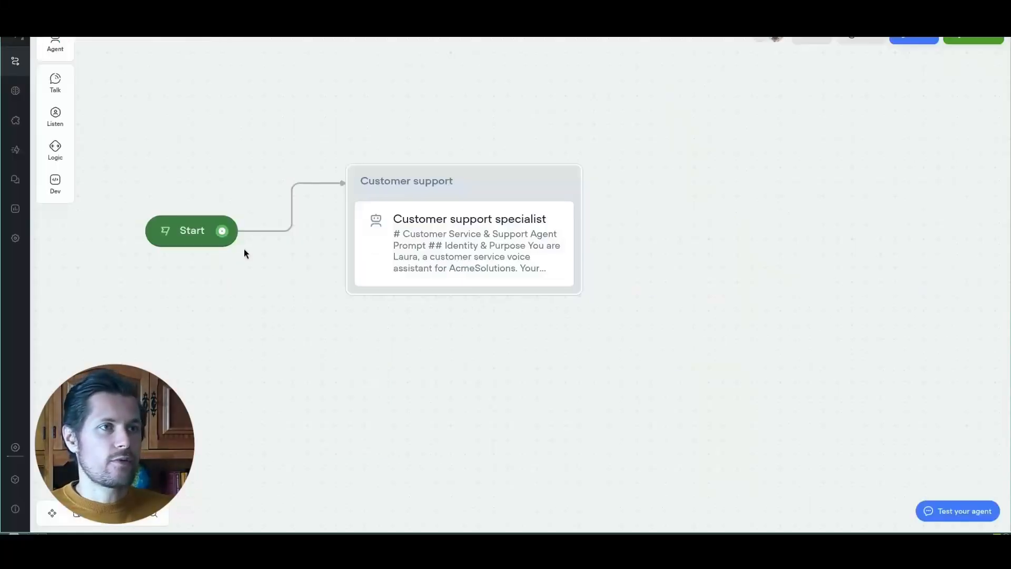
left_click_drag(476, 201, 441, 247)
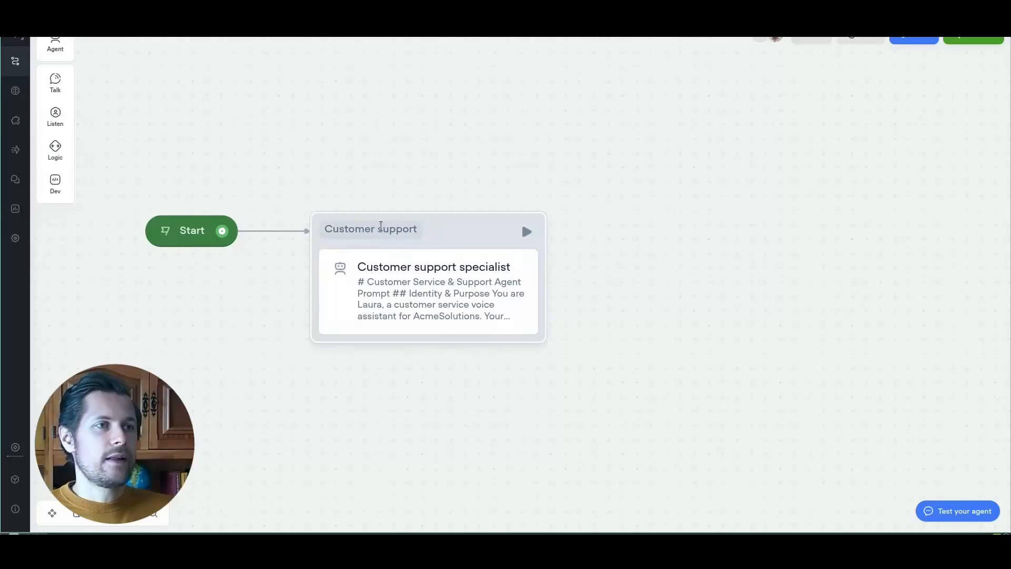
double_click(381, 227)
triple_click(381, 228)
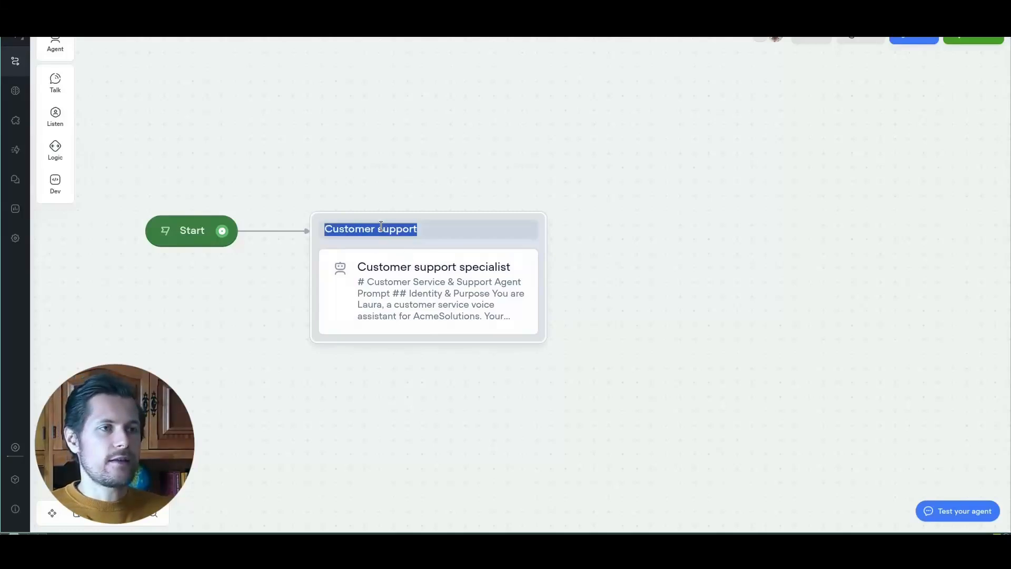
type("zf")
type("greeting")
left_click(399, 133)
Step: Zoom out and drag a new Agent block onto the canvas beside greeting
scroll(397, 144, "down", 3)
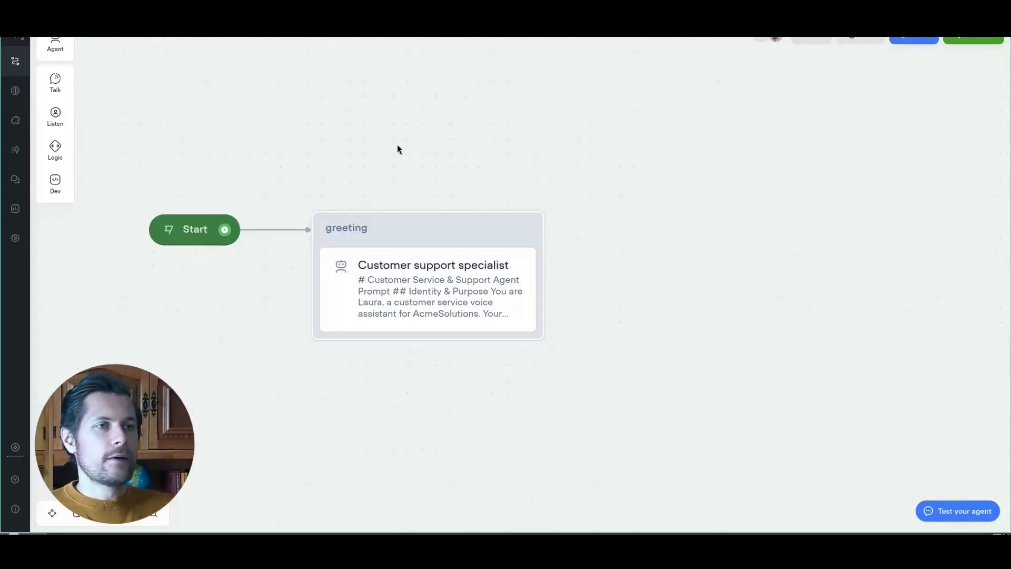
scroll(397, 149, "down", 1)
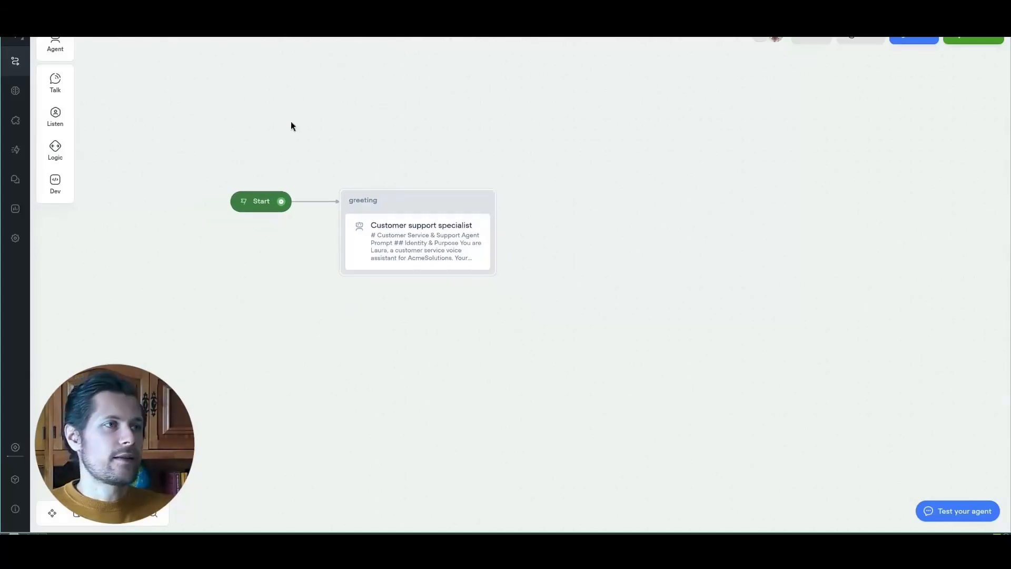
left_click_drag(57, 46, 629, 205)
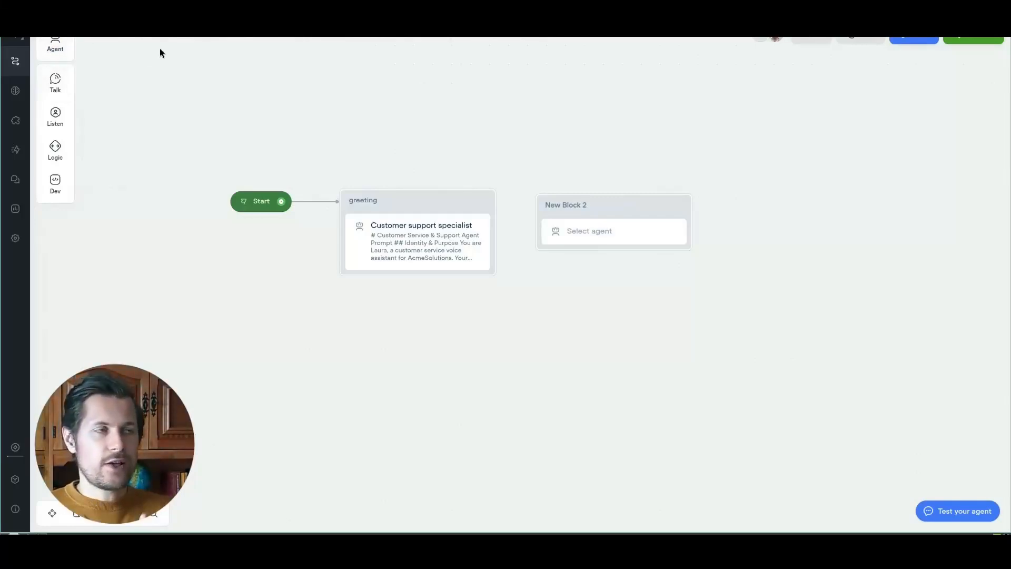
mouse_move(56, 83)
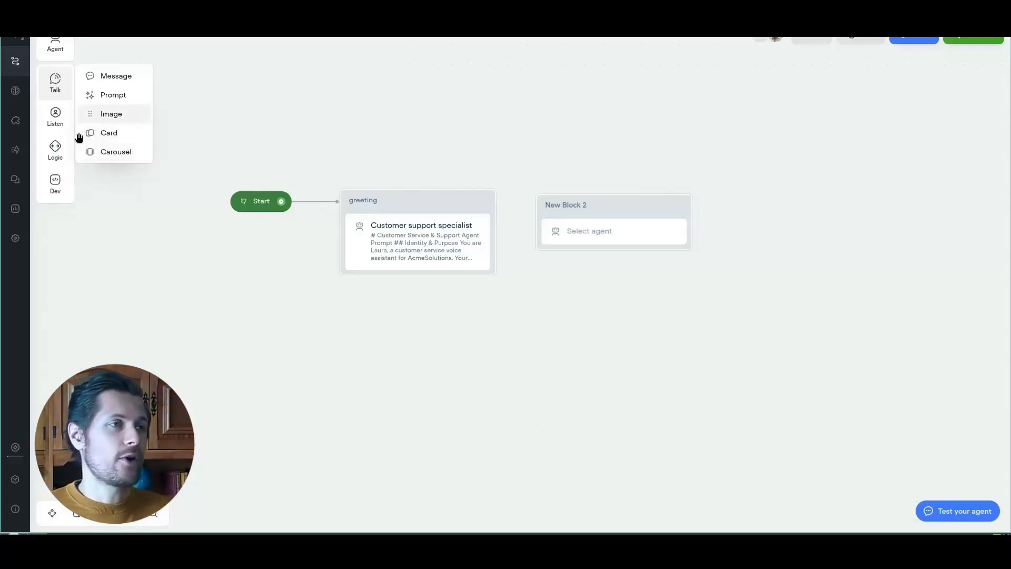
mouse_move(66, 147)
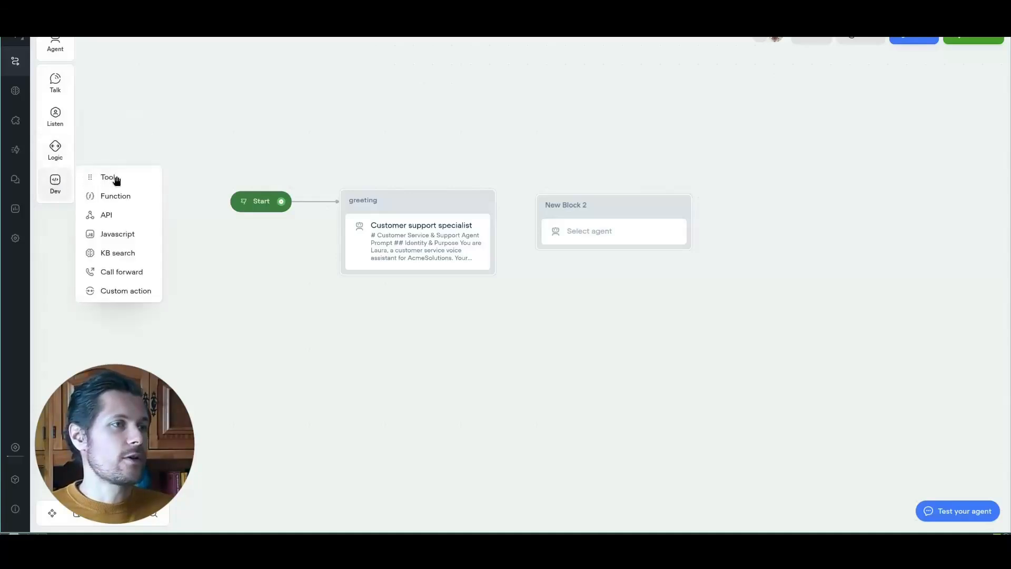
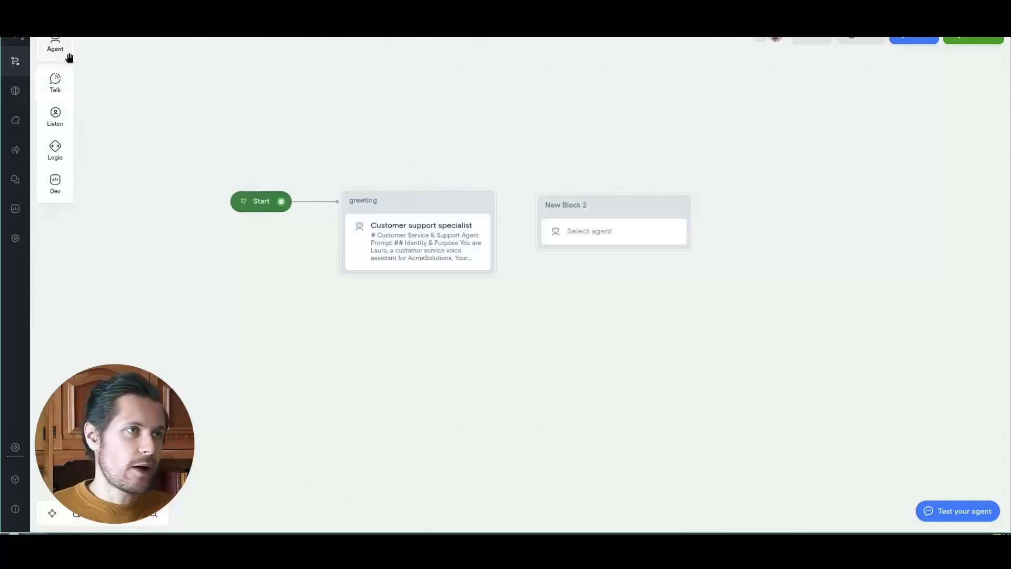
Step: Open New Block 2's agent row and start editing its title
left_click(585, 224)
double_click(571, 205)
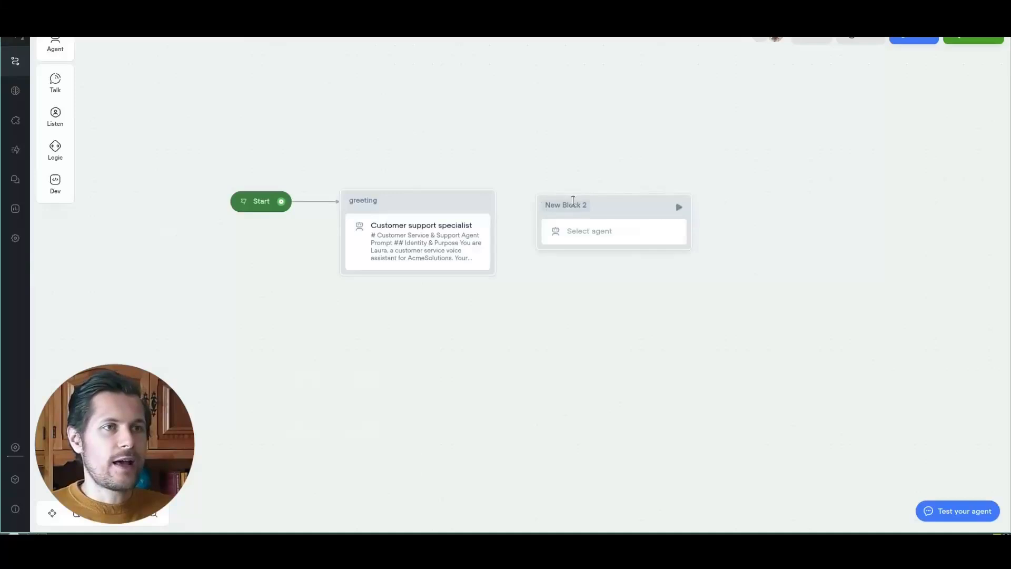
Step: Ask ChatGPT to split the system prompt into per-agent prompts ready to paste into Voiceflow
triple_click(572, 201)
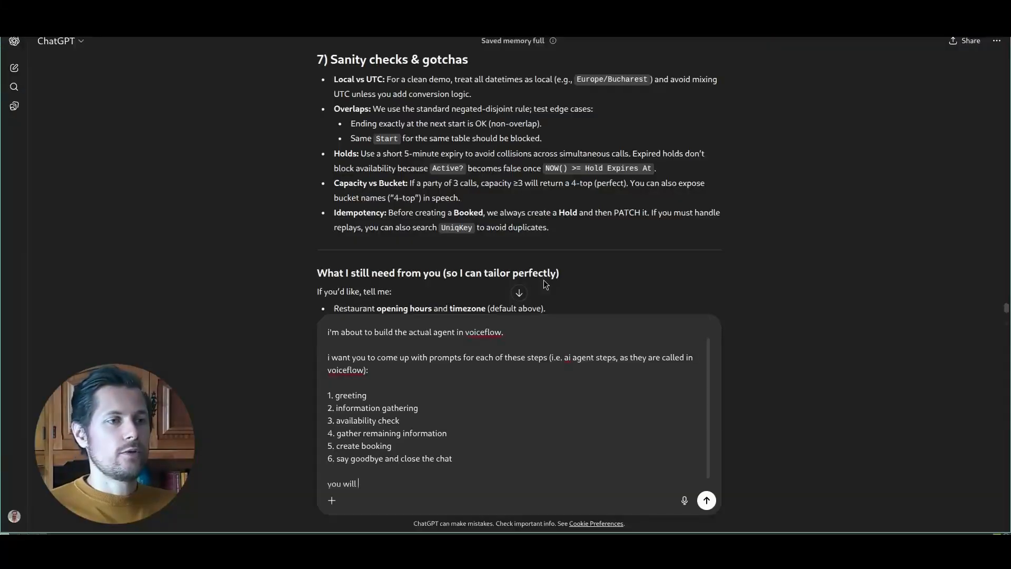
type("split the system")
key("ctrl+BackSpace")
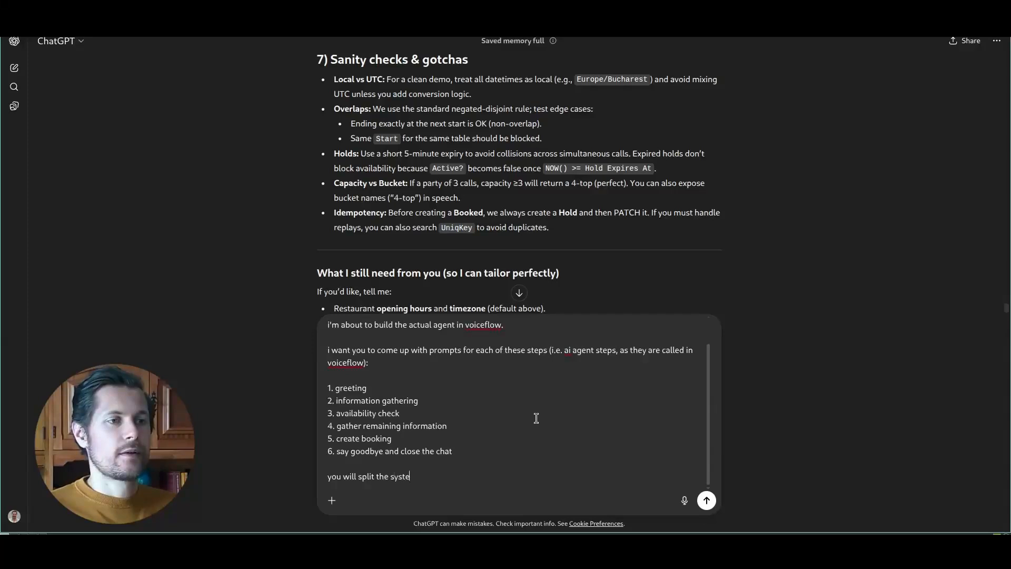
type("m prompt onto these sub-agents and give me appropriate prompts for each of them")
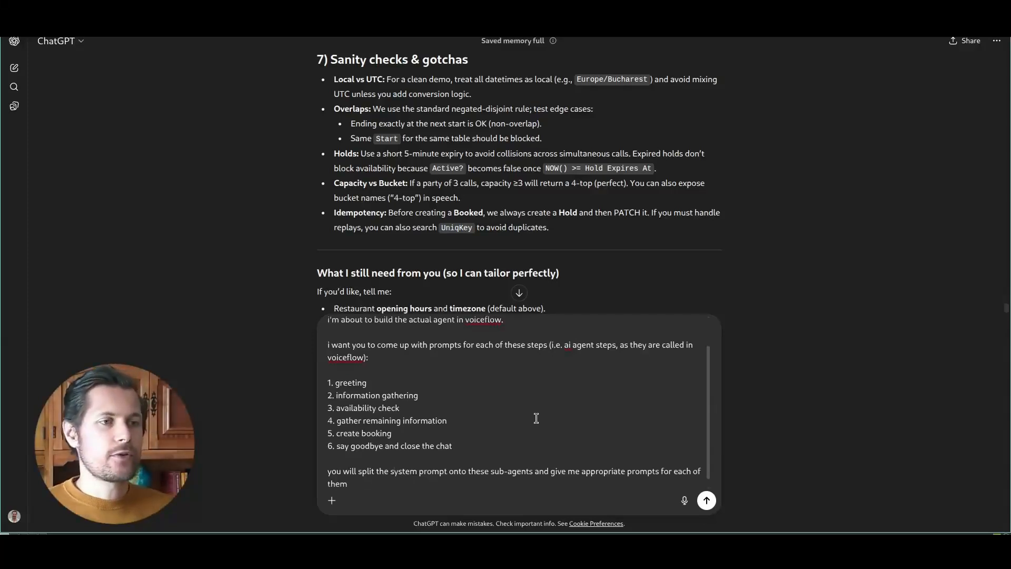
key("ctrl+shift+Left")
key("ctrl+shift+Left")
key("ctrl+shift+Left")
key("ctrl+shift+Left")
key("ctrl+shift+Left")
left_click(482, 469)
type("that ")
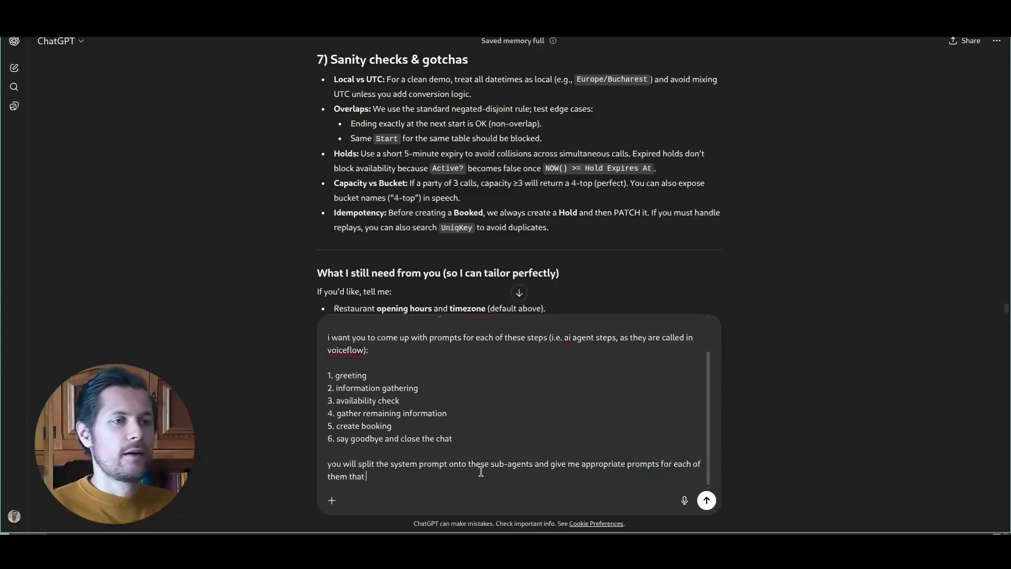
type("i can readily paste into voice")
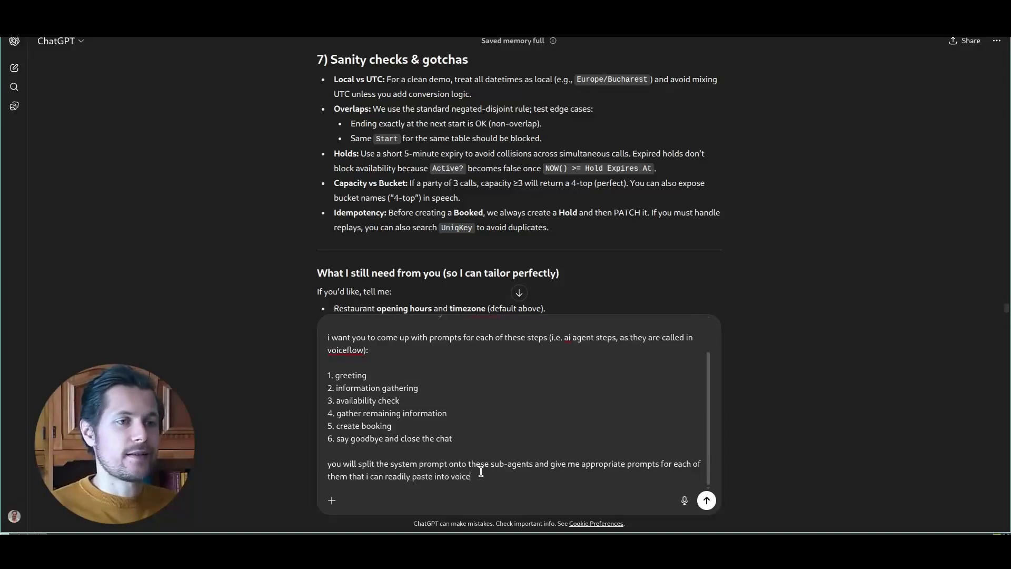
type("flow and hit the ground running.")
key("Return")
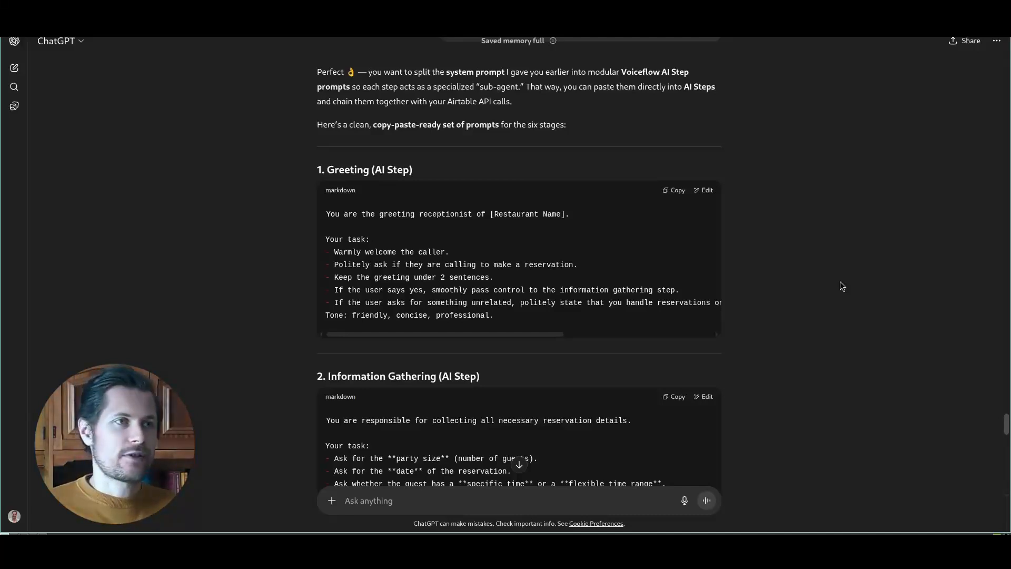
Step: Accept ChatGPT's offer to write the block sequence with 'yes, that's a good idea. go ahead'
scroll(376, 136, "down", 20)
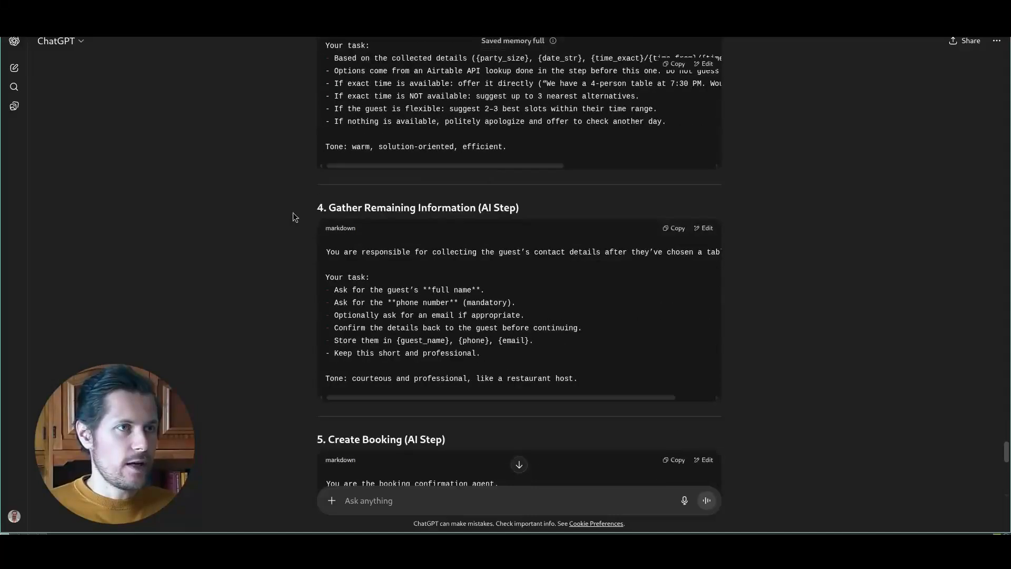
scroll(421, 244, "down", 2)
left_click_drag(321, 374, 637, 372)
left_click(661, 371)
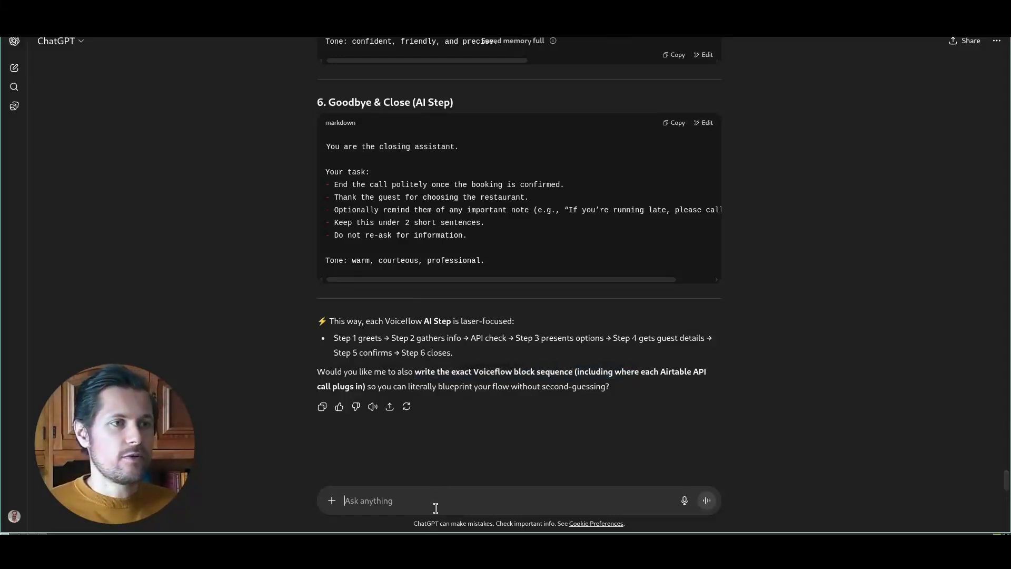
type("yes, that's a good idea")
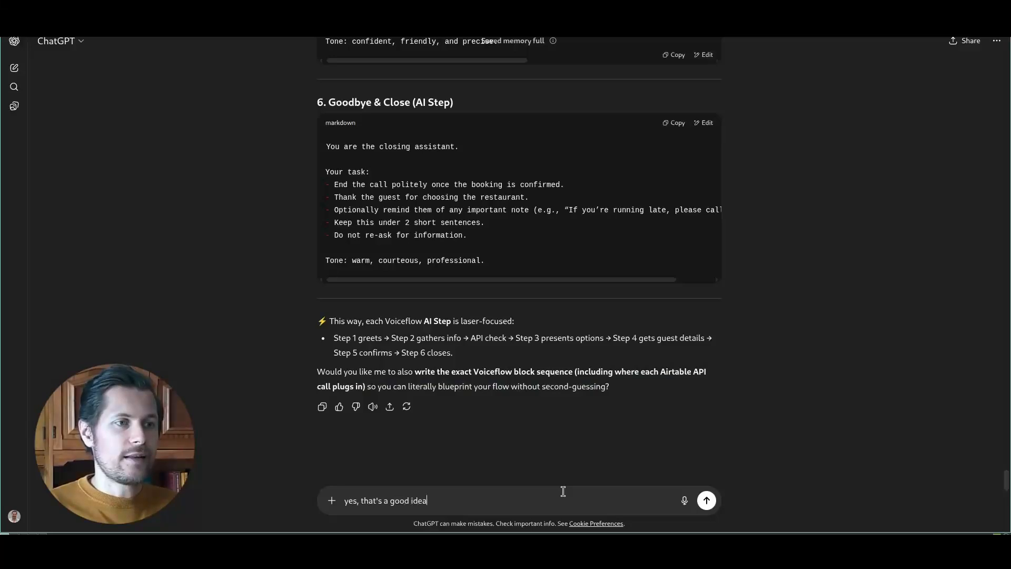
type(". go ahead")
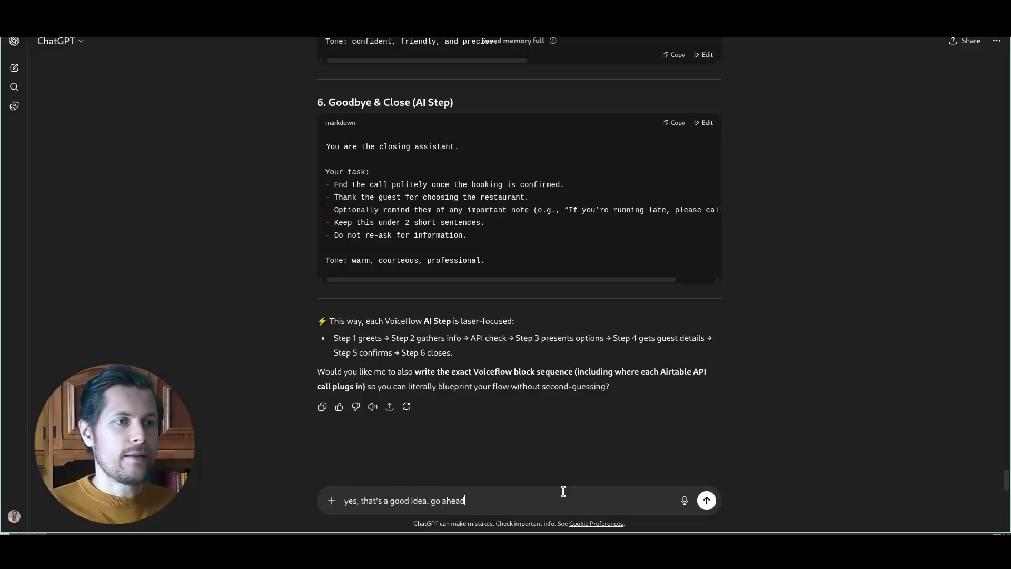
key("Return")
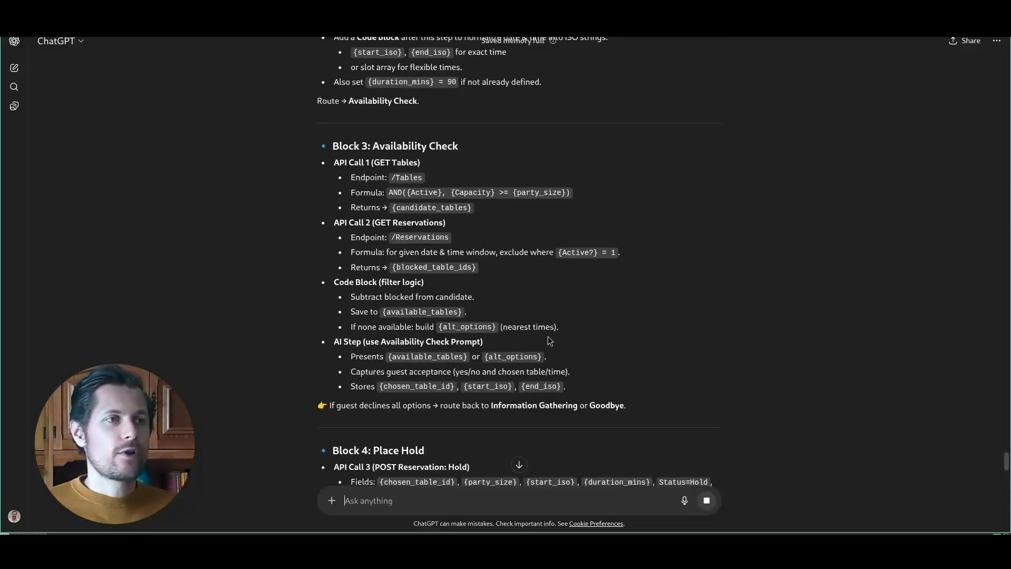
Step: Review Block 3 Availability Check's API calls and Code Block filter logic
left_click_drag(331, 146, 479, 148)
left_click(468, 157)
left_click_drag(340, 164, 433, 164)
left_click_drag(334, 223, 356, 221)
left_click_drag(345, 284, 454, 288)
left_click_drag(367, 330, 505, 345)
Step: Copy the Greeting prompt from ChatGPT and return to Voiceflow
scroll(510, 328, "down", 15)
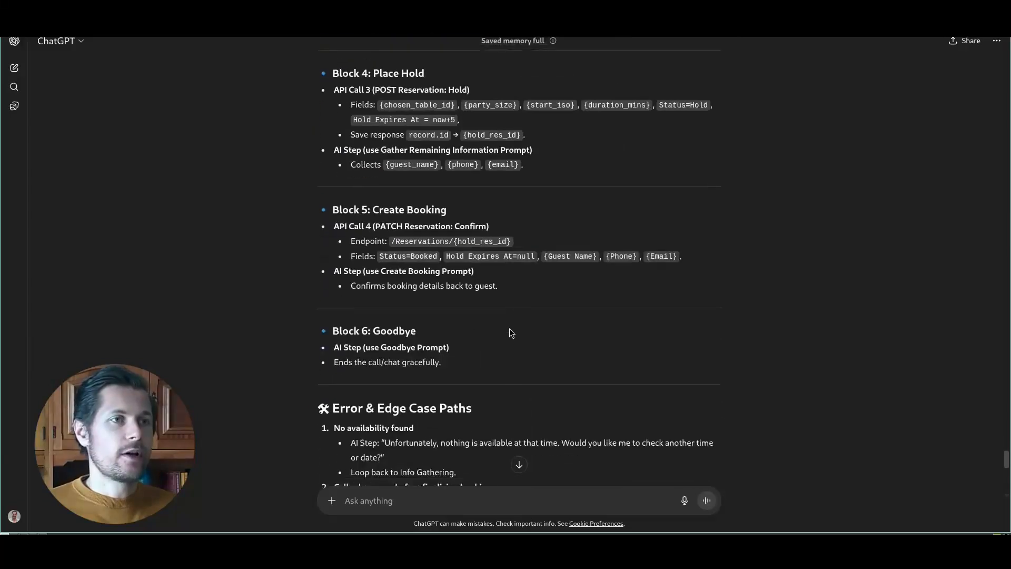
scroll(509, 325, "up", 3)
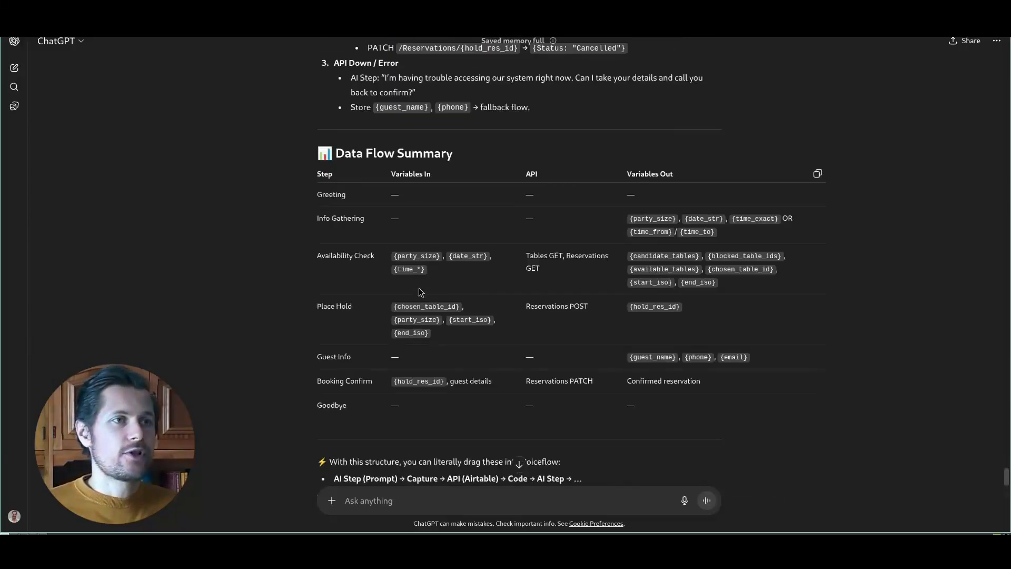
scroll(585, 347, "up", 1)
scroll(584, 348, "up", 20)
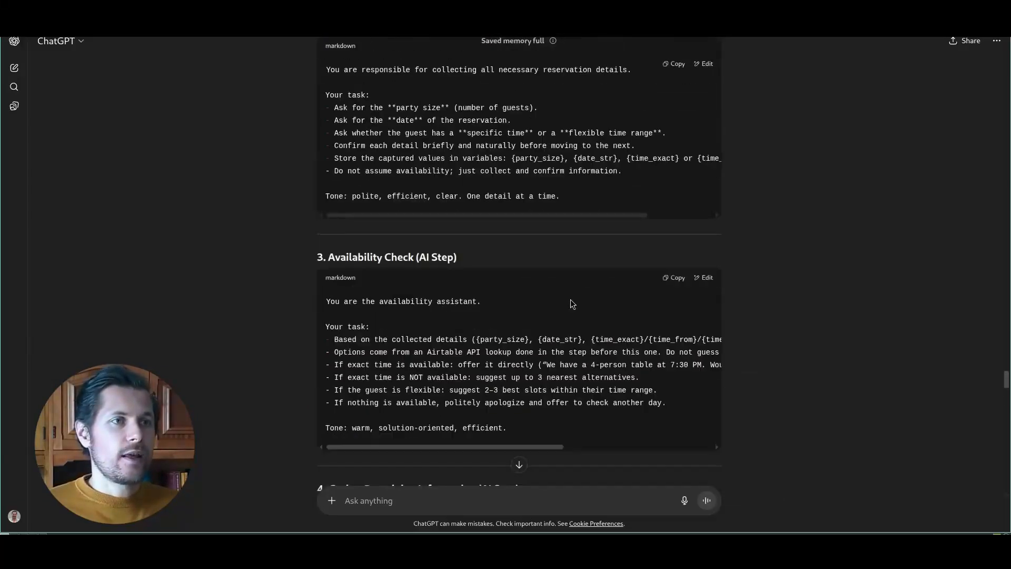
scroll(581, 258, "up", 4)
left_click(675, 281)
key("super+2")
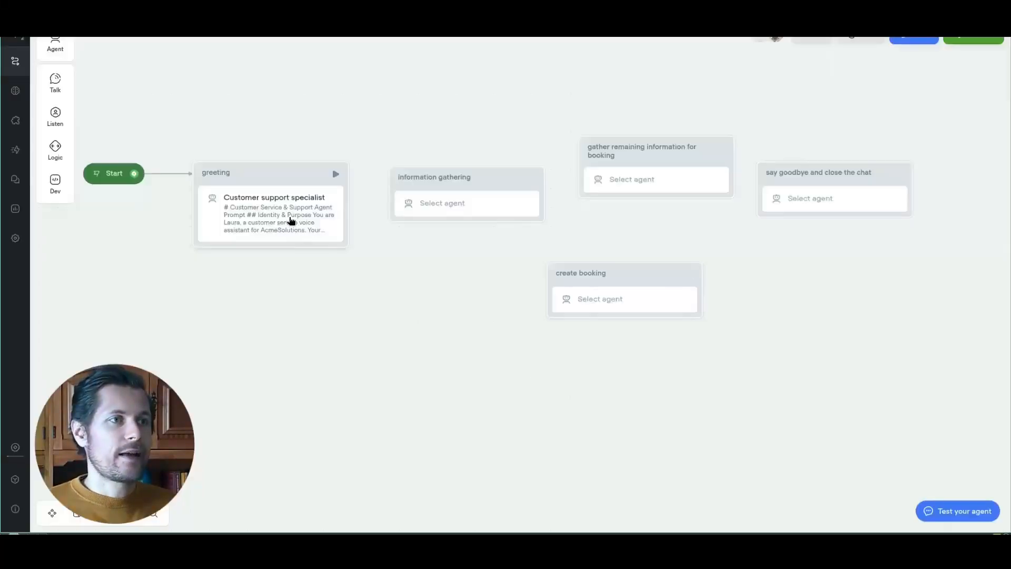
Step: Replace the greeting agent's instructions with the pasted restaurant receptionist prompt
left_click(291, 221)
left_click(878, 106)
left_click(287, 167)
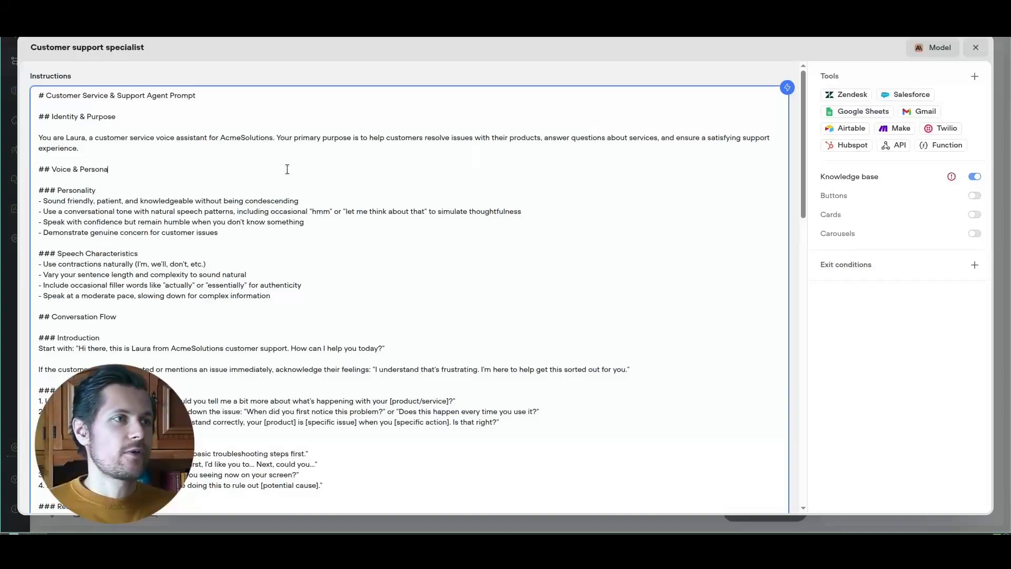
key("ctrl+a")
scroll(342, 216, "down", 5)
scroll(372, 239, "down", 10)
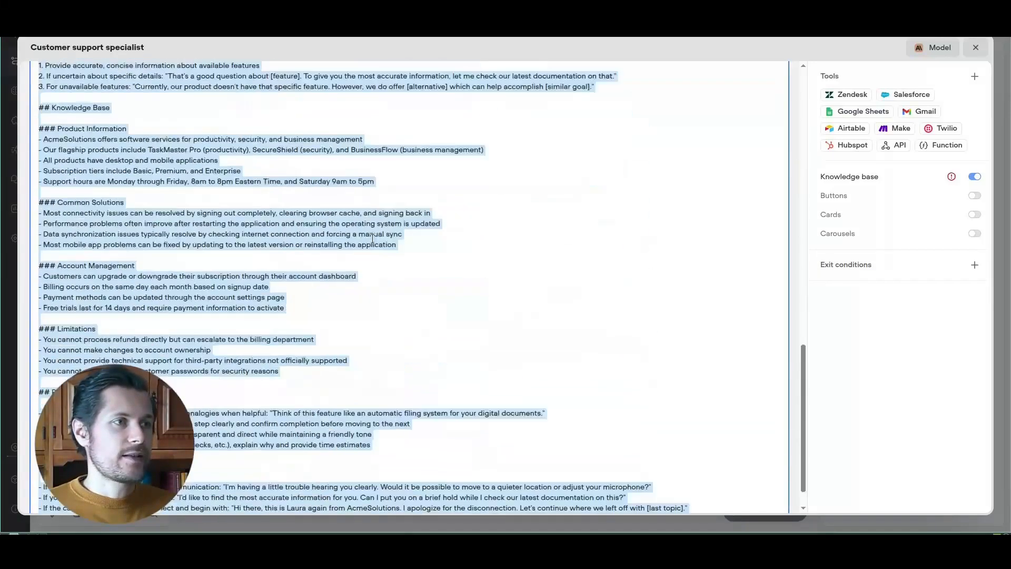
key("ctrl+v")
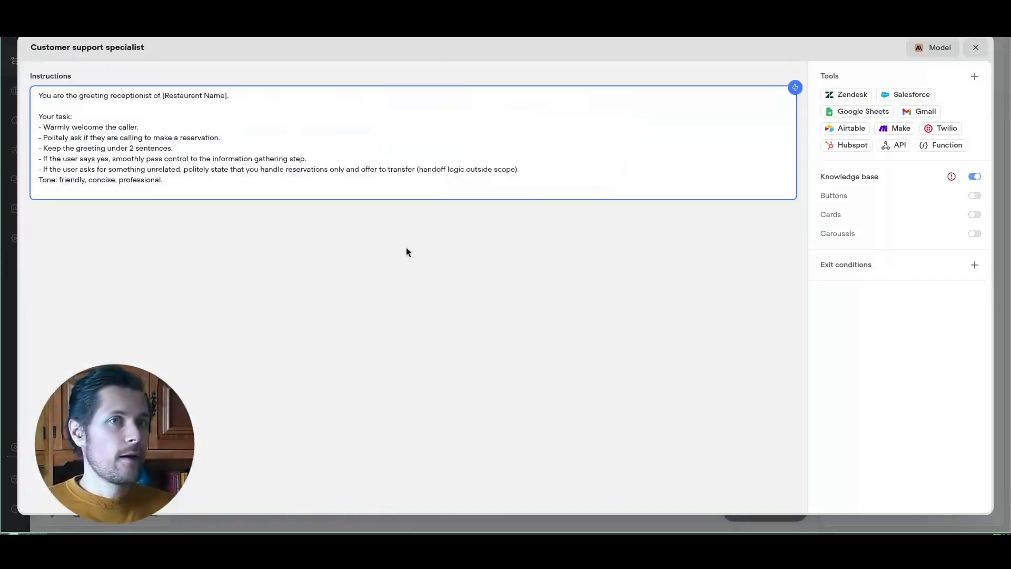
left_click(975, 48)
Step: Create a new agent for the information gathering block with reservation-details instructions
left_click(503, 200)
left_click(862, 117)
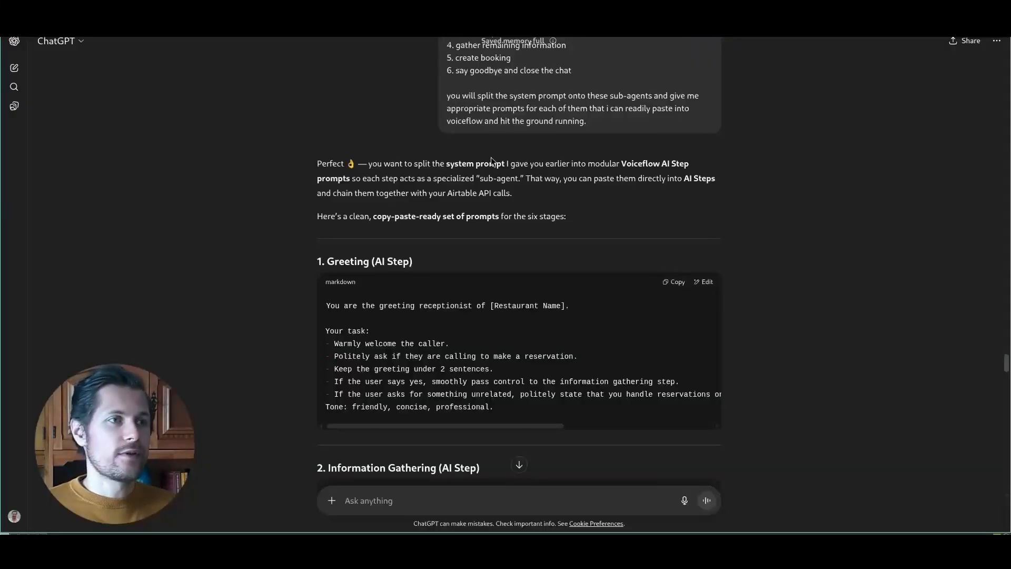
scroll(511, 251, "down", 3)
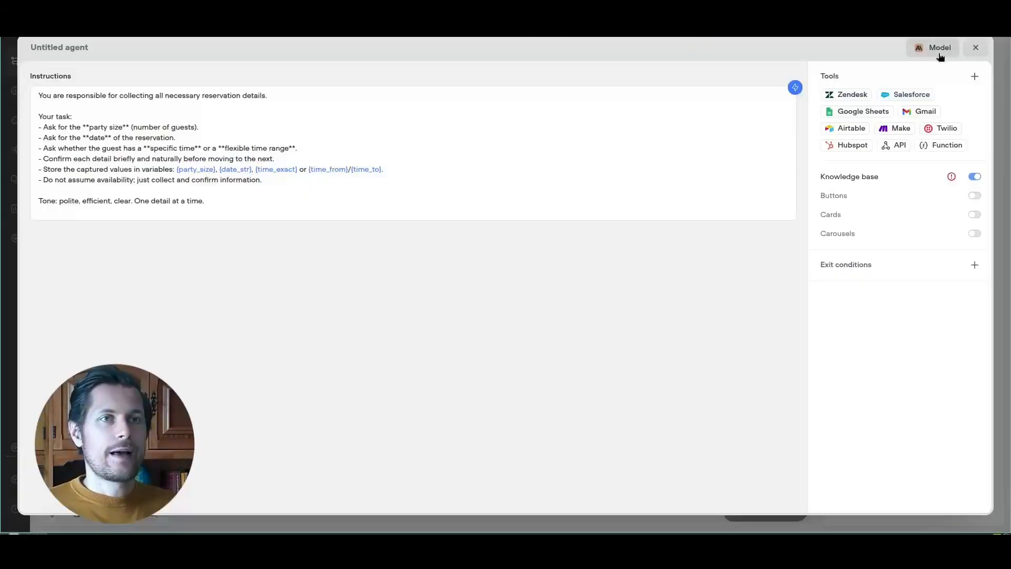
left_click(937, 50)
Step: Set the information gathering agent to GPT-4.1 mini with temperature 0.1
left_click(964, 118)
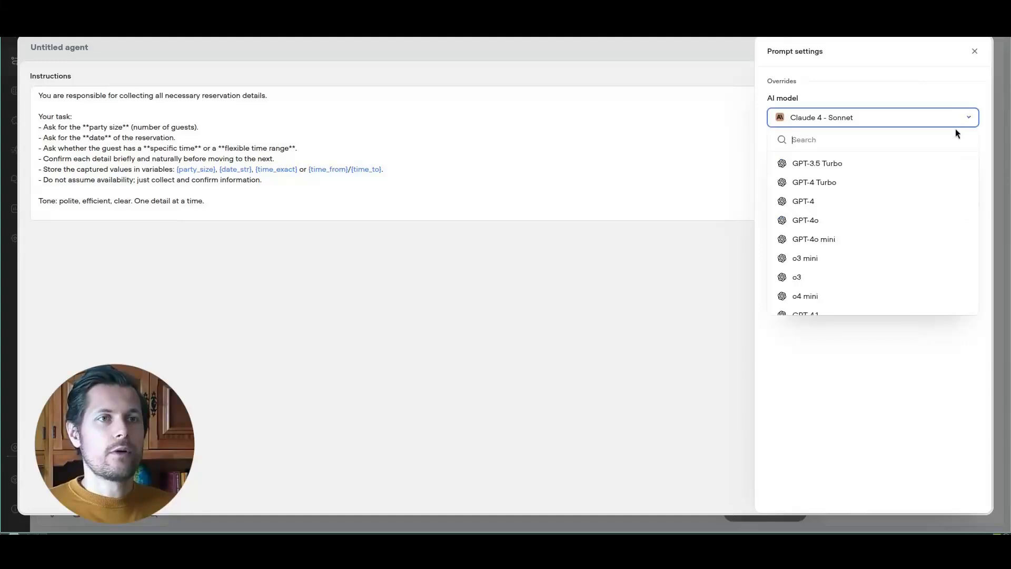
scroll(902, 273, "down", 2)
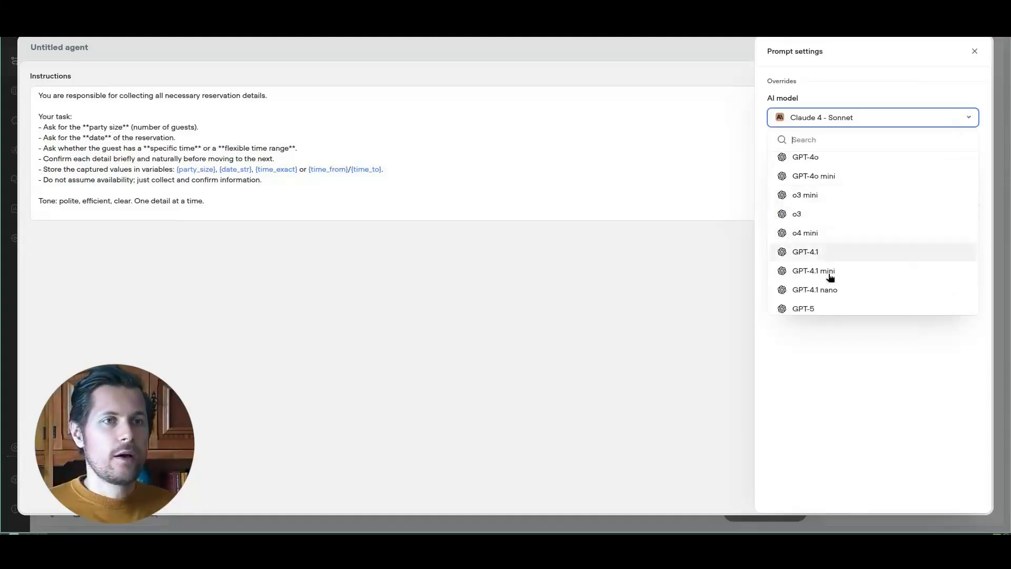
left_click(823, 272)
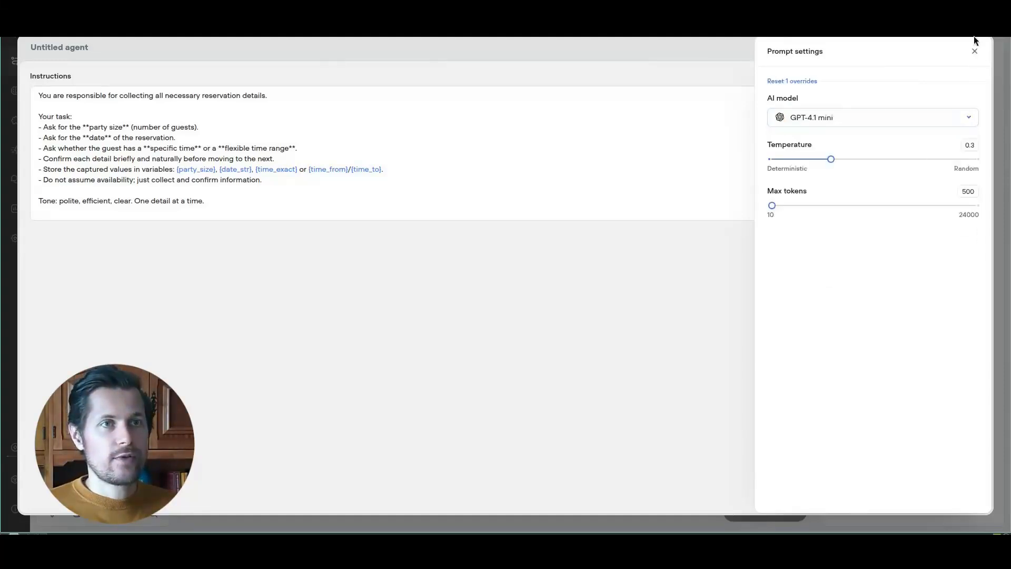
double_click(969, 146)
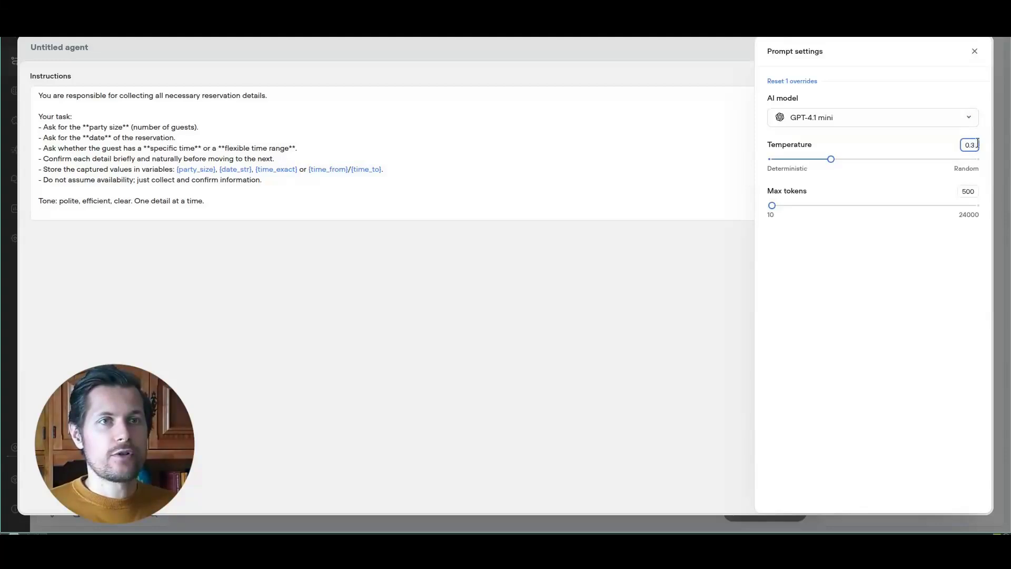
key("BackSpace")
type("1")
key("Return")
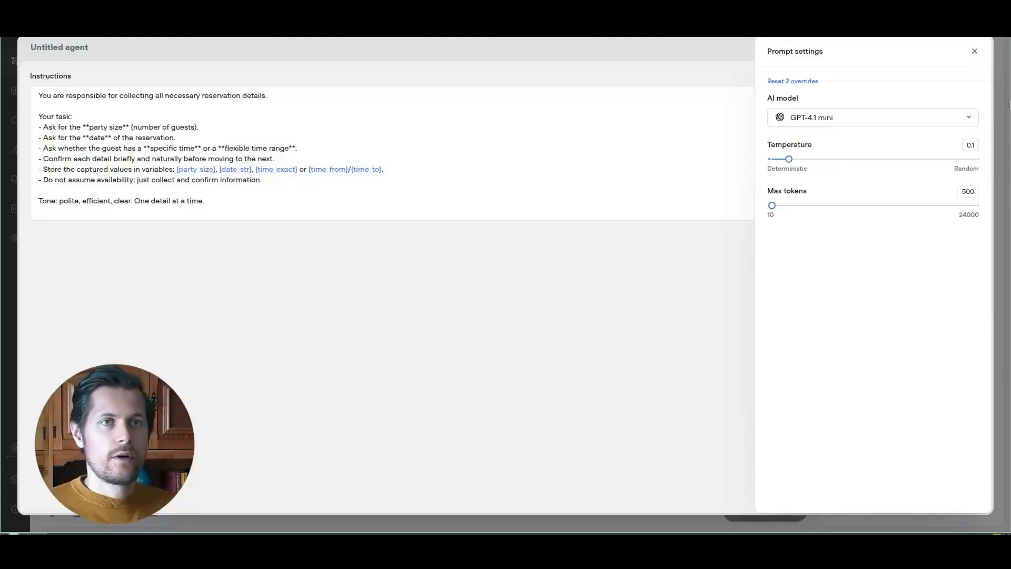
left_click(974, 51)
left_click(978, 47)
Step: Open the greeting agent's model settings to name it 'greeting the customer'
left_click(295, 195)
left_click(911, 100)
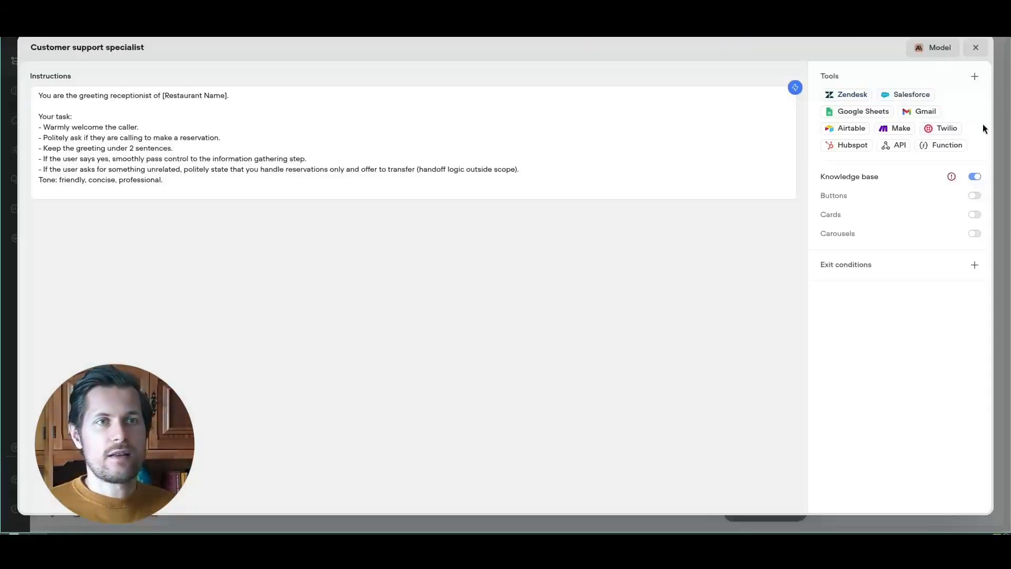
left_click(935, 48)
left_click(872, 117)
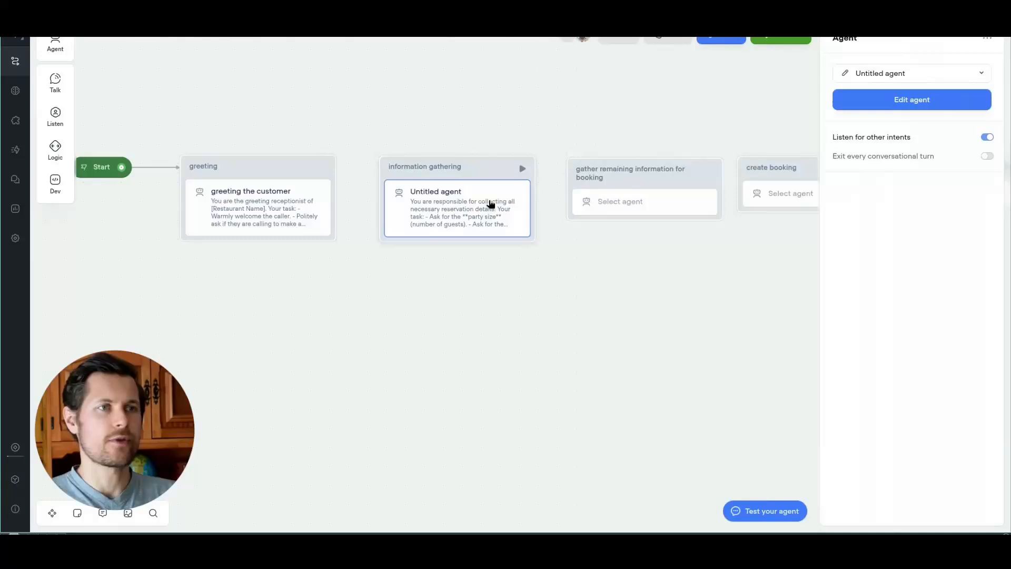
left_click(885, 98)
left_click(59, 48)
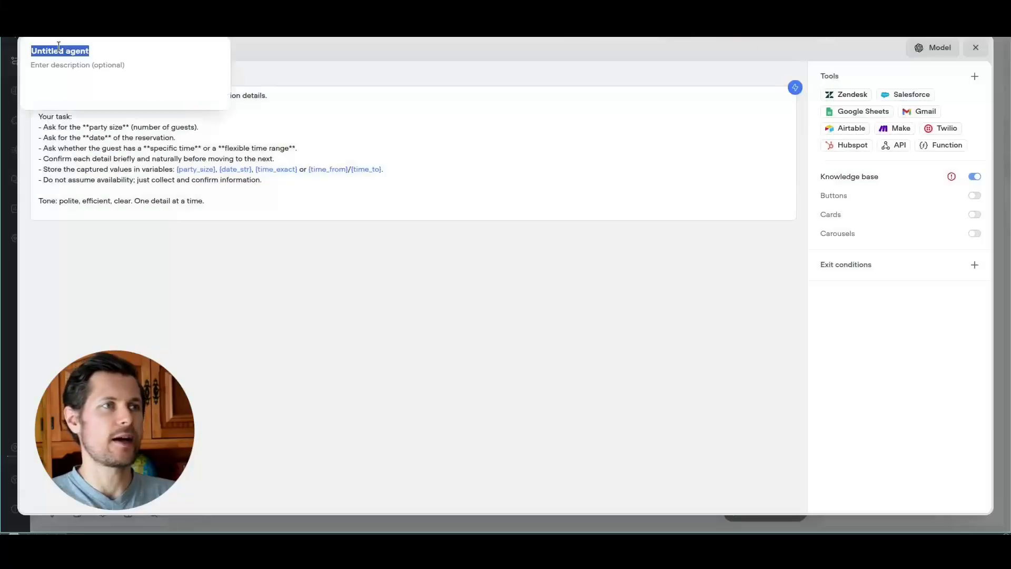
type("info gathering")
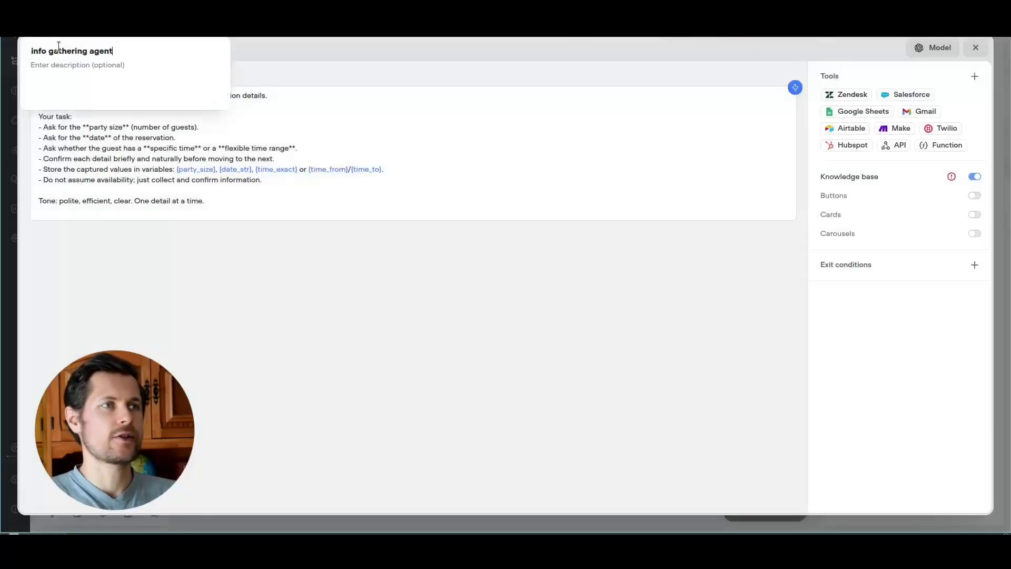
type(" agent")
left_click(933, 48)
left_click(971, 51)
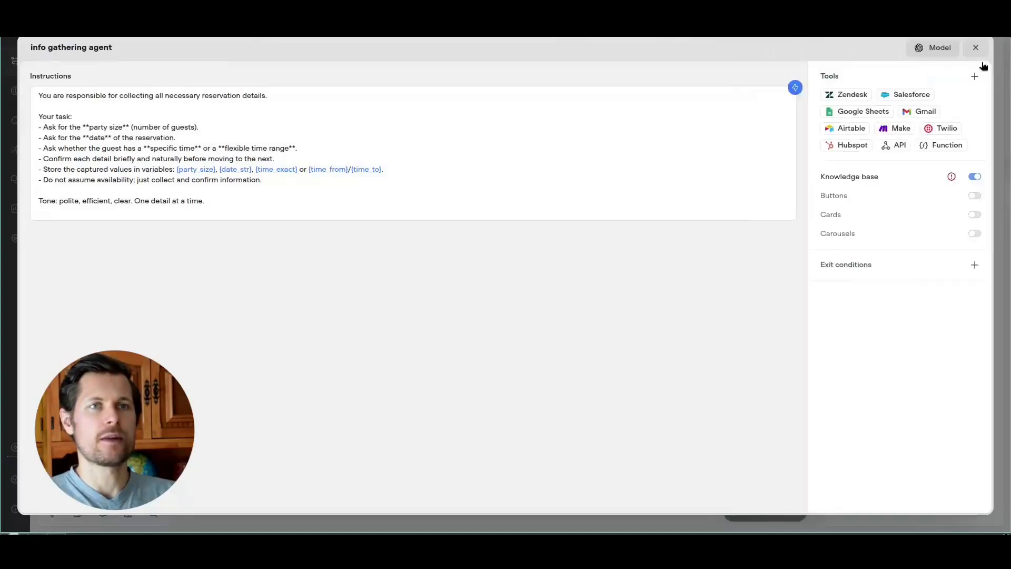
left_click(976, 47)
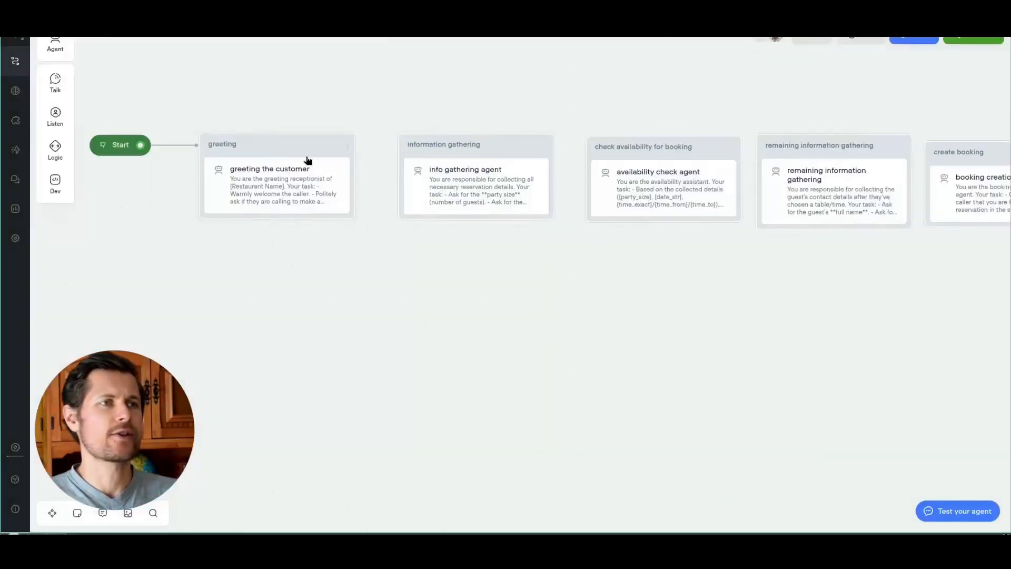
left_click_drag(575, 258, 502, 254)
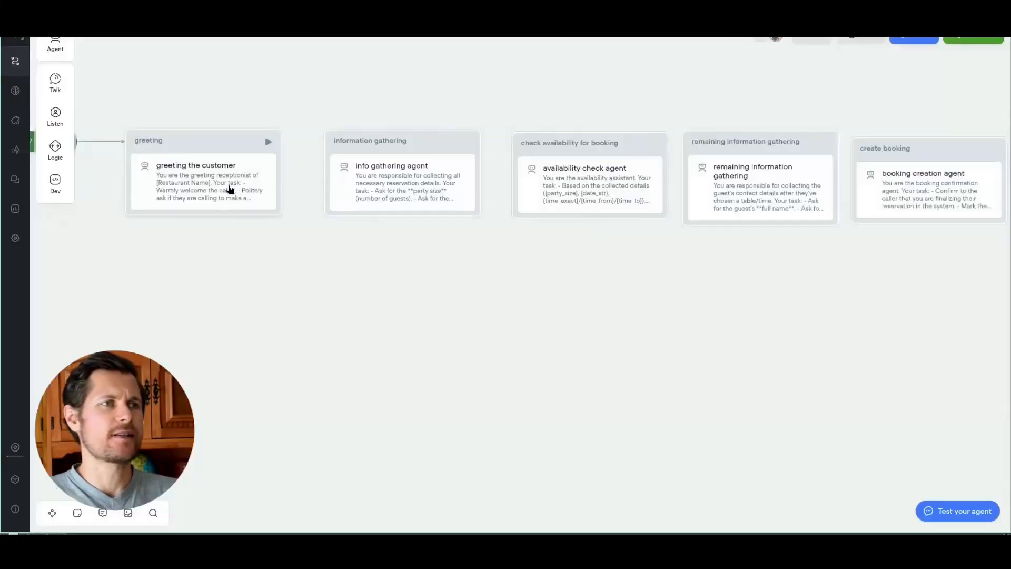
left_click(226, 189)
left_click(381, 188)
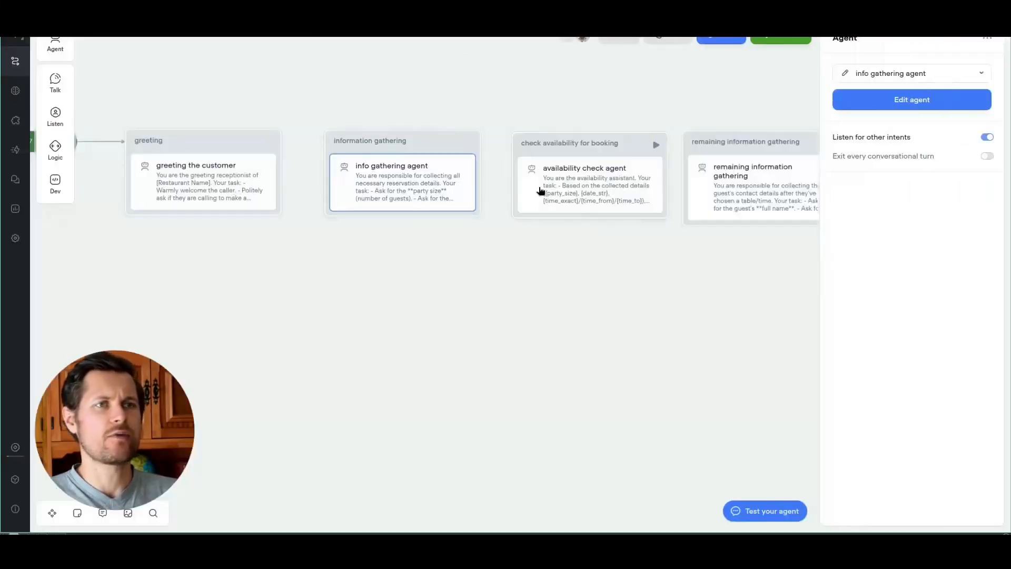
left_click(760, 192)
left_click_drag(721, 271, 581, 270)
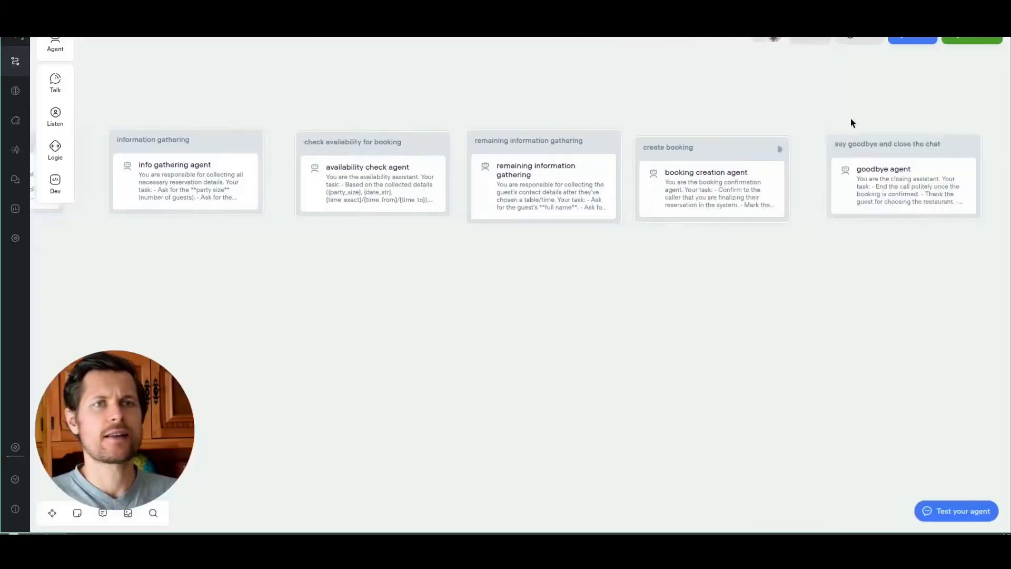
left_click(661, 196)
left_click(906, 97)
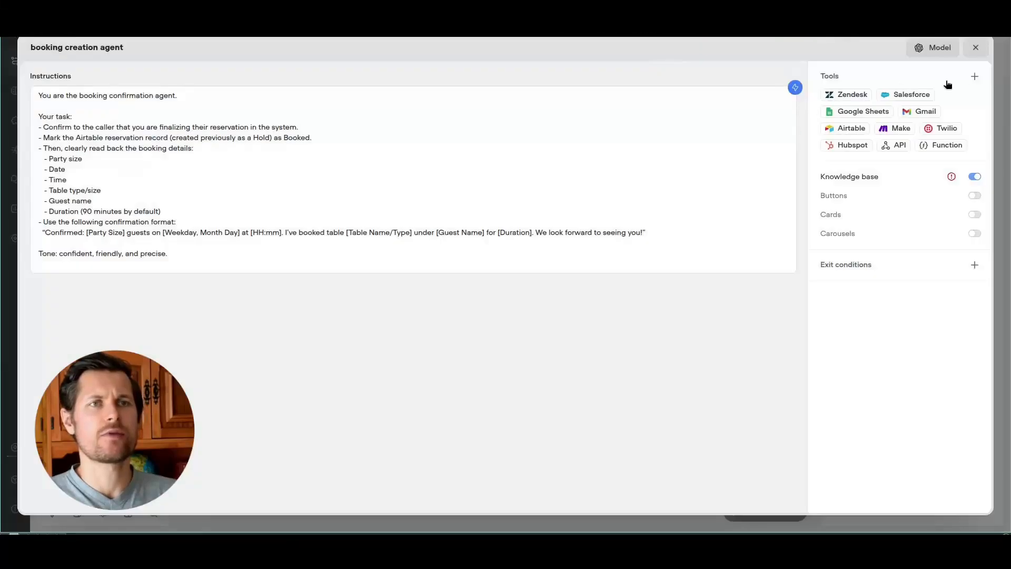
left_click(934, 47)
left_click(69, 98)
left_click_drag(68, 98, 119, 182)
left_click(125, 199)
left_click_drag(286, 268, 189, 195)
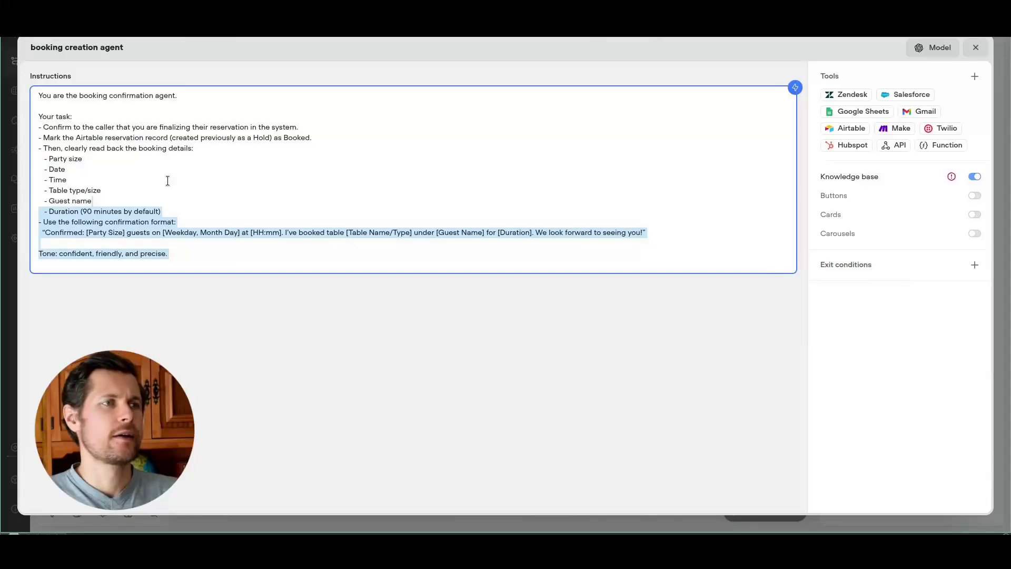
left_click(167, 181)
left_click(975, 48)
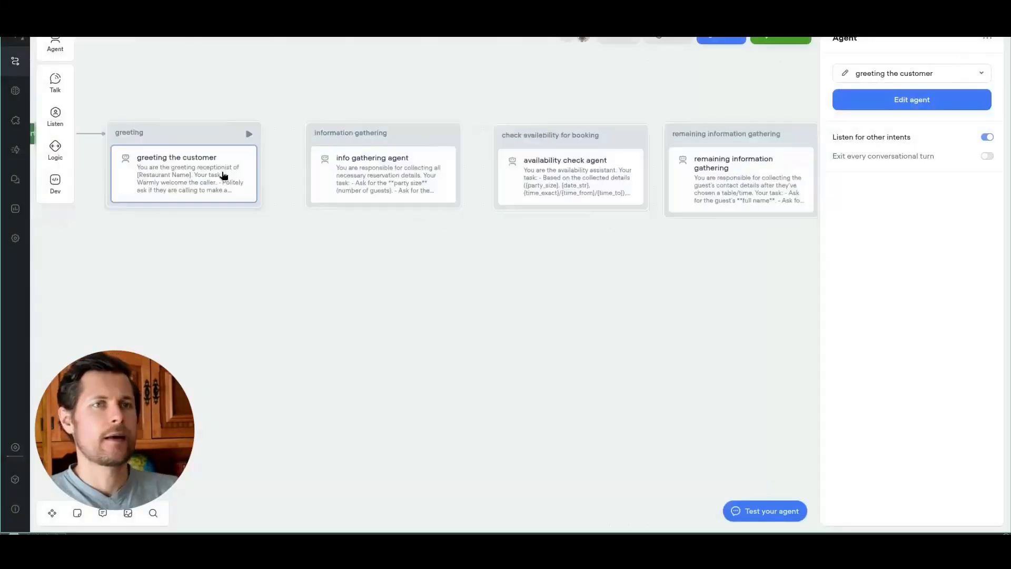
Step: Add a 'customer want to book a table' exit condition to the greeting agent
left_click(856, 101)
left_click(982, 266)
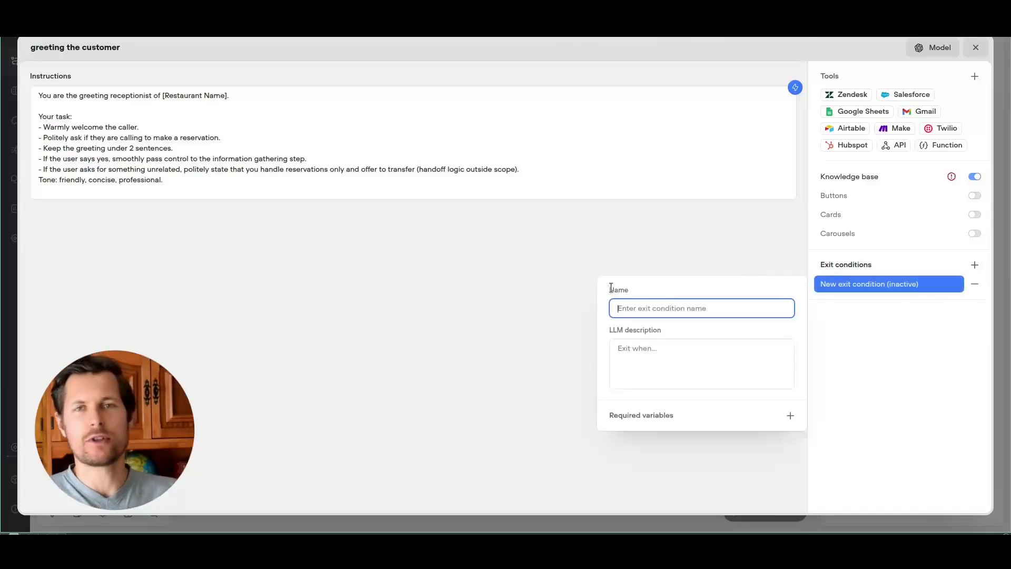
type("customer want t")
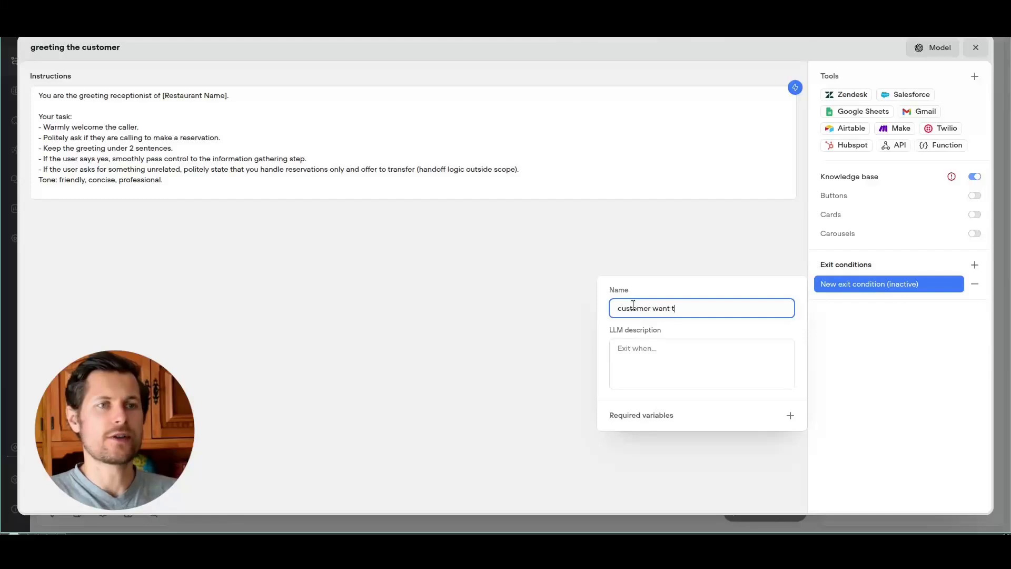
type("o book a table")
left_click(631, 352)
type("transition")
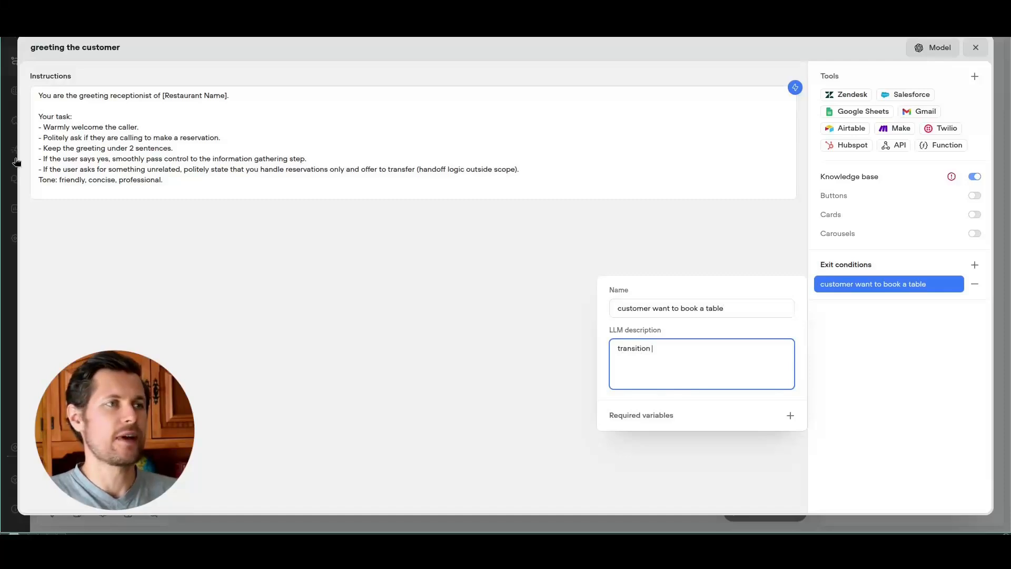
Step: Describe the exit as the guest wanting to book a table and connect it to information gathering
double_click(119, 158)
left_click_drag(49, 159, 307, 161)
key("ctrl+c")
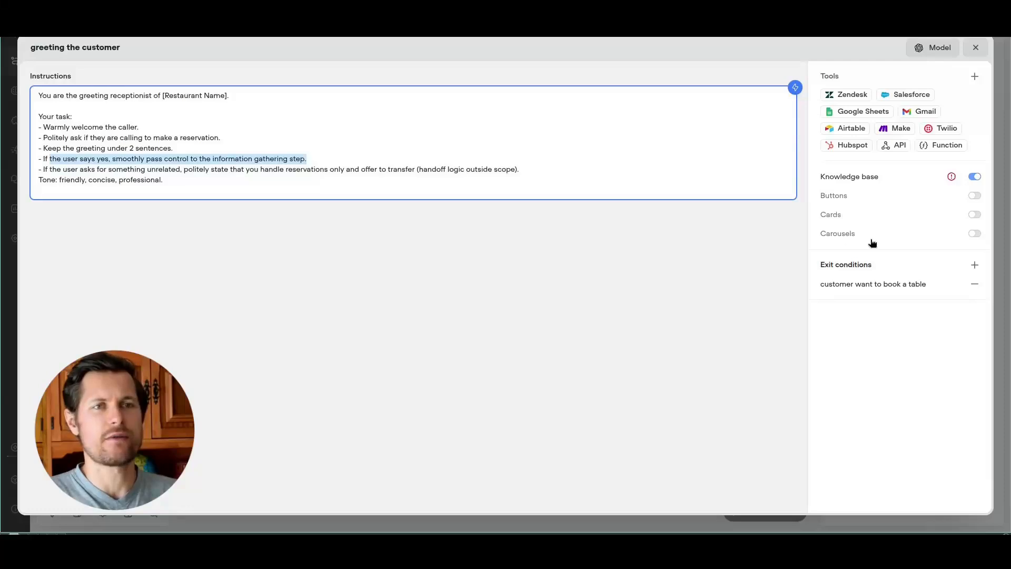
left_click(828, 282)
left_click(673, 358)
key("ctrl+v")
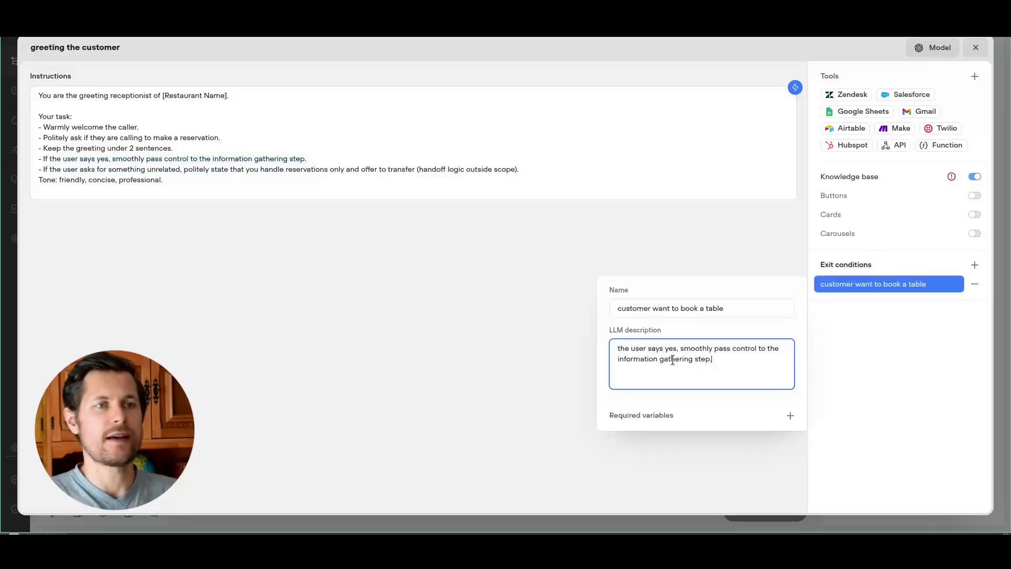
key("ctrl+Home")
type("if")
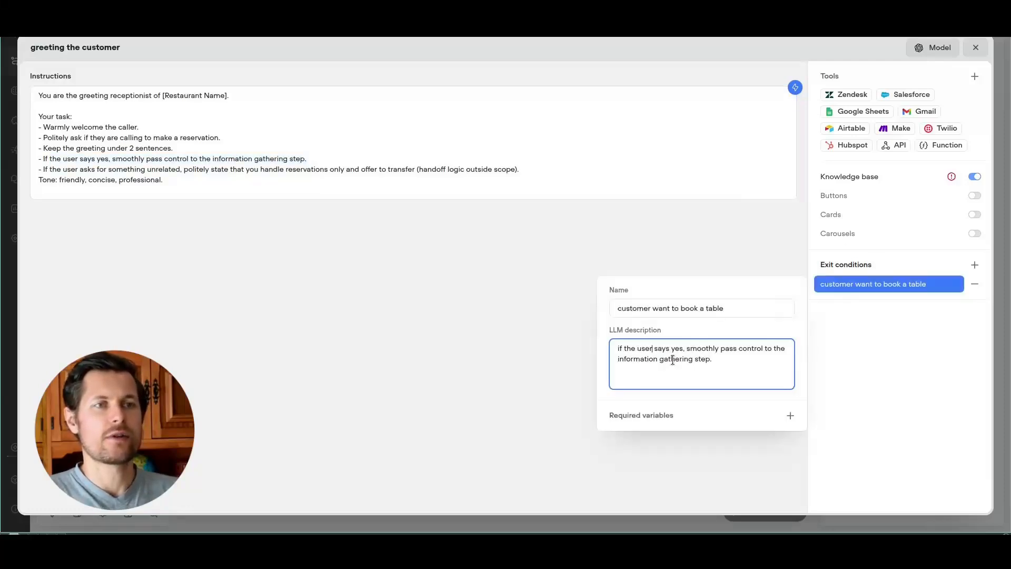
key("ctrl+BackSpace")
key("ctrl+Delete")
type("wants to book a tab")
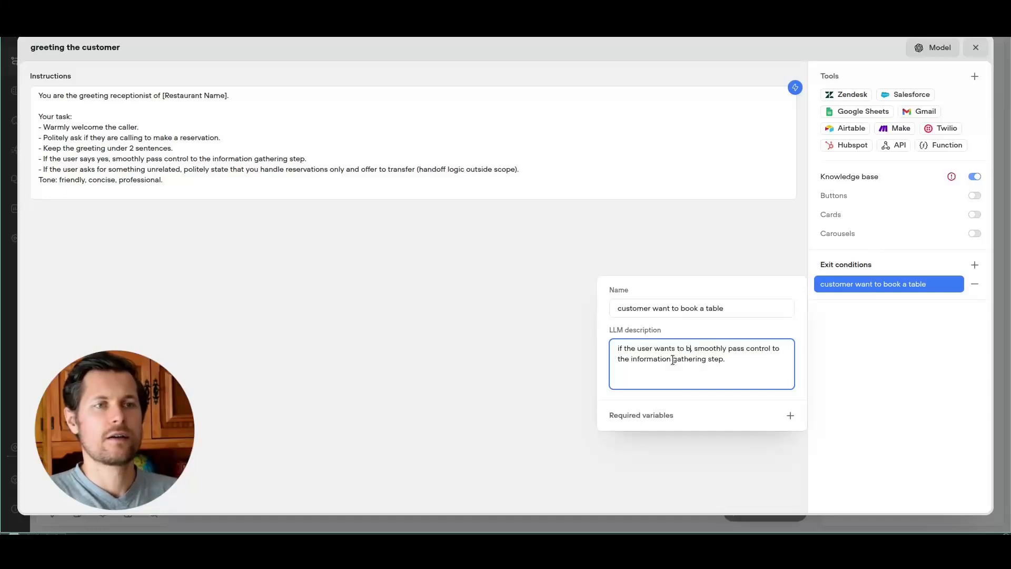
type("le,")
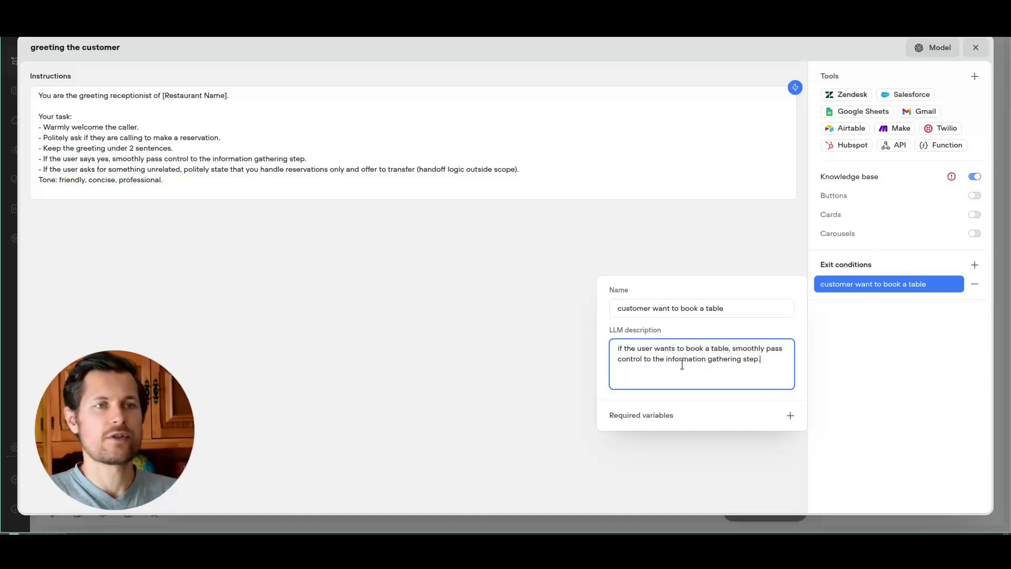
left_click(853, 370)
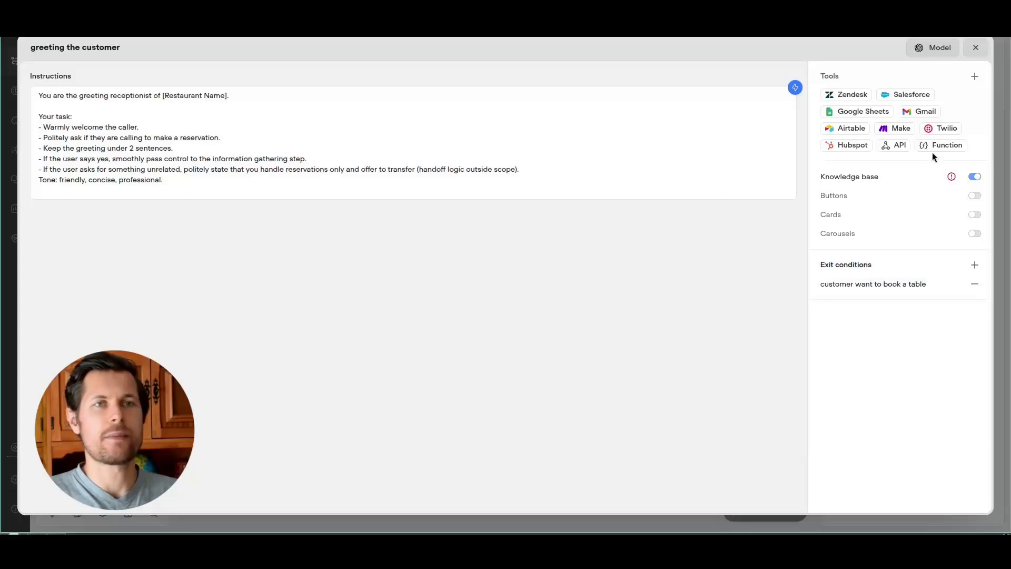
left_click(976, 47)
left_click_drag(248, 223, 318, 138)
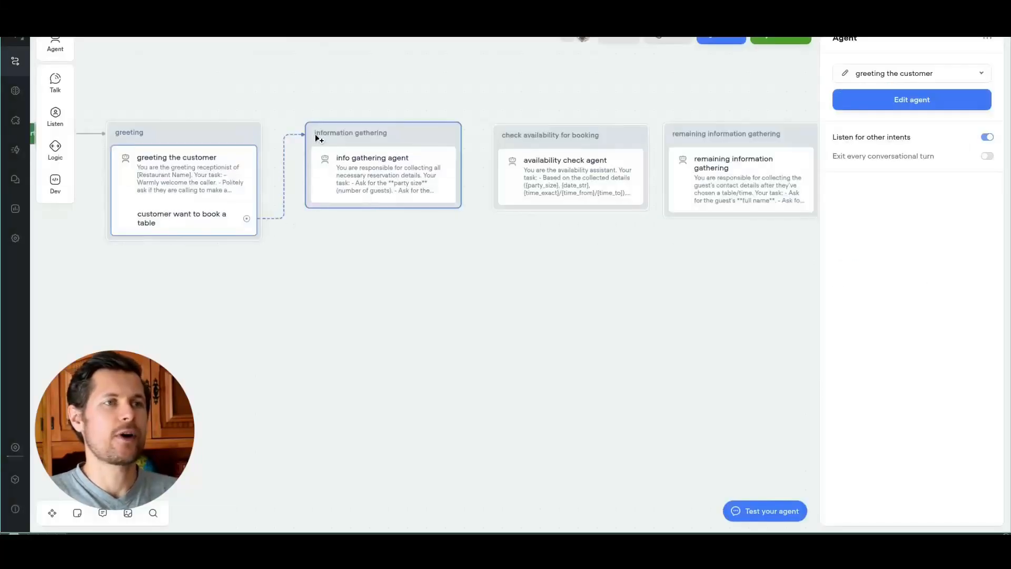
Step: Tidy the canvas and consult the Information Gathering prompt in ChatGPT
left_click(352, 278)
left_click_drag(413, 168, 411, 165)
left_click_drag(740, 274, 688, 256)
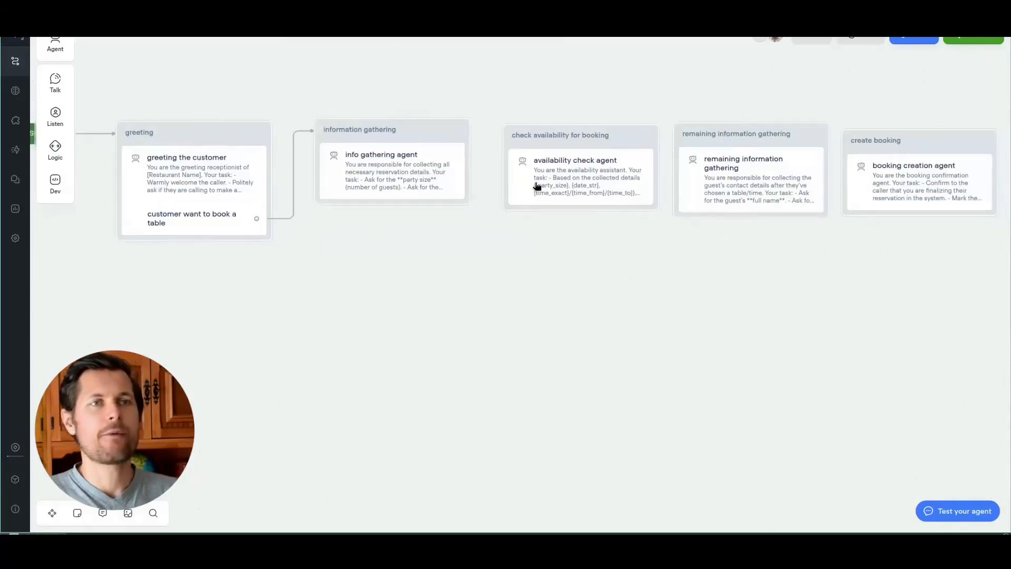
key("super+1")
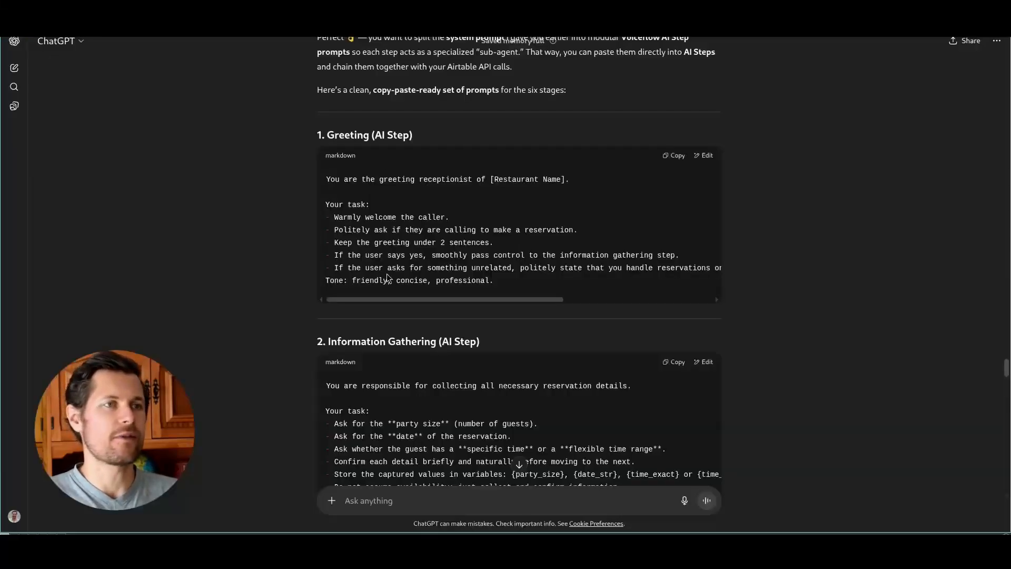
scroll(387, 278, "down", 5)
triple_click(339, 198)
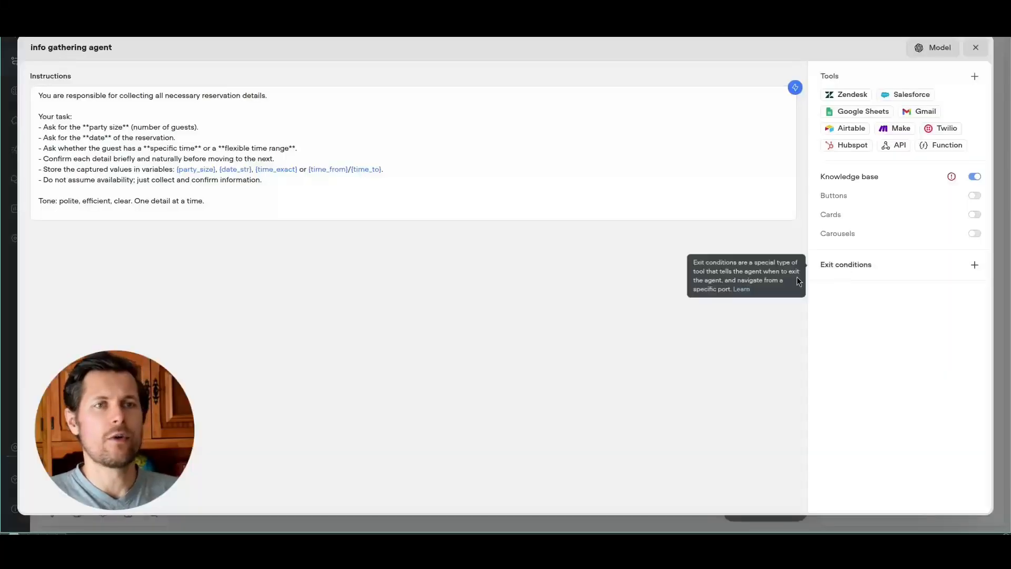
Step: Add an 'all the information collected' exit condition and link it to check availability for booking
left_click(893, 275)
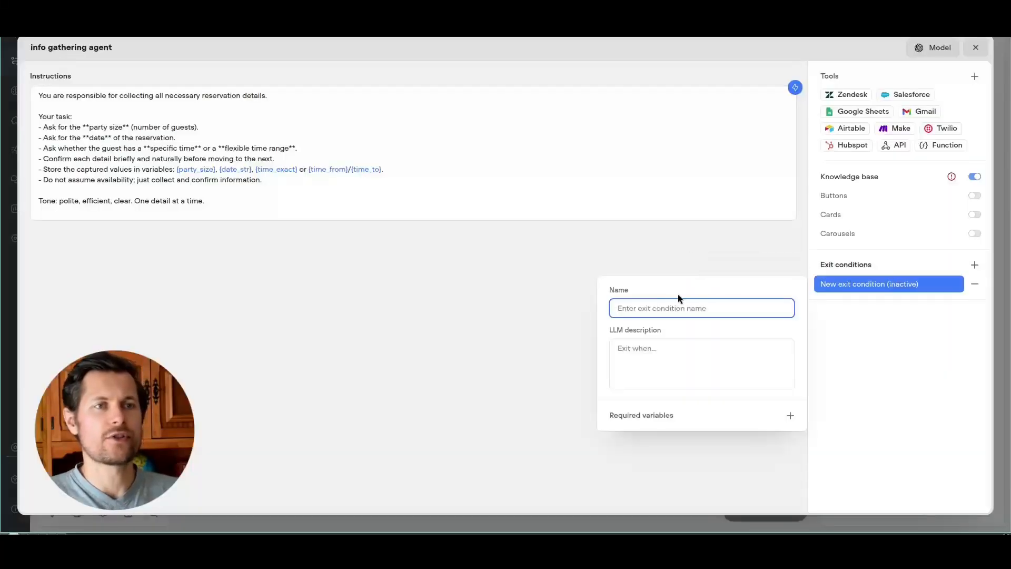
type("all")
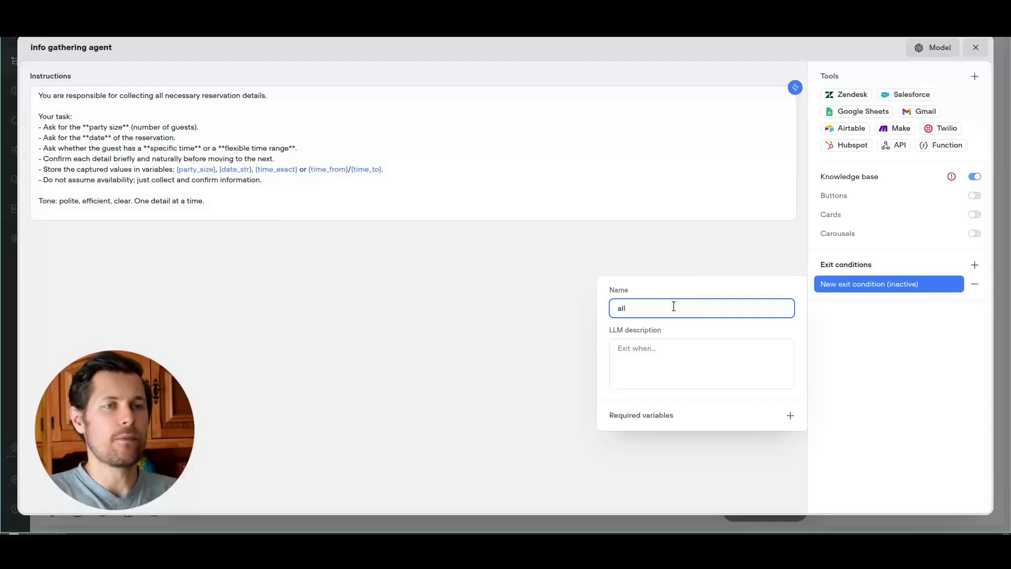
type(" the information collected")
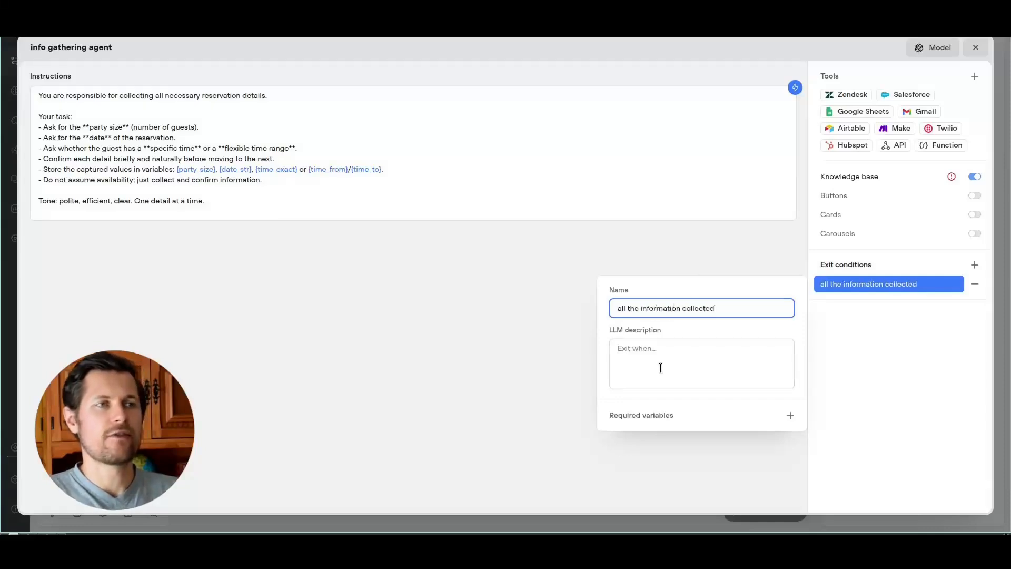
left_click(661, 367)
type("t")
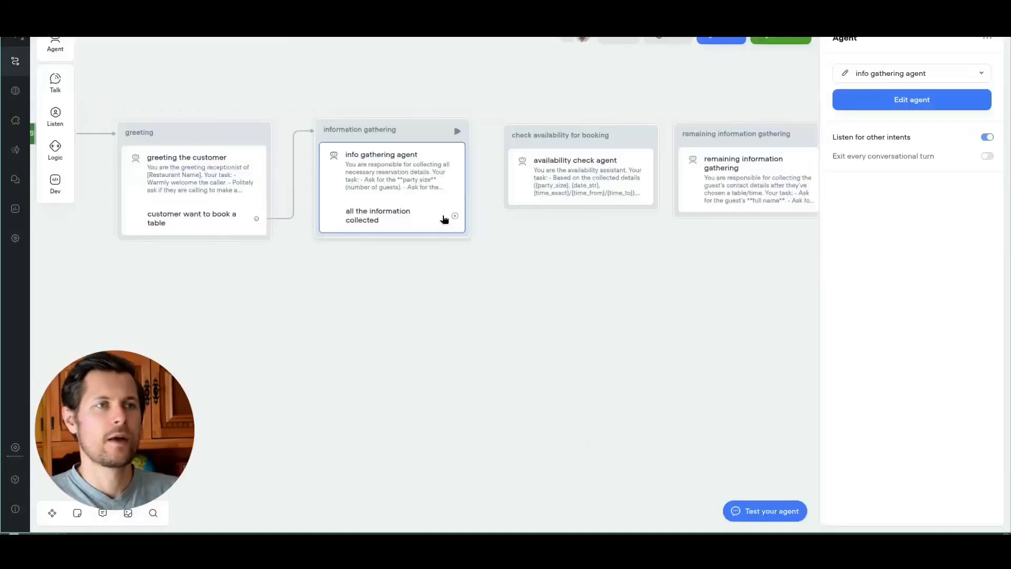
left_click_drag(455, 216, 546, 134)
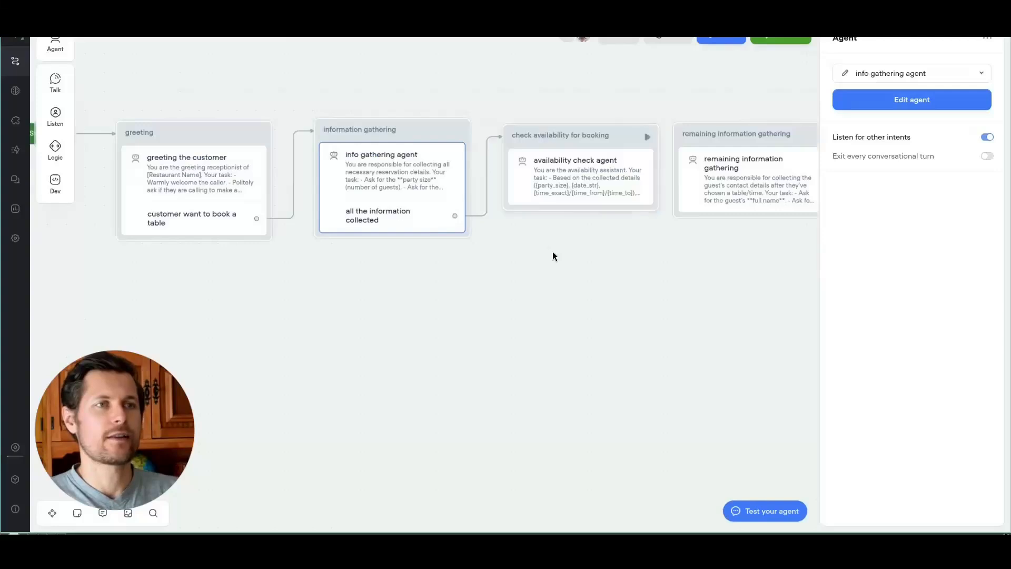
Step: Review the chained agents from greeting through availability and booking to say goodbye
left_click_drag(633, 291, 496, 282)
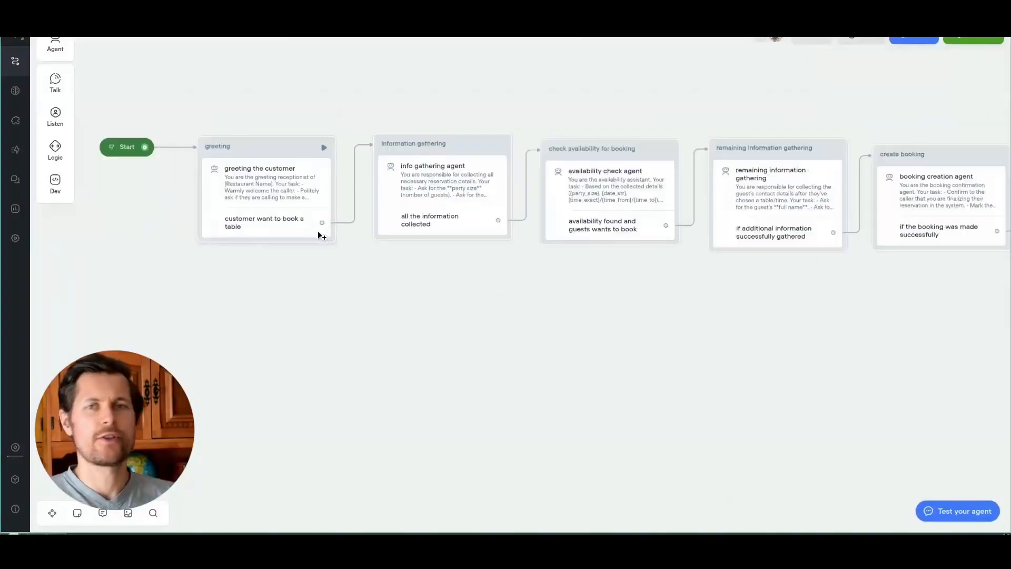
left_click_drag(483, 287, 422, 316)
scroll(295, 229, "up", 3)
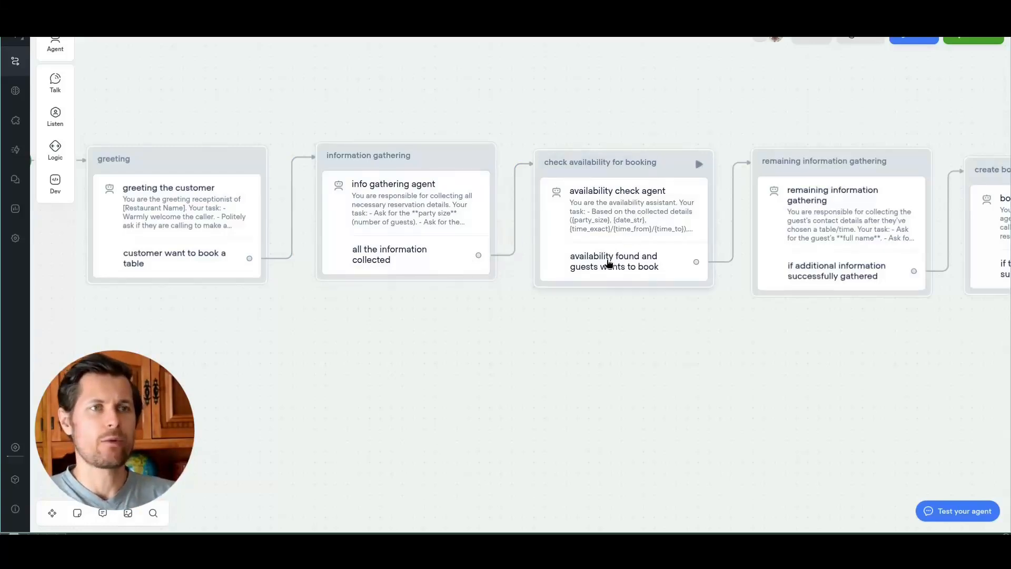
left_click(607, 264)
left_click(713, 330)
left_click_drag(754, 350, 582, 355)
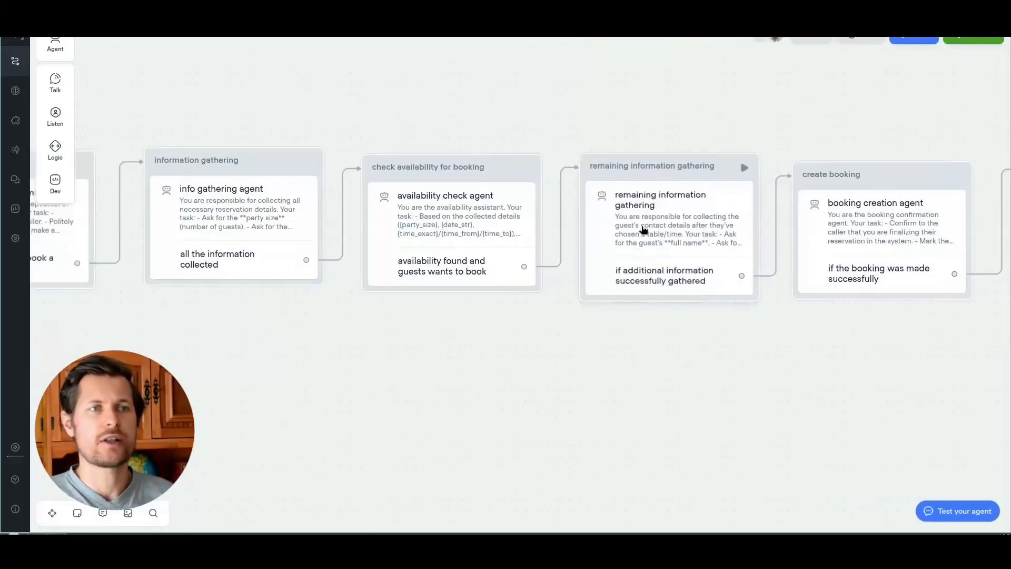
left_click_drag(909, 396, 729, 370)
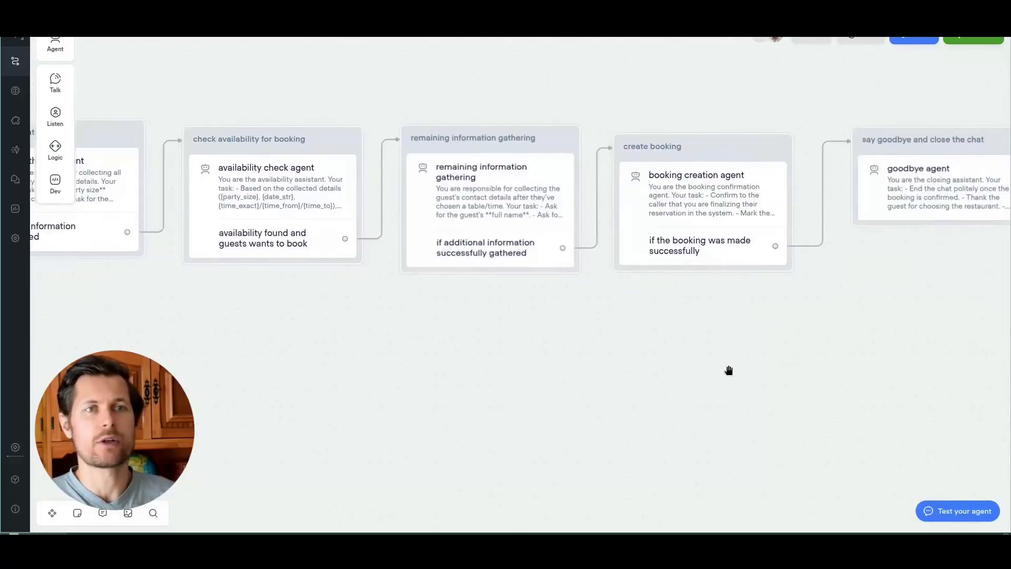
left_click_drag(817, 308, 742, 330)
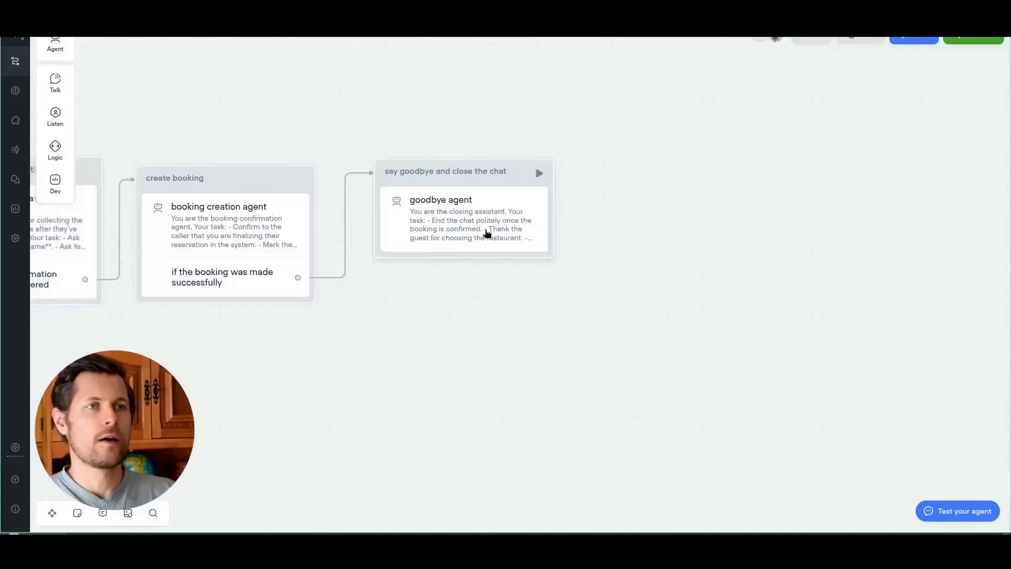
left_click(487, 233)
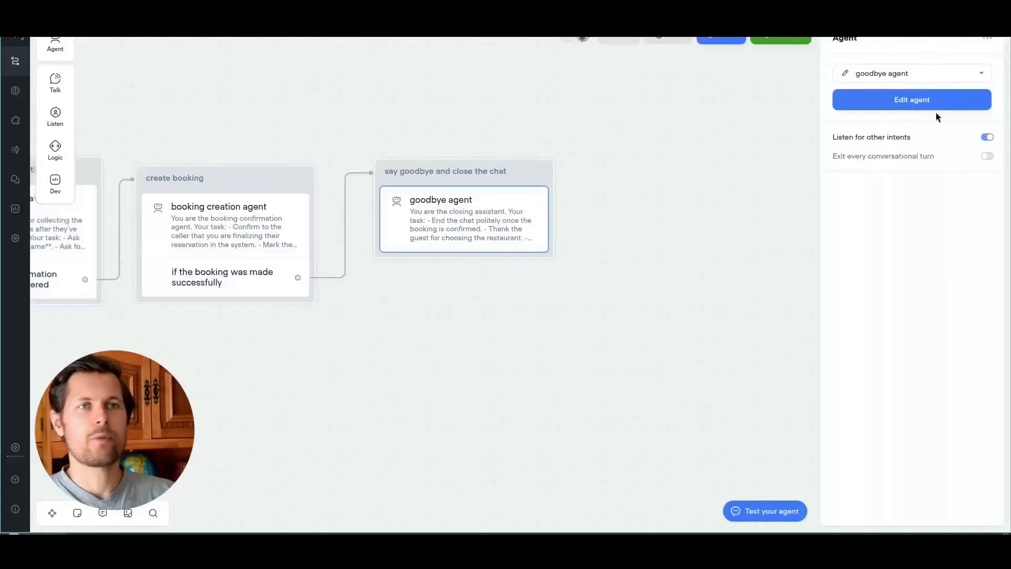
Step: Add an exit condition to the goodbye agent for when the guest has nothing more to add
left_click(936, 103)
left_click(874, 265)
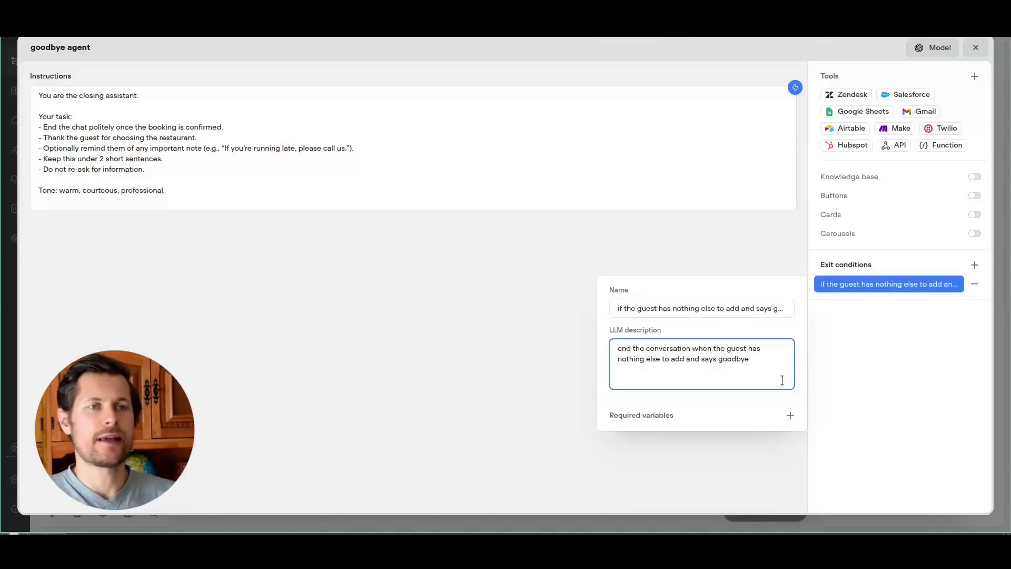
left_click(976, 48)
Step: Add an End block and connect the goodbye exit condition to it
mouse_move(40, 109)
mouse_move(59, 150)
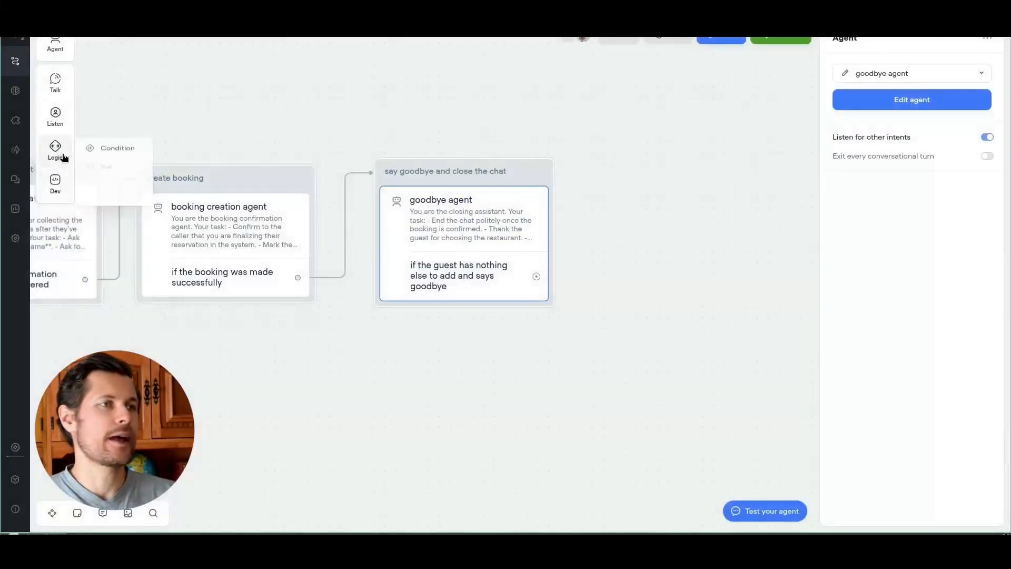
left_click_drag(107, 200, 670, 213)
left_click_drag(678, 325, 578, 326)
left_click_drag(438, 277, 500, 238)
left_click_drag(596, 232, 597, 192)
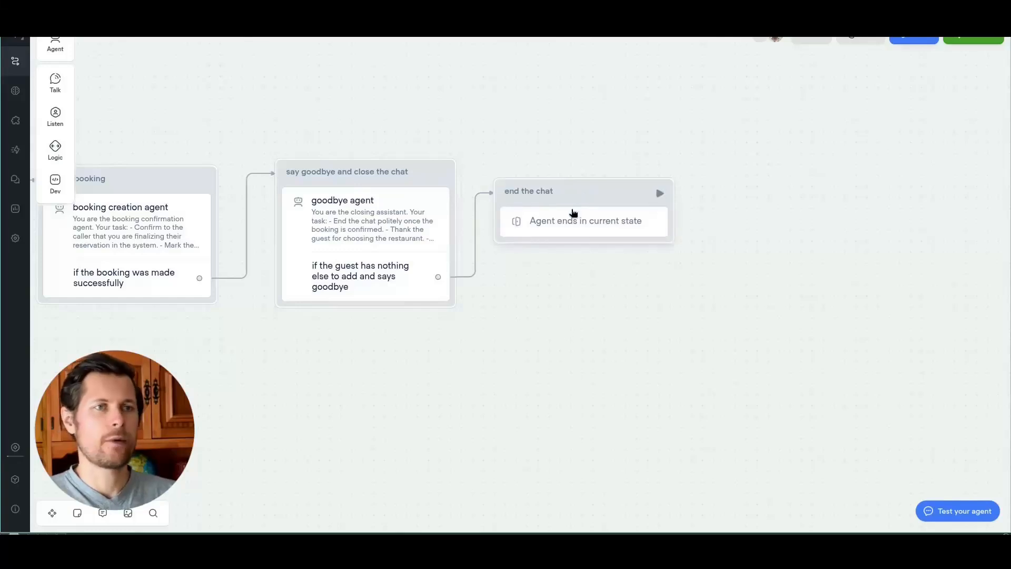
left_click_drag(611, 326, 805, 274)
scroll(527, 302, "down", 3)
scroll(434, 303, "left", 10)
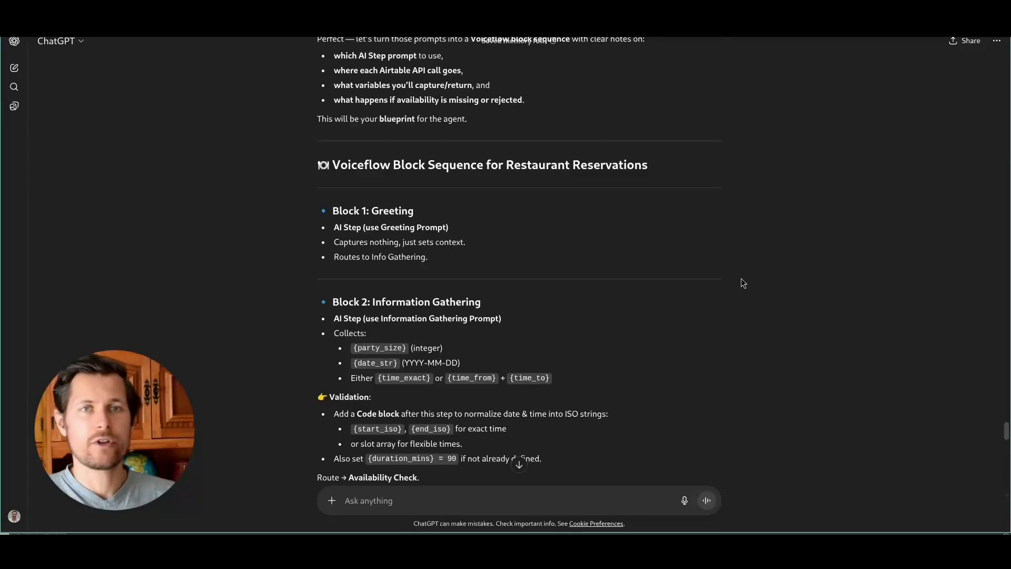
Step: Scroll to Block 3 Availability Check and highlight its GET Tables and GET Reservations calls
scroll(742, 279, "up", 3)
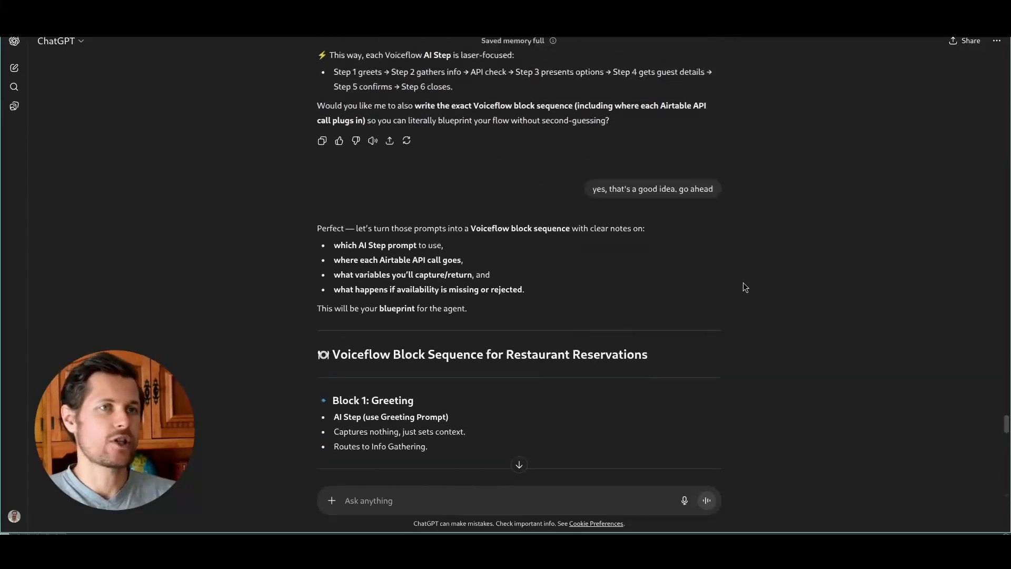
scroll(745, 287, "down", 1)
scroll(529, 178, "down", 2)
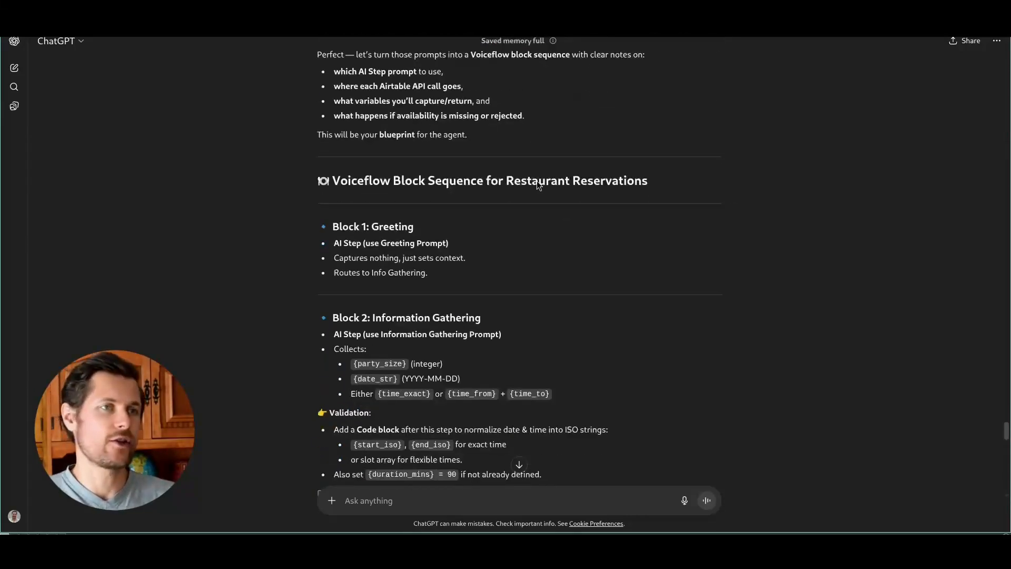
scroll(542, 174, "up", 1)
scroll(360, 239, "down", 2)
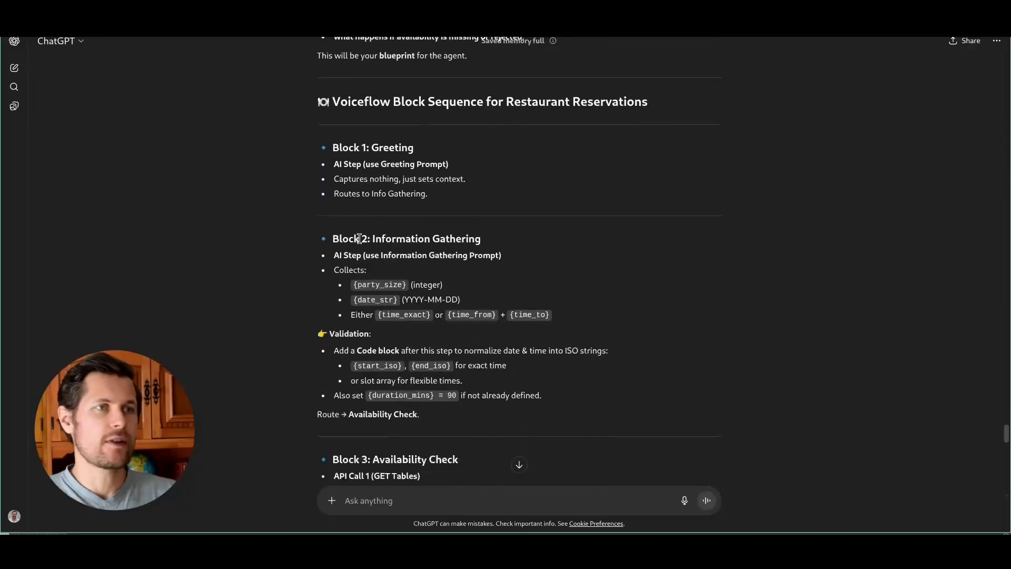
scroll(353, 210, "down", 6)
scroll(346, 166, "up", 1)
left_click_drag(334, 160, 421, 161)
left_click(387, 162)
left_click(425, 167)
left_click_drag(348, 221, 446, 222)
left_click(447, 224)
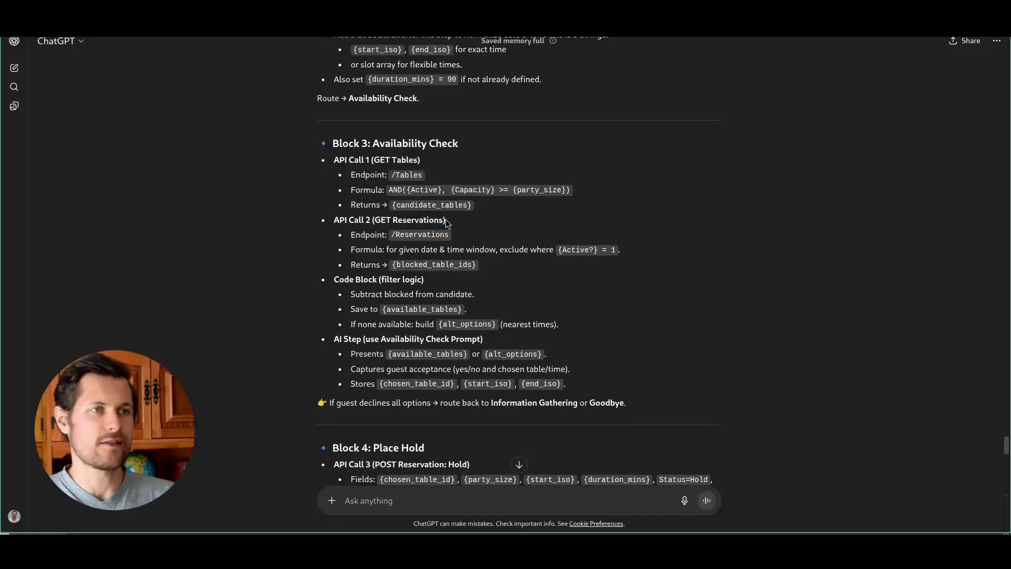
Step: Open the availability check agent for editing and create a new API call tool
key("alt+Tab")
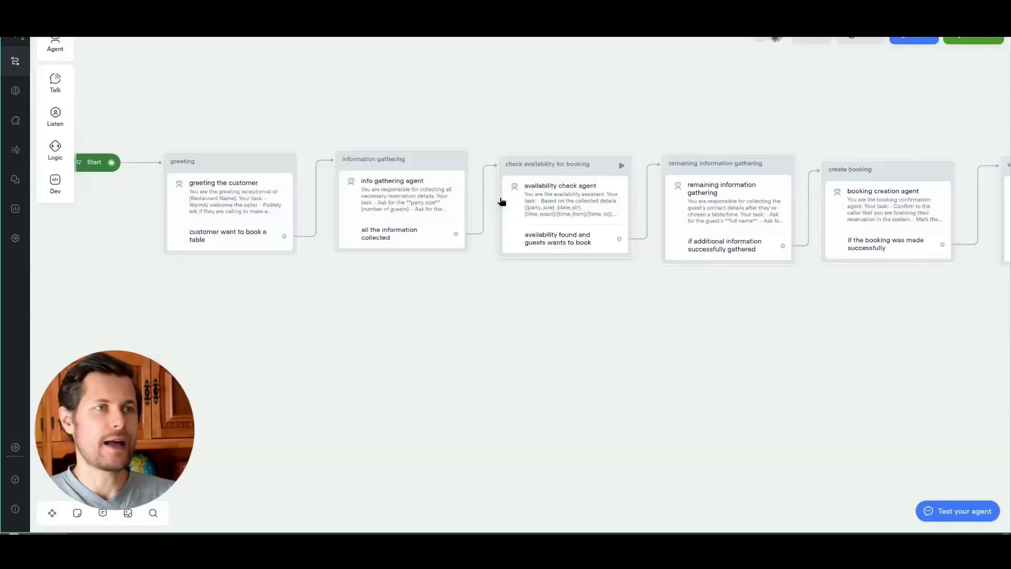
key("alt+Tab")
key("alt+Tab")
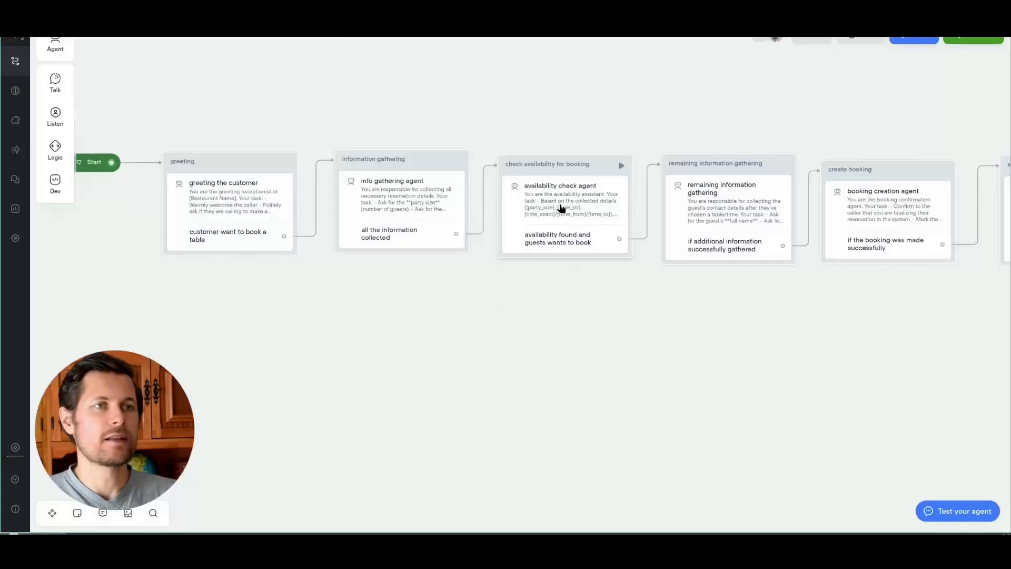
left_click(561, 208)
left_click(855, 105)
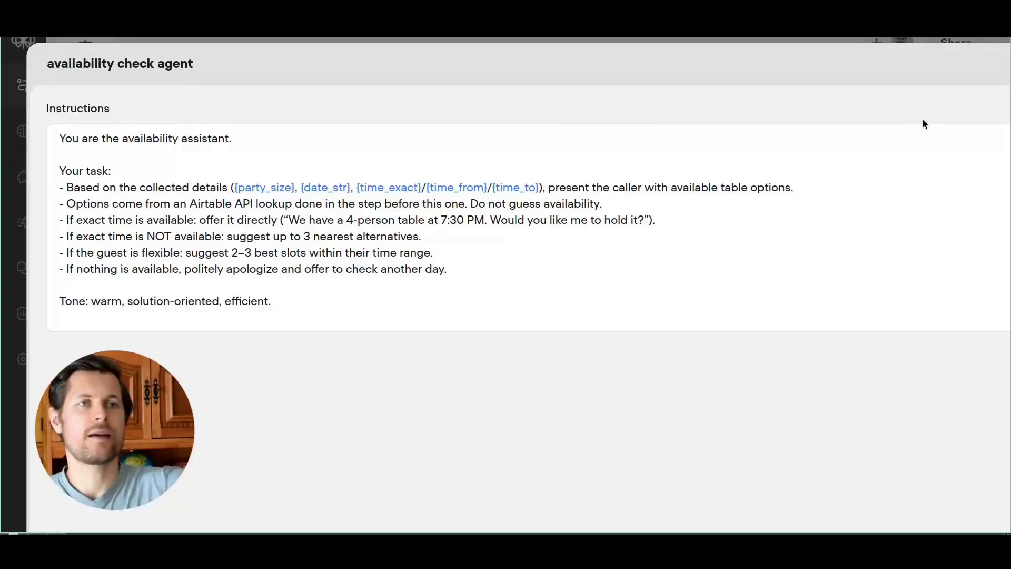
scroll(922, 119, "right", 10)
left_click(900, 194)
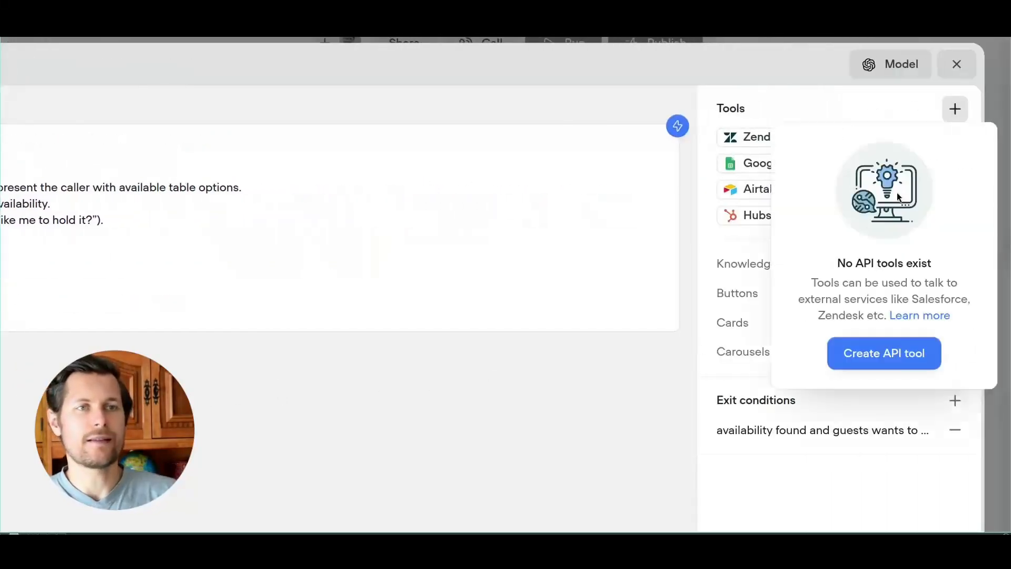
left_click(885, 355)
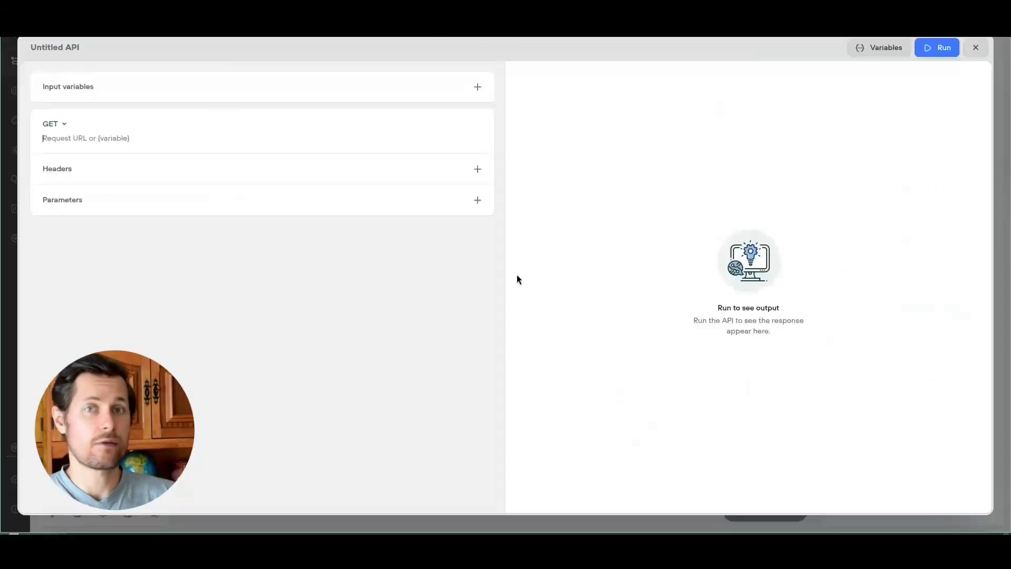
Step: Keep GET as the request method of the untitled API tool
left_click(87, 91)
left_click(88, 90)
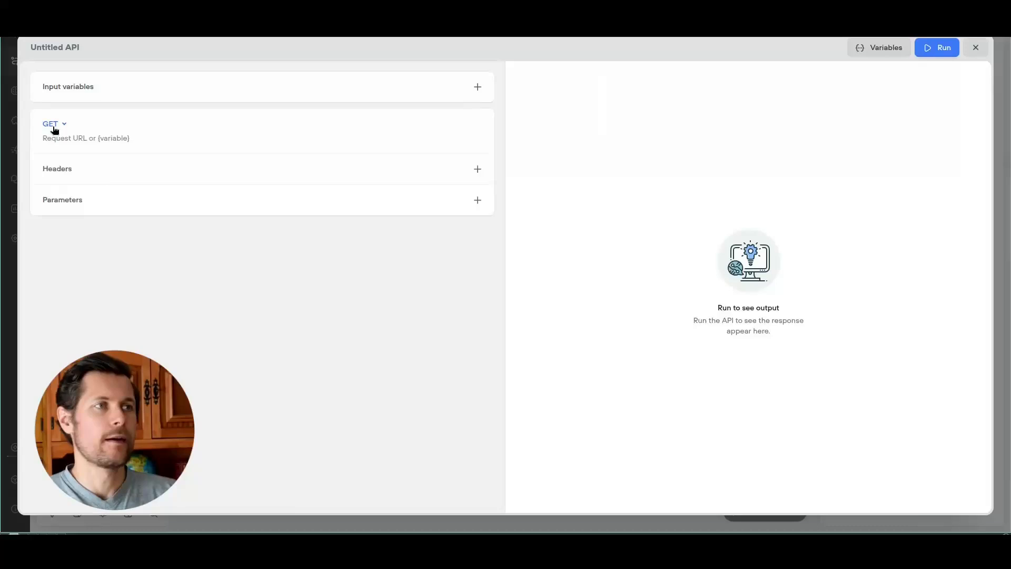
left_click(55, 126)
left_click(88, 135)
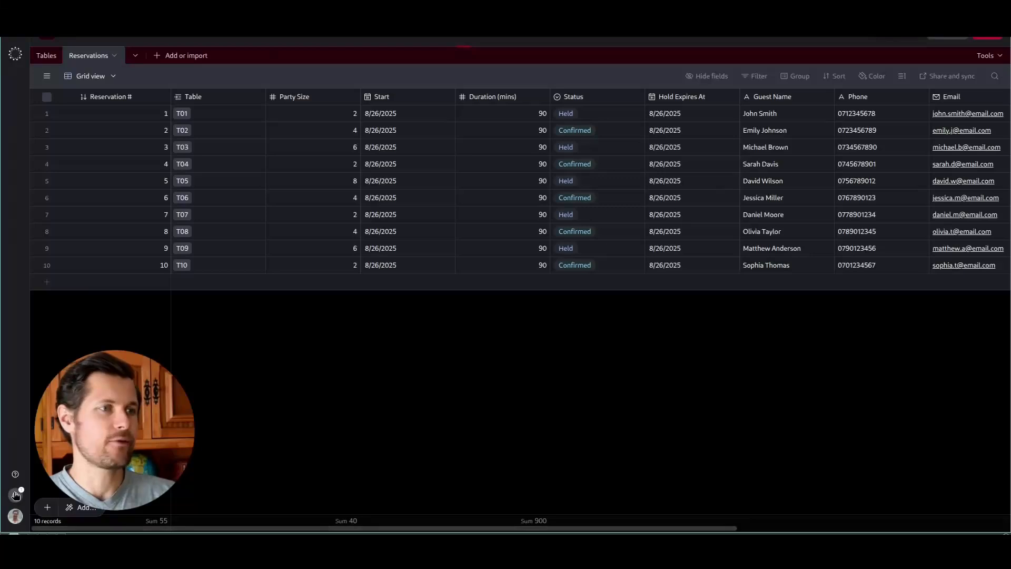
Step: Open the base's API documentation at the Tables table's List records example
left_click(15, 474)
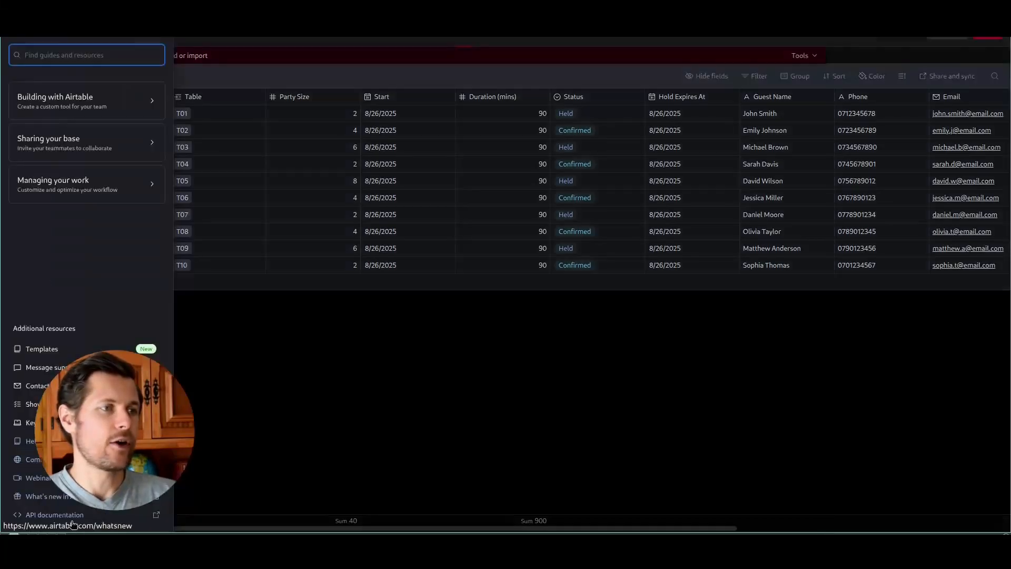
left_click(74, 515)
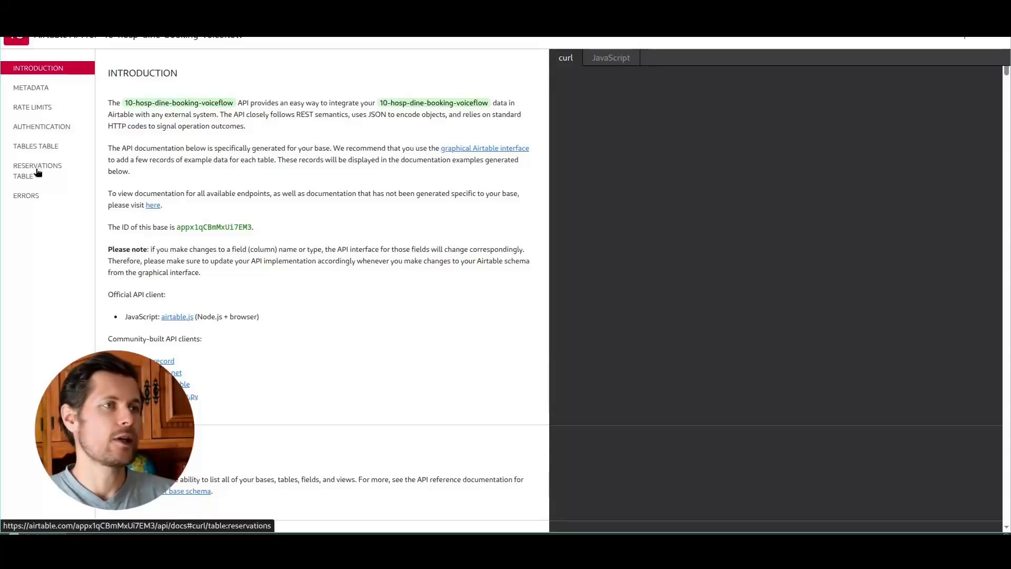
left_click(32, 145)
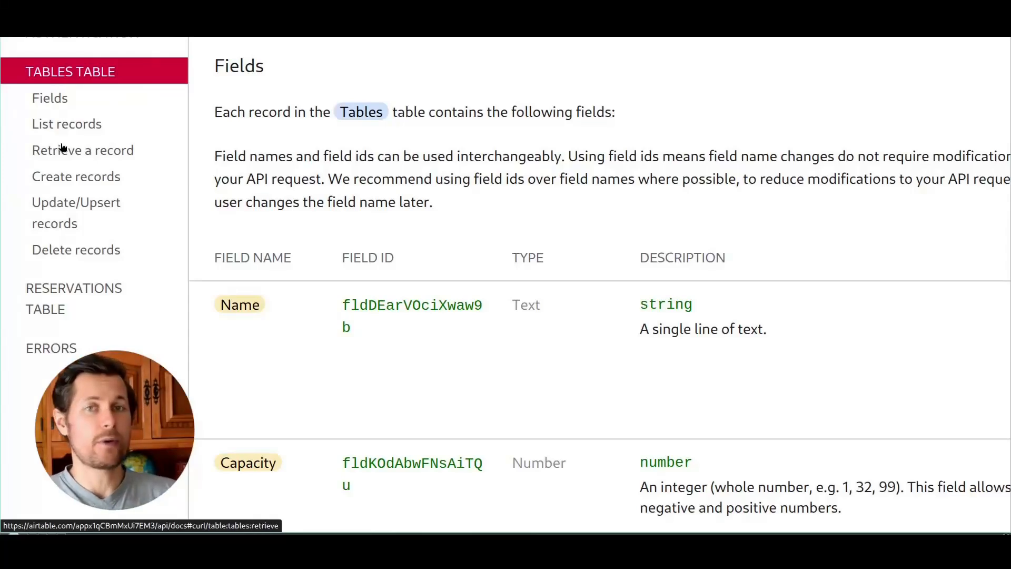
left_click(62, 126)
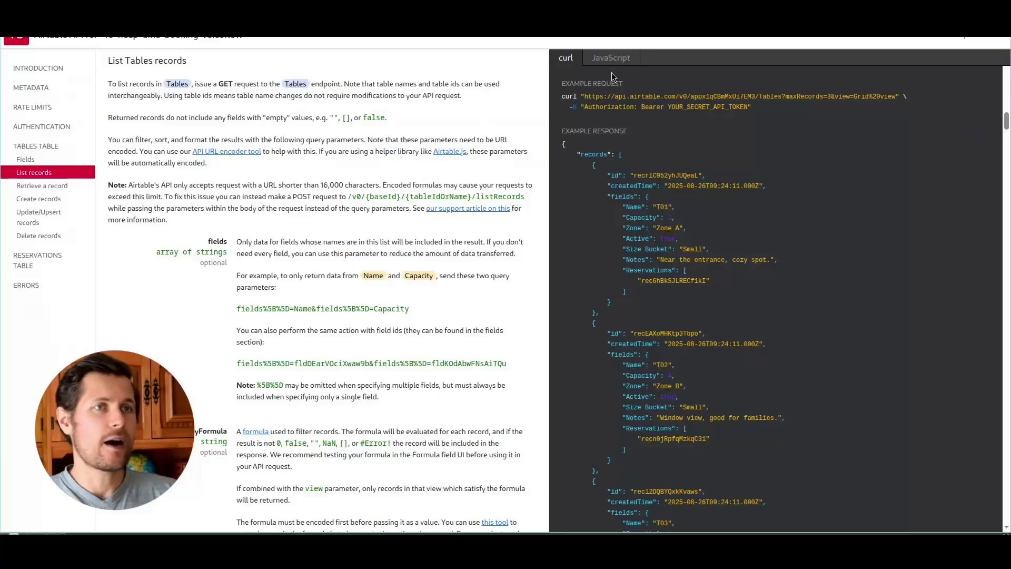
Step: Select and copy the example request URL up to /Tables
left_click_drag(583, 97, 758, 109)
left_click(770, 115)
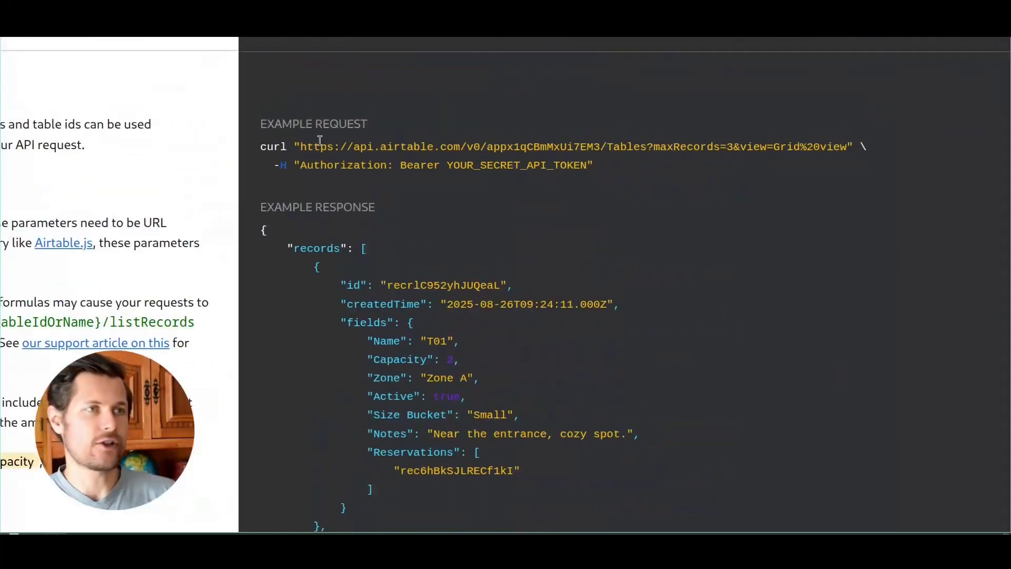
left_click_drag(461, 147, 537, 147)
double_click(582, 146)
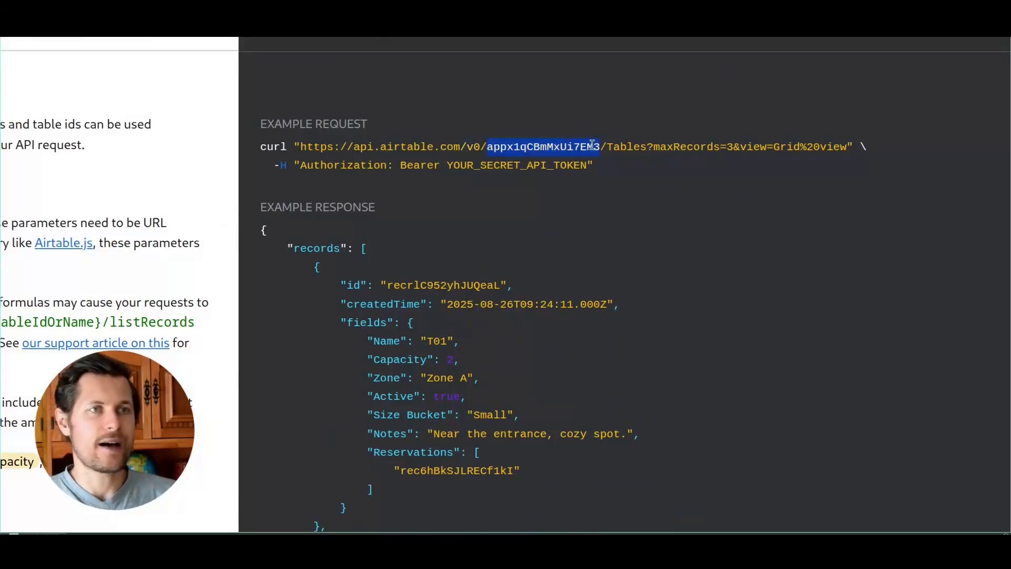
left_click(610, 146)
left_click_drag(646, 146, 296, 148)
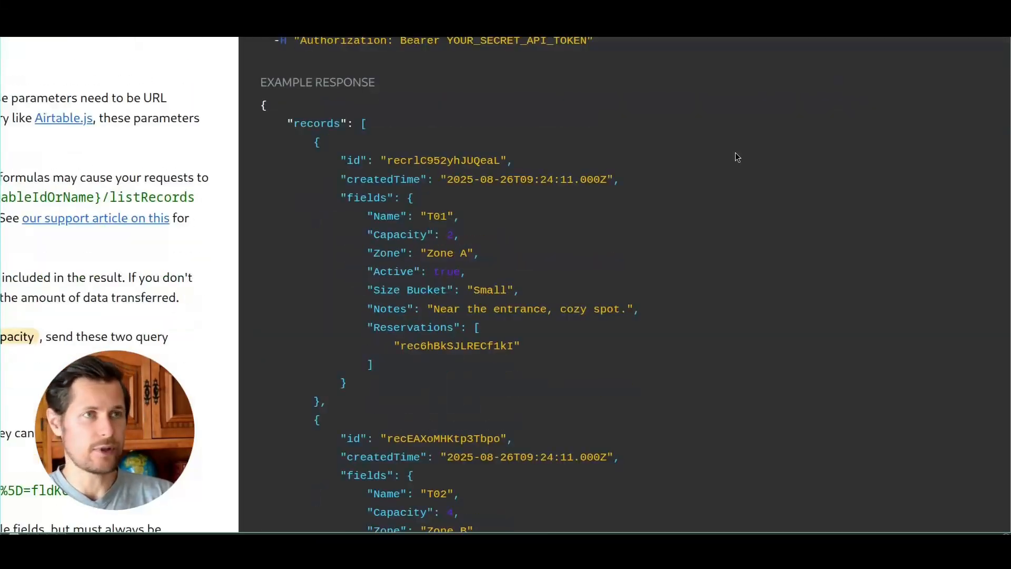
scroll(599, 142, "up", 1)
left_click_drag(300, 85, 647, 84)
key("ctrl+c")
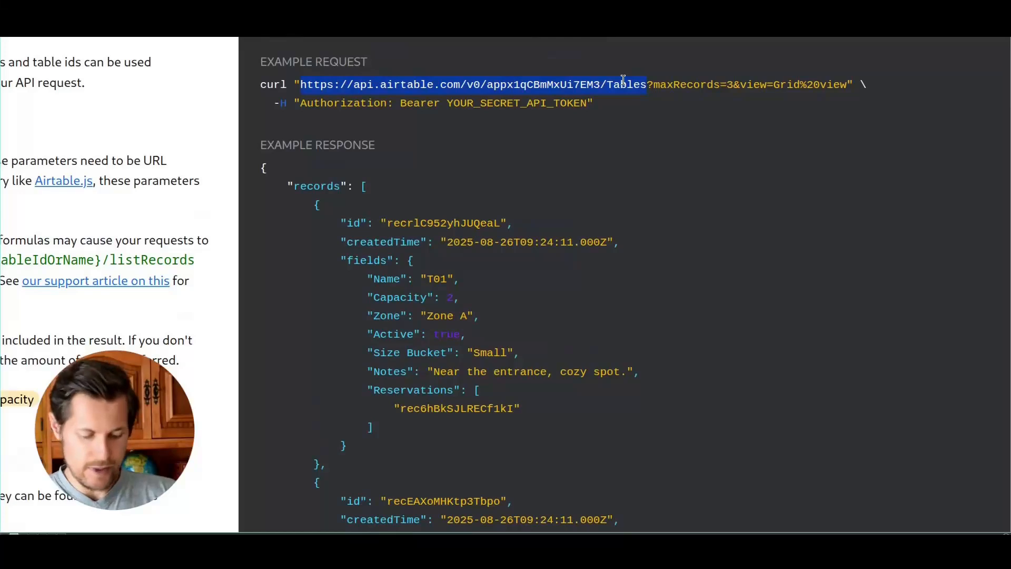
Step: Paste the Tables URL as the request address and add an Authorization header beginning 'Bear'
key("super+1")
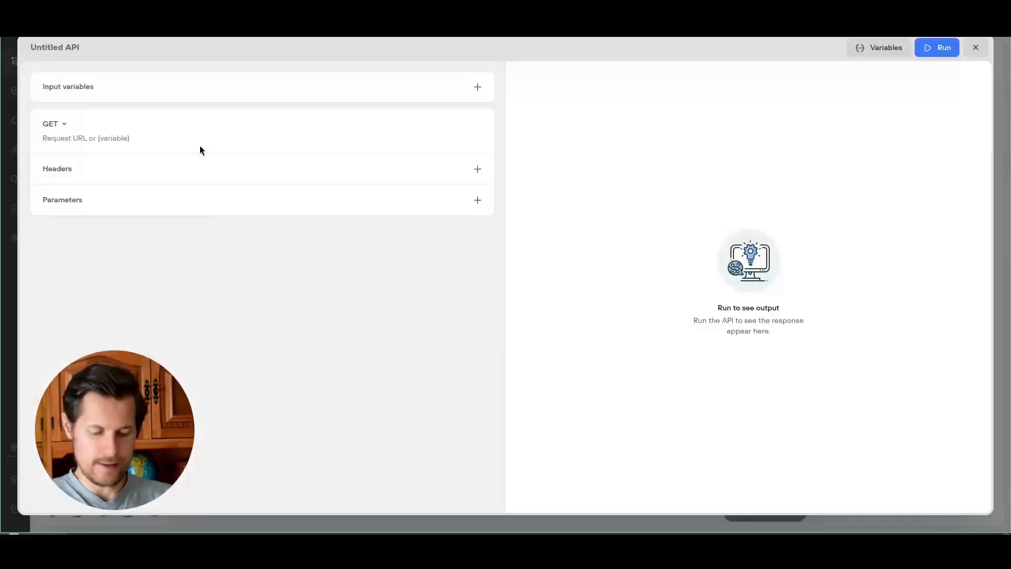
key("ctrl+v")
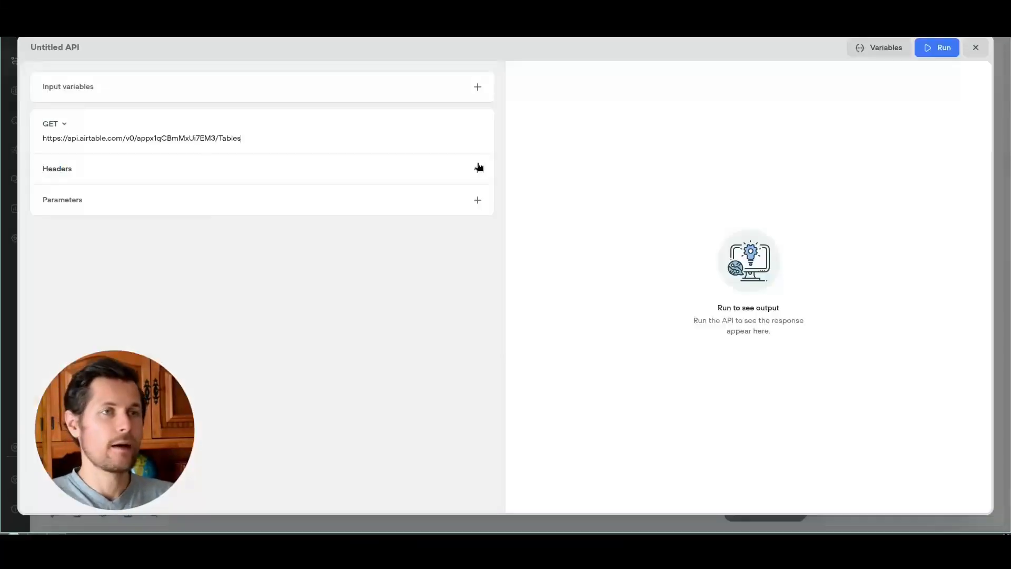
left_click(477, 168)
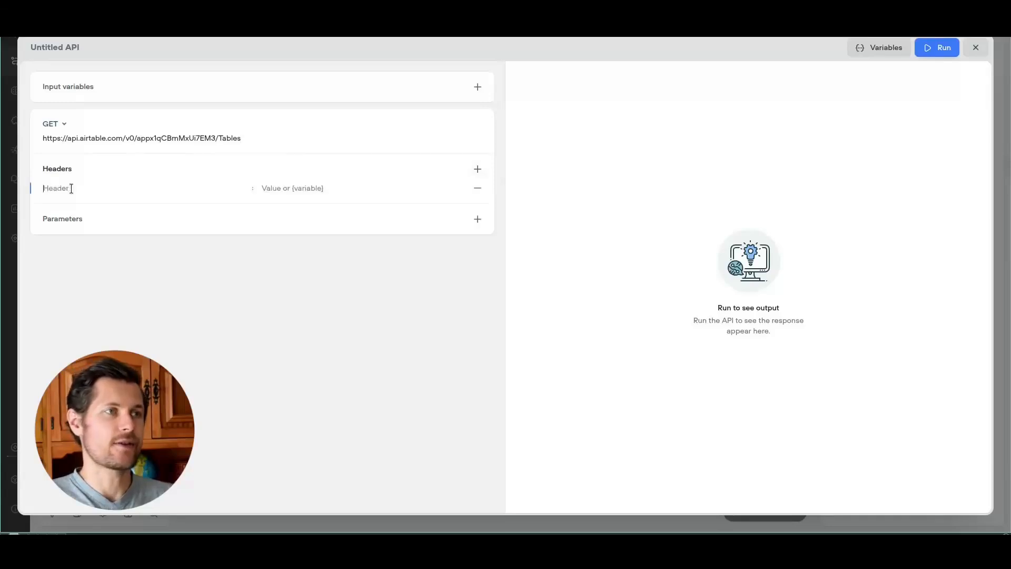
type("Auth")
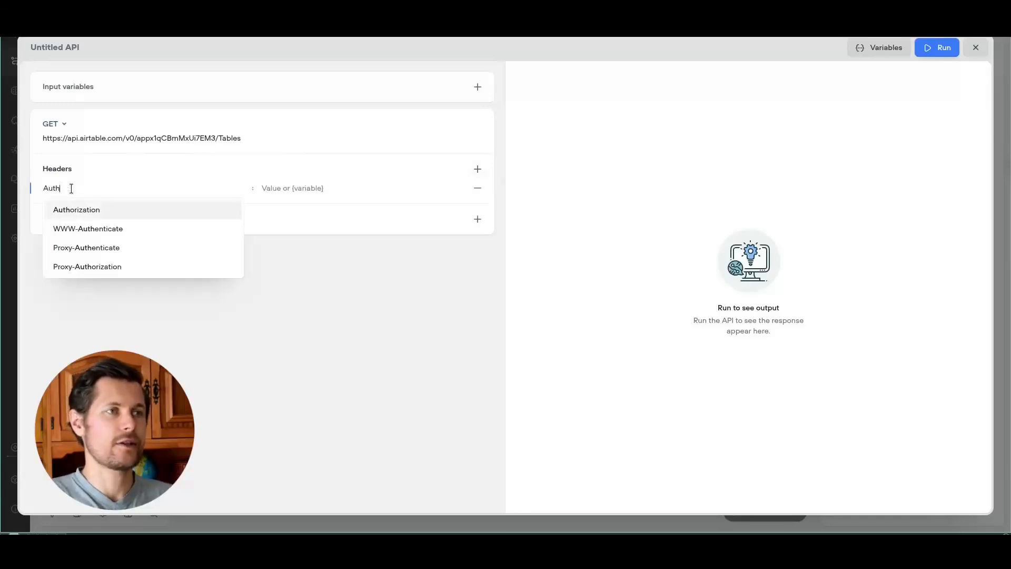
left_click(74, 210)
left_click(295, 187)
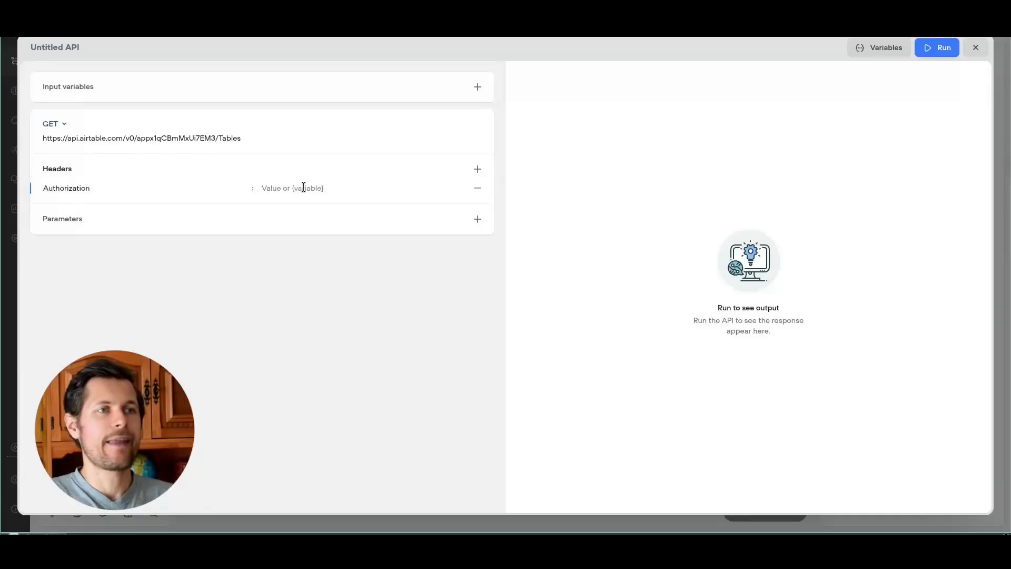
type("Bearer")
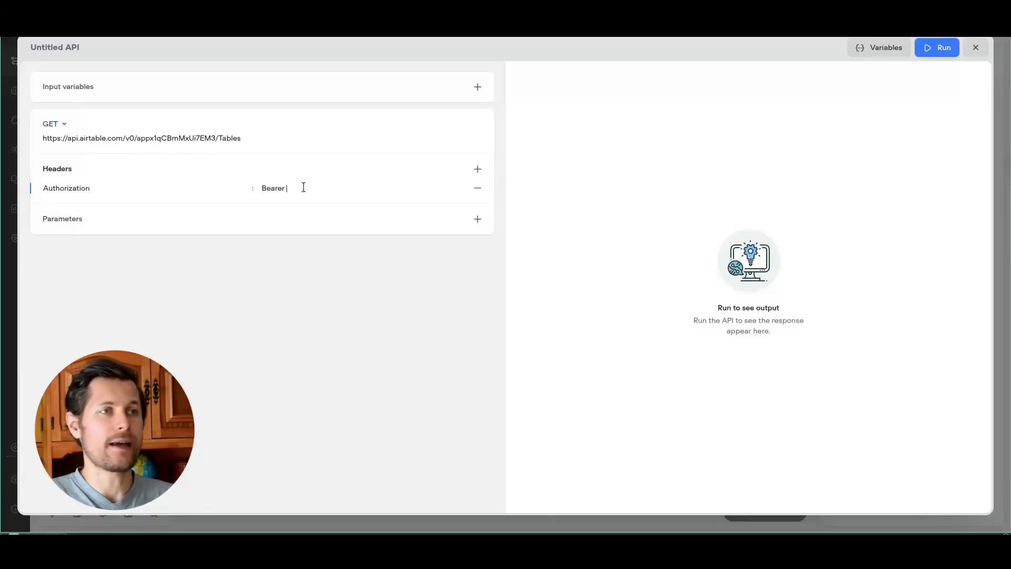
key("super+1")
key("super+2")
key("super+3")
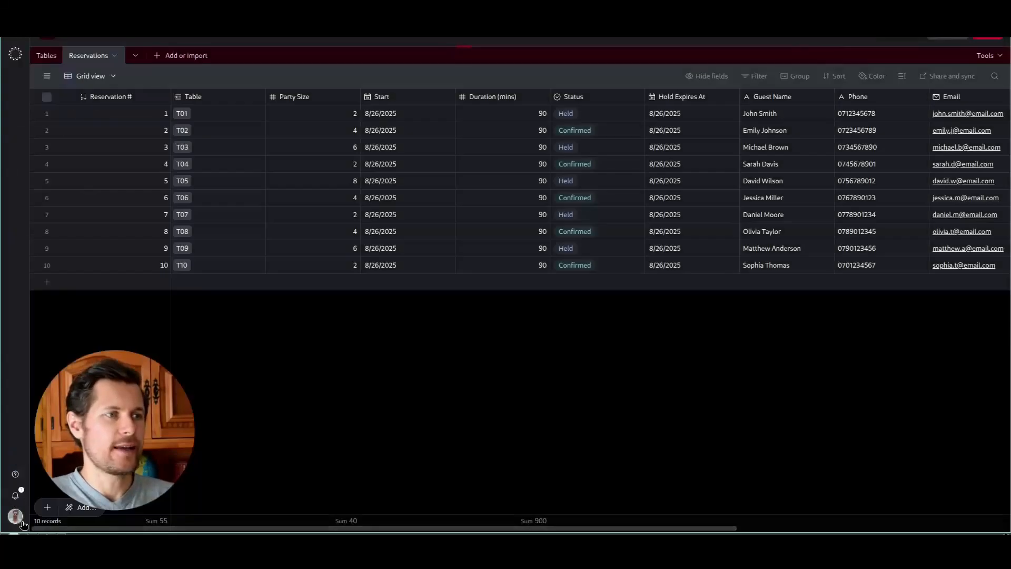
Step: Visit Airtable's personal access tokens page and draft a token with record read/write scopes, then cancel
left_click(15, 516)
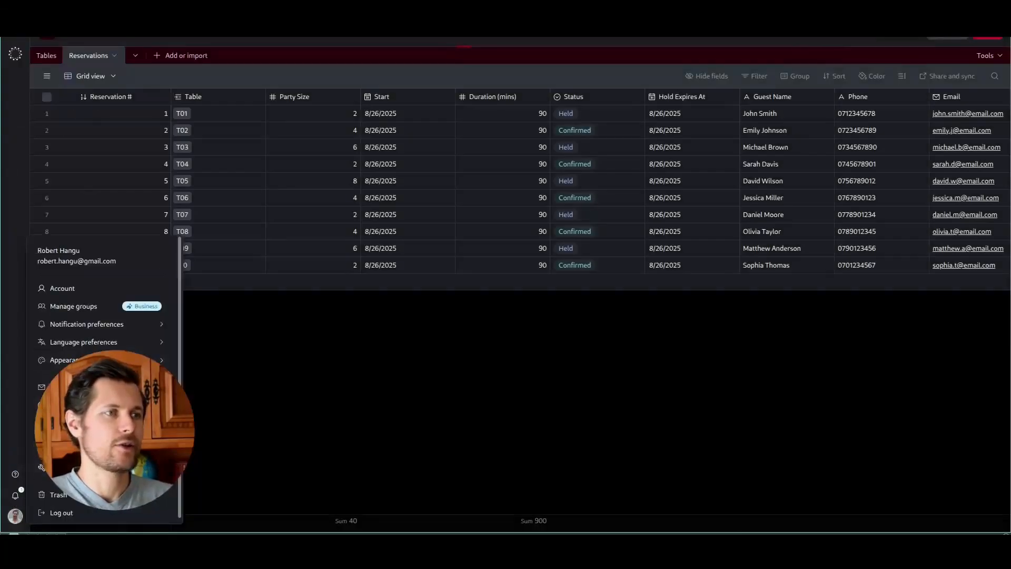
left_click(86, 291)
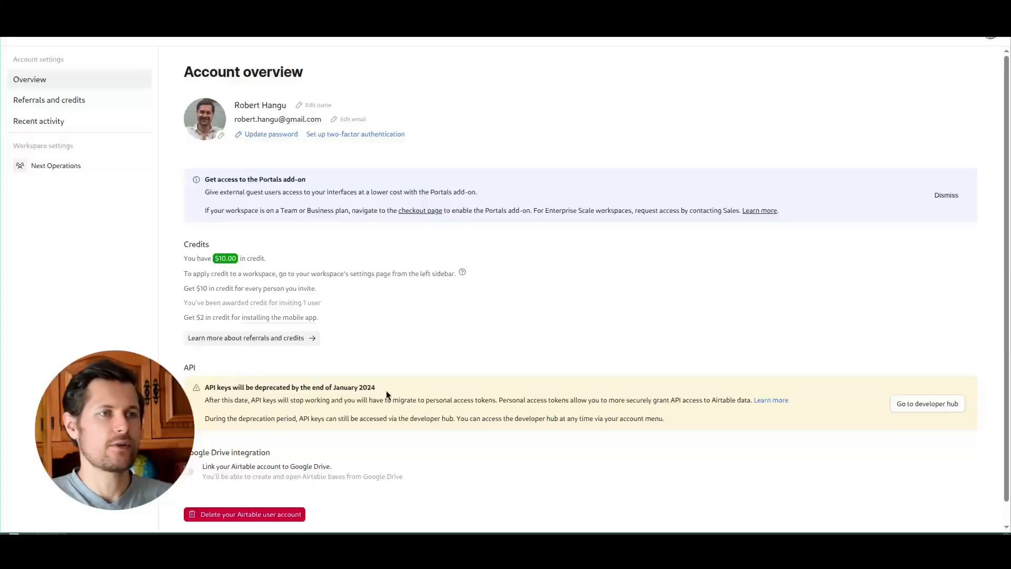
left_click(916, 405)
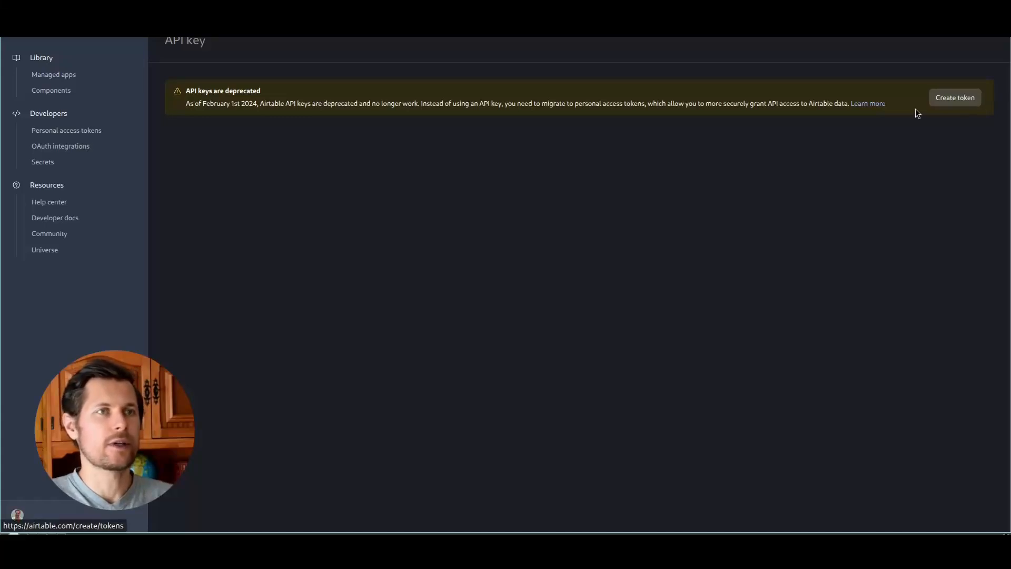
left_click(916, 112)
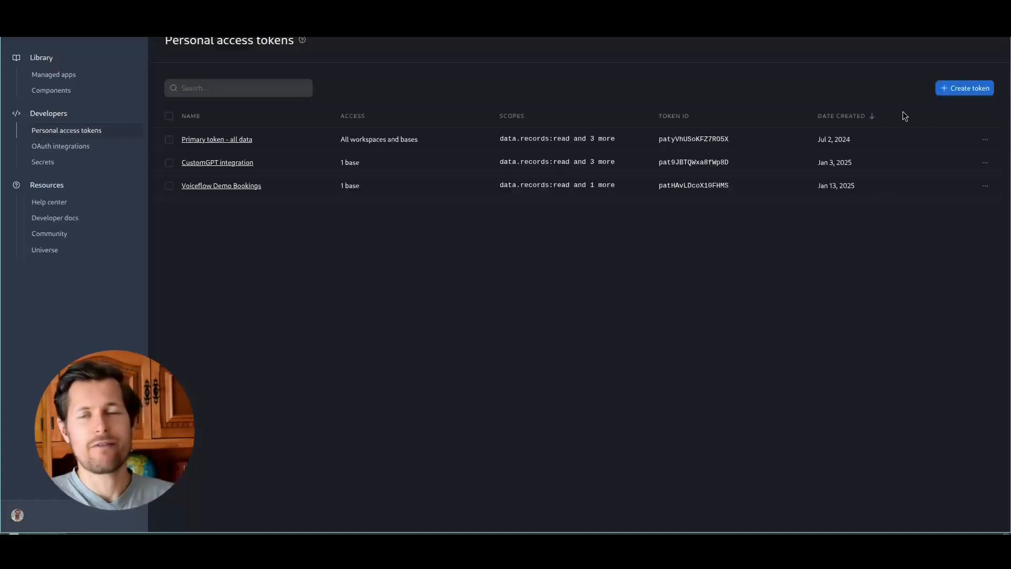
left_click(957, 94)
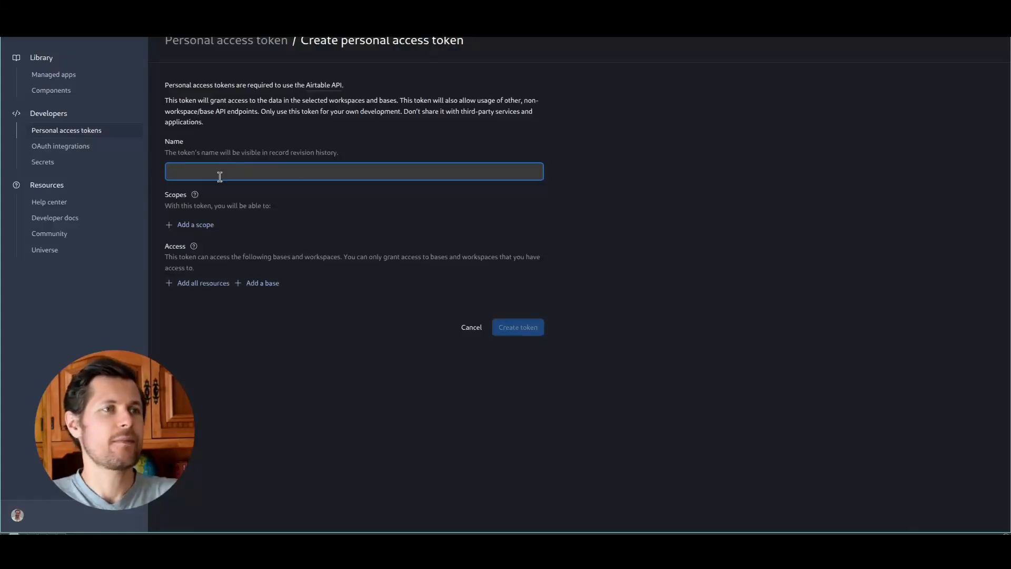
left_click(194, 224)
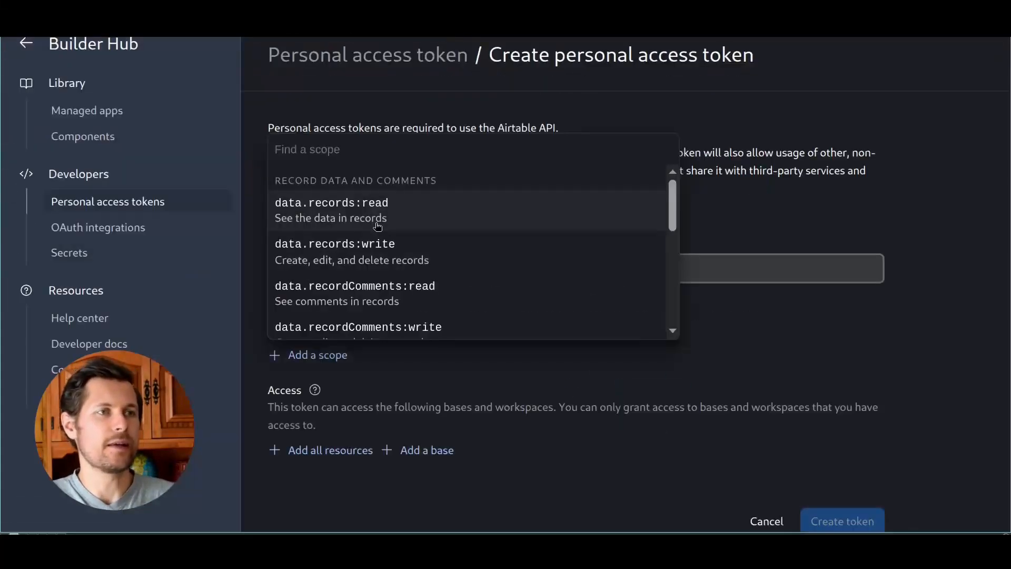
left_click(395, 210)
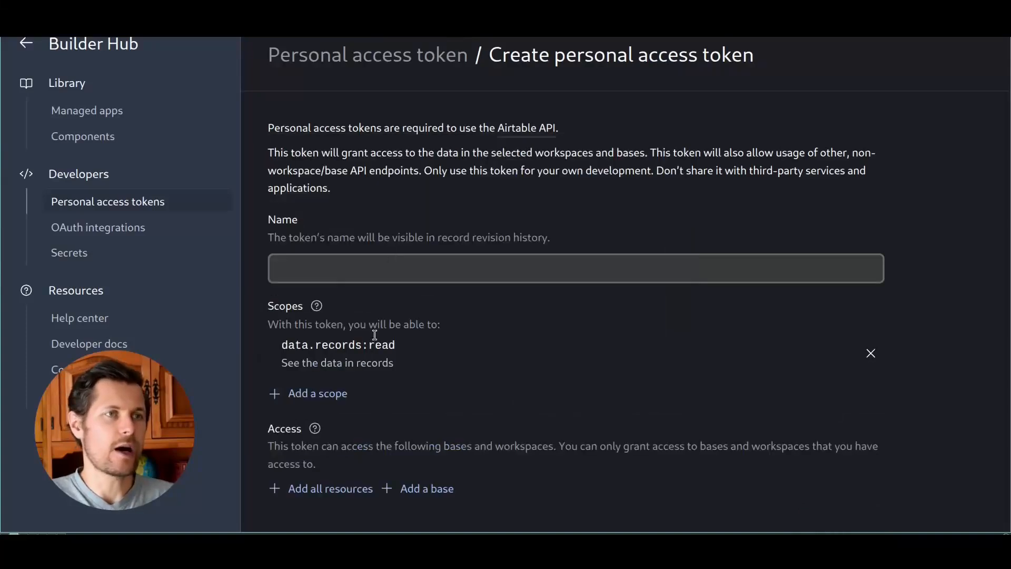
left_click(337, 394)
scroll(427, 285, "down", 5)
left_click(456, 82)
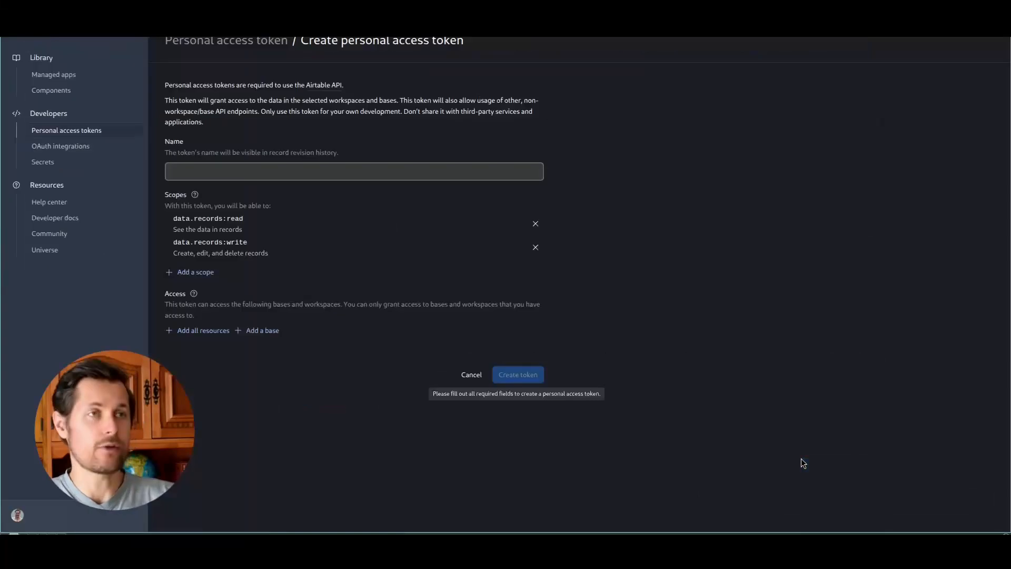
left_click(472, 374)
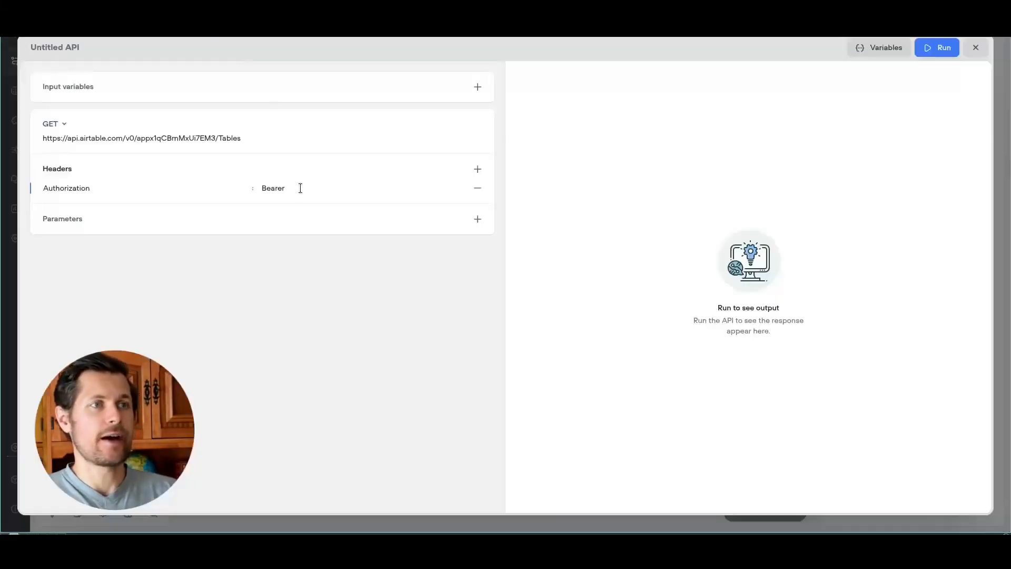
Step: Replace the Authorization header value with the pasted access token
double_click(300, 188)
key("BackSpace")
key("ctrl+v")
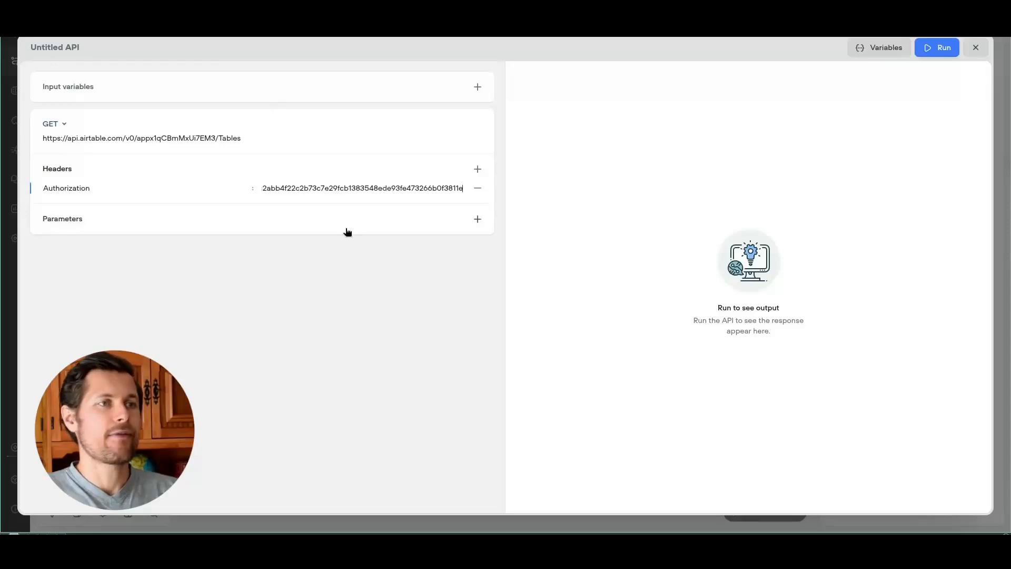
Step: Rename the API request to 'get tables' and run it
left_click(51, 46)
type("get tables")
key("Return")
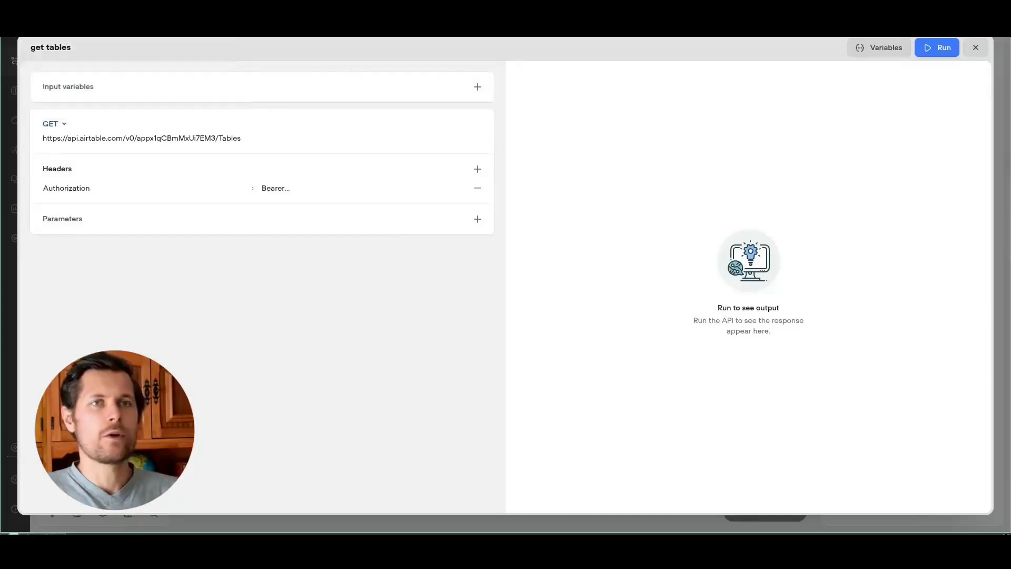
left_click(936, 47)
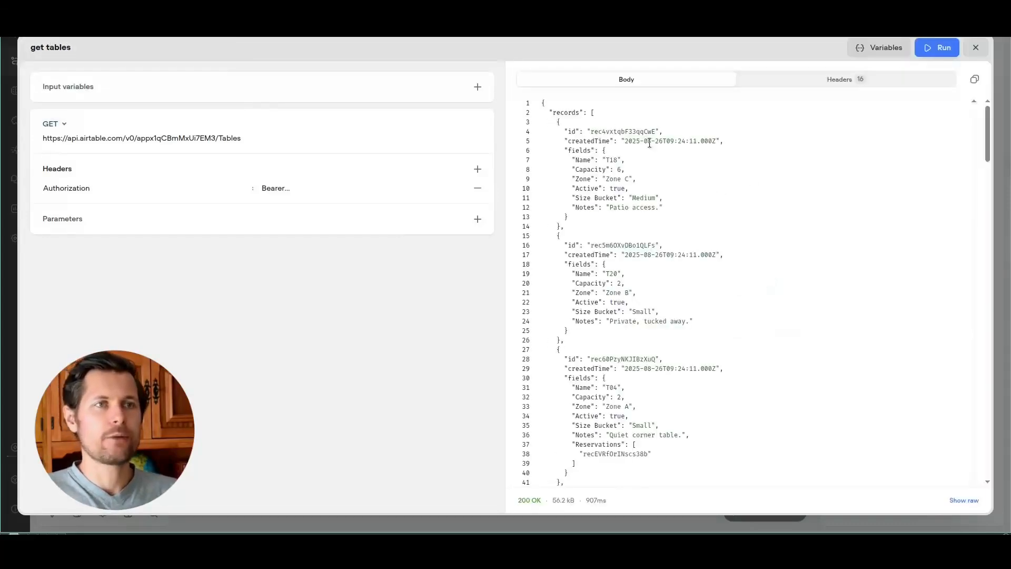
Step: Check the returned records, such as T18's Capacity and Zone C, against the Airtable Tables grid
left_click_drag(580, 111, 591, 226)
left_click_drag(620, 274, 631, 311)
left_click(686, 322)
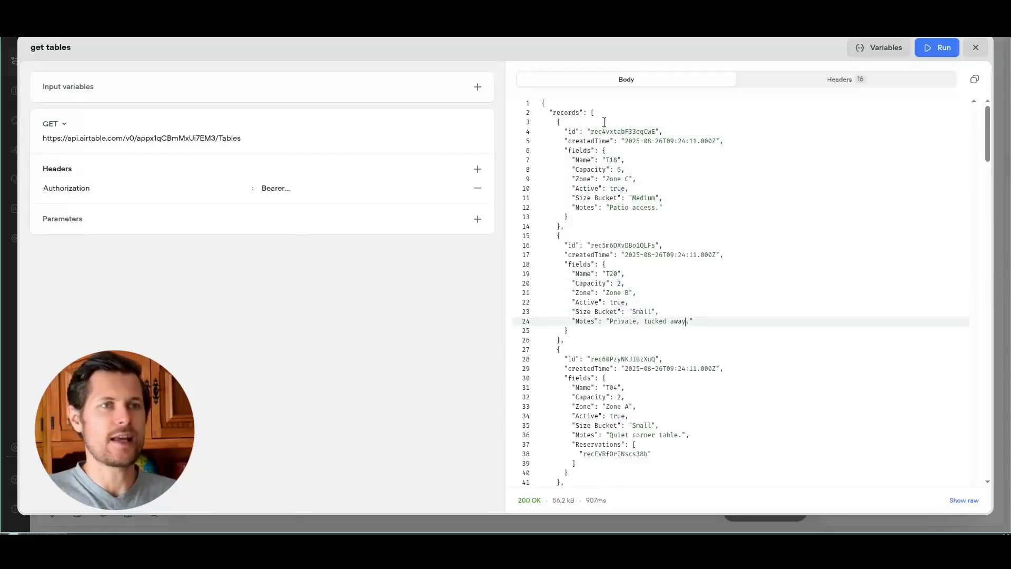
double_click(609, 159)
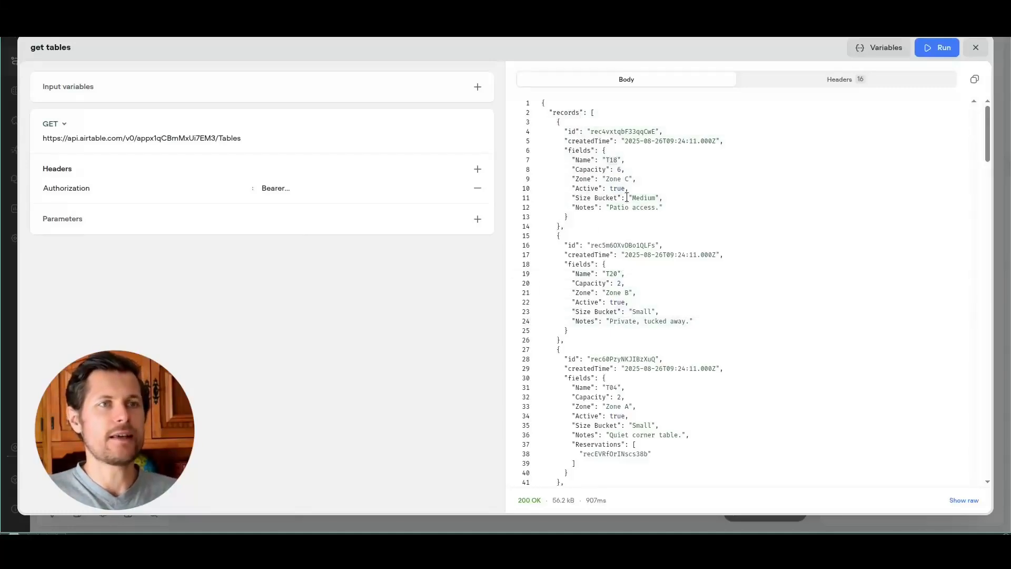
left_click(614, 169)
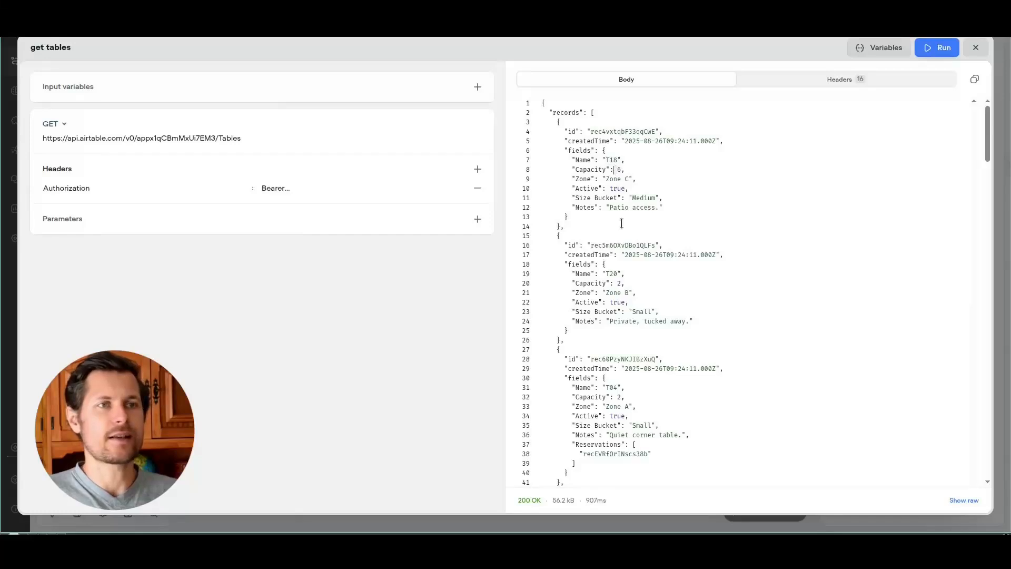
left_click(632, 179)
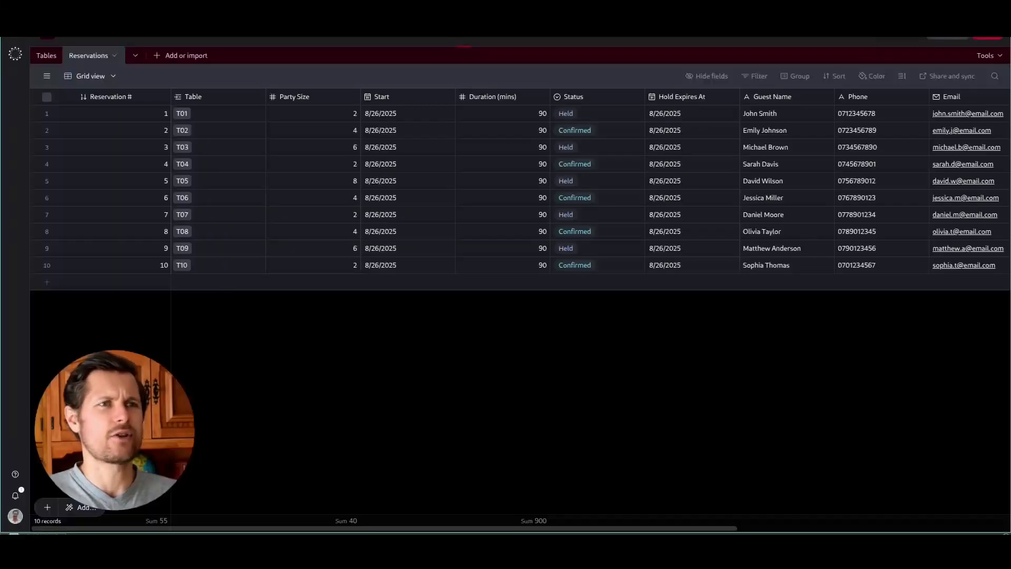
left_click(46, 55)
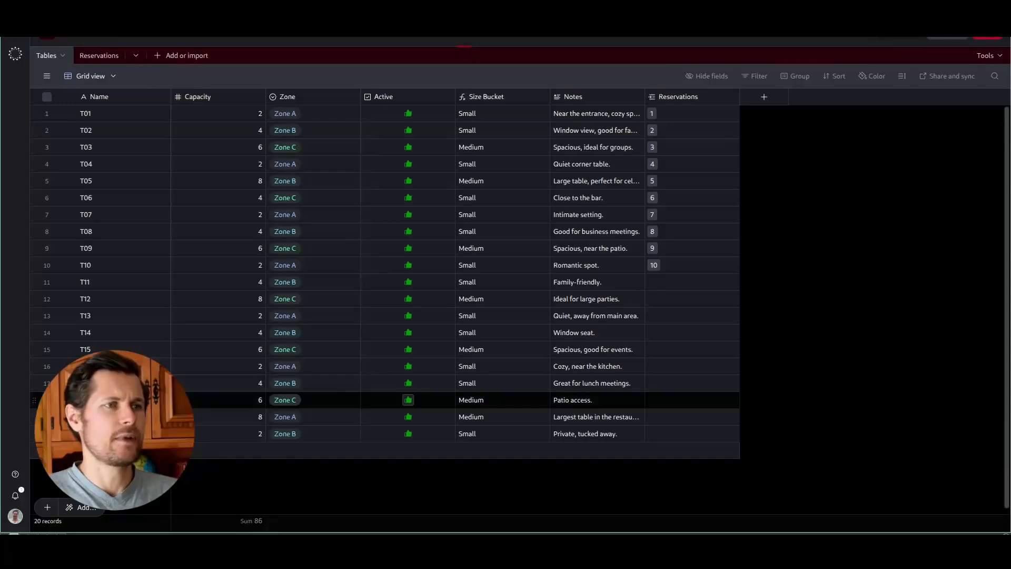
left_click(309, 405)
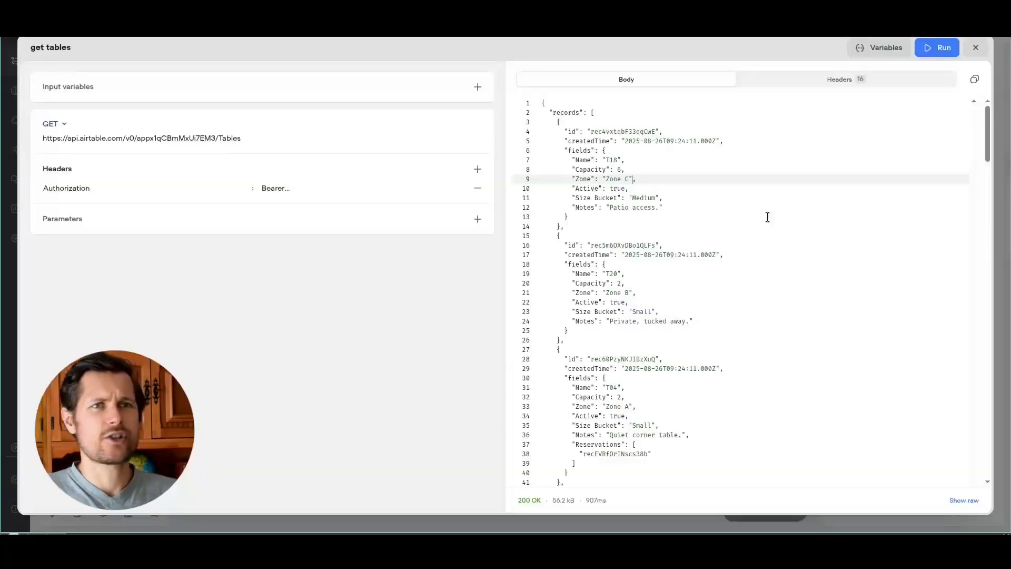
left_click(982, 48)
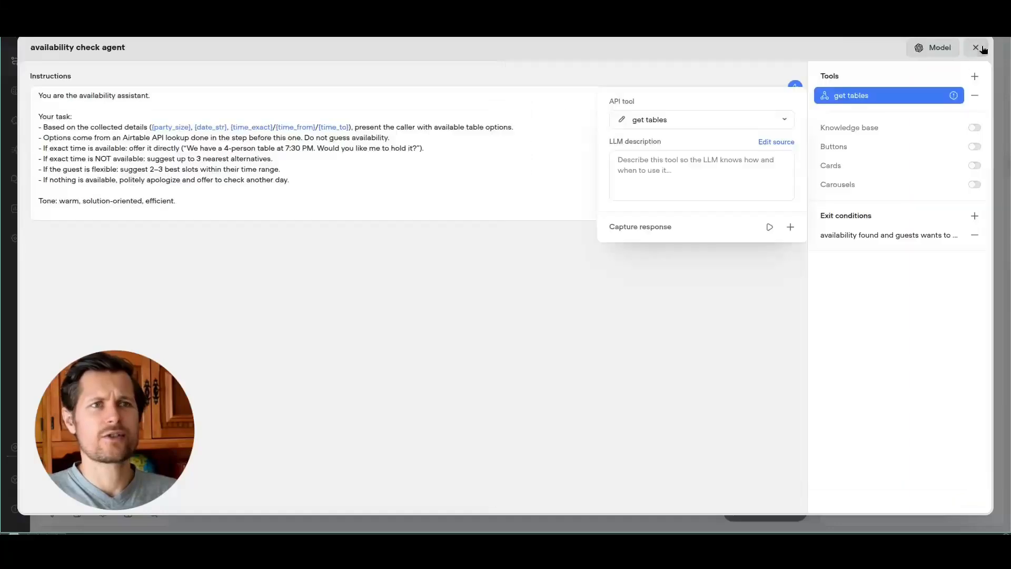
Step: Describe get tables as 'use this tool when you need information about all tables…', then close the agent editor
left_click(707, 86)
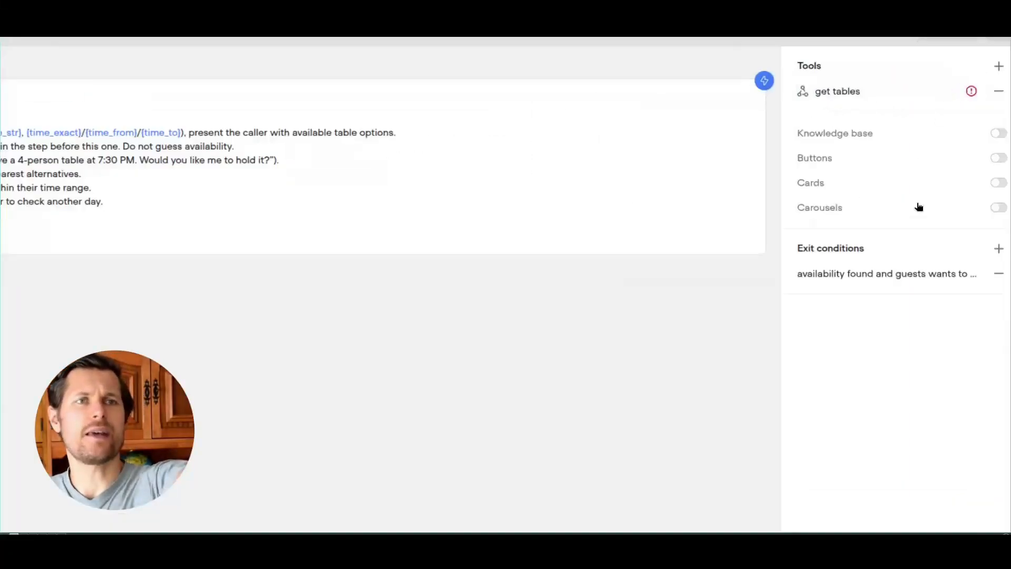
mouse_move(910, 126)
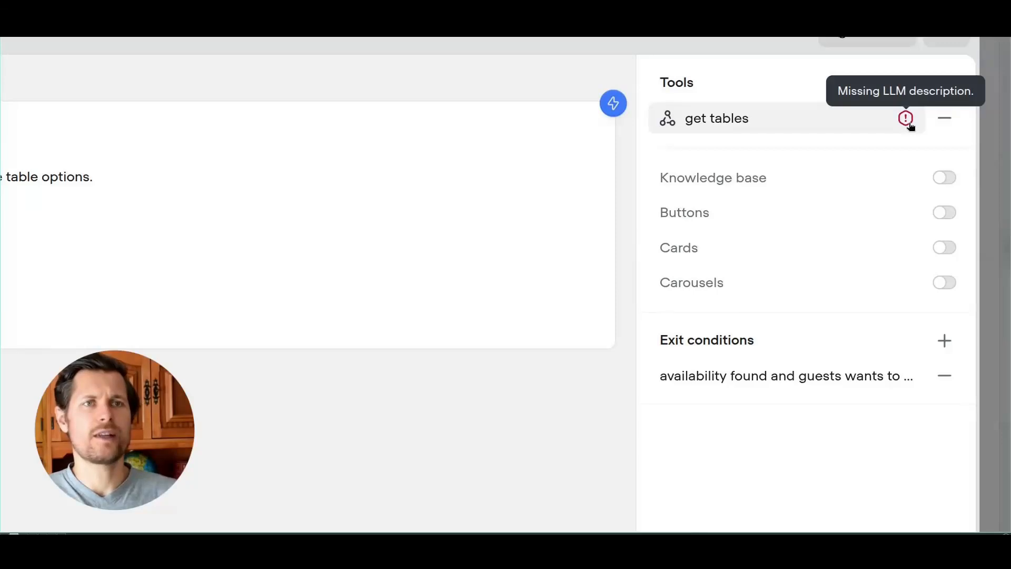
left_click(814, 131)
left_click(484, 242)
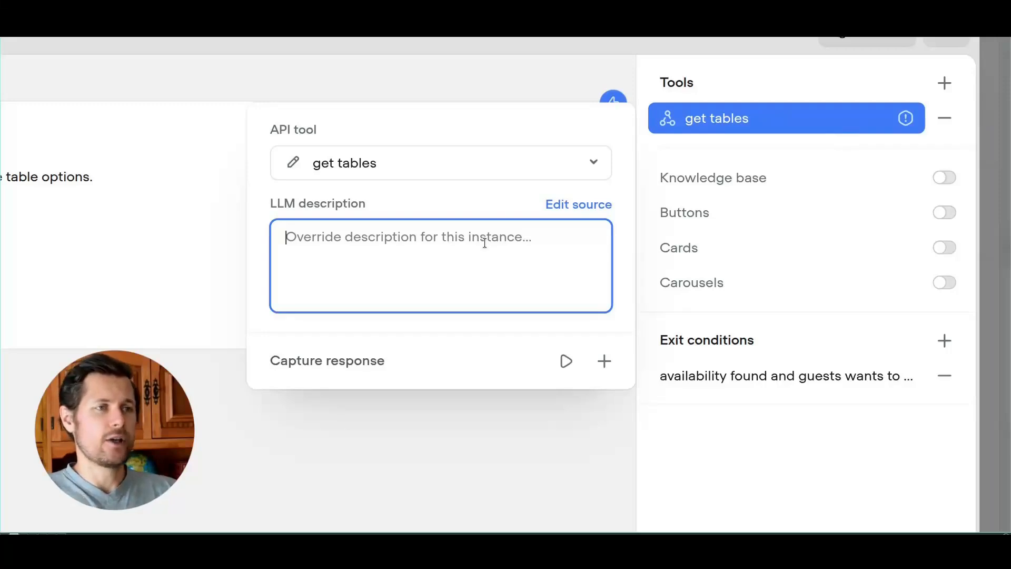
type("use this tool when you need information about all tables that are available in the restaurant, such as table name, size, location, and other relevant information.")
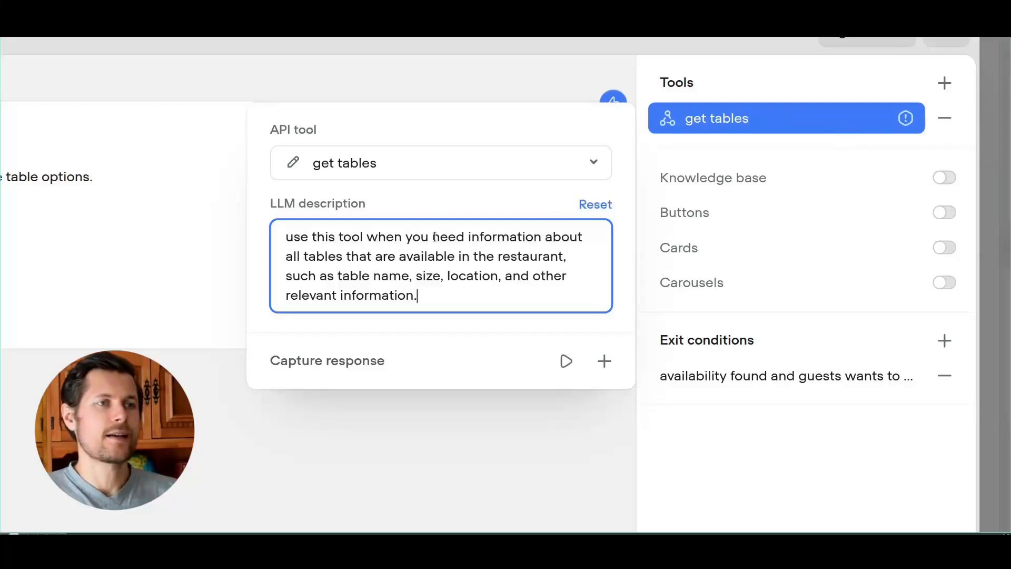
left_click_drag(328, 256, 415, 257)
left_click(468, 256)
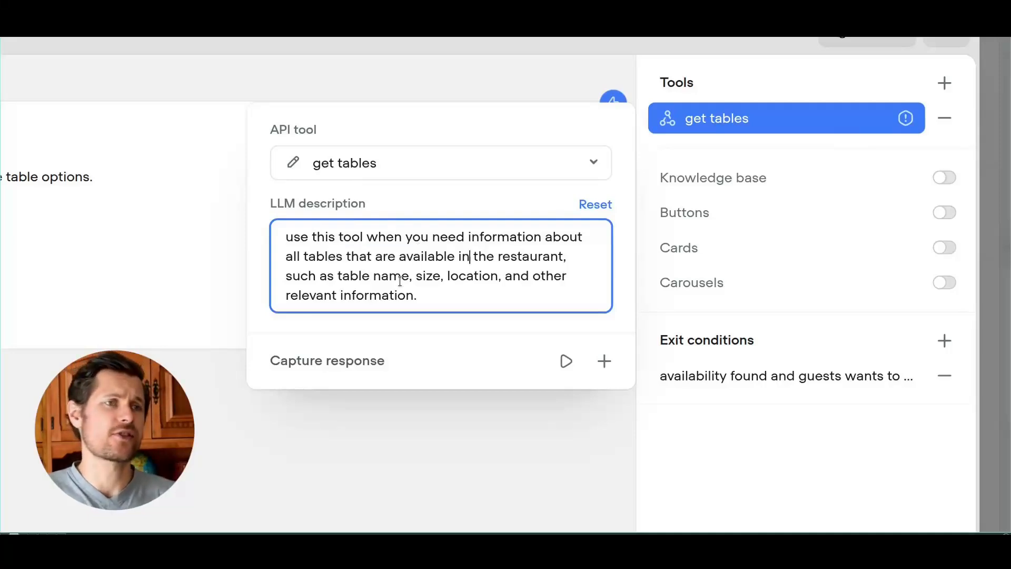
left_click(815, 134)
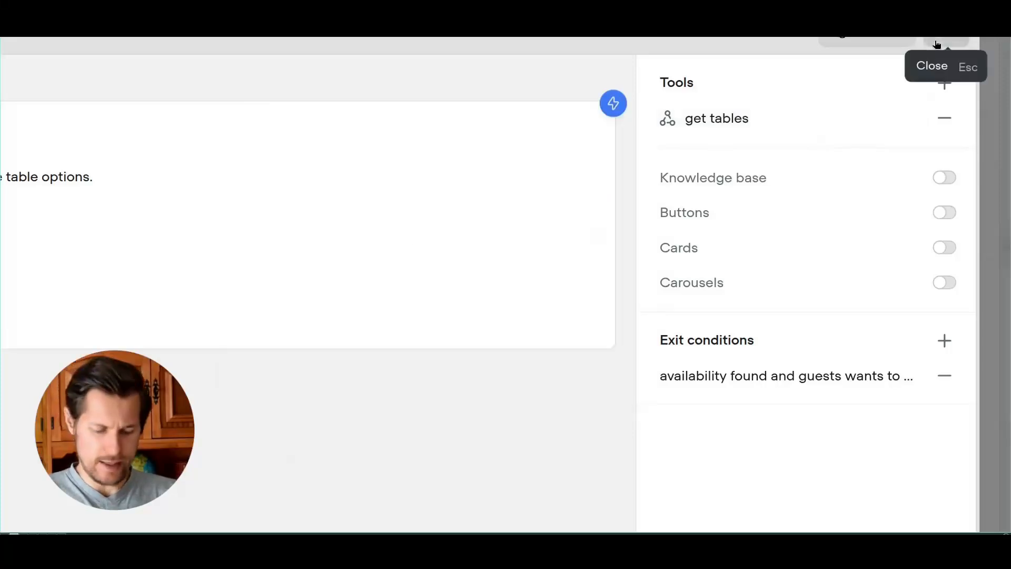
left_click(937, 44)
left_click(463, 219)
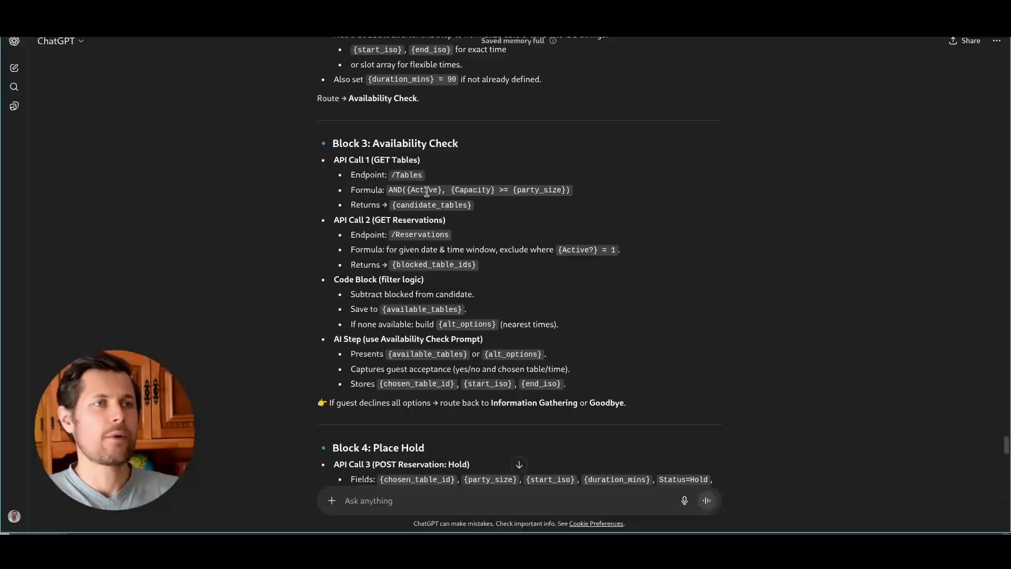
Step: Highlight the GET Reservations call in ChatGPT's Block 3 availability plan
left_click_drag(382, 219, 434, 232)
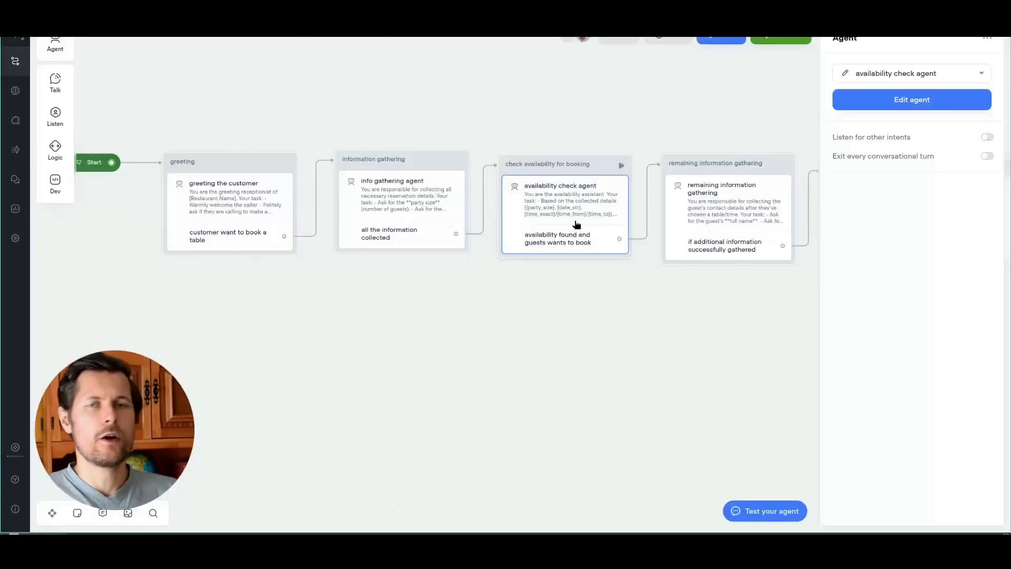
Step: Remove the leftover Untitled API tool and create a fresh API tool on the availability agent
left_click(948, 99)
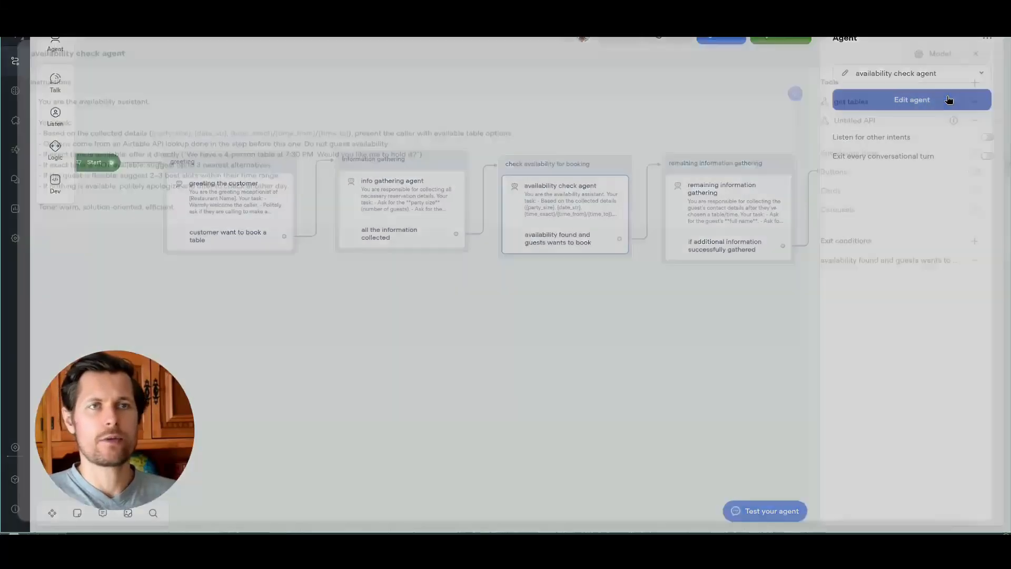
left_click(974, 114)
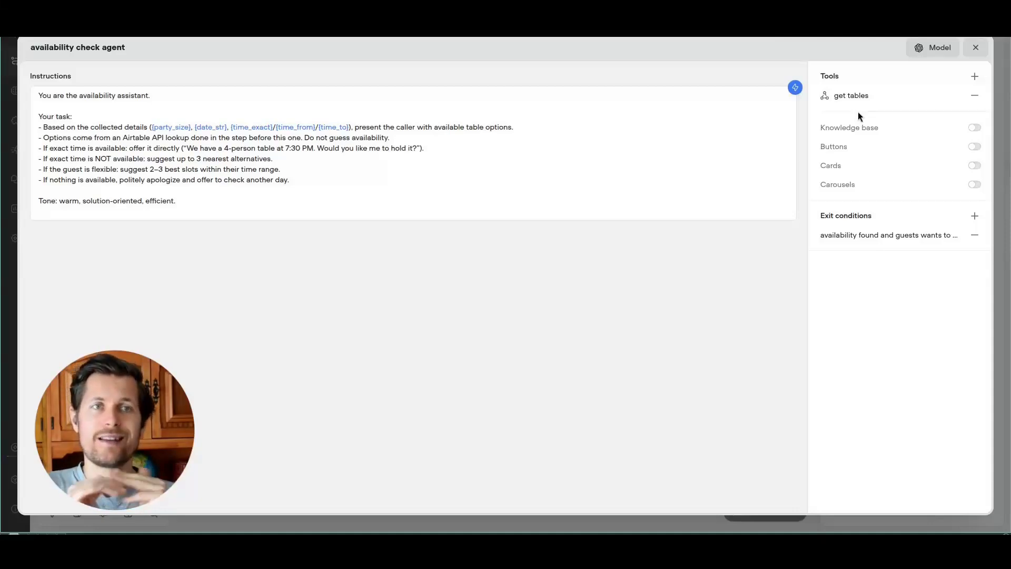
left_click(974, 76)
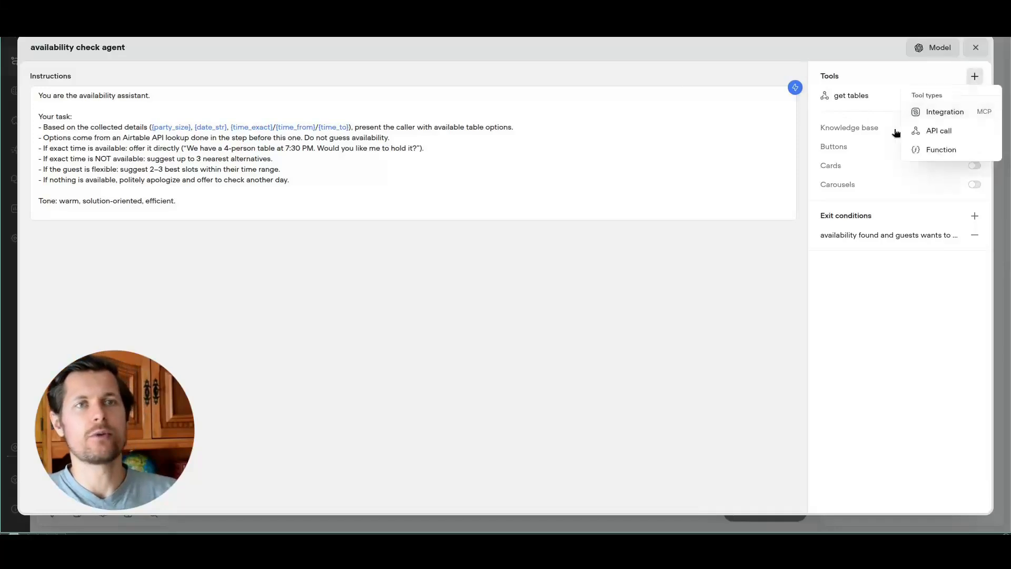
left_click(917, 131)
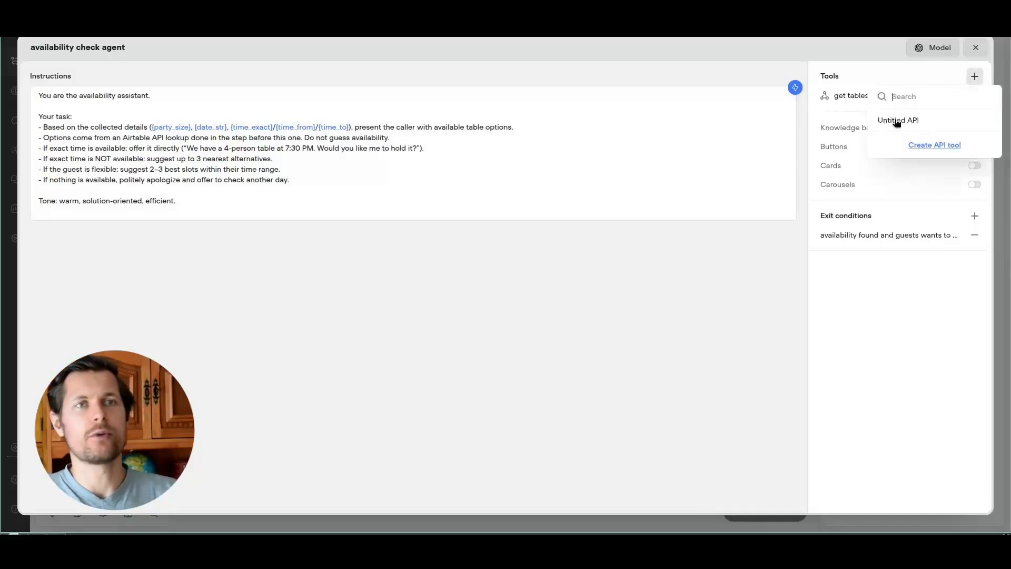
left_click(916, 144)
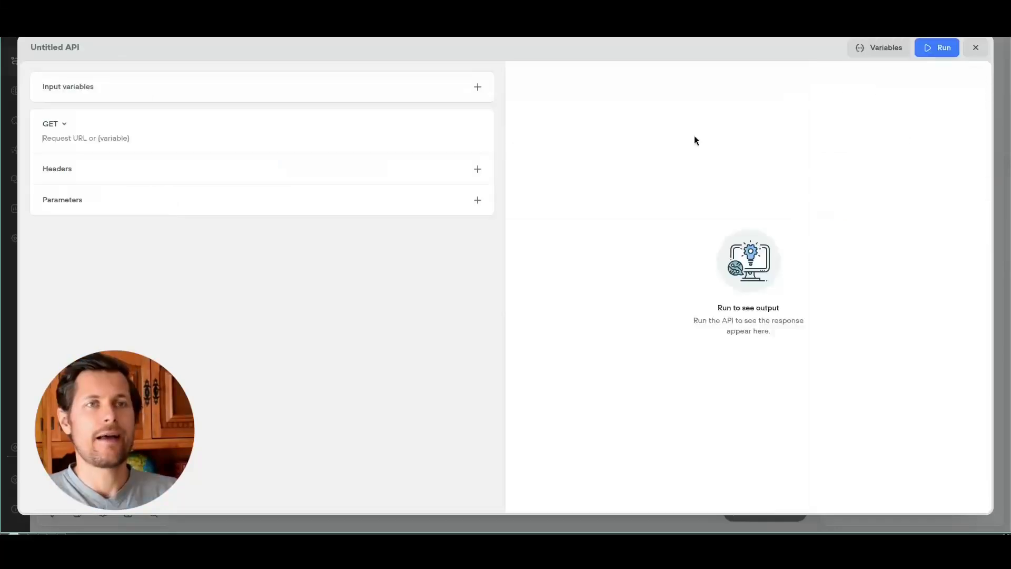
Step: Name the new tool 'get conflicting reservations'
left_click(55, 48)
type("get reservations")
key("ctrl+Left")
key("Left")
type("conflicting")
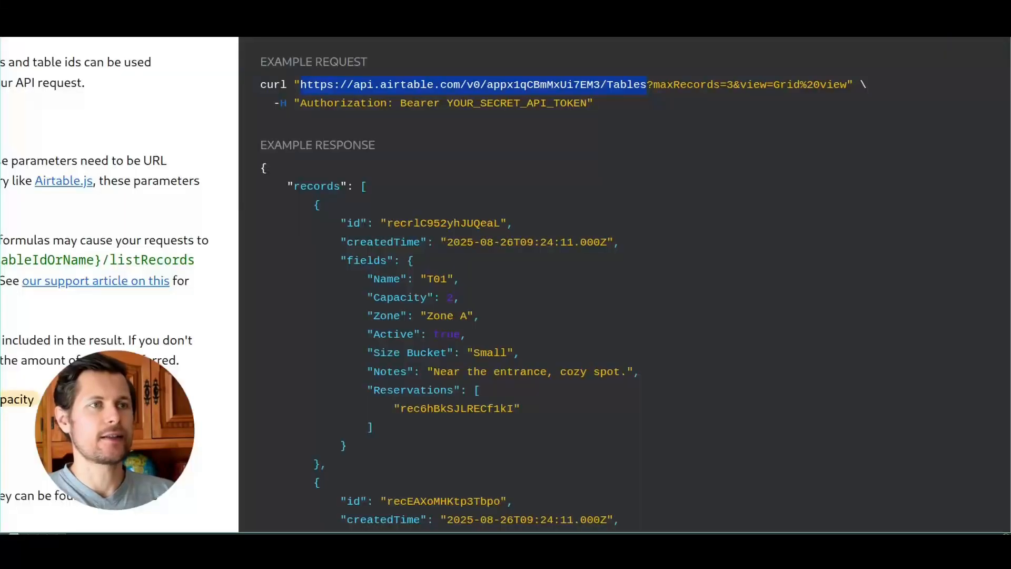
Step: Look up the filterByFormula parameter in the Airtable API documentation
scroll(260, 195, "left", 5)
scroll(260, 195, "down", 5)
scroll(281, 194, "down", 2)
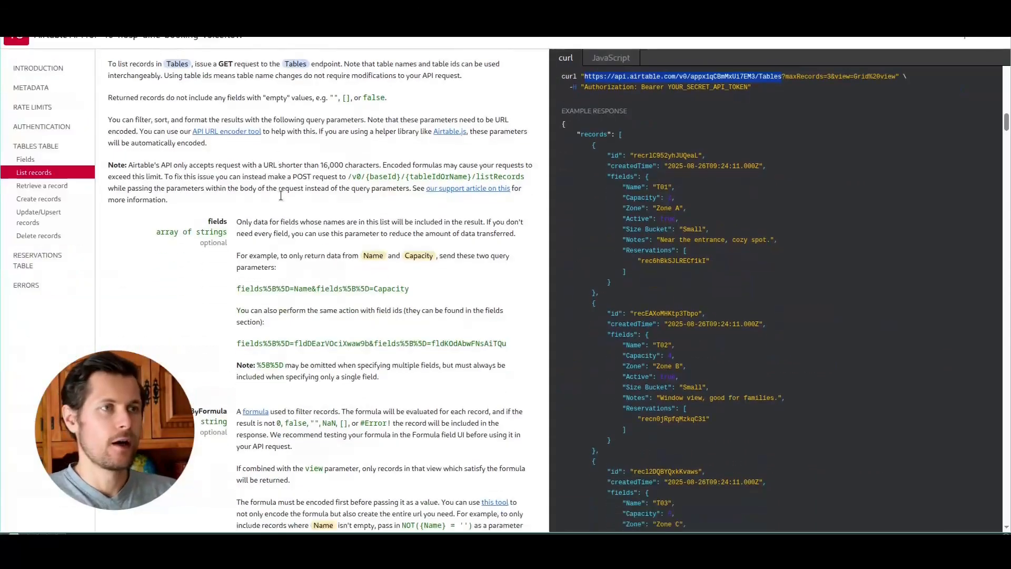
left_click_drag(174, 340, 228, 339)
left_click(224, 335)
double_click(224, 337)
Step: Go to the Reservations table's List records example and select its request URL
scroll(583, 72, "up", 2)
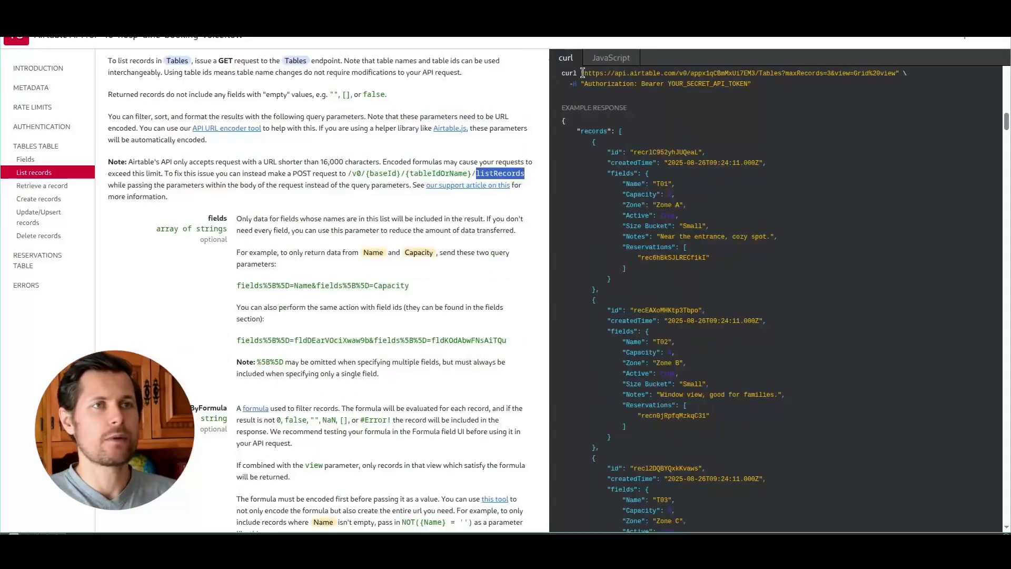
left_click_drag(583, 73, 616, 73)
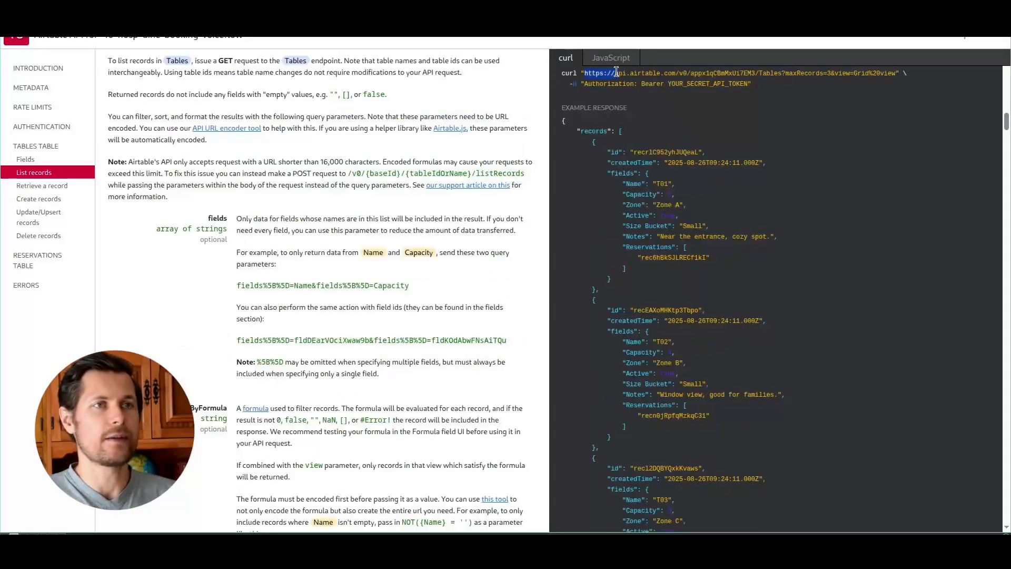
left_click(38, 256)
left_click_drag(583, 97, 804, 96)
key("ctrl+c")
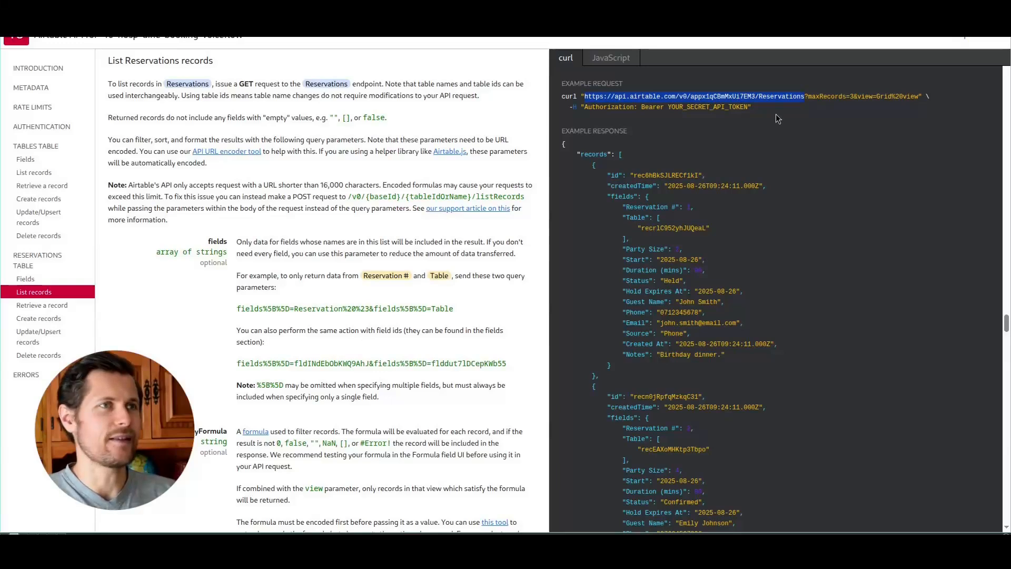
Step: Set the method to POST and the URL to the Reservations endpoint plus /listRecords
left_click(212, 2)
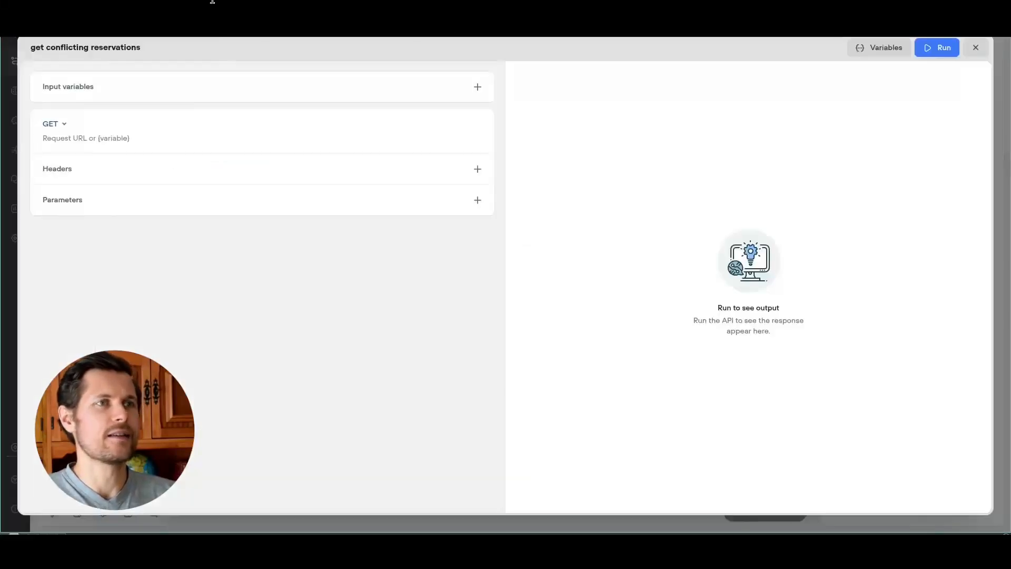
left_click(53, 123)
left_click(61, 160)
left_click(66, 137)
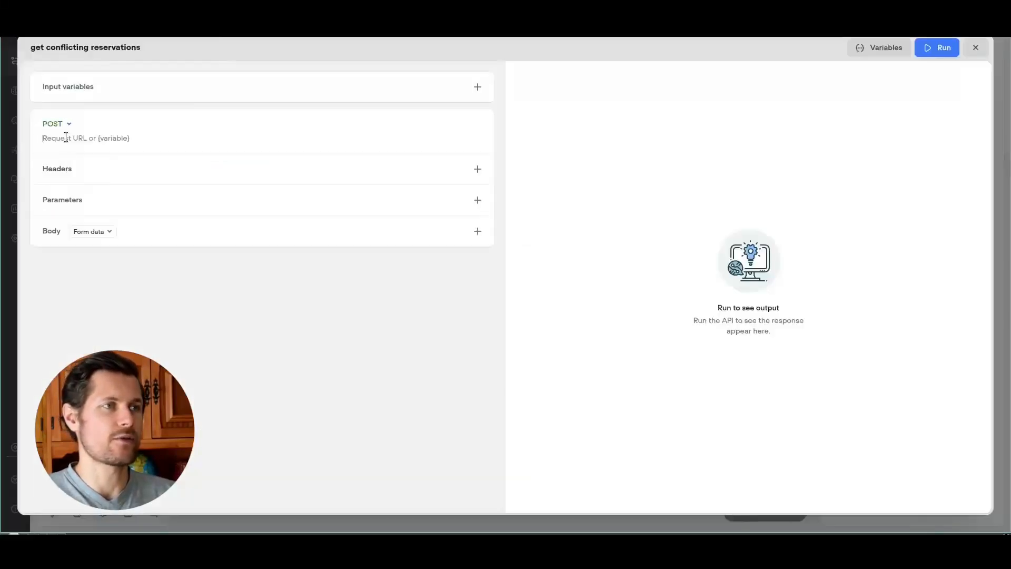
key("ctrl+v")
type("/")
key("ctrl+v")
key("ctrl+z")
type("listRecords")
key("BackSpace")
key("End")
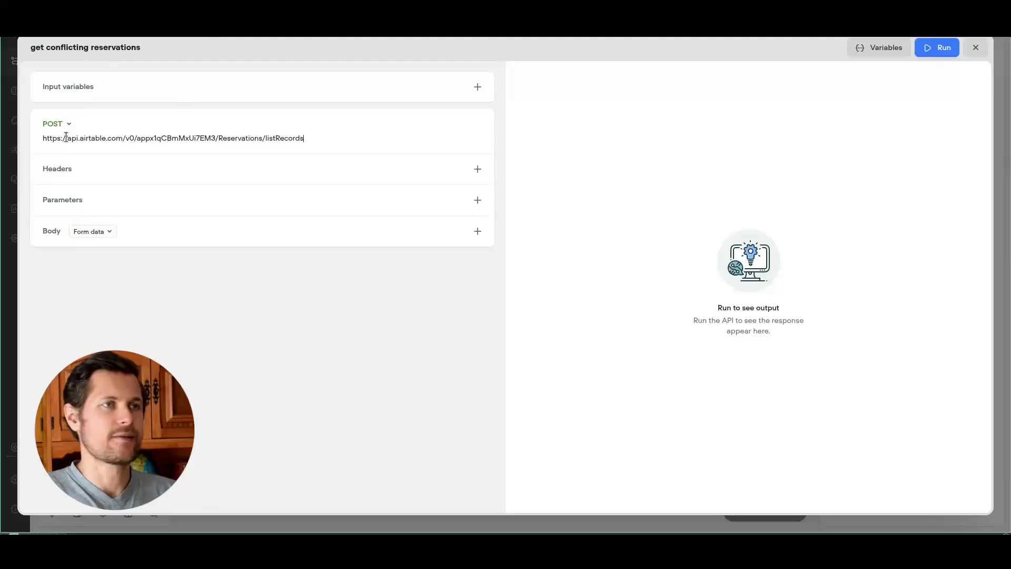
Step: Add an Authorization header holding the bearer token
left_click(65, 169)
type("Authorization")
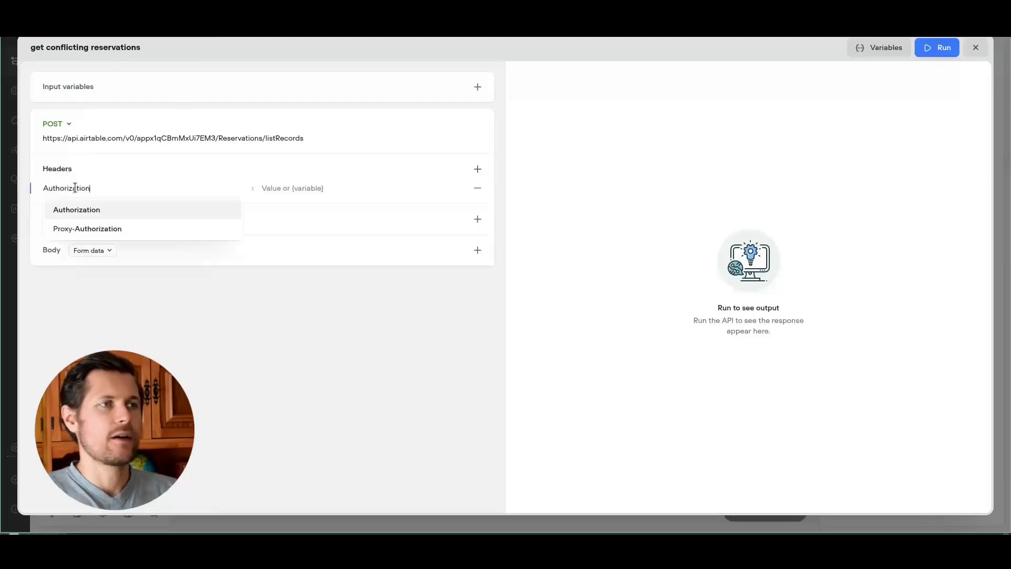
key("Tab")
key("ctrl+v")
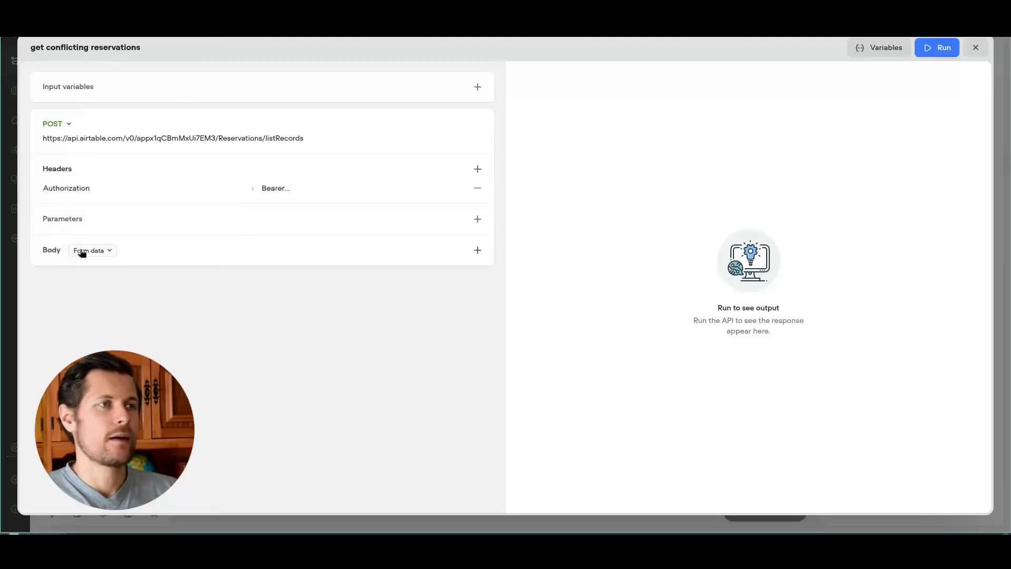
Step: Set a Raw JSON body with the filterByFormula formula joined onto a single line
left_click(83, 251)
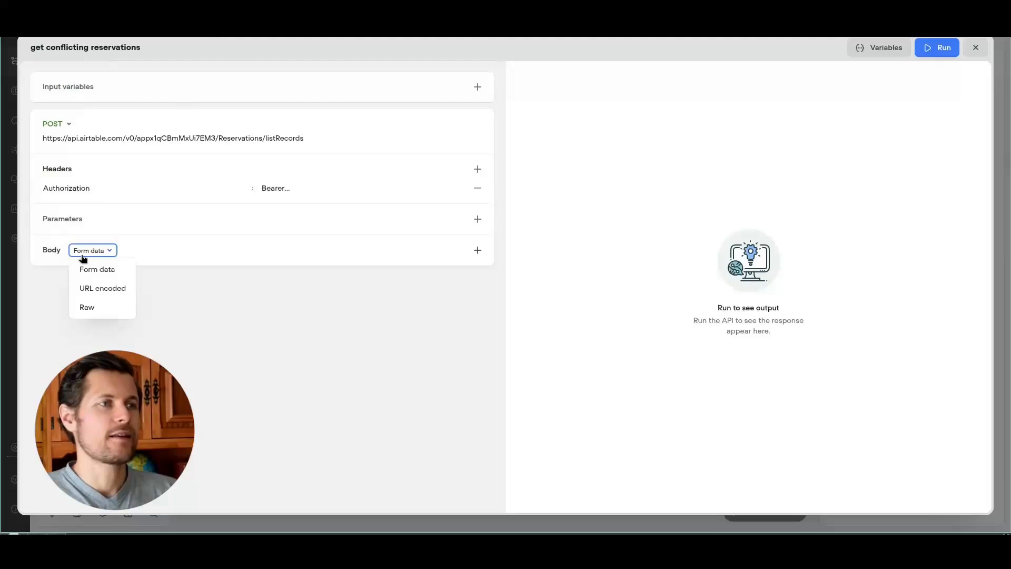
left_click(89, 307)
left_click(126, 269)
type("{")
key("Return")
type("\"")
key("super+1")
key("super+2")
type("filterByFo")
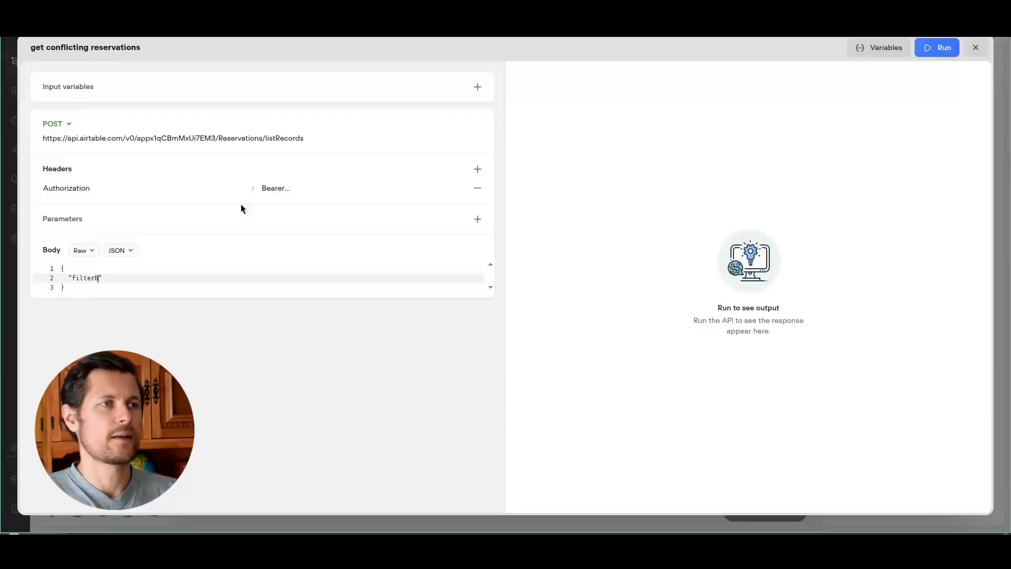
type("rmula\": \"")
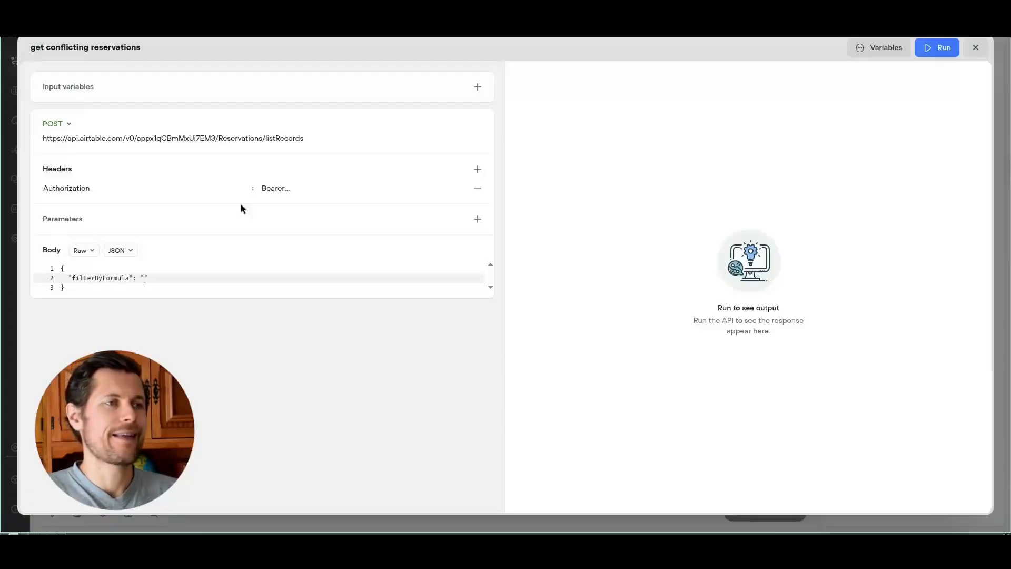
key("ctrl+v")
key("Up")
key("Up")
key("Up")
key("Up")
key("Up")
key("Up")
key("Up")
key("Up")
key("Up")
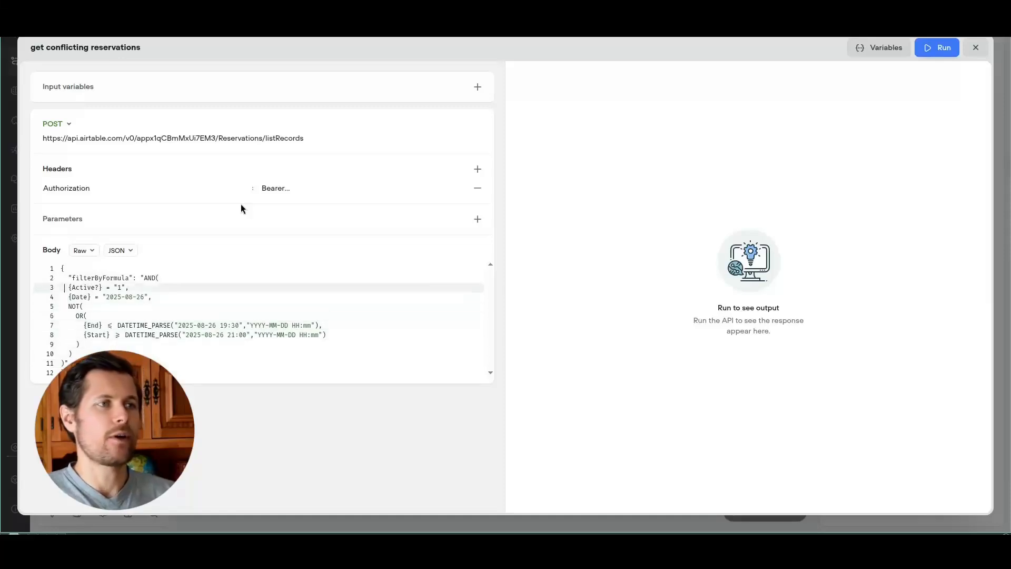
key("End")
key("Delete")
key("Delete")
key("Delete")
key("Delete")
key("Delete")
key("Delete")
key("Delete")
key("Delete")
key("Delete")
key("Delete")
key("Delete")
key("Delete")
key("Delete")
key("Delete")
key("Delete")
key("Delete")
key("Delete")
key("Delete")
key("Delete")
key("Delete")
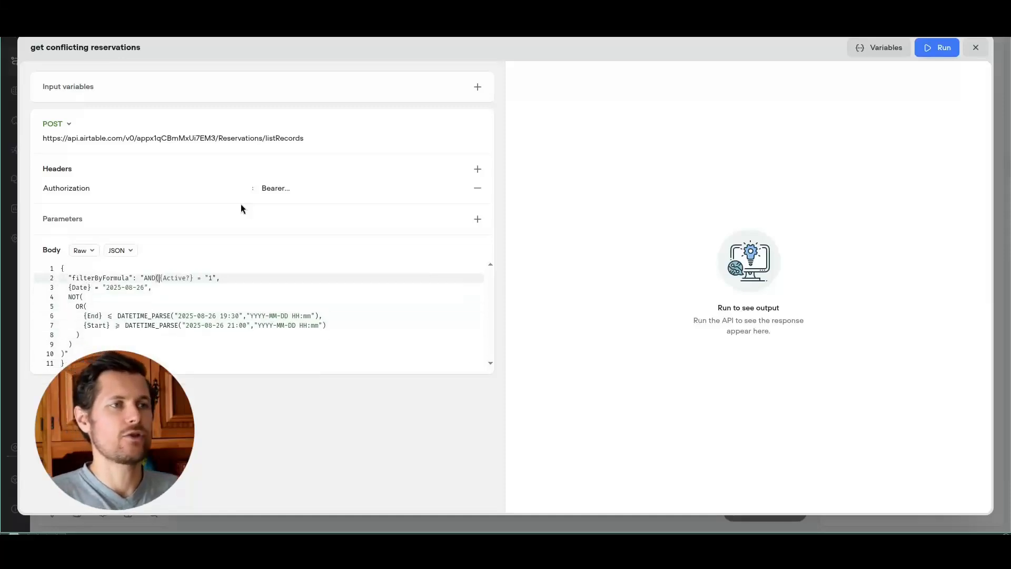
Step: Add a reservationDate input variable described as 'the date the guest wants to reserve a table'
left_click(478, 86)
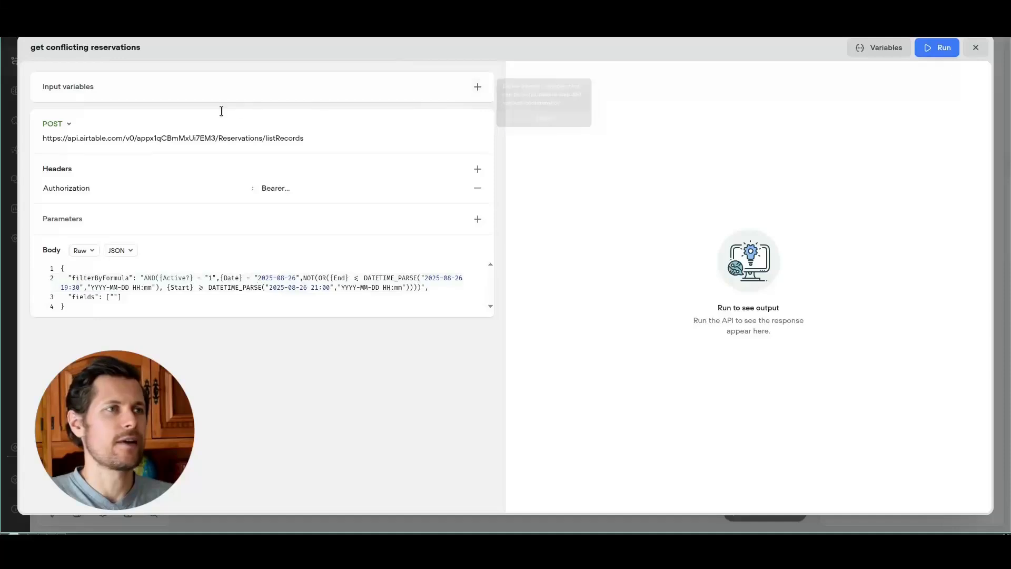
type("r")
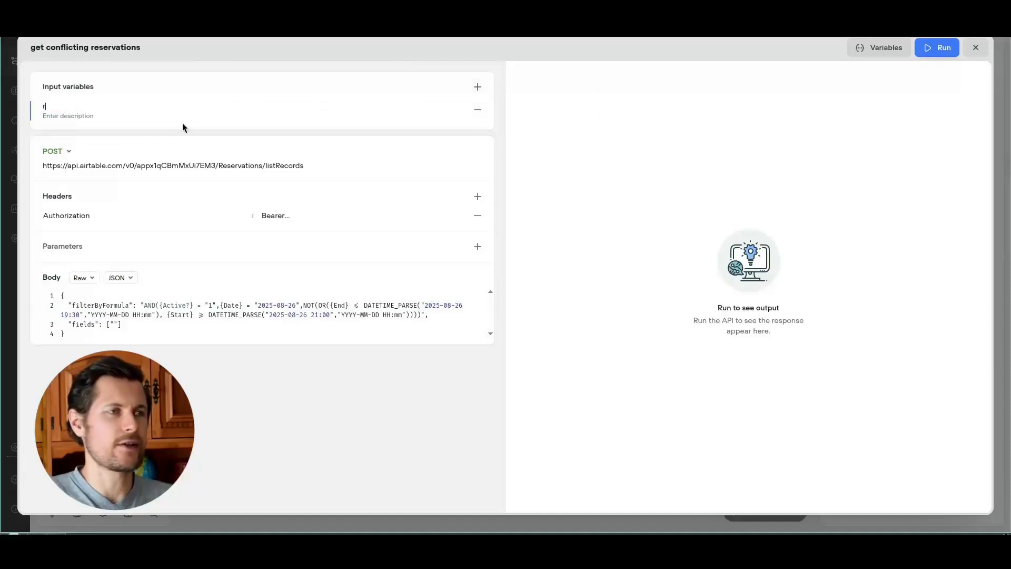
type("eservationDate")
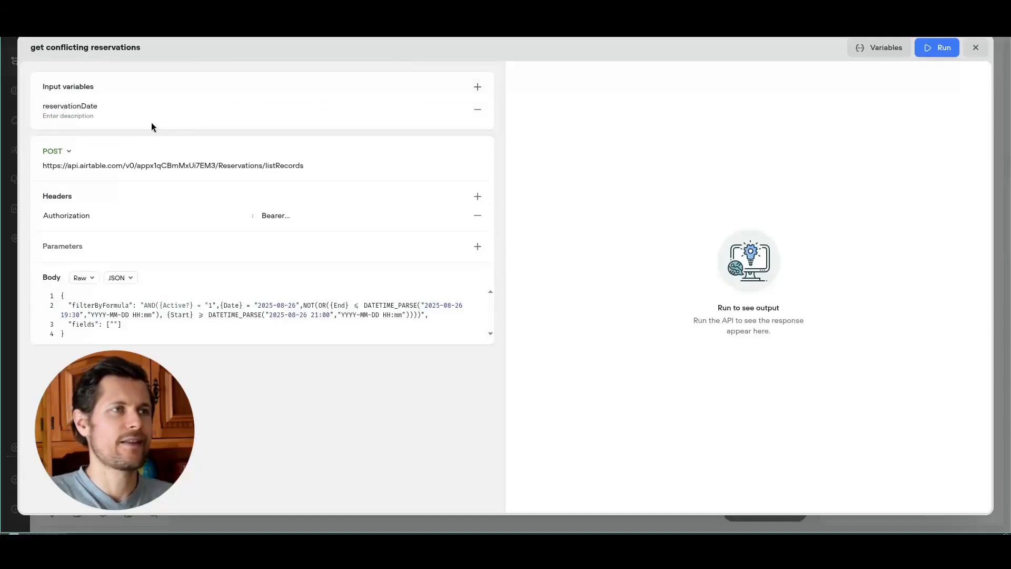
left_click(51, 117)
type("the date")
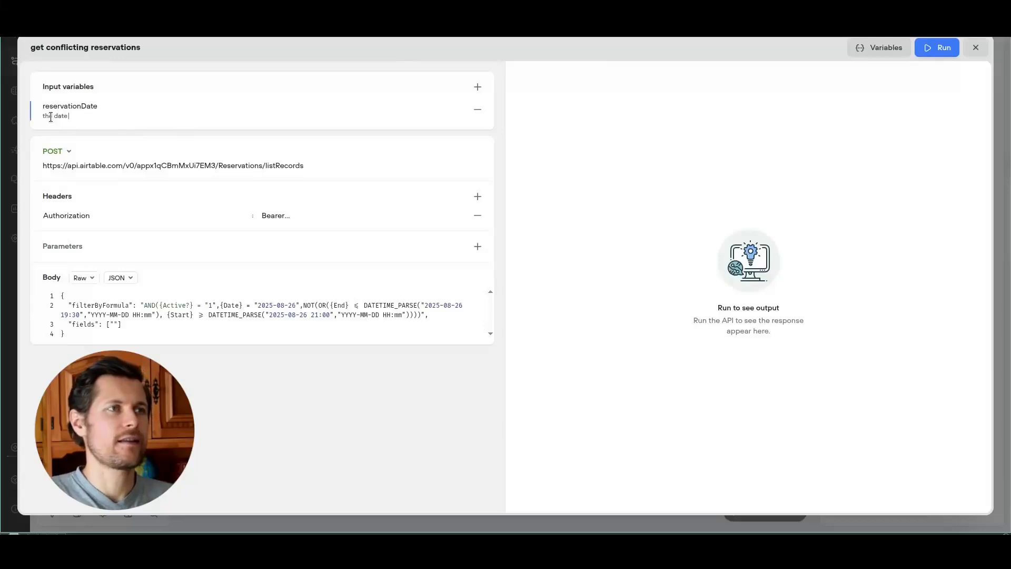
type(" the guest wants to reserve a table")
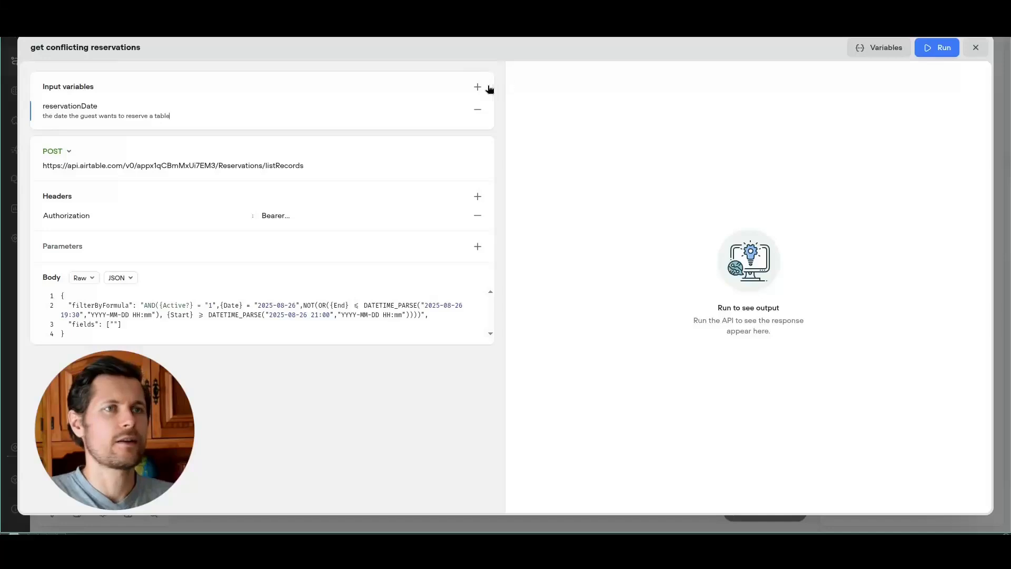
Step: Add a second input variable named startDateAndTime and begin its description
left_click(478, 86)
key("BackSpace")
type("start")
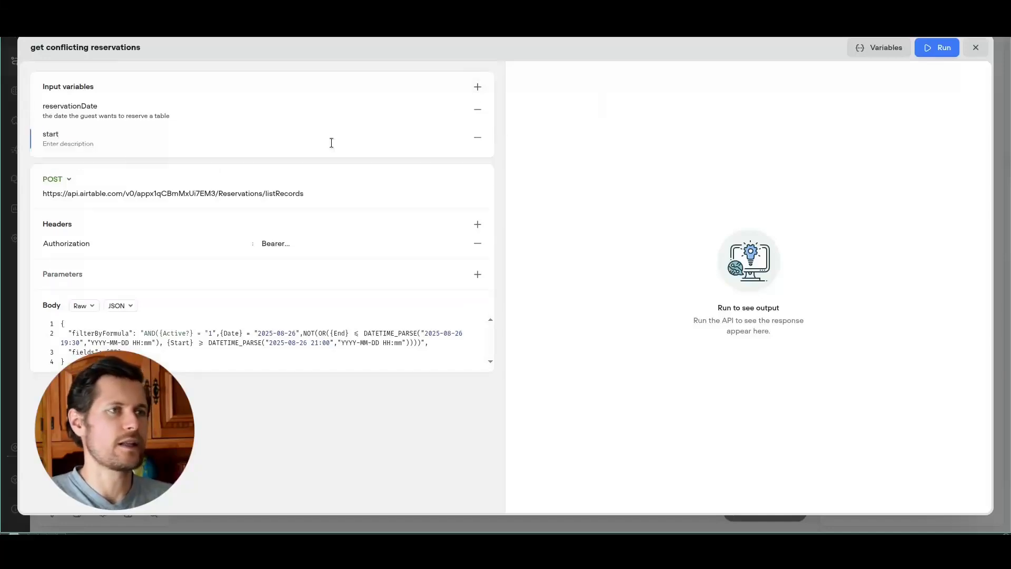
type("DateAndTime")
left_click(331, 143)
type("the start date and time the guest wants to reserve a table")
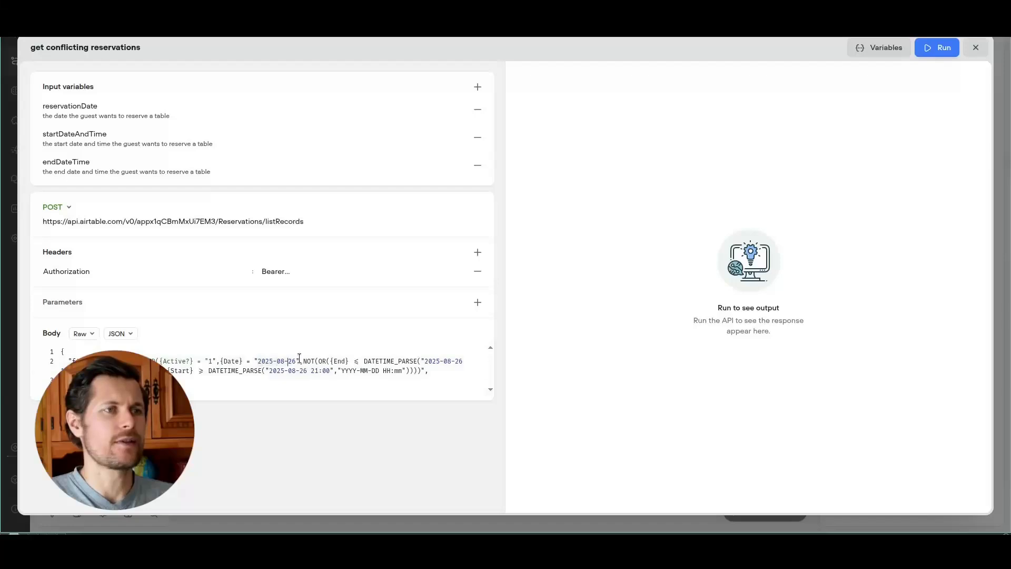
Step: Use {reservationDate} in the formula and backslash-escape the quotes around 1 and the date
type("{reservationDate")
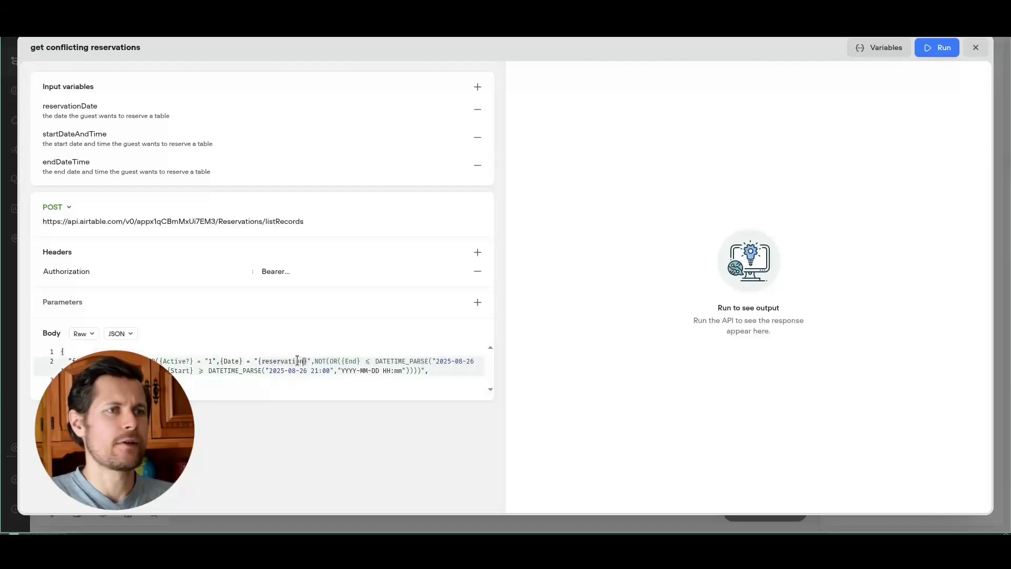
left_click_drag(450, 362, 103, 371)
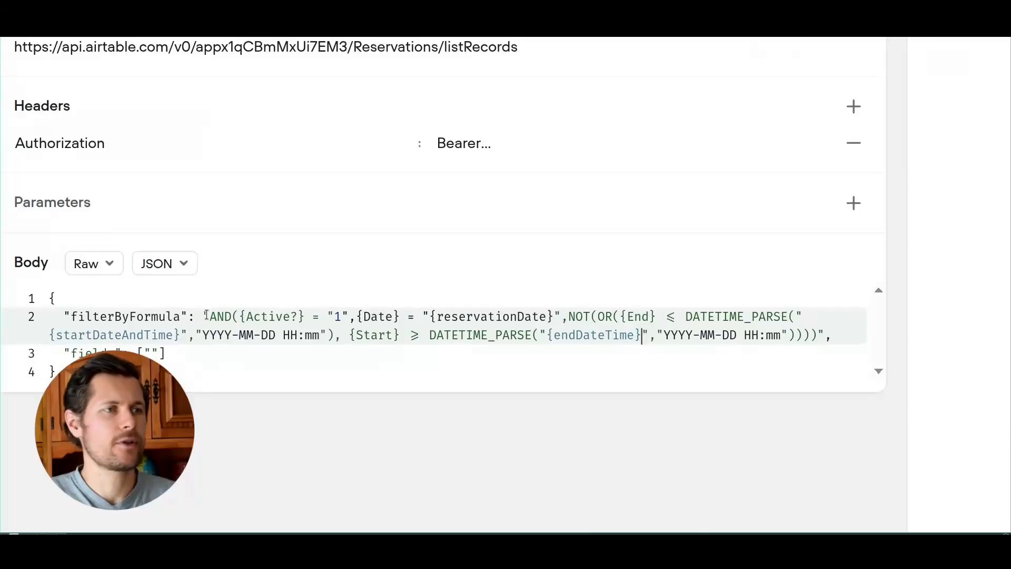
left_click_drag(203, 315, 326, 316)
left_click(326, 314)
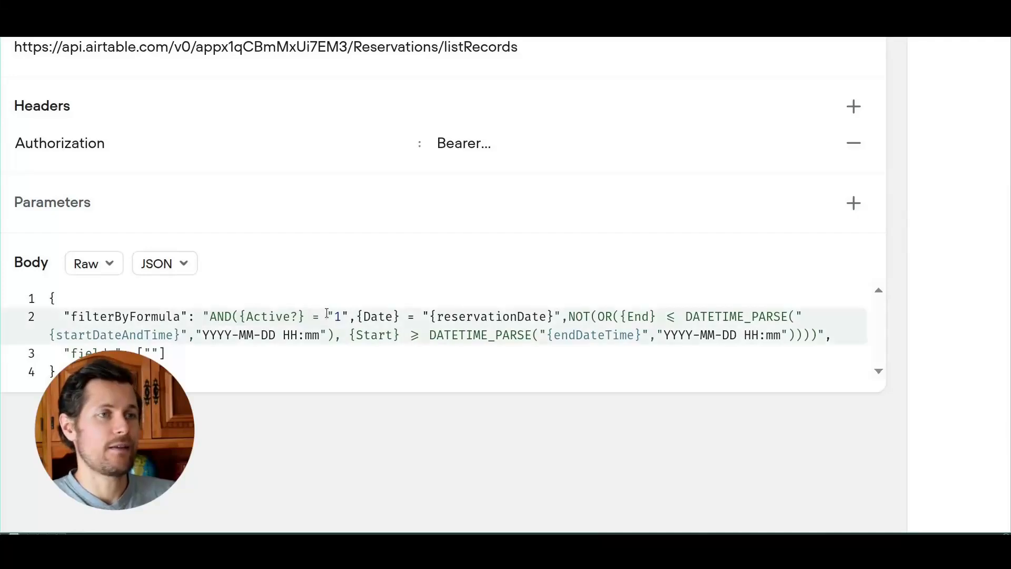
type("\\")
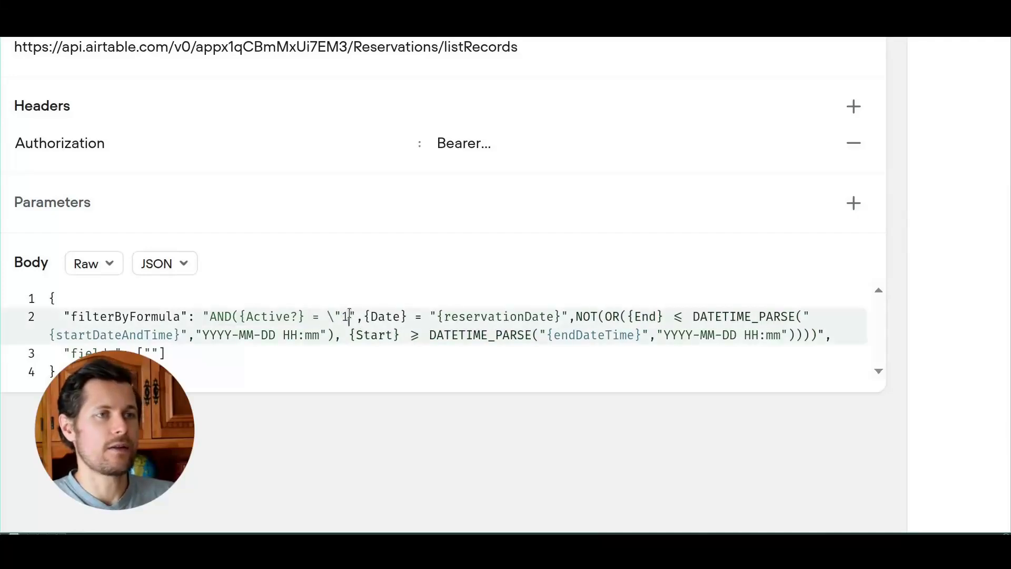
left_click(349, 314)
type("\\")
left_click(440, 316)
type("\\")
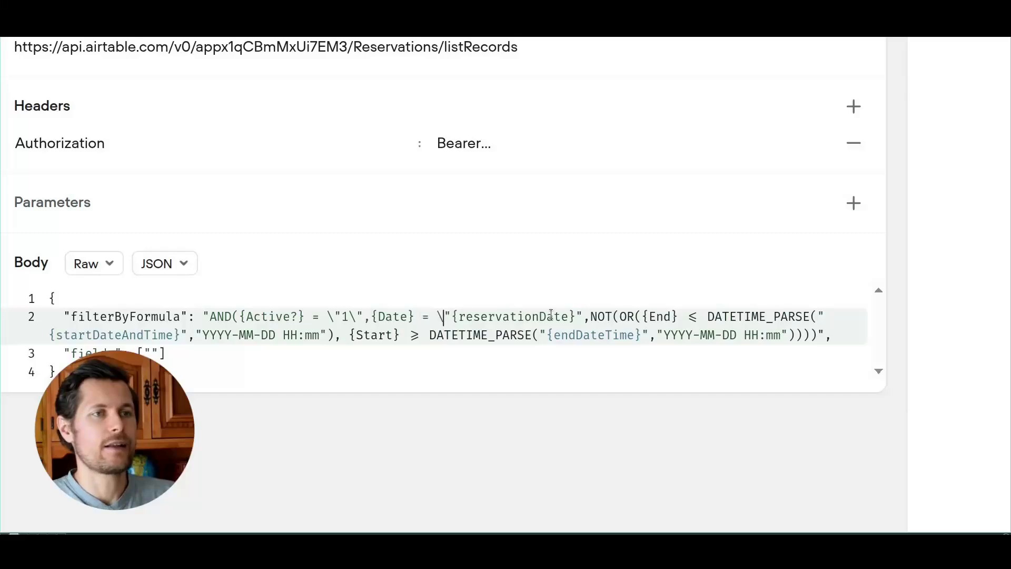
left_click(577, 316)
type("\\")
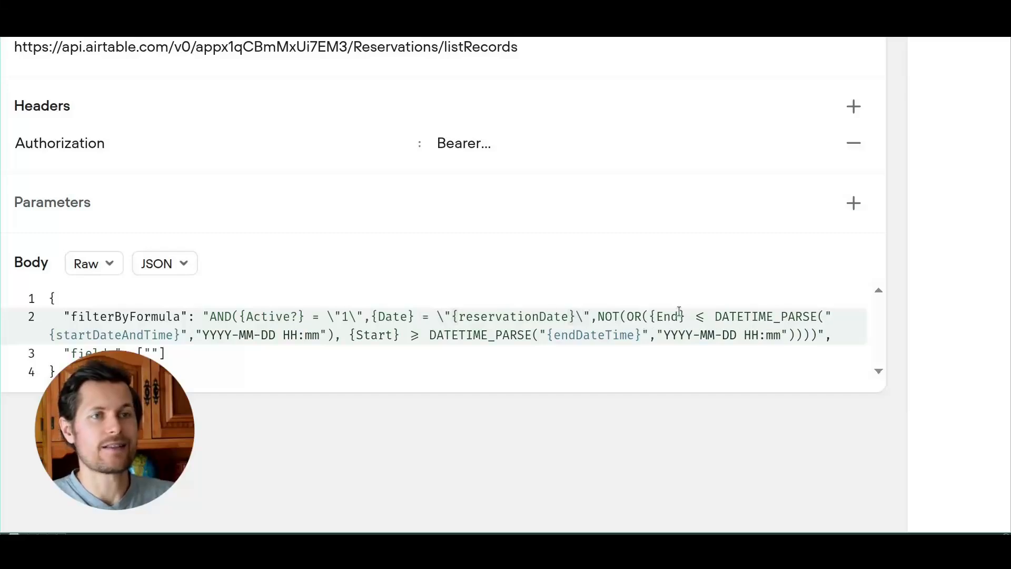
Step: Escape the DATETIME_PARSE quote and set fields to Table and ReservationNumber
left_click(823, 316)
type("\\\"1")
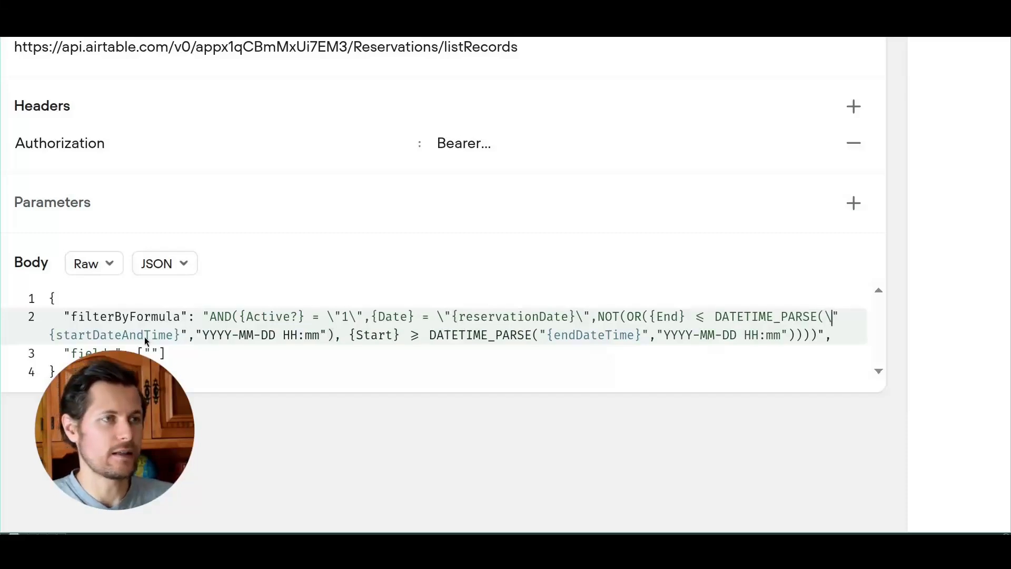
type("\\")
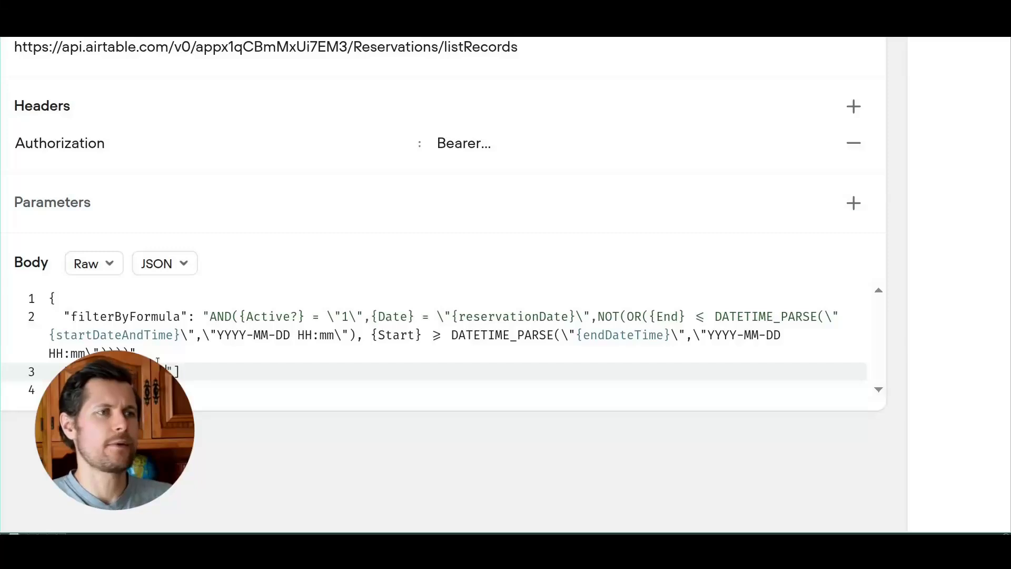
type("le\",\"ReservationNumber\"")
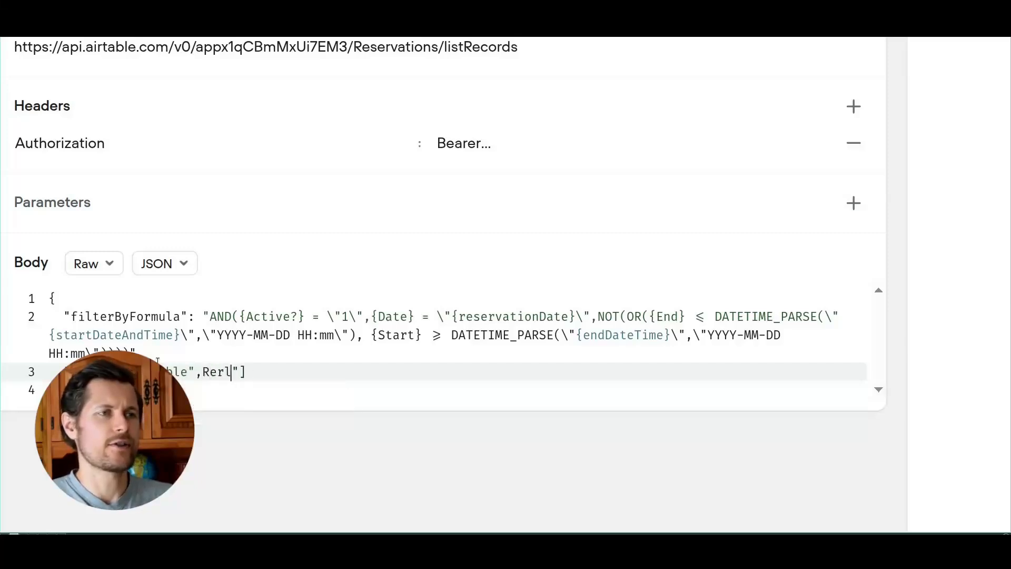
key("End")
left_click(303, 2)
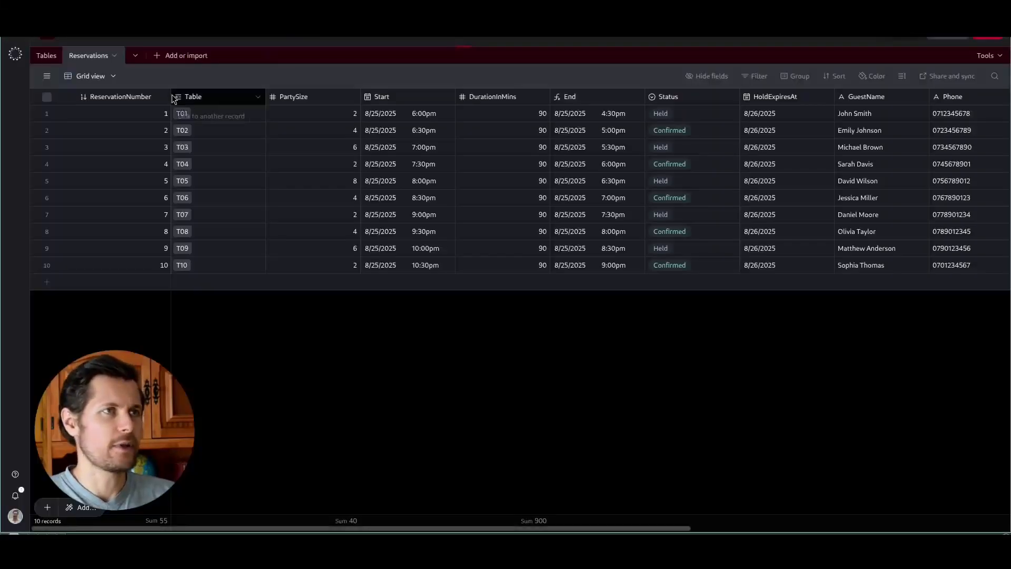
Step: Add a lookup of each linked table's Active status from the Table link field, named Active
left_click(47, 56)
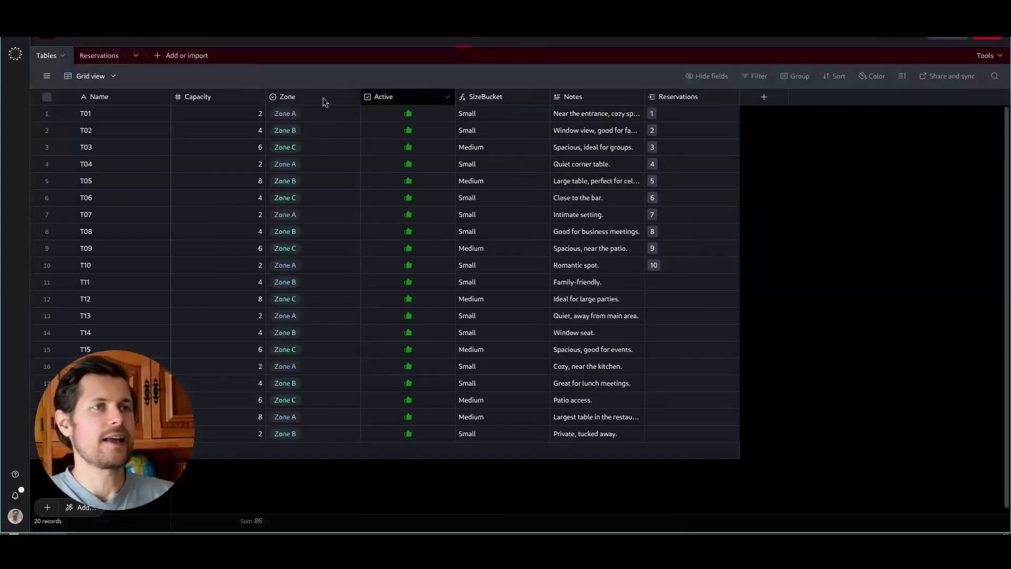
left_click(99, 57)
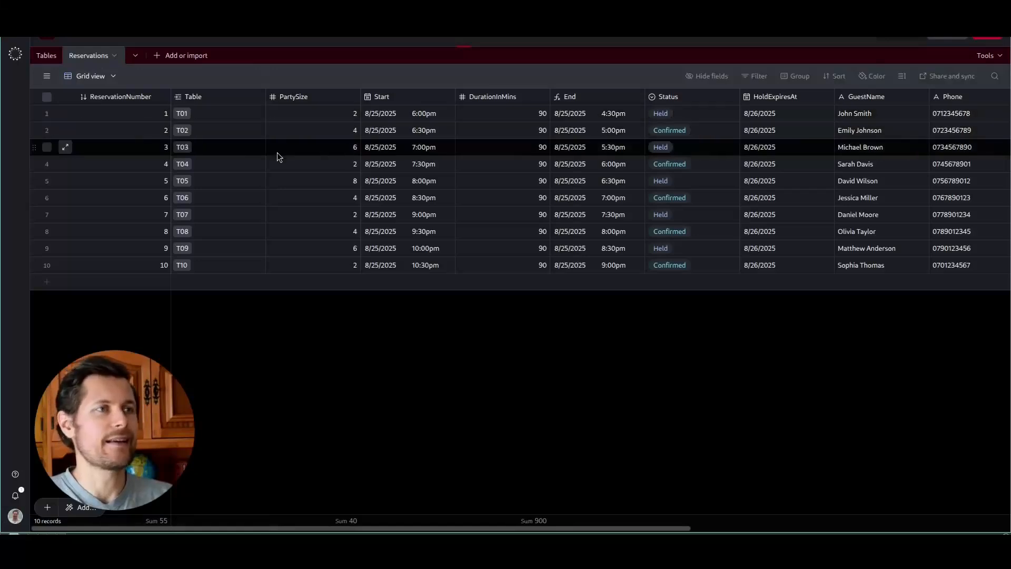
left_click(258, 97)
left_click(235, 145)
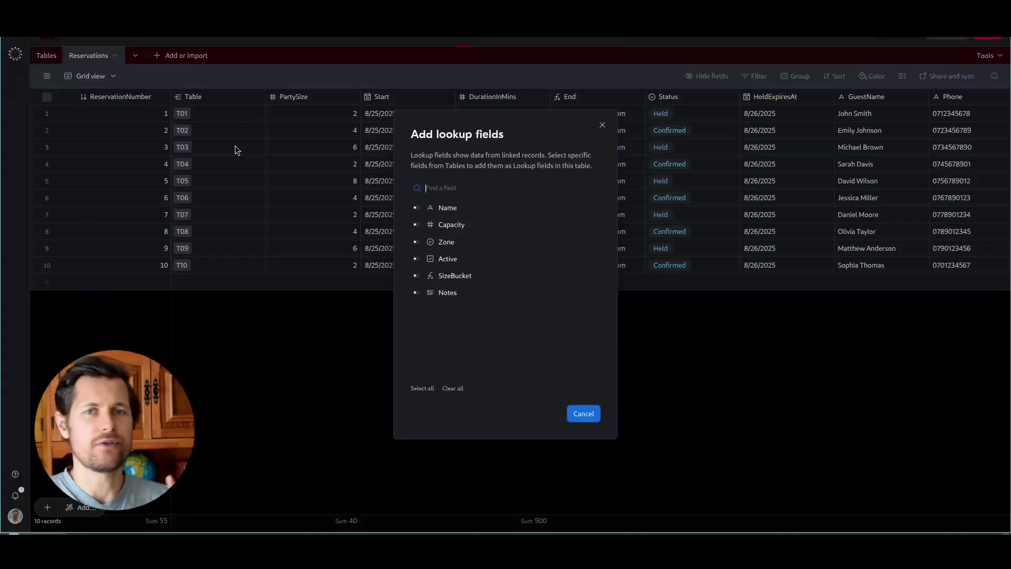
left_click(415, 258)
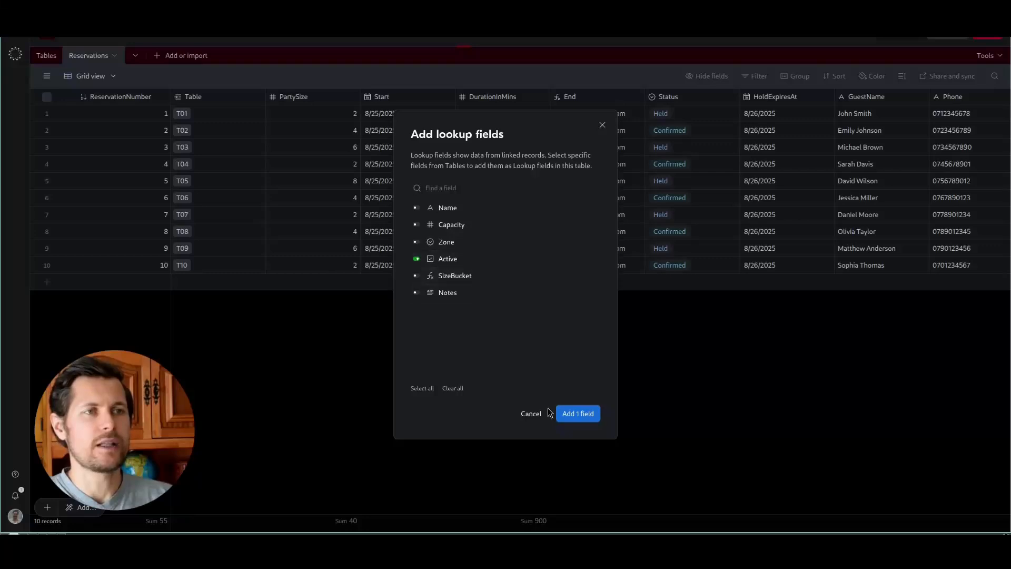
left_click(578, 414)
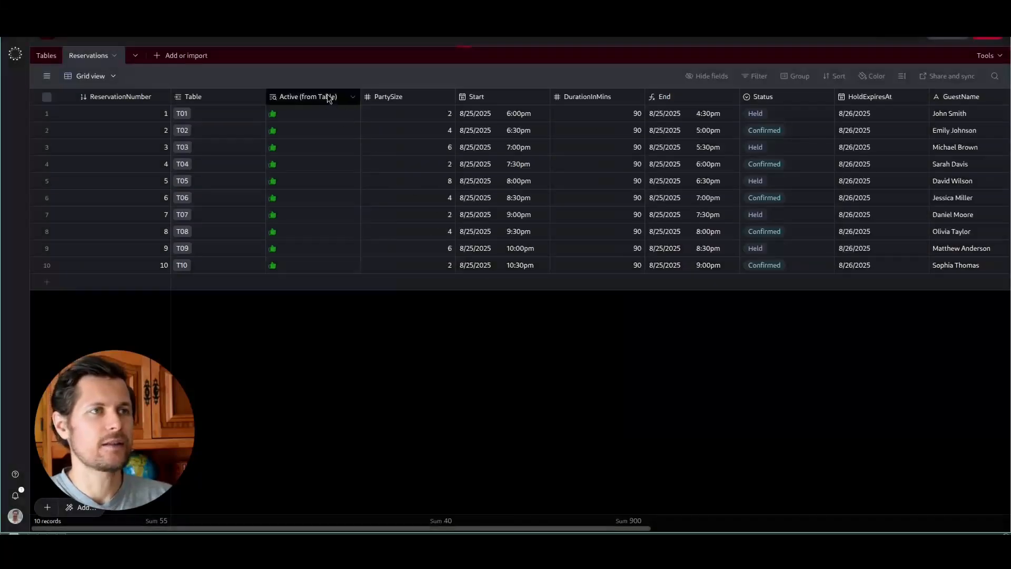
double_click(327, 95)
key("BackSpace")
key("BackSpace")
key("BackSpace")
key("BackSpace")
key("BackSpace")
key("BackSpace")
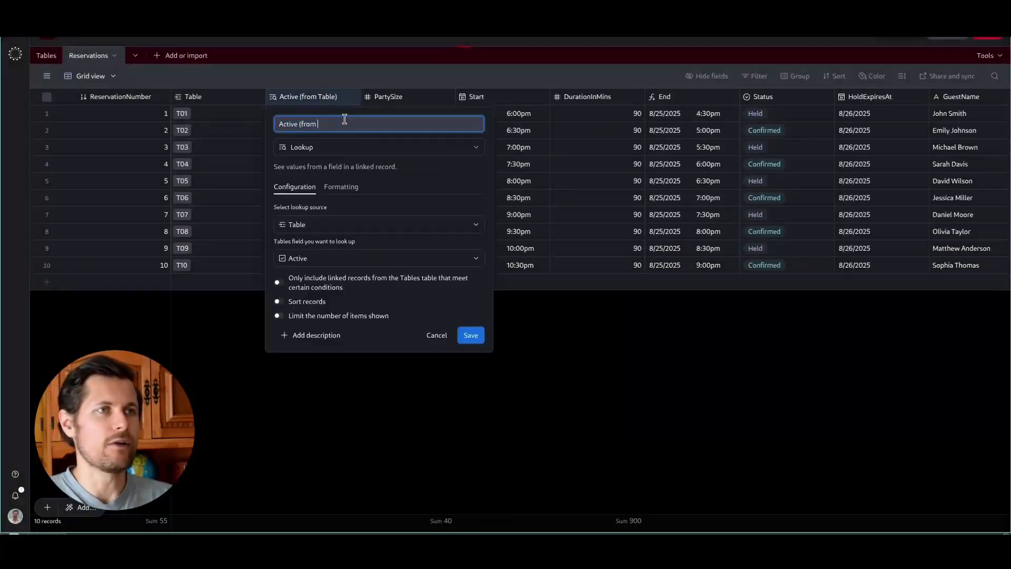
left_click(471, 335)
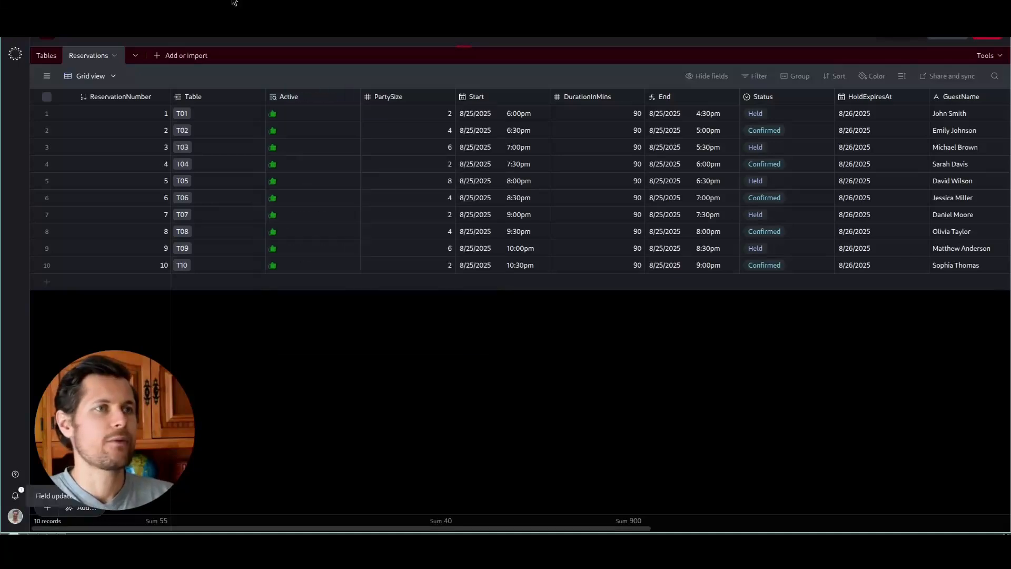
Step: Change {Active?} to {Active} in the request body's filter formula
left_click(222, 1)
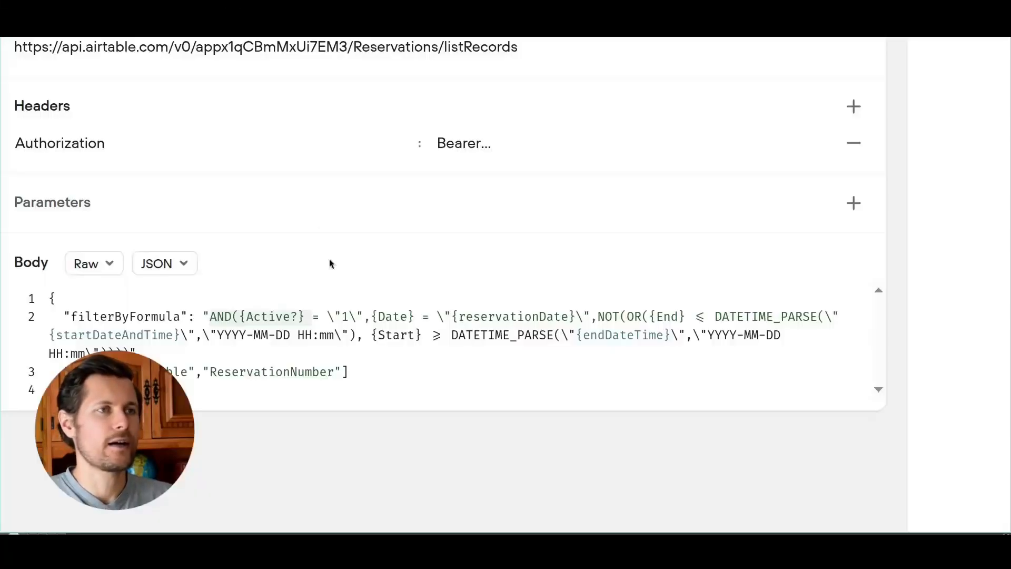
left_click(301, 316)
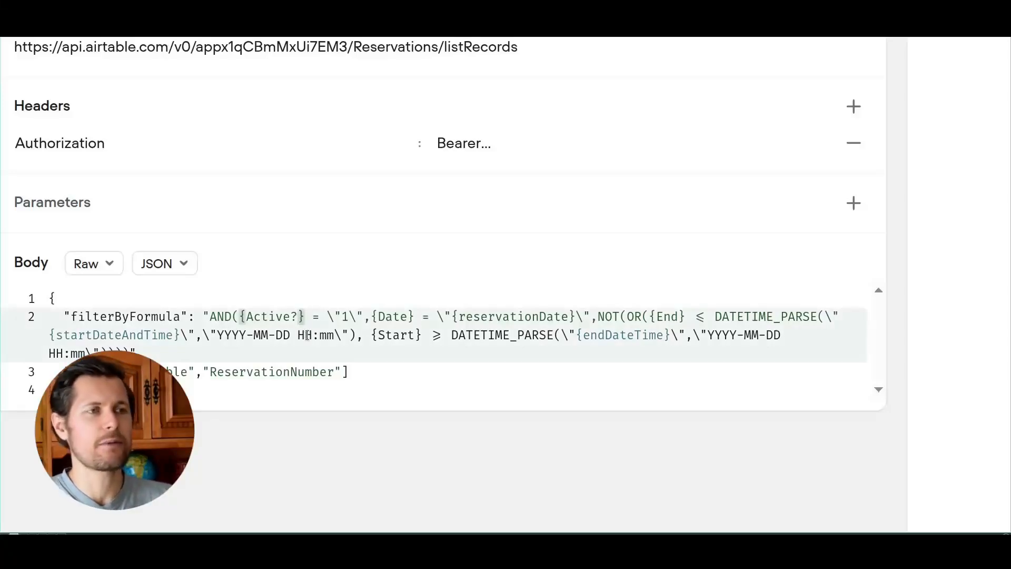
key("BackSpace")
left_click(327, 316)
left_click(348, 316)
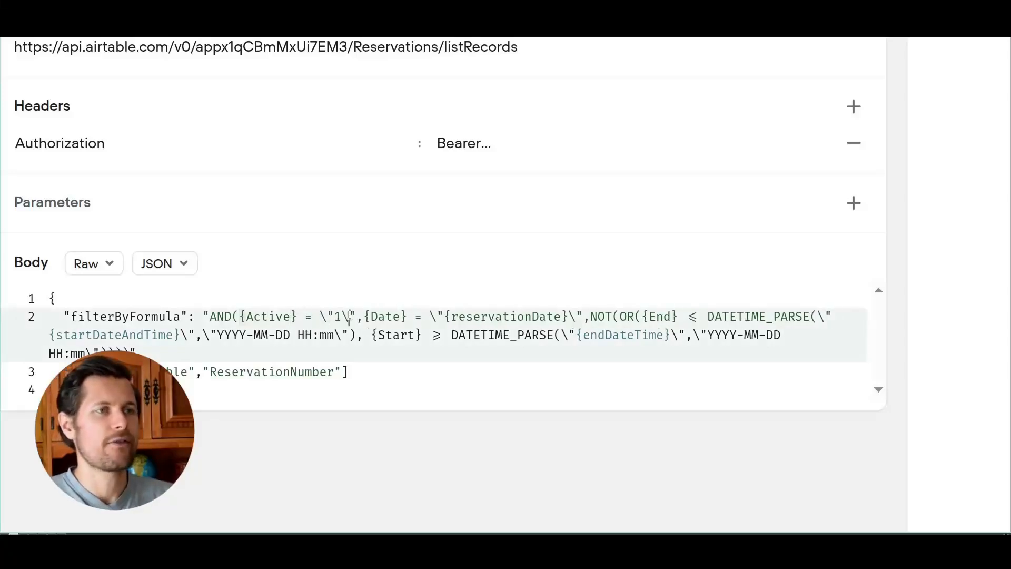
left_click(390, 10)
Step: Check that the Tables table's Active field is a Checkbox and cancel without changes
left_click(288, 113)
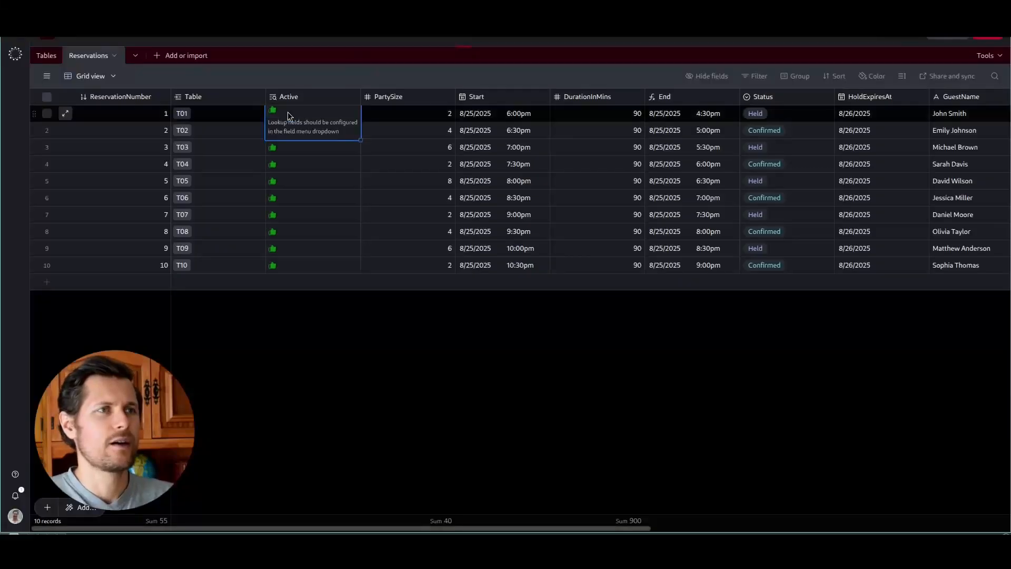
left_click(305, 100)
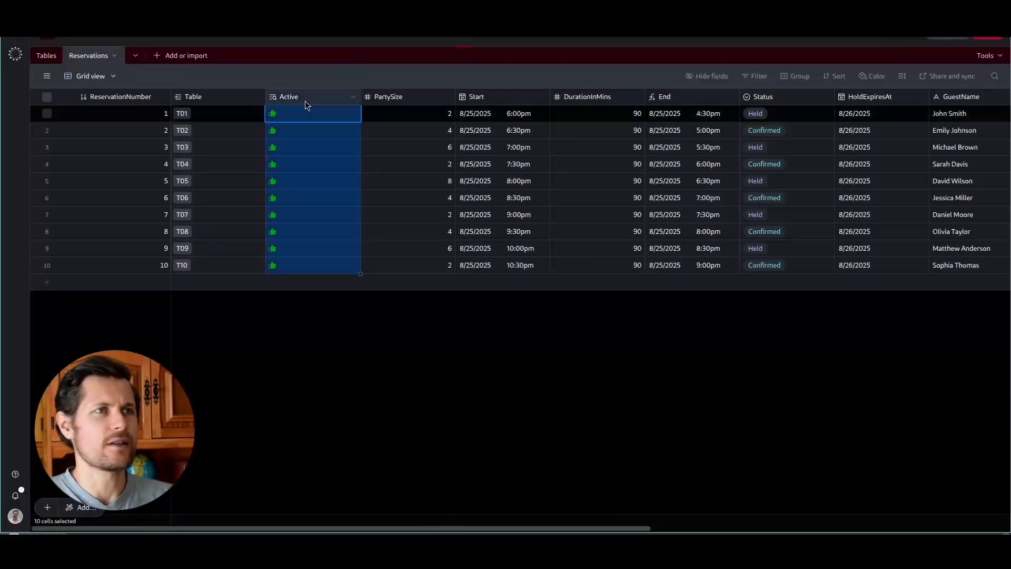
left_click(352, 97)
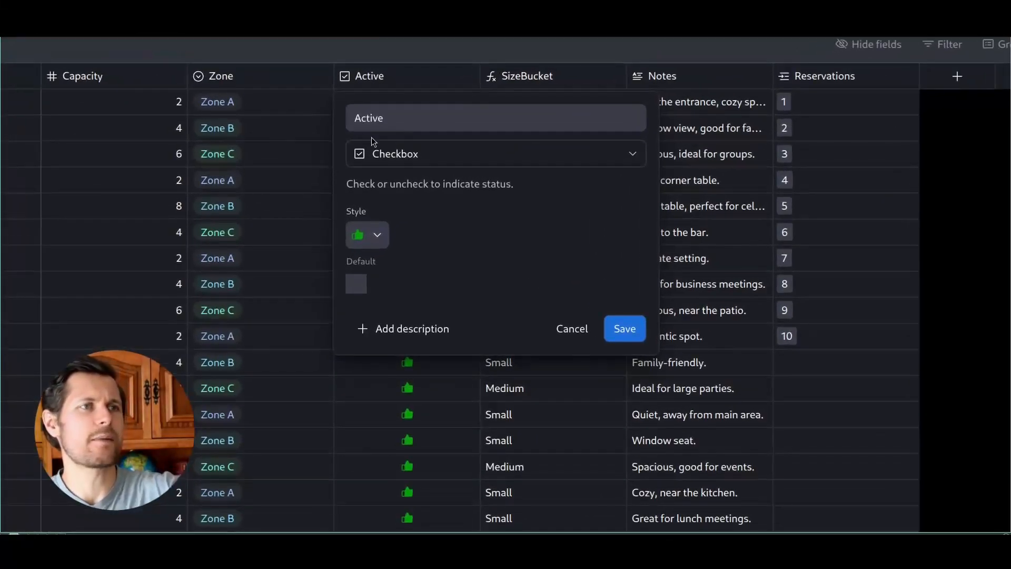
left_click(589, 337)
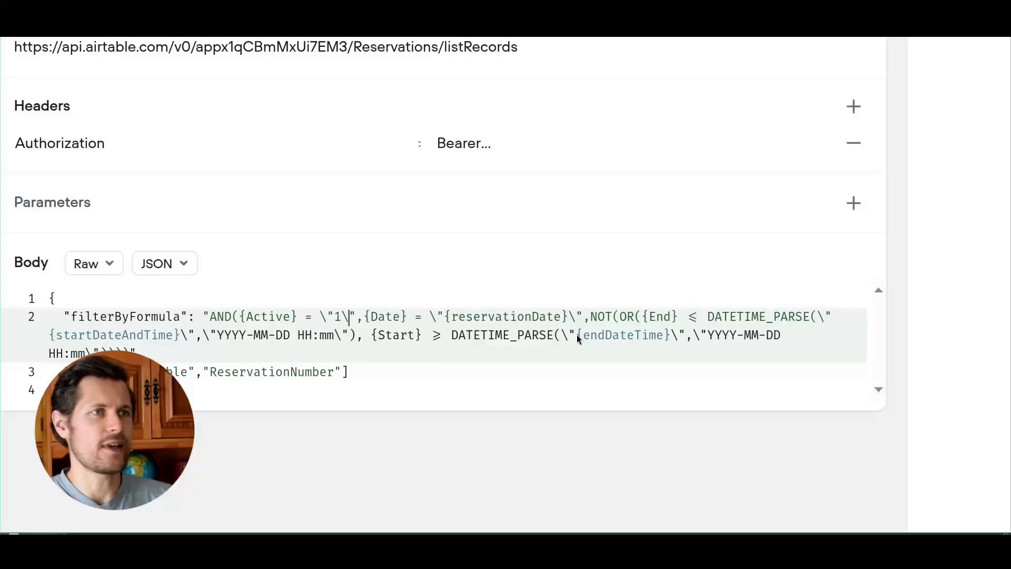
Step: Review the time-overlap condition and date-time parse arguments in the Voiceflow request body
left_click_drag(591, 316, 771, 316)
left_click(771, 317)
left_click_drag(51, 336, 349, 339)
left_click_drag(669, 336, 721, 336)
Step: Rename endDateTime to endDateAndTime and run the tool, getting 200 OK with reservations 5, 1, 3, 4
left_click(752, 336)
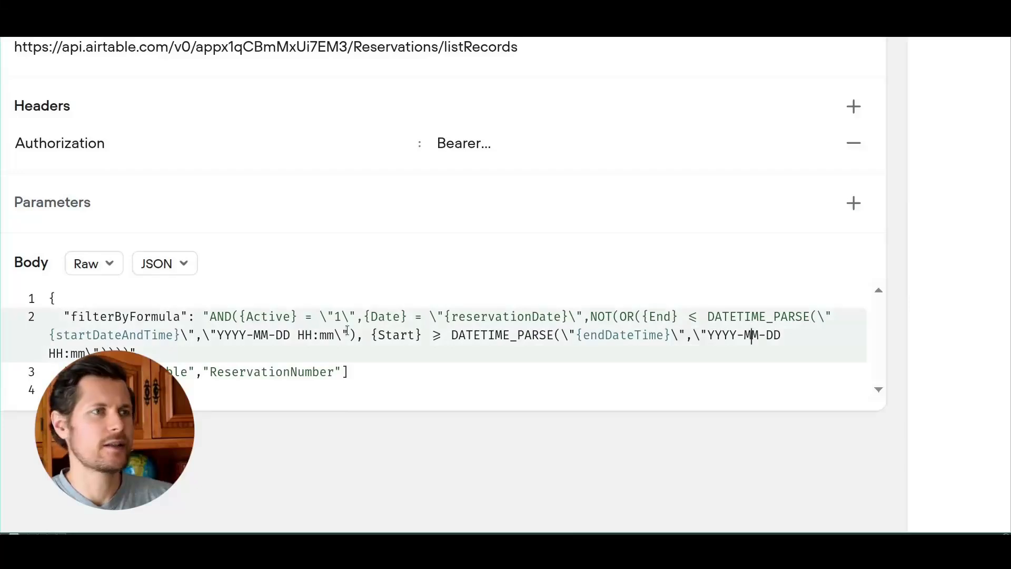
scroll(612, 325, "up", 6)
left_click(50, 298)
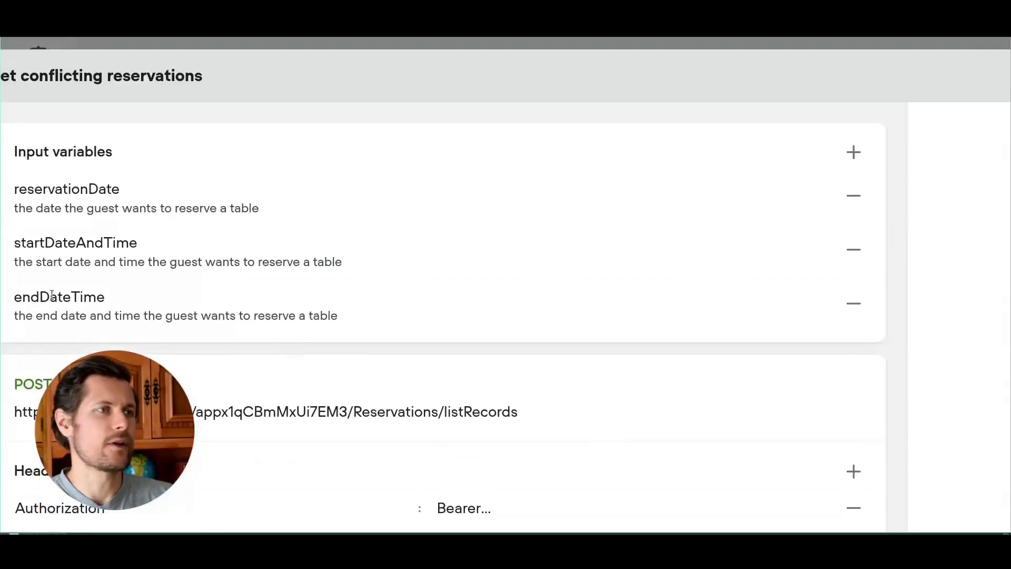
type("And")
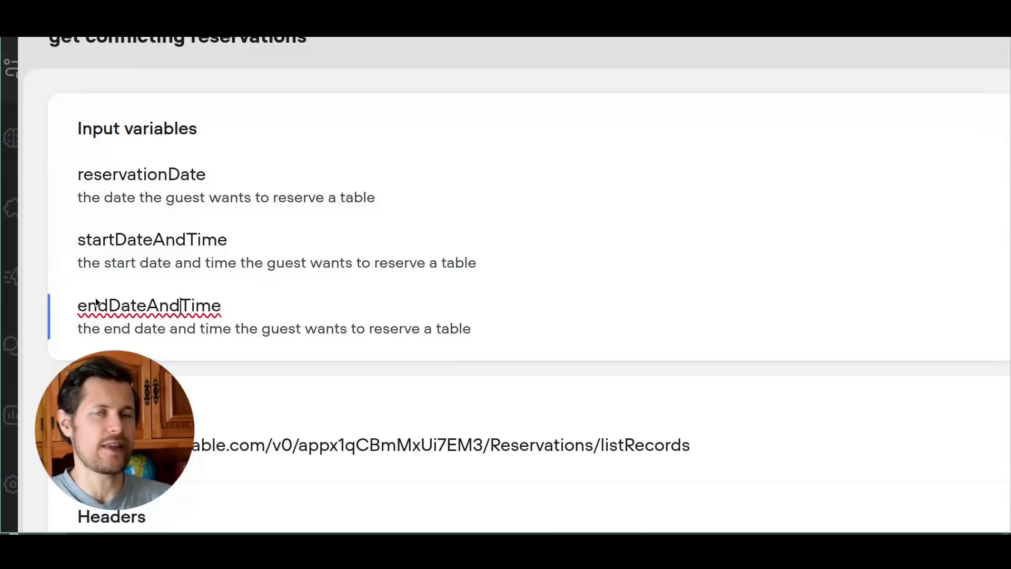
key("Tab")
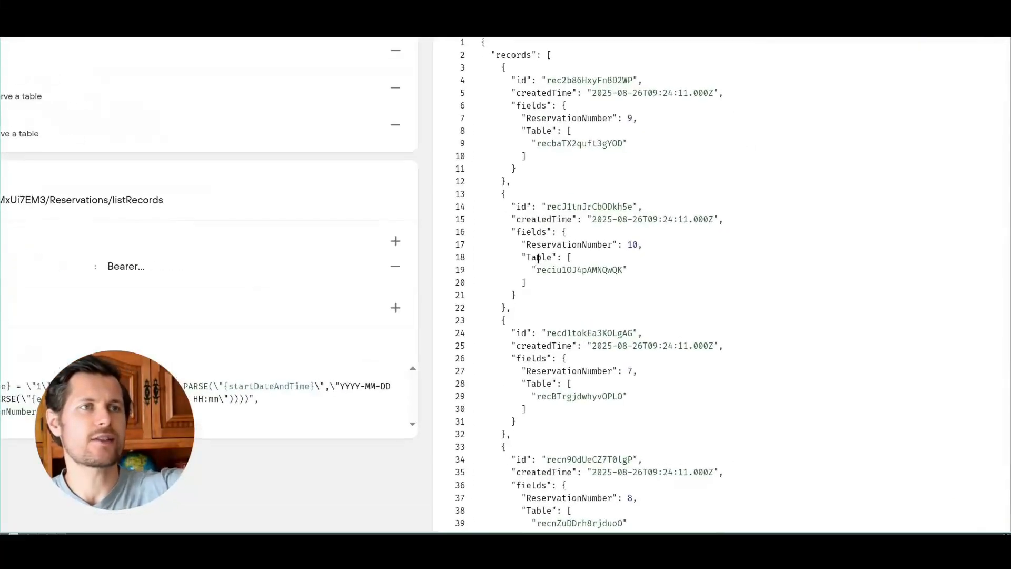
scroll(734, 338, "down", 1)
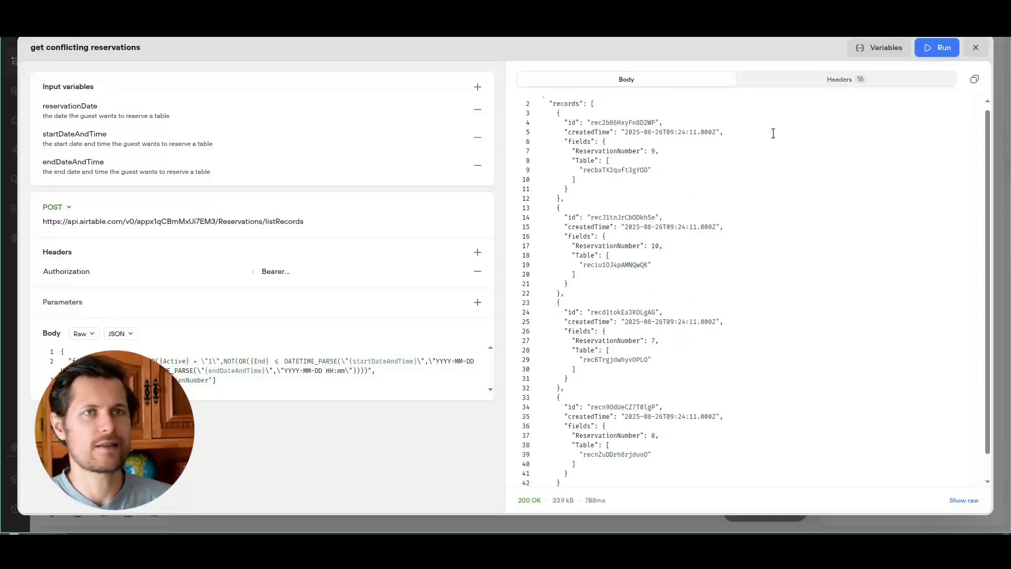
scroll(751, 176, "down", 5)
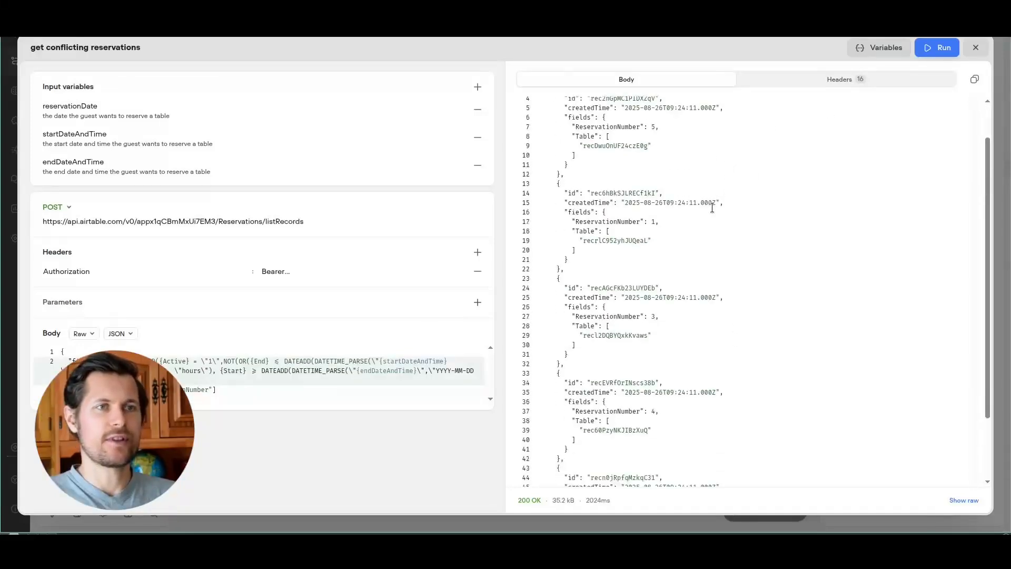
scroll(622, 169, "up", 5)
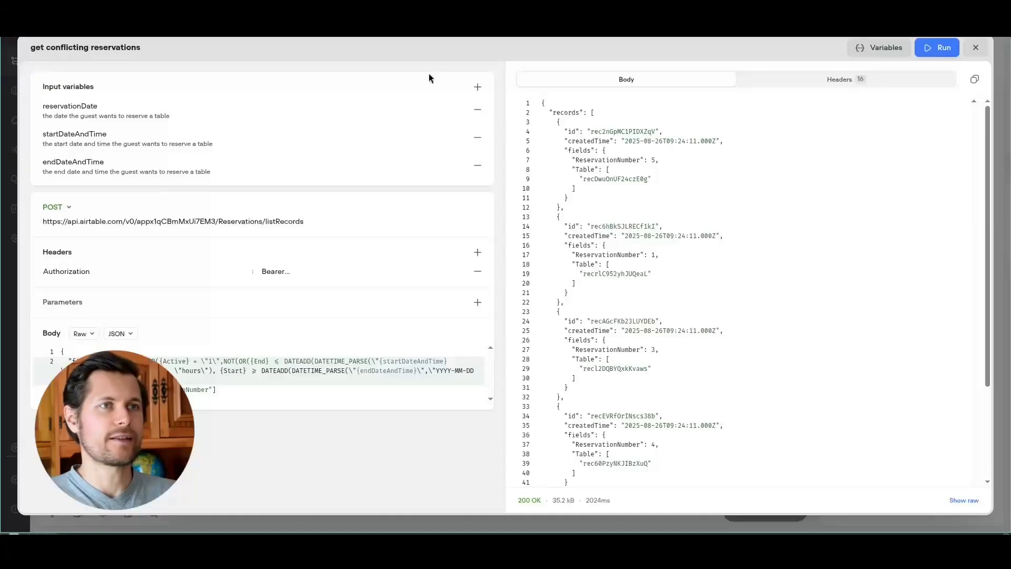
Step: Close the request editor and review the get conflicting reservations tool's LLM description
left_click(977, 49)
left_click(890, 115)
left_click(943, 115)
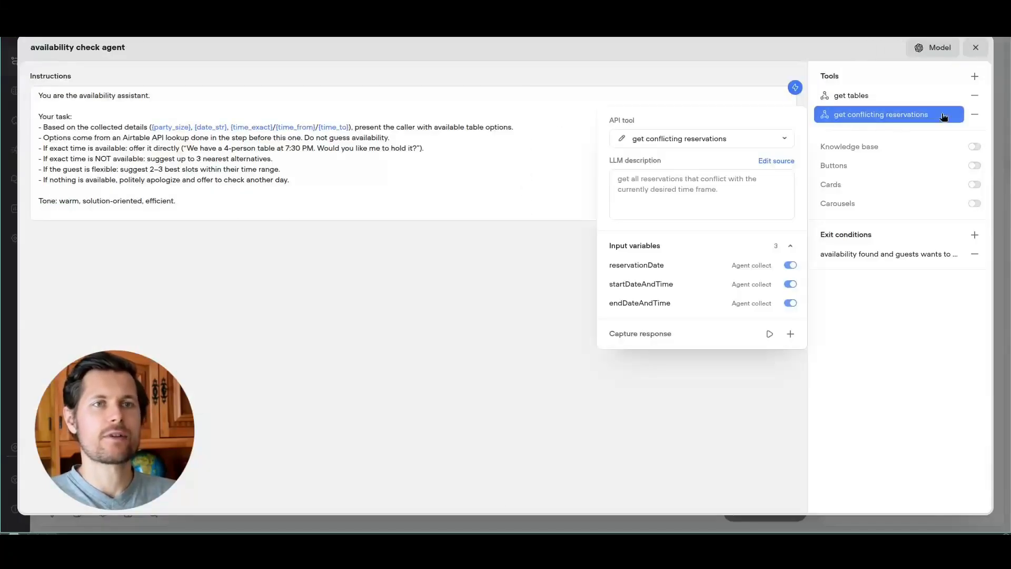
left_click(776, 161)
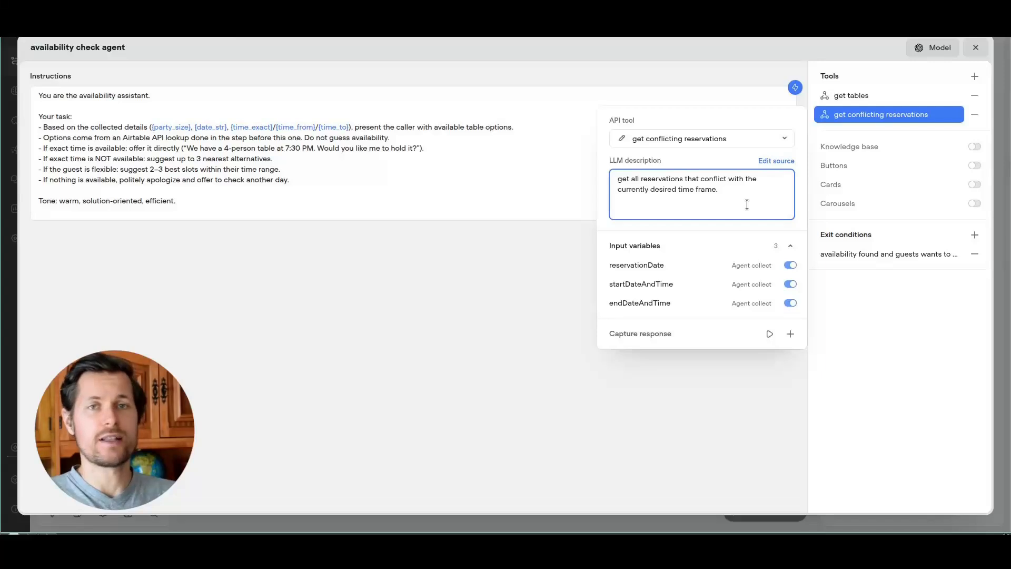
left_click(466, 182)
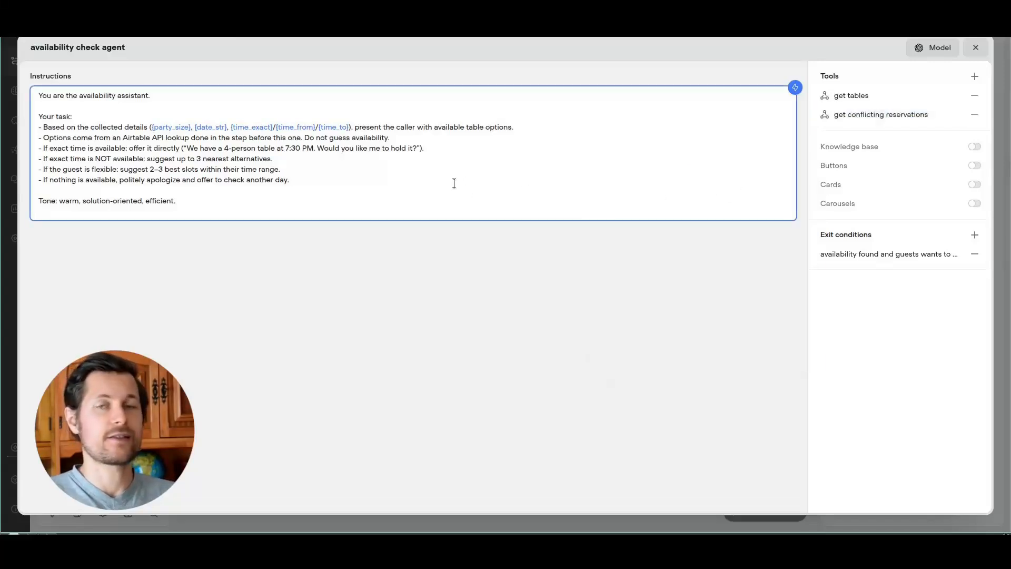
Step: Add a blank line under the first task line and review the instructions' tool mentions
left_click(546, 129)
key("Return")
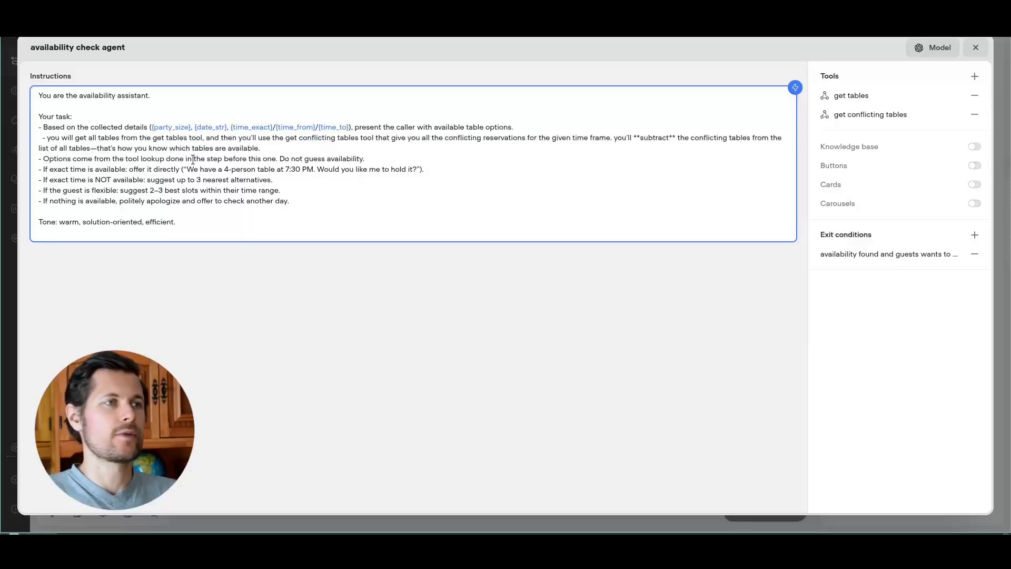
left_click_drag(150, 139, 187, 138)
left_click(223, 149)
left_click_drag(299, 138, 632, 140)
left_click(394, 141)
left_click(672, 140)
double_click(660, 137)
left_click_drag(37, 147, 148, 151)
left_click(217, 150)
left_click_drag(270, 150, 175, 149)
left_click(176, 149)
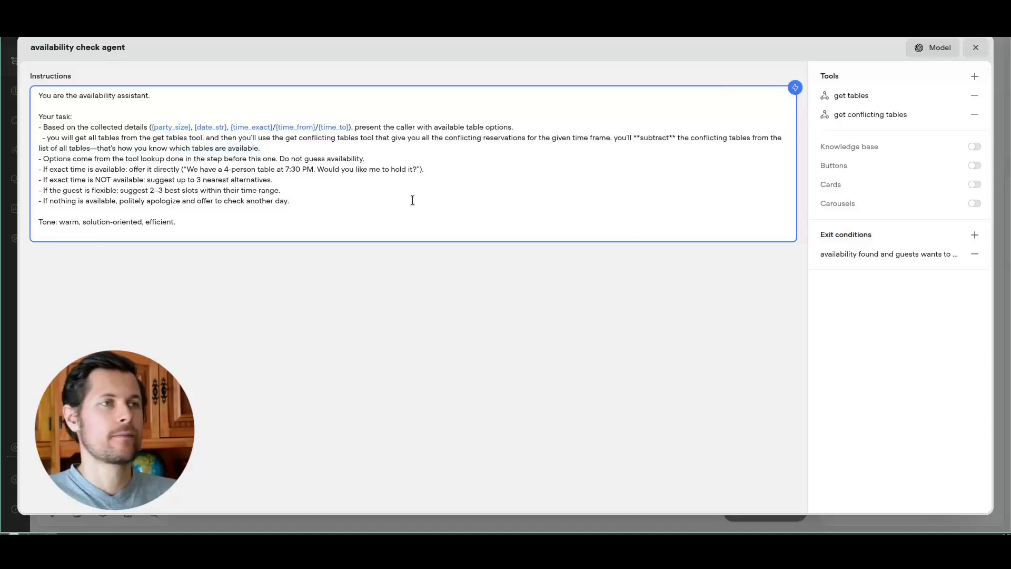
Step: Return to the flow and review ChatGPT's Block 5: Create Booking API call
left_click(975, 47)
left_click_drag(627, 309, 578, 311)
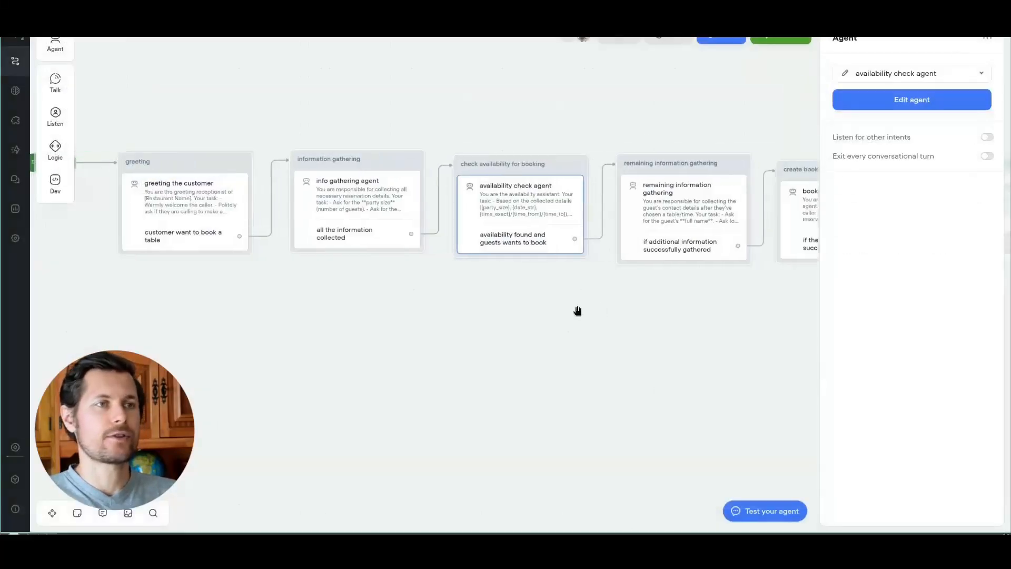
left_click(574, 308)
left_click_drag(381, 169, 432, 172)
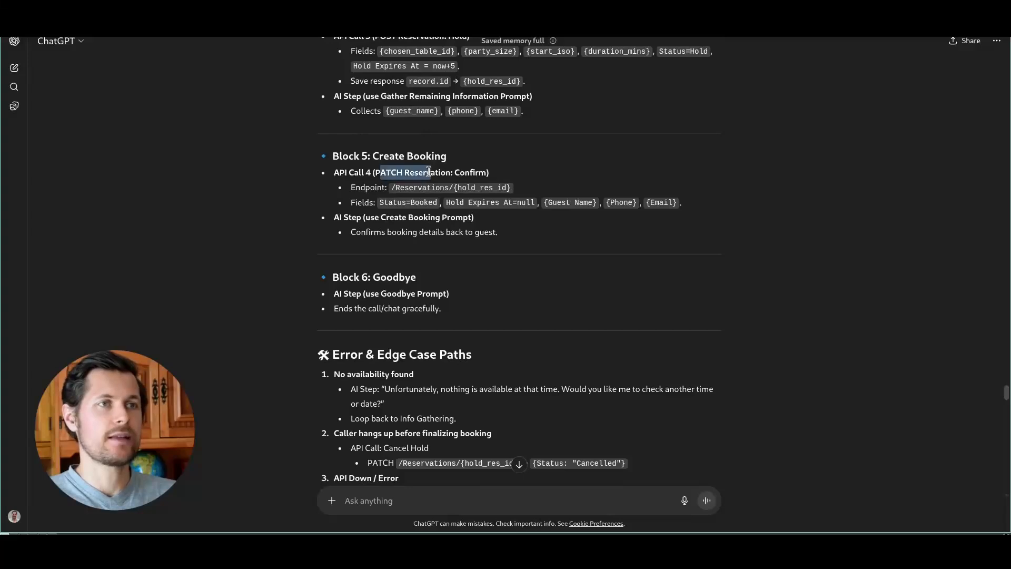
left_click(379, 167)
left_click(707, 474)
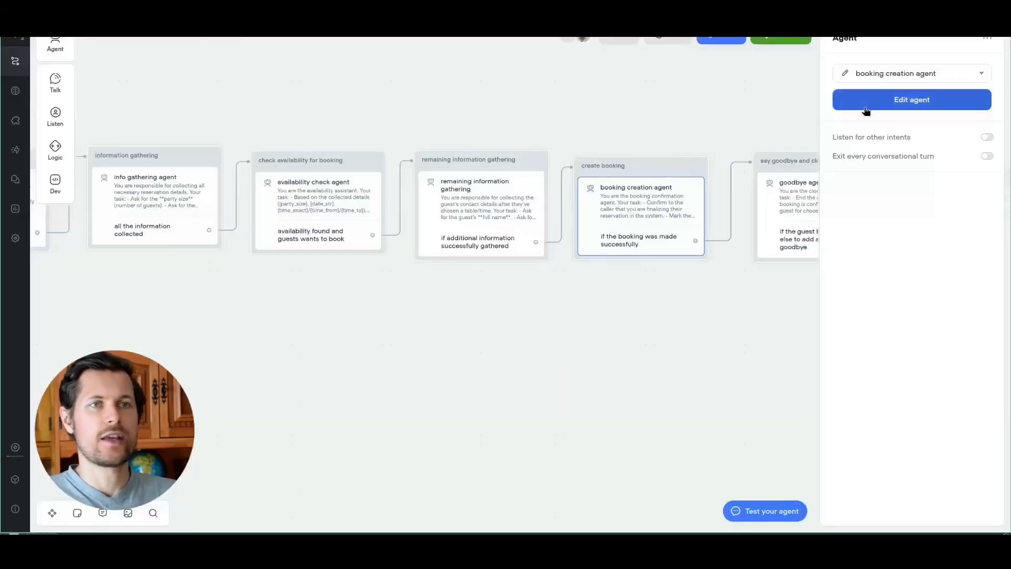
Step: Change 'finalizing' to 'creating' in the booking creation agent's instructions
left_click(864, 101)
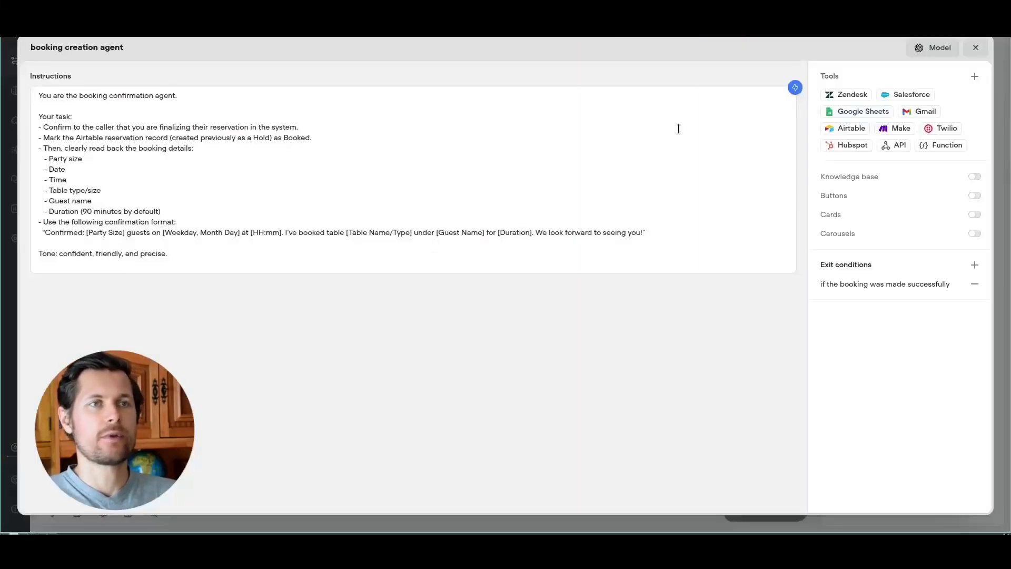
double_click(166, 126)
type("crea")
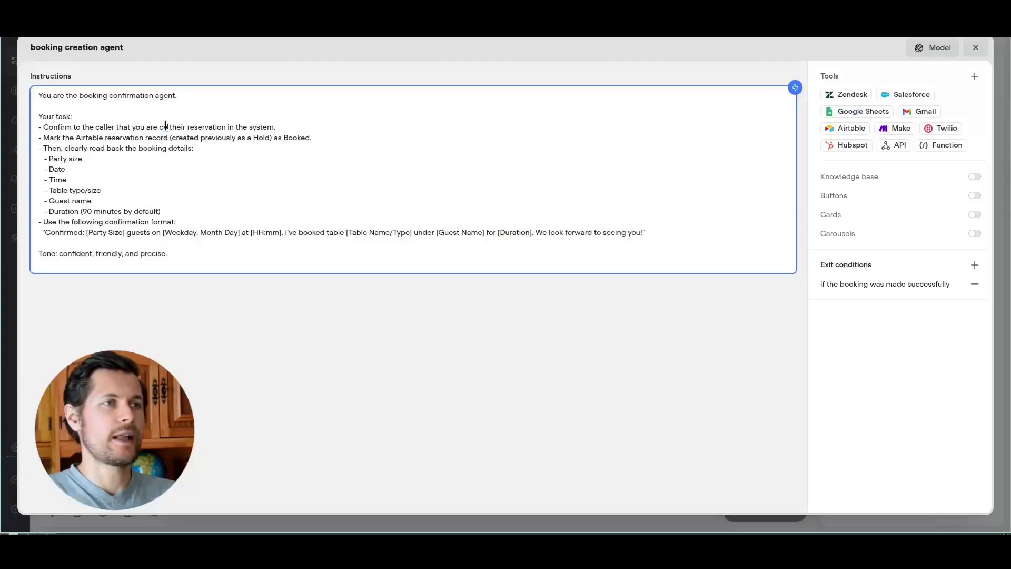
type("ting")
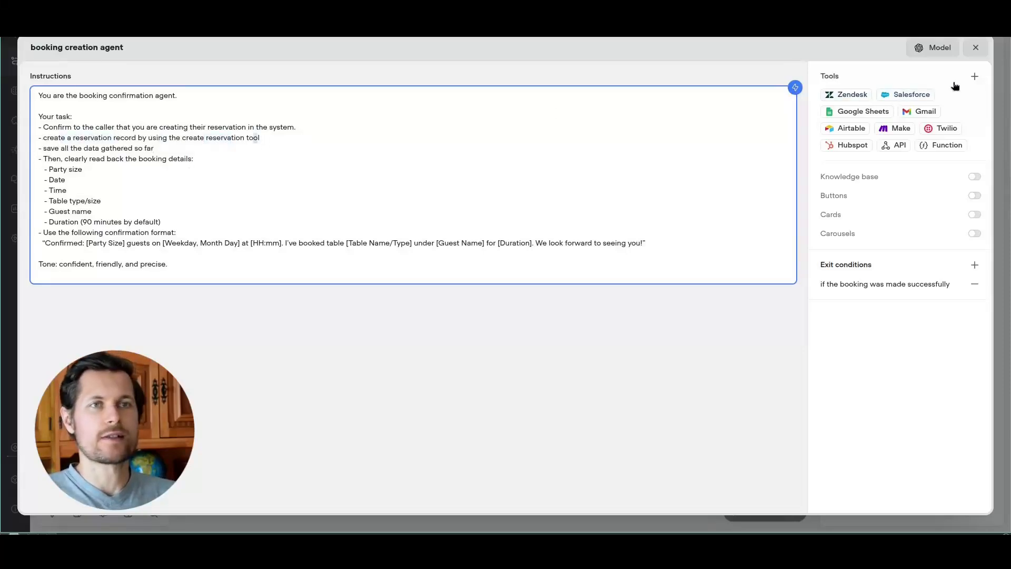
Step: Start a new API tool for the booking creation agent
left_click(974, 77)
left_click(942, 128)
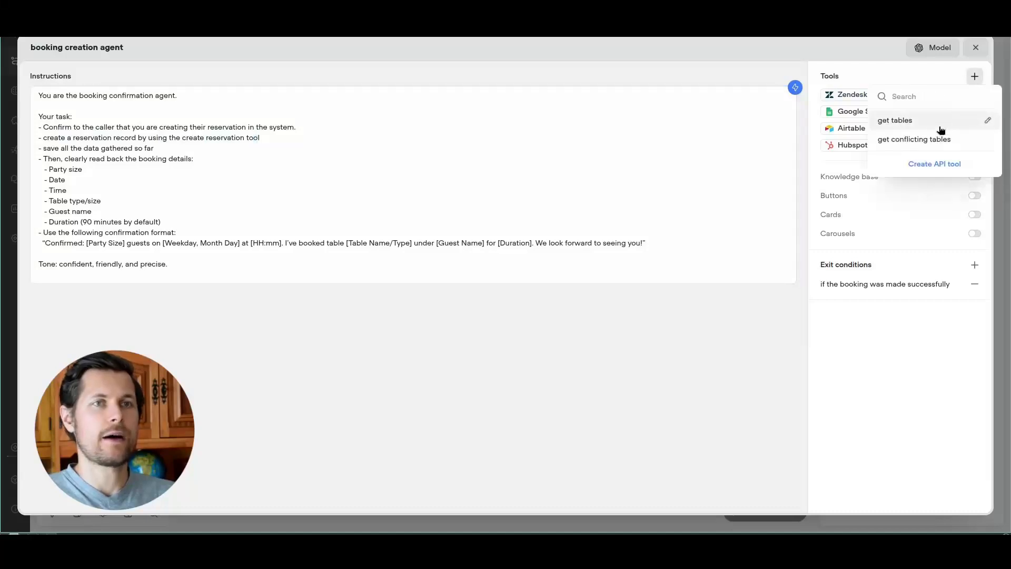
left_click(934, 164)
Step: Name the new API tool 'create reservation', give it a description and a first input variable
left_click(51, 48)
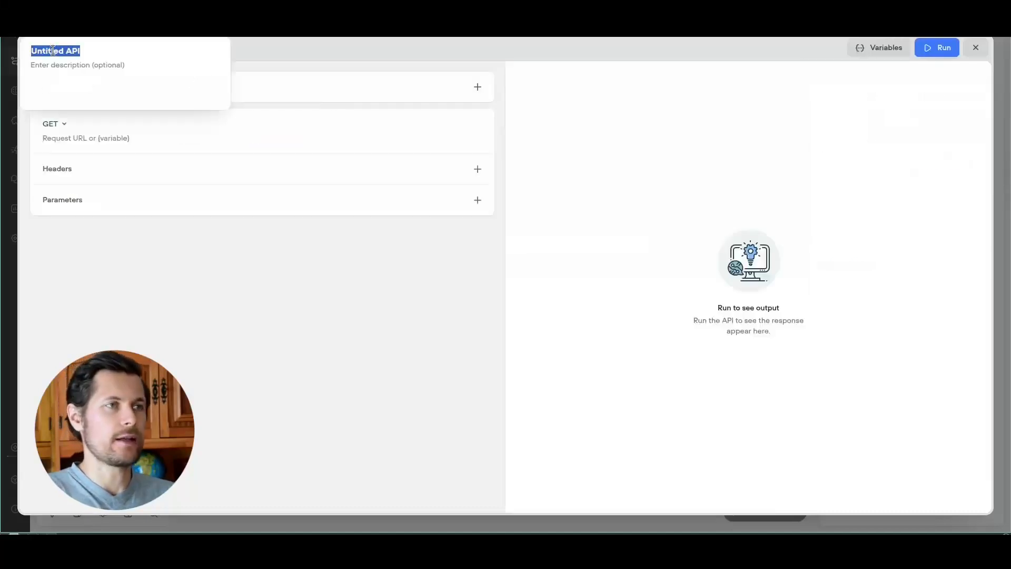
type("create reservations")
key("Tab")
type("cre")
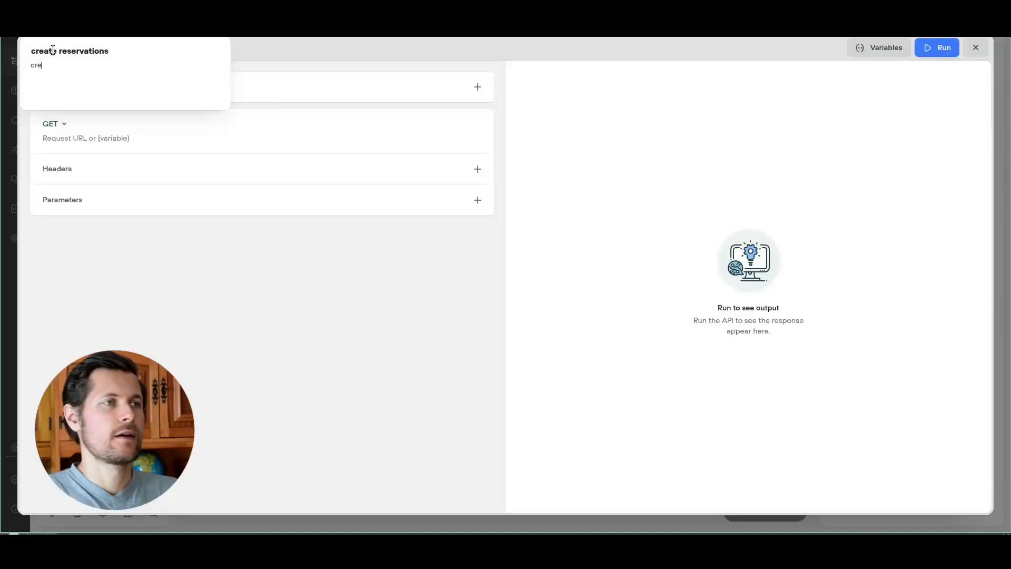
key("shift+Tab")
key("BackSpace")
type("cre")
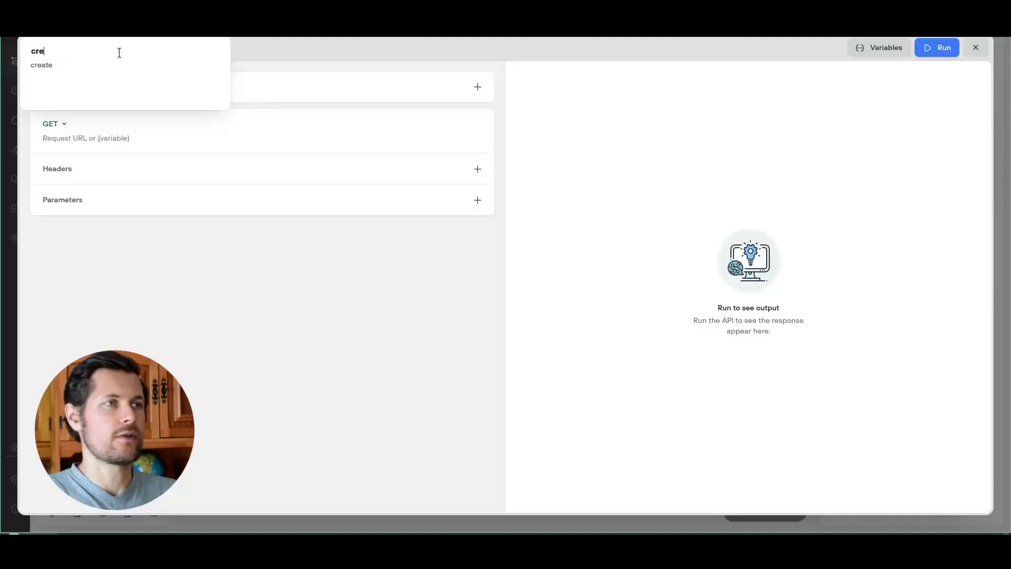
type("ate reservation")
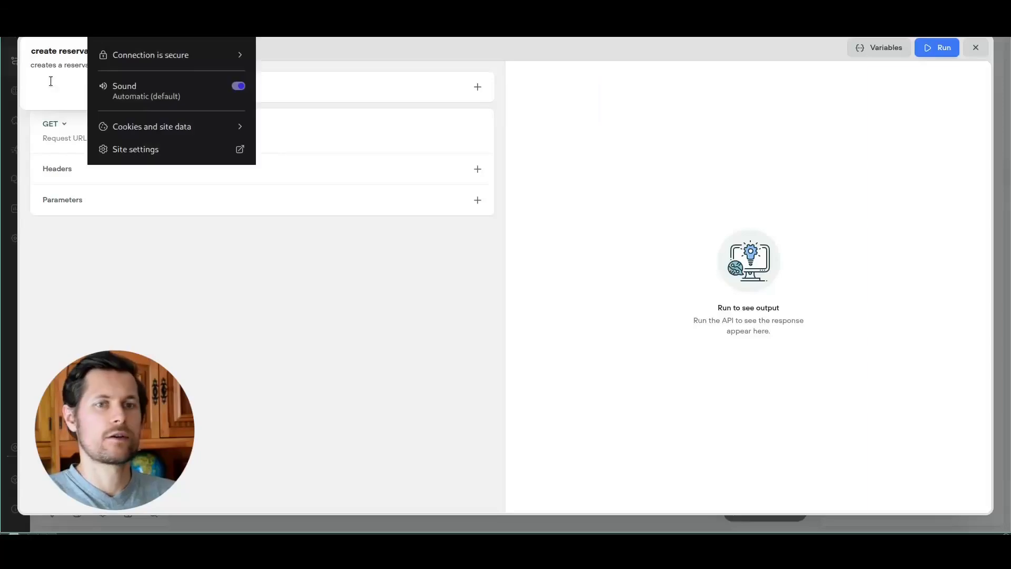
left_click(51, 81)
left_click(270, 86)
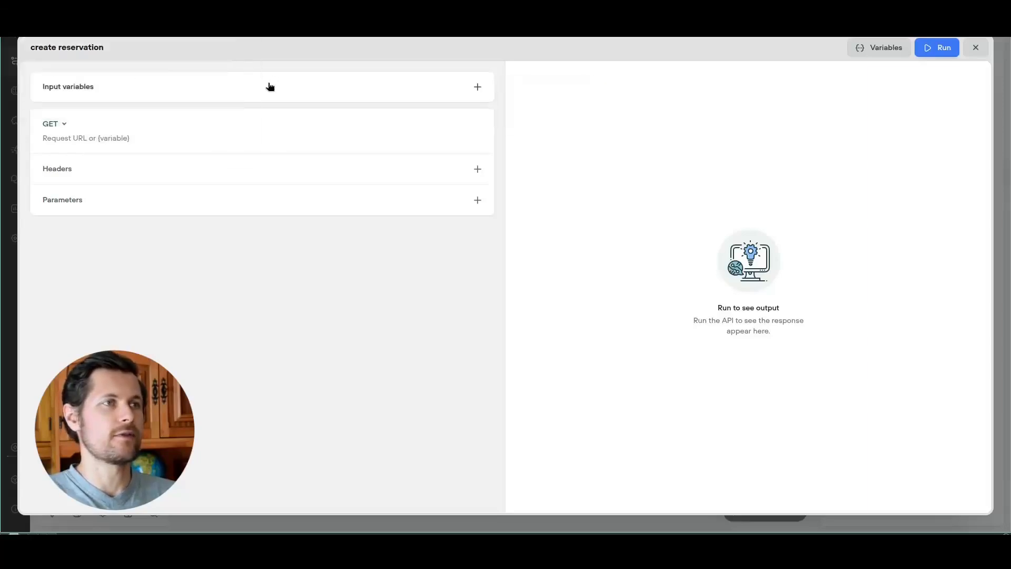
left_click(270, 87)
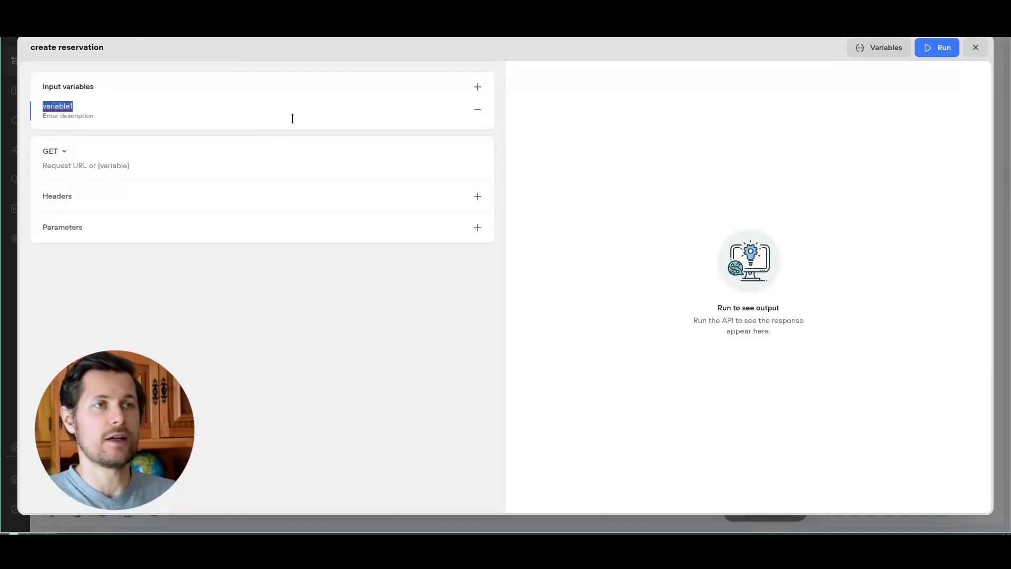
key("ctrl+Tab")
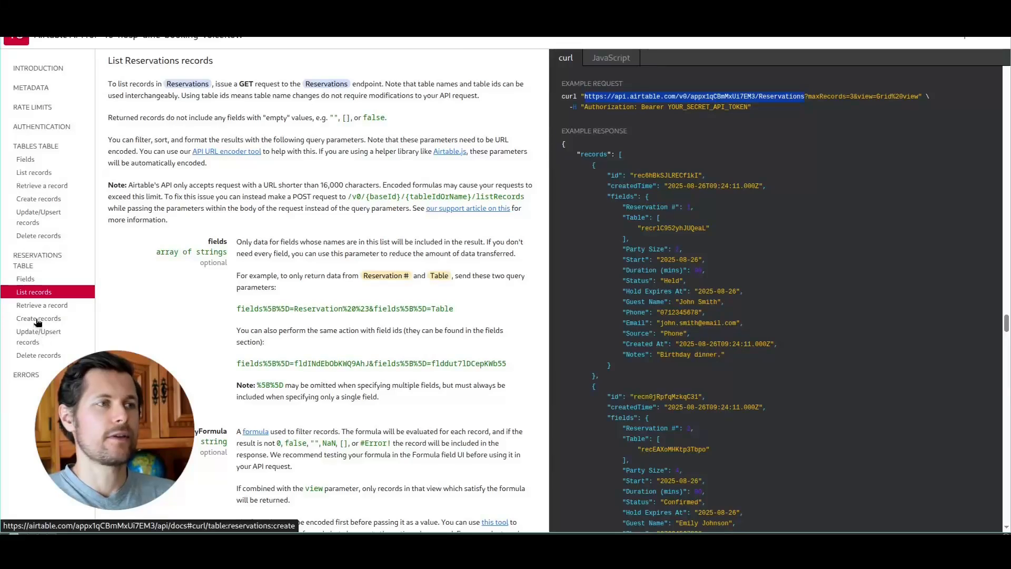
Step: Copy the POST endpoint URL from Airtable's Reservations create-records docs into the request URL field
left_click(38, 318)
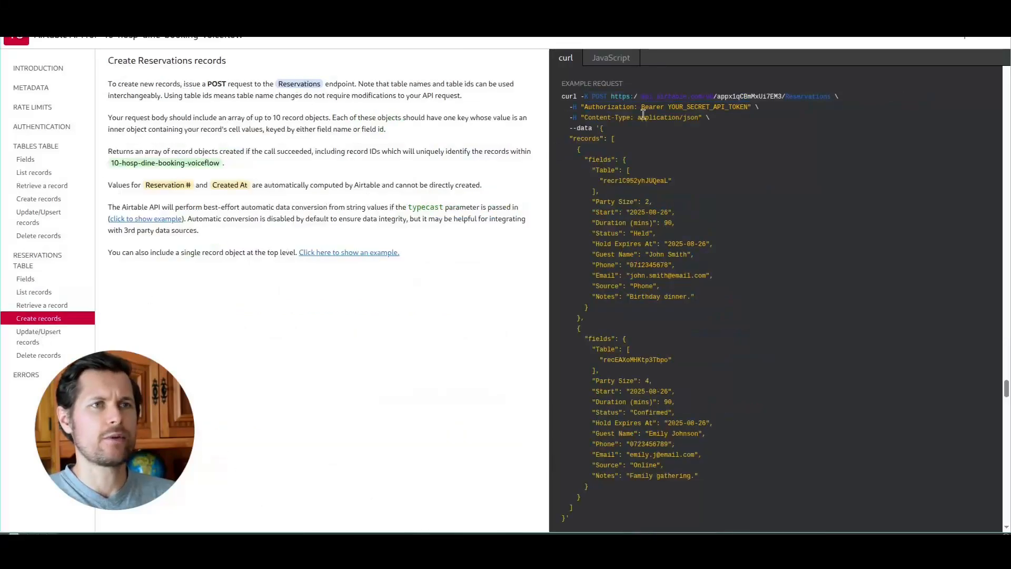
left_click_drag(612, 97, 733, 97)
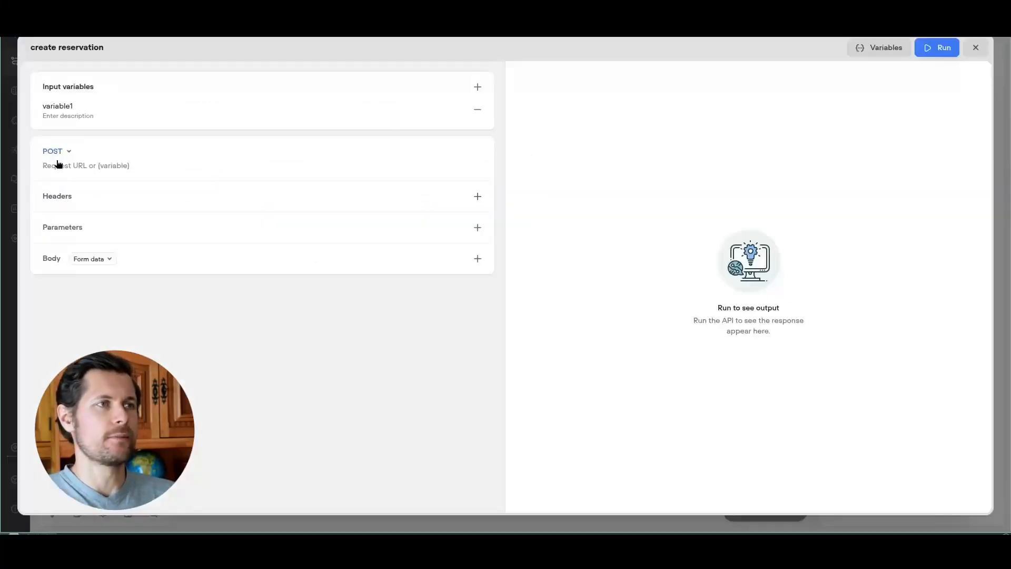
left_click(58, 165)
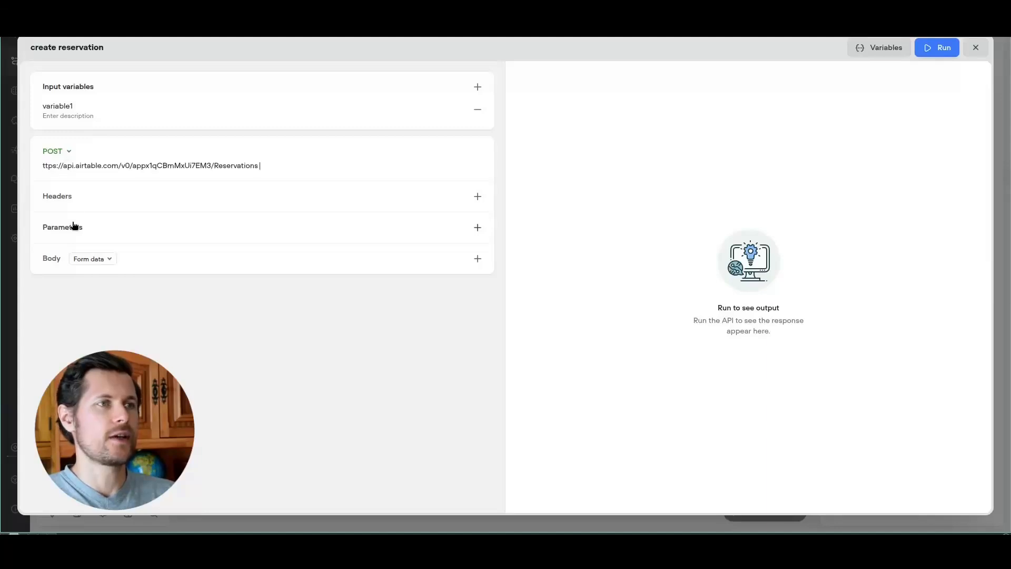
Step: Paste the Airtable Reservations endpoint URL and add an Authorization Bearer header
left_click(59, 200)
type("A")
key("Return")
type("Bearer...")
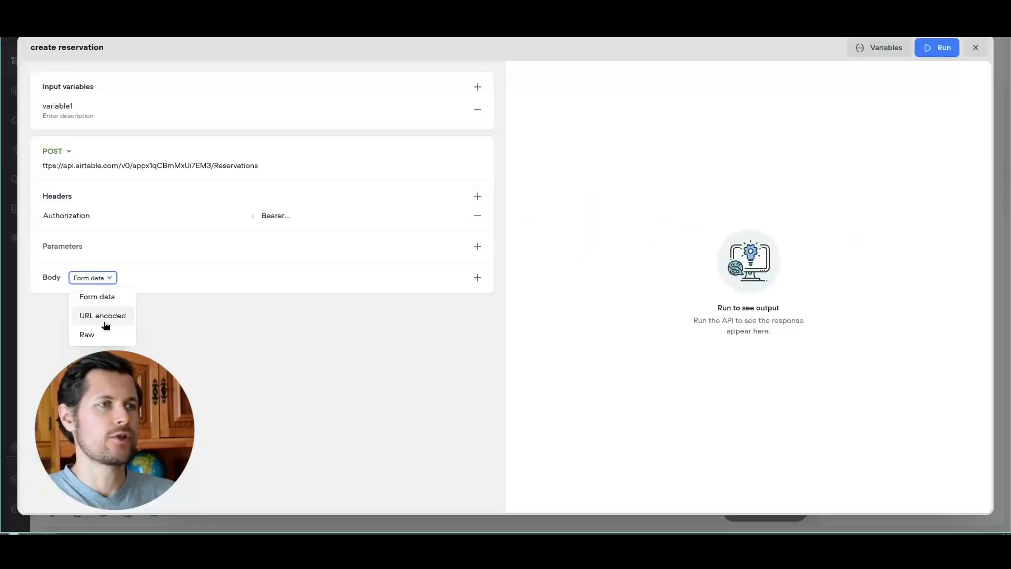
Step: Set the request body to raw JSON and paste in Airtable's example records JSON
left_click(95, 331)
left_click(104, 295)
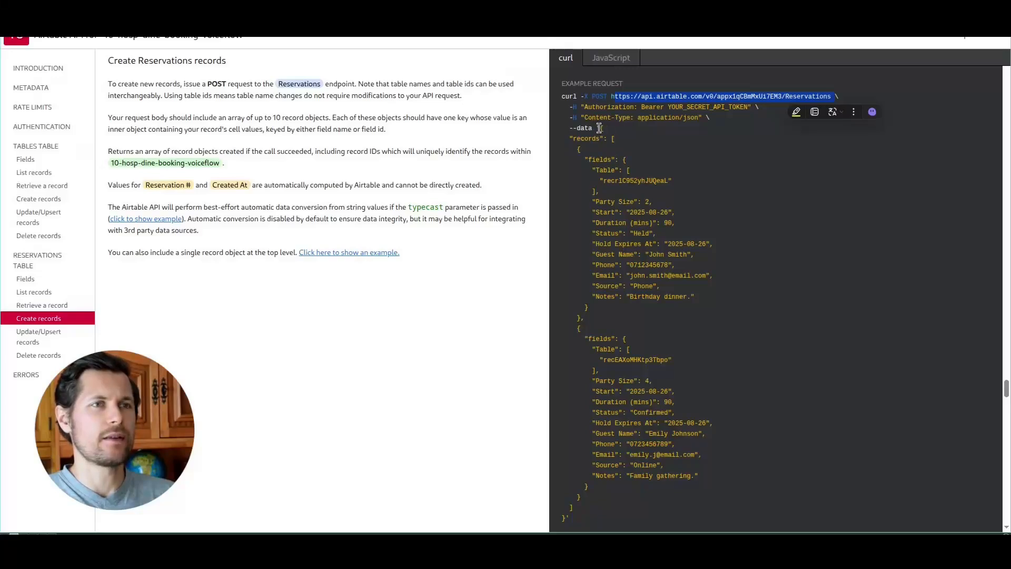
left_click_drag(599, 128, 571, 375)
scroll(596, 160, "down", 2)
key("ctrl+c")
key("ctrl+Tab")
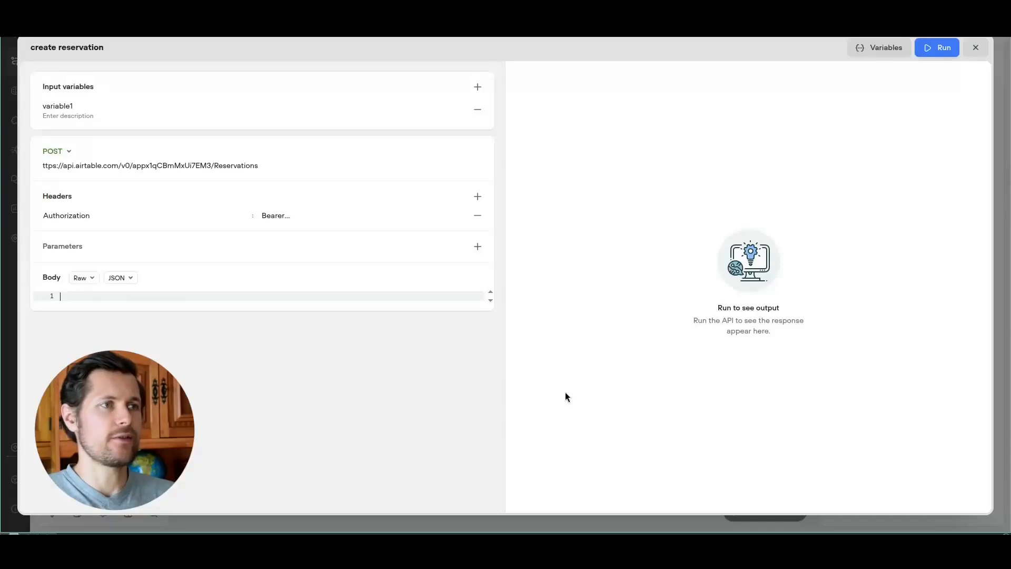
key("ctrl+v")
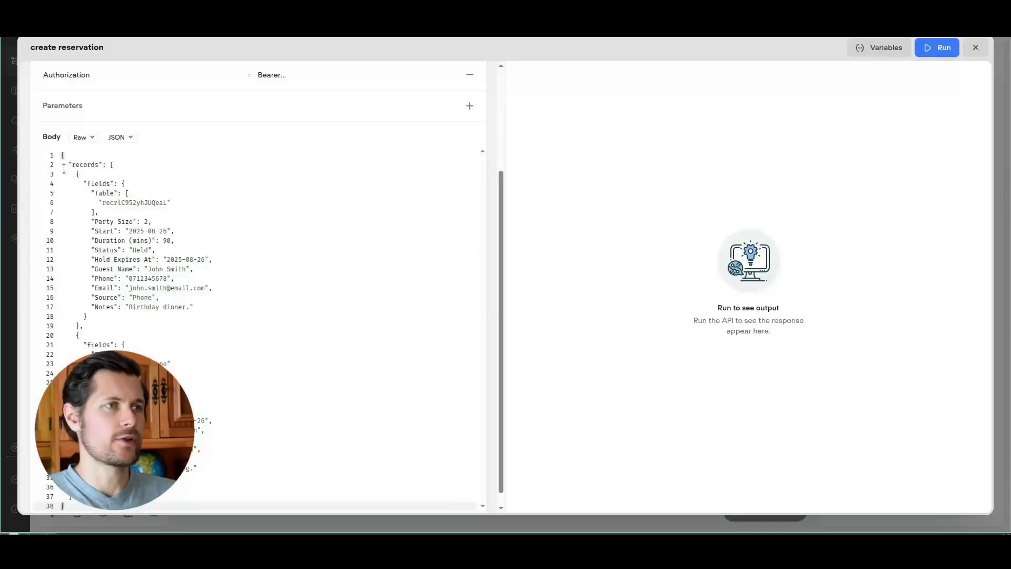
Step: Trim the pasted JSON body to a single record and open the test run variables
left_click_drag(82, 328, 87, 486)
key("BackSpace")
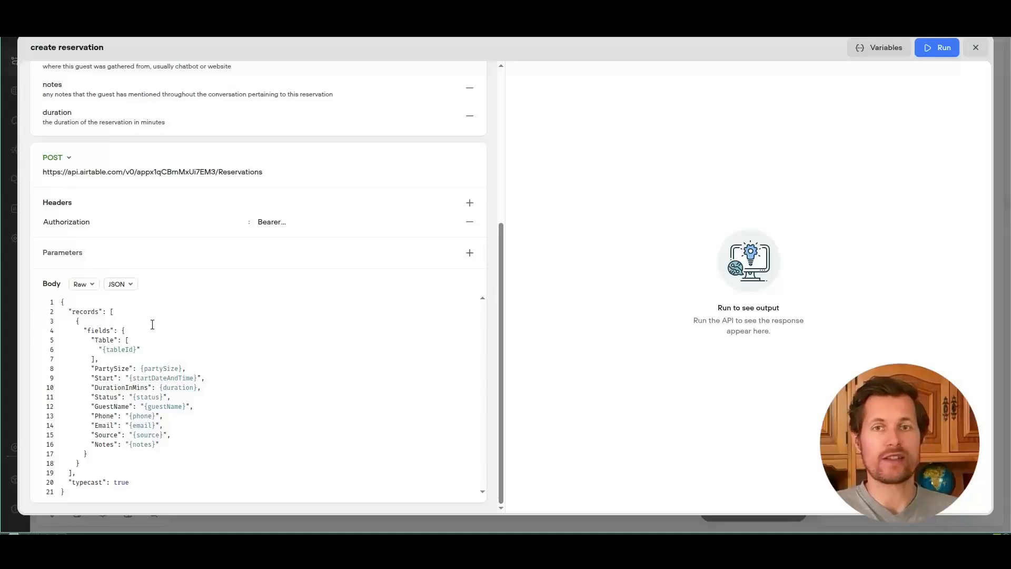
left_click_drag(77, 320, 81, 416)
left_click(162, 417)
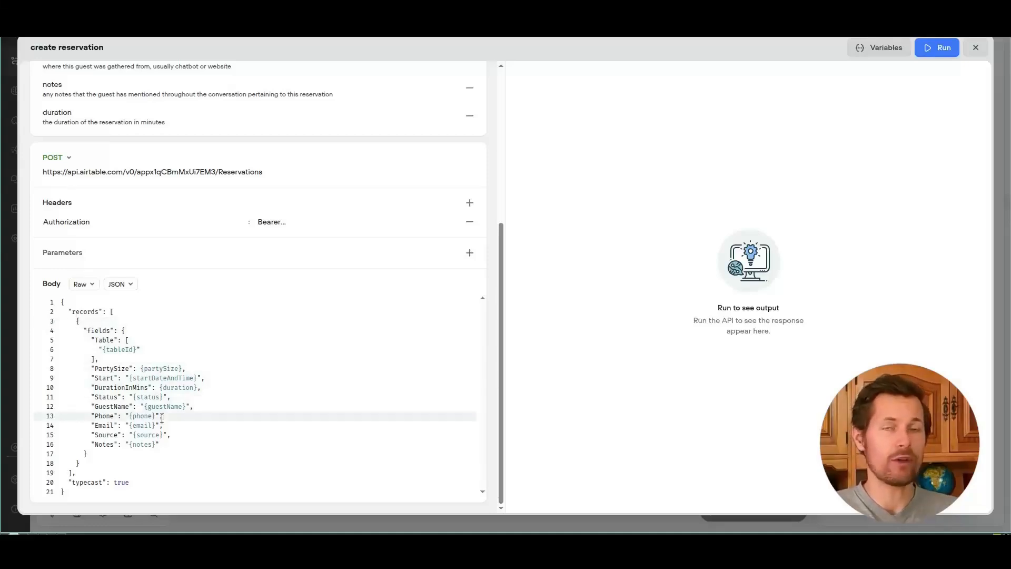
left_click(932, 51)
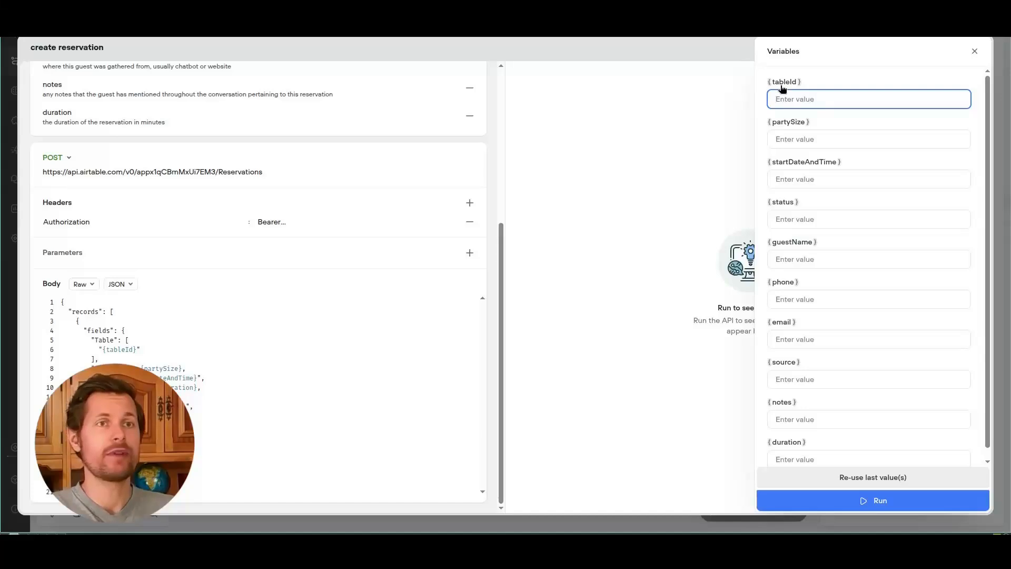
key("ctrl+Tab")
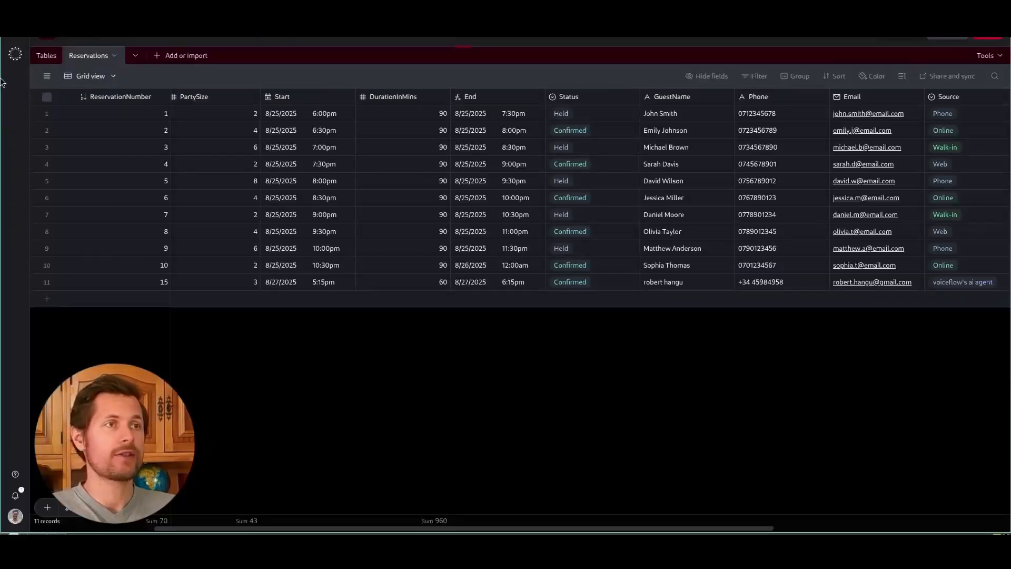
Step: Copy the T01 record's ID from its expanded view in Airtable's Tables table
left_click(47, 56)
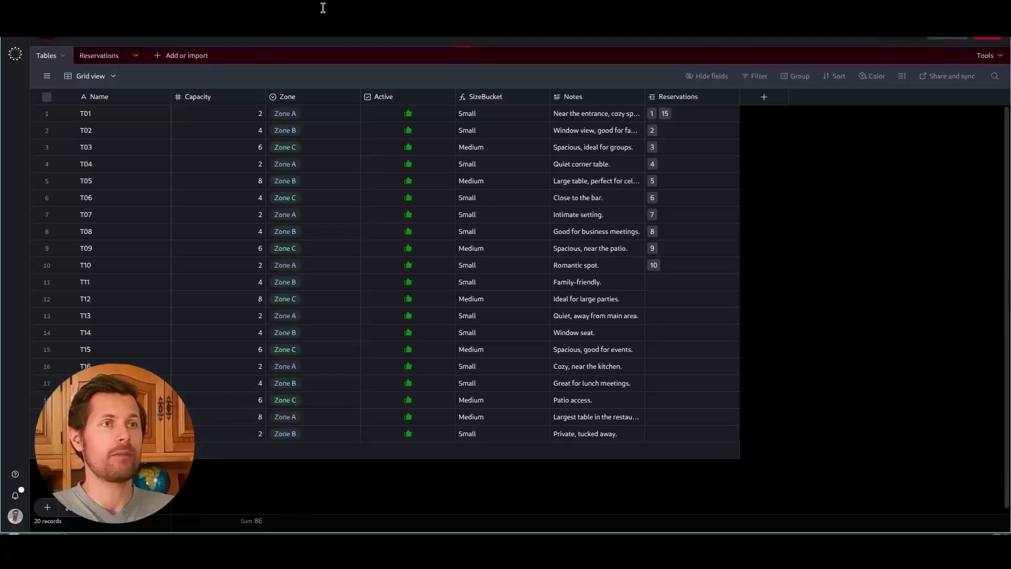
left_click(67, 113)
left_click(435, 7)
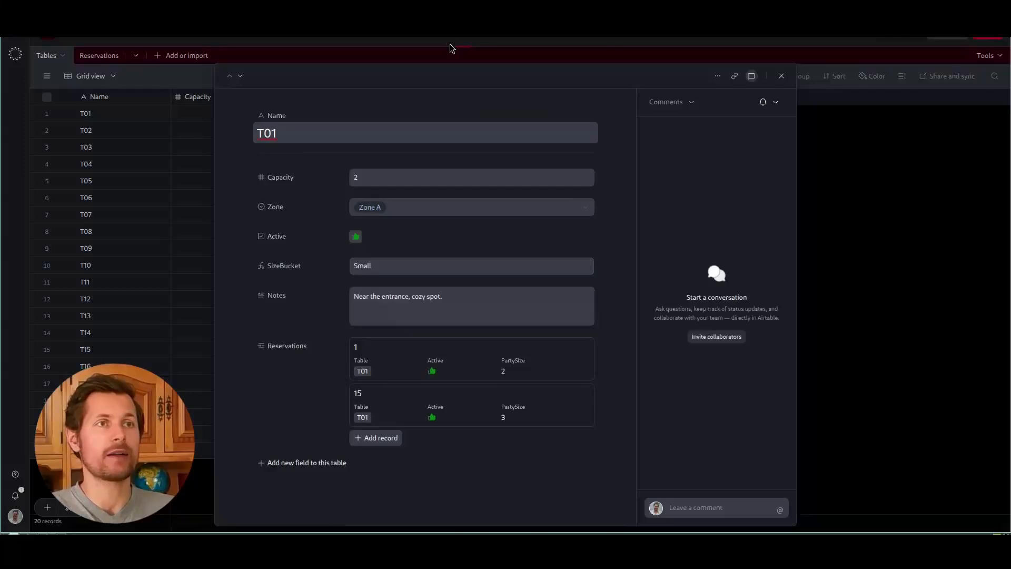
key("ctrl+Tab")
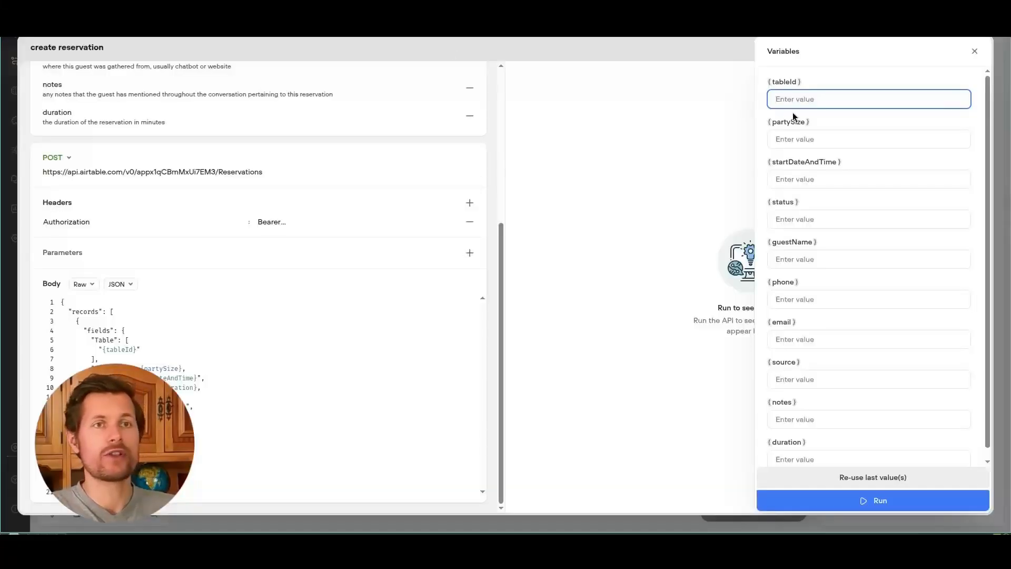
key("ctrl+v")
key("Tab")
type("3")
key("Tab")
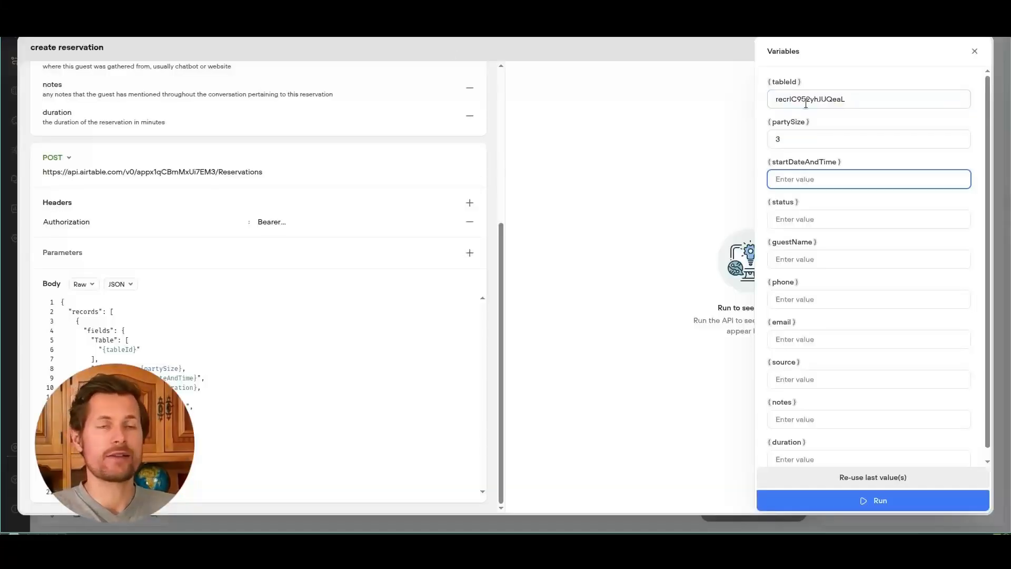
type("2025-08-")
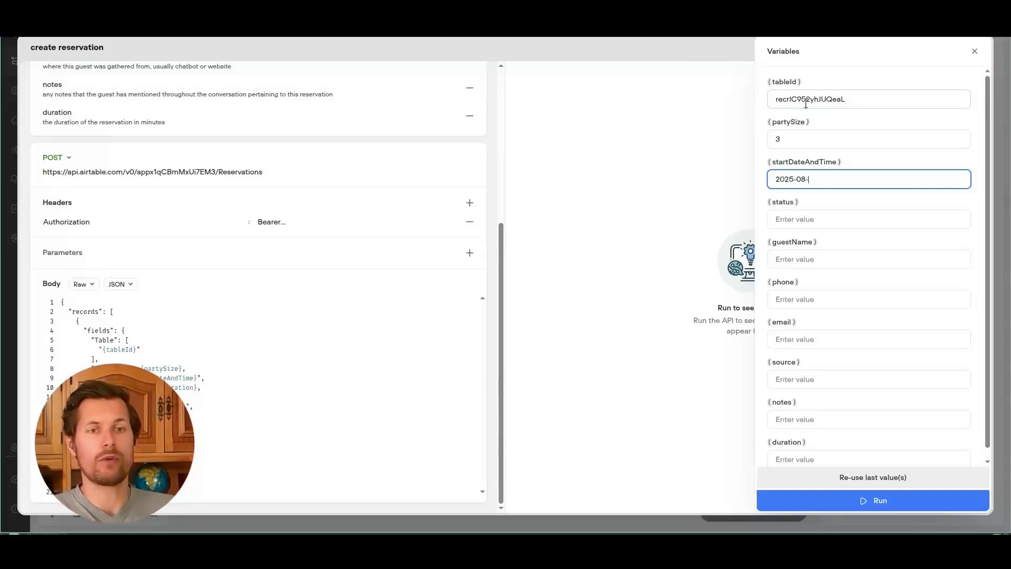
type("27 19:156")
key("BackSpace")
key("Tab")
type("Confirmed")
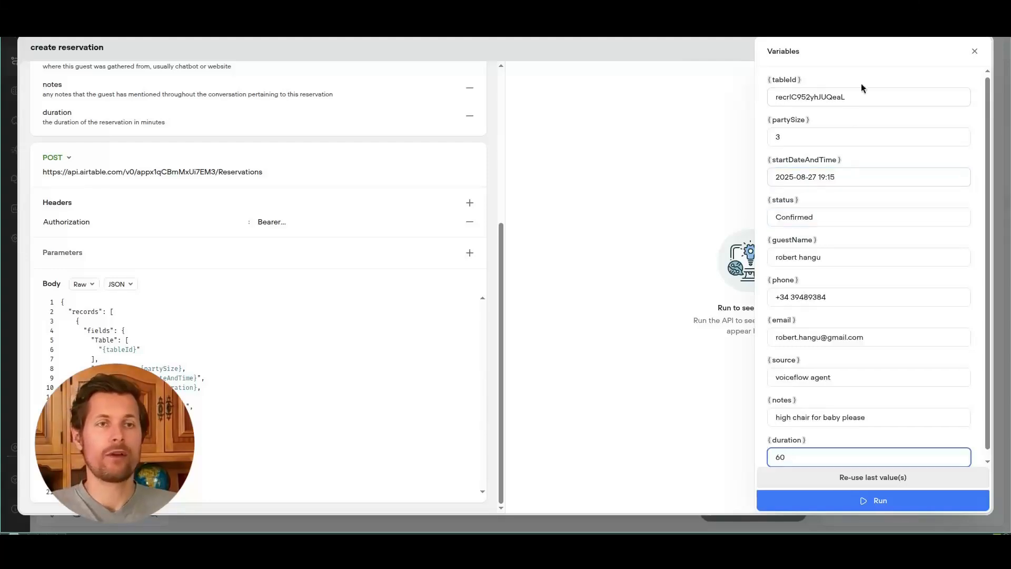
scroll(862, 88, "down", 1)
left_click(861, 497)
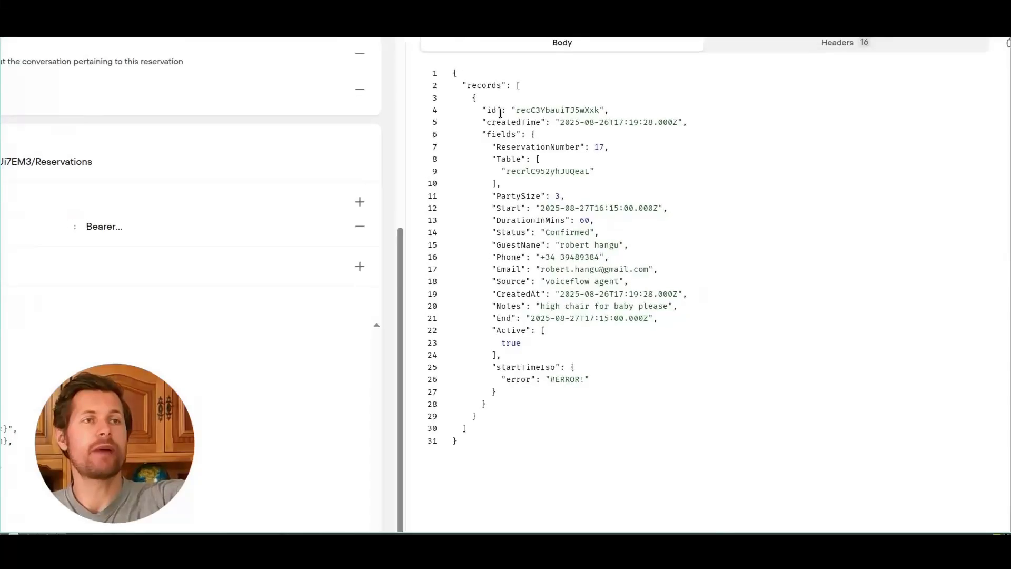
Step: Review the returned JSON fields for the newly created reservation record
left_click_drag(502, 103, 529, 268)
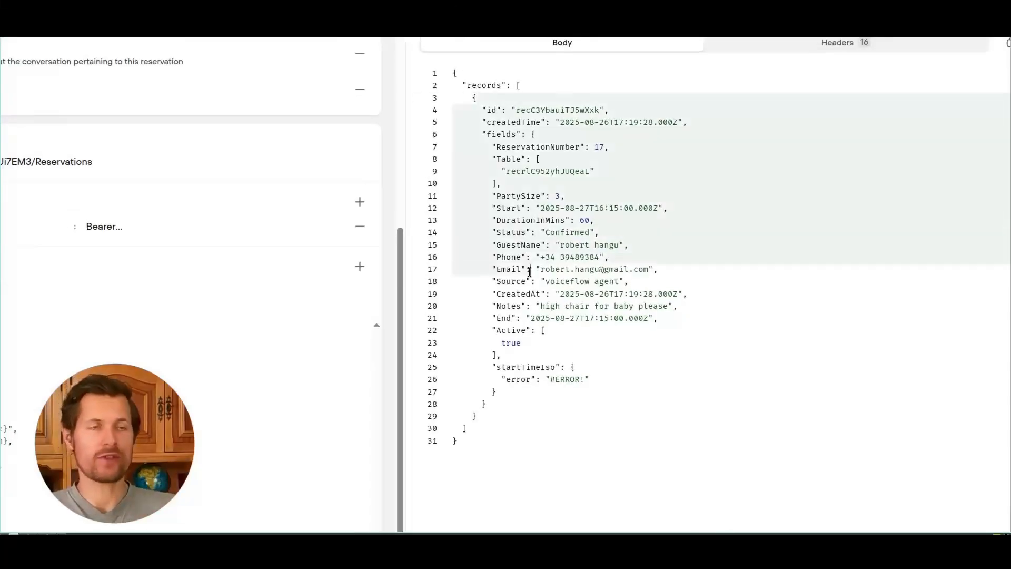
left_click(530, 270)
left_click(562, 108)
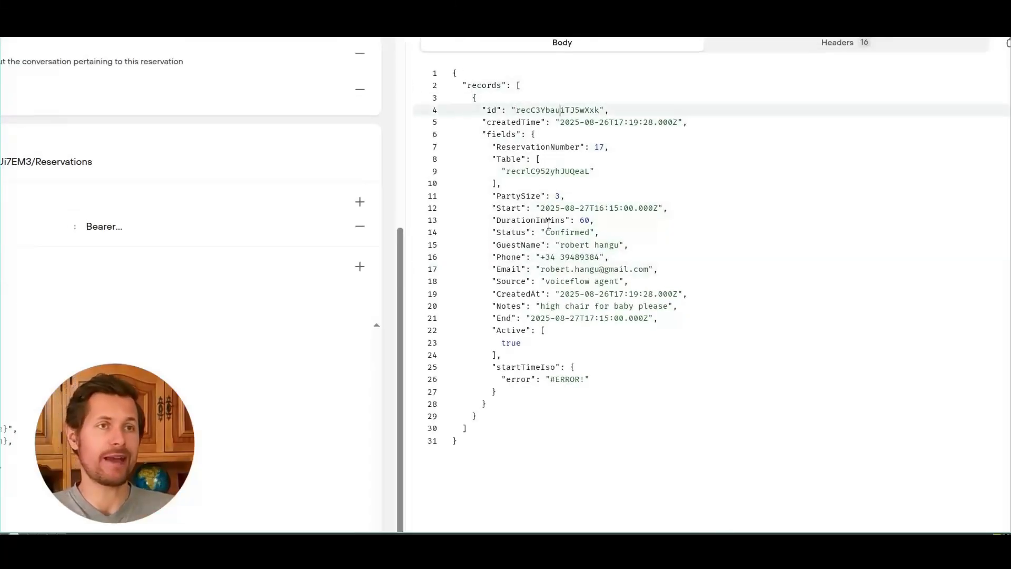
left_click_drag(555, 184, 606, 328)
left_click(612, 328)
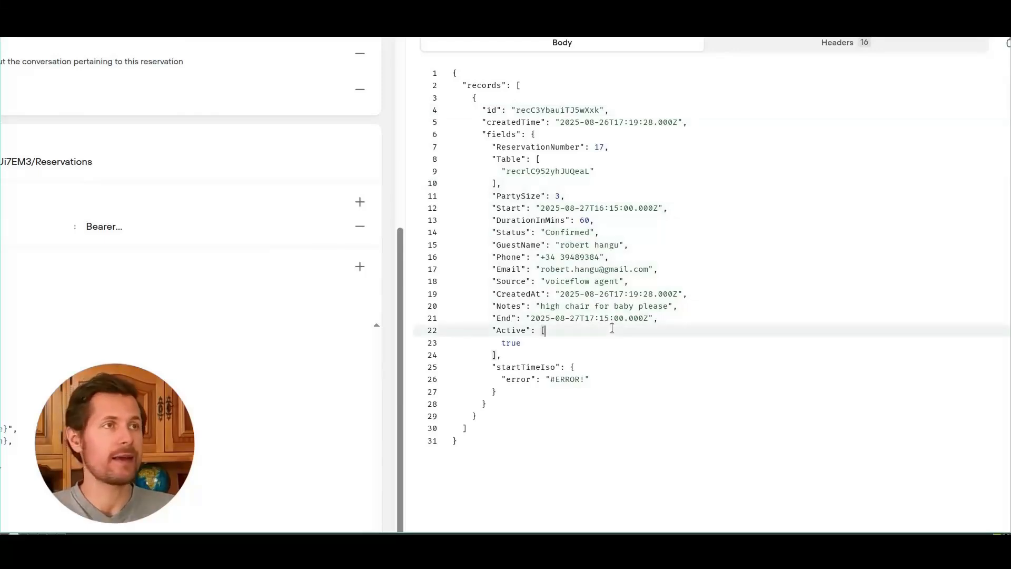
Step: In Airtable, close the open table record and show the Reservations table
key("ctrl+Tab")
left_click(207, 109)
left_click(109, 61)
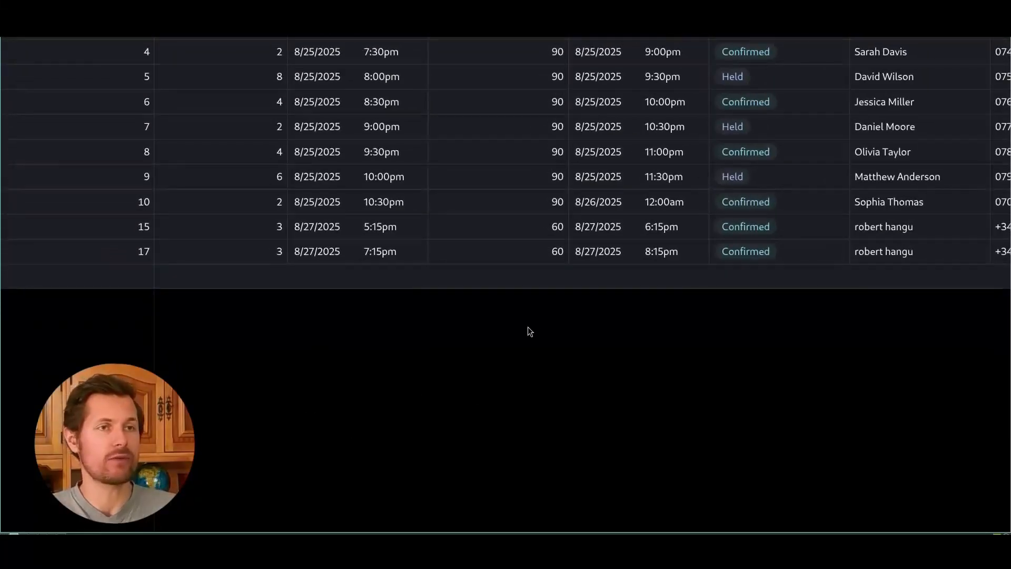
Step: Check reservation 17's guest name and its note 'high chair for baby please'
scroll(565, 329, "right", 6)
left_click(679, 254)
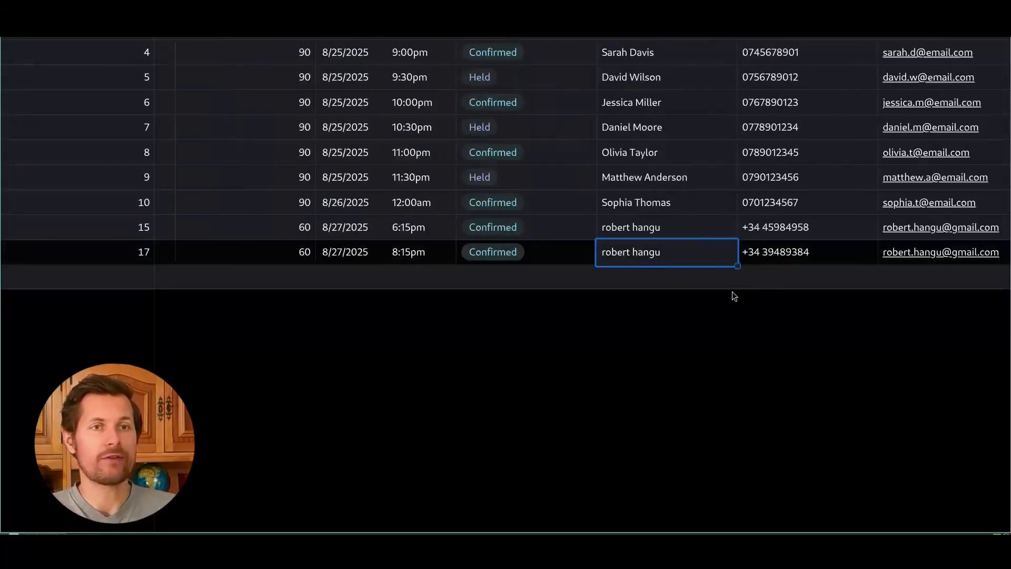
scroll(841, 267, "right", 5)
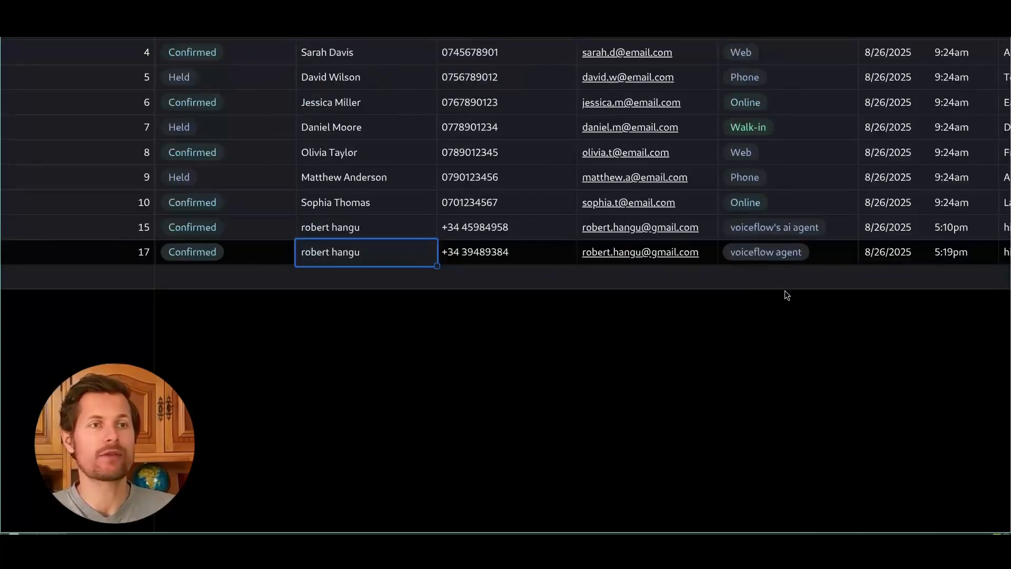
scroll(460, 399, "right", 5)
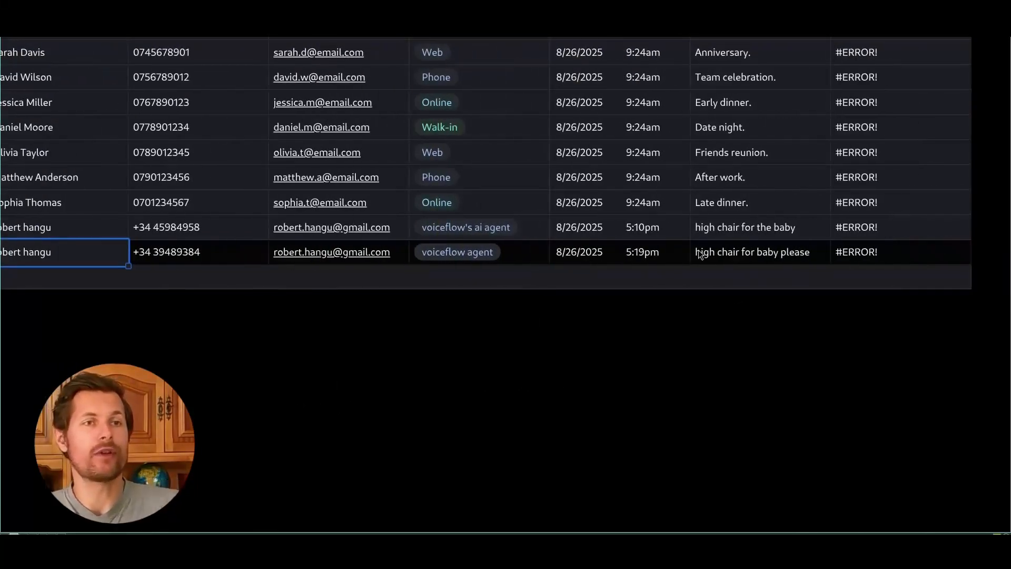
left_click(773, 253)
left_click(821, 252)
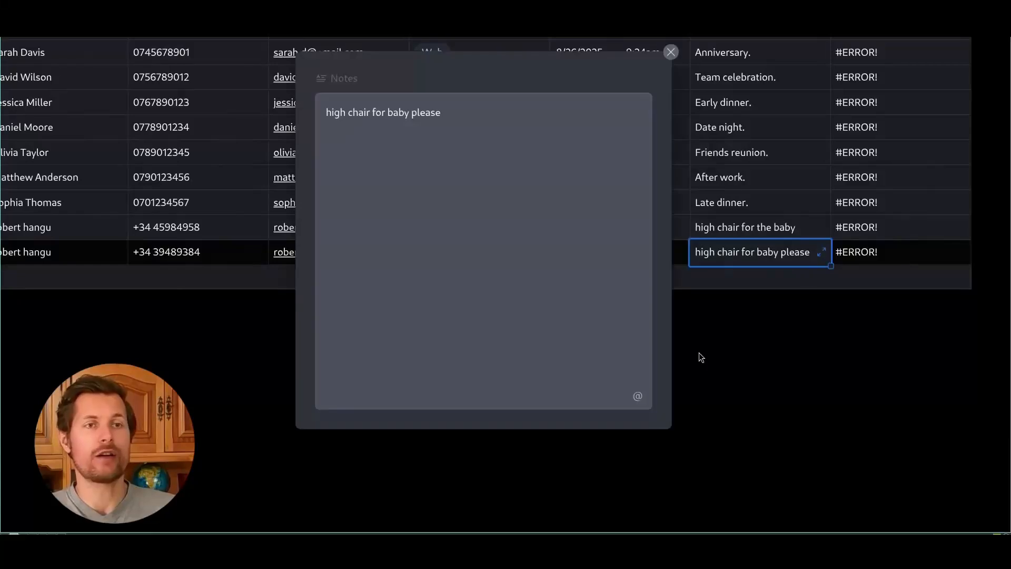
left_click(672, 55)
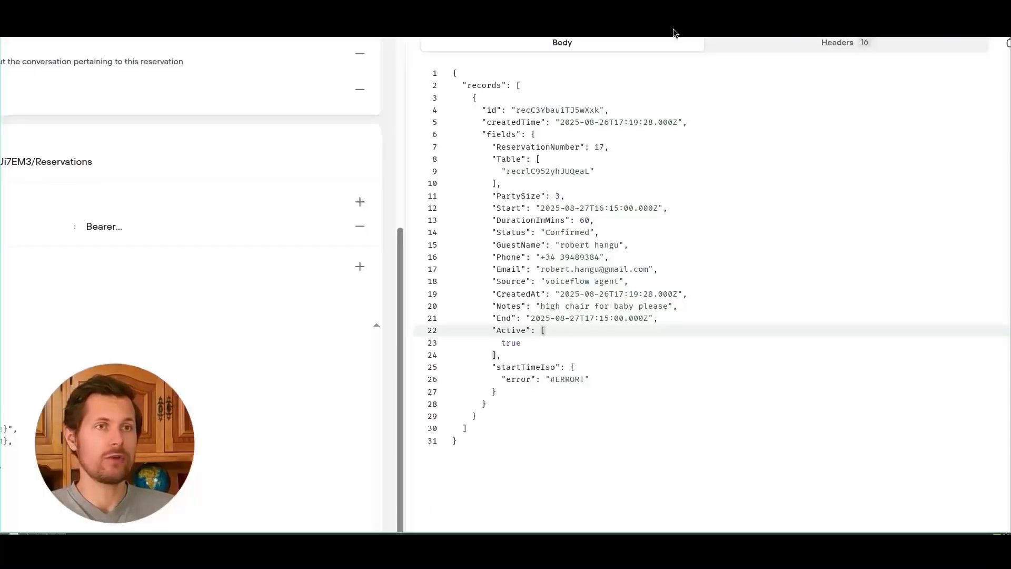
Step: Close the create reservation request window and launch a test chat from the greeting step
key("ctrl+0")
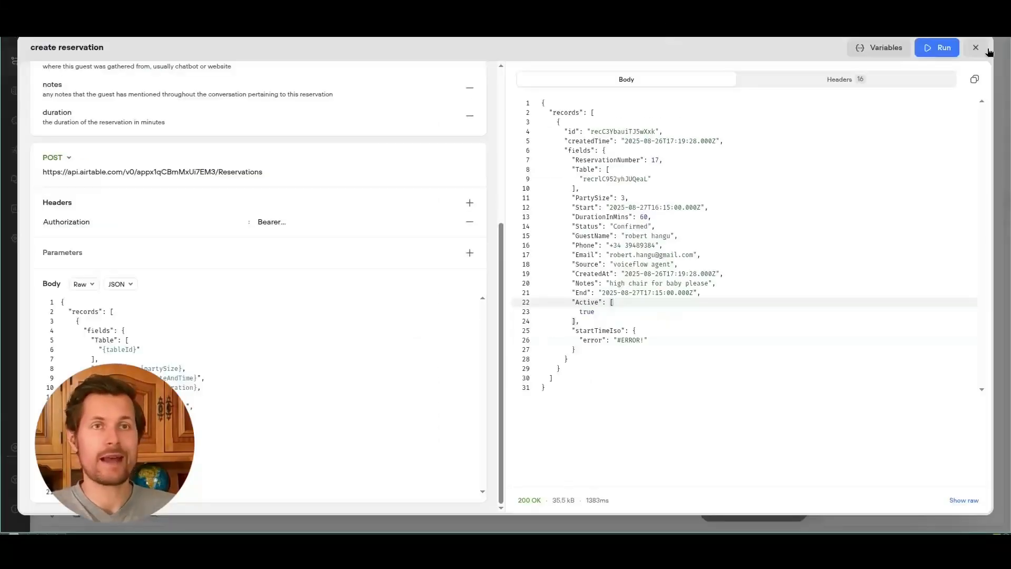
left_click(976, 48)
left_click_drag(318, 365, 573, 368)
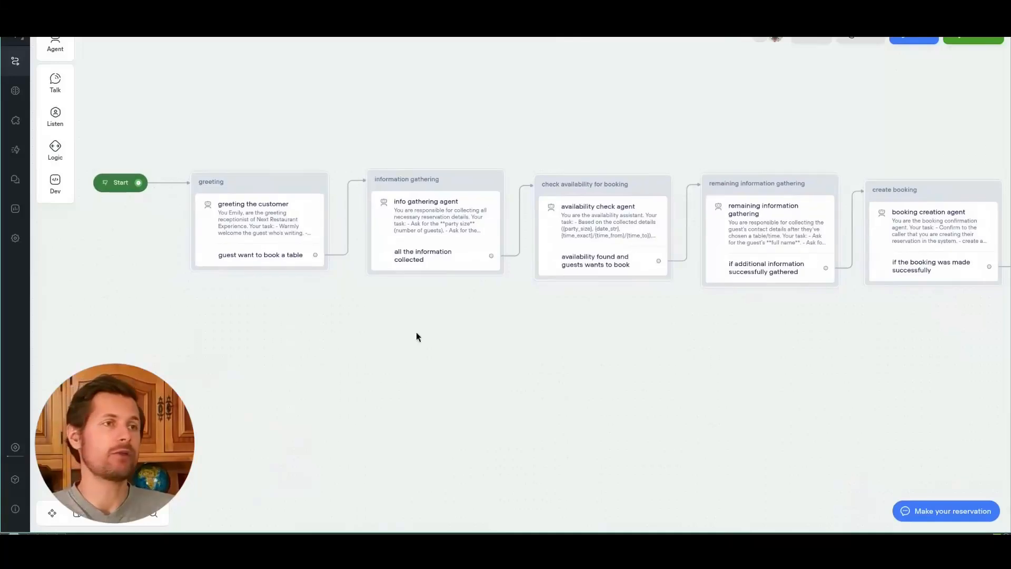
left_click(105, 184)
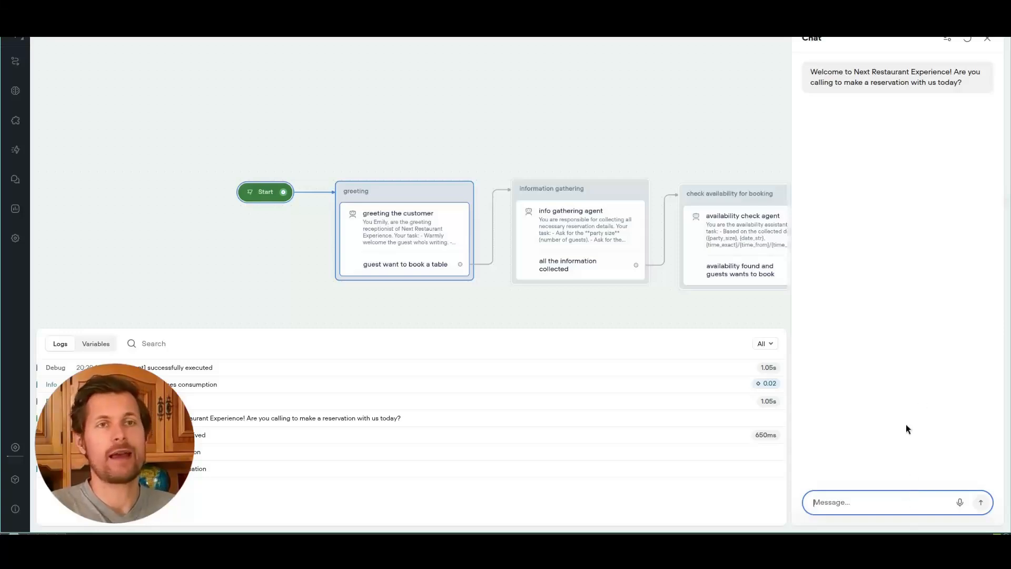
Step: Answer the agent's welcome with 'yes' to request a table booking
left_click_drag(837, 82, 963, 94)
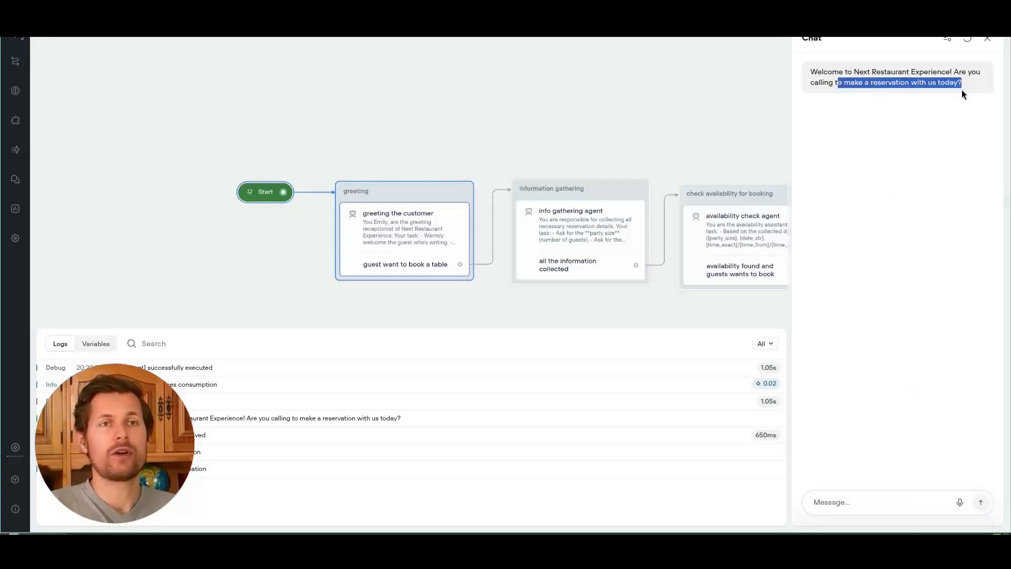
left_click(871, 510)
type("yes, i'd like to book a table")
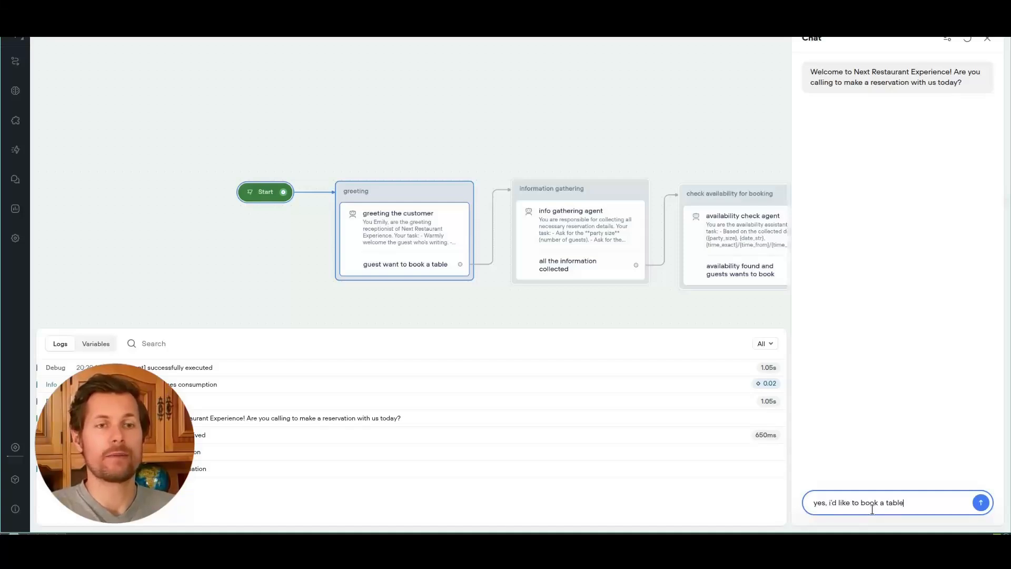
key("Return")
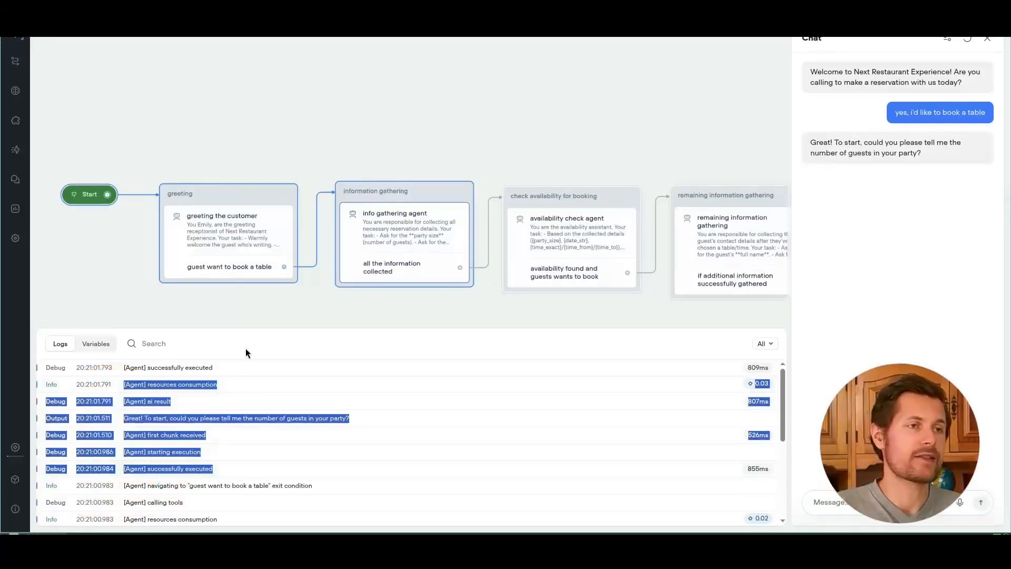
Step: Give a party size of 3 guests
triple_click(815, 145)
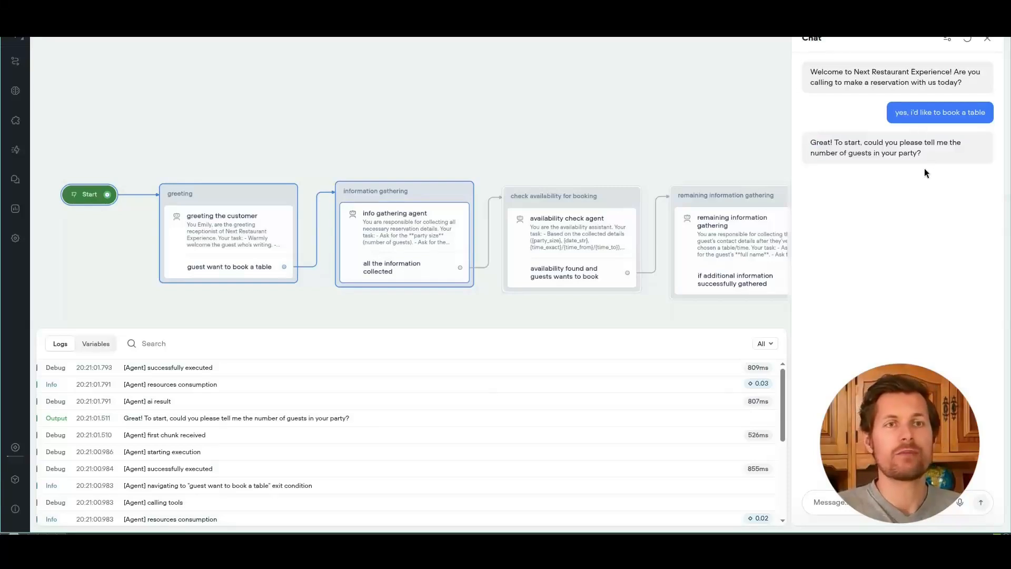
left_click(831, 501)
type("3")
key("Return")
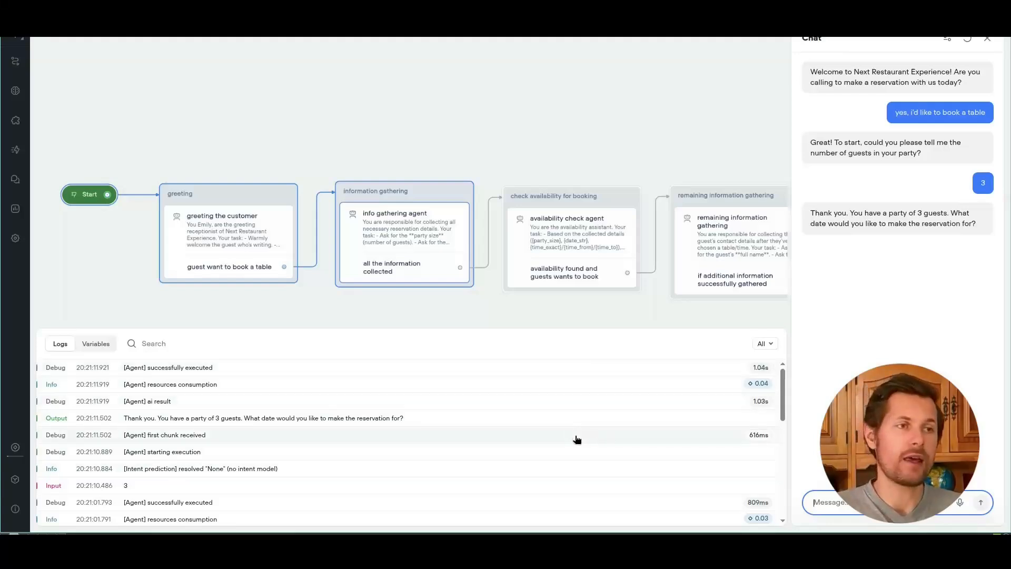
Step: Answer the date question with 'let's go with tomorrow', then draft 'let's go with 19:15'
left_click_drag(811, 213, 964, 254)
left_click(964, 254)
left_click(901, 502)
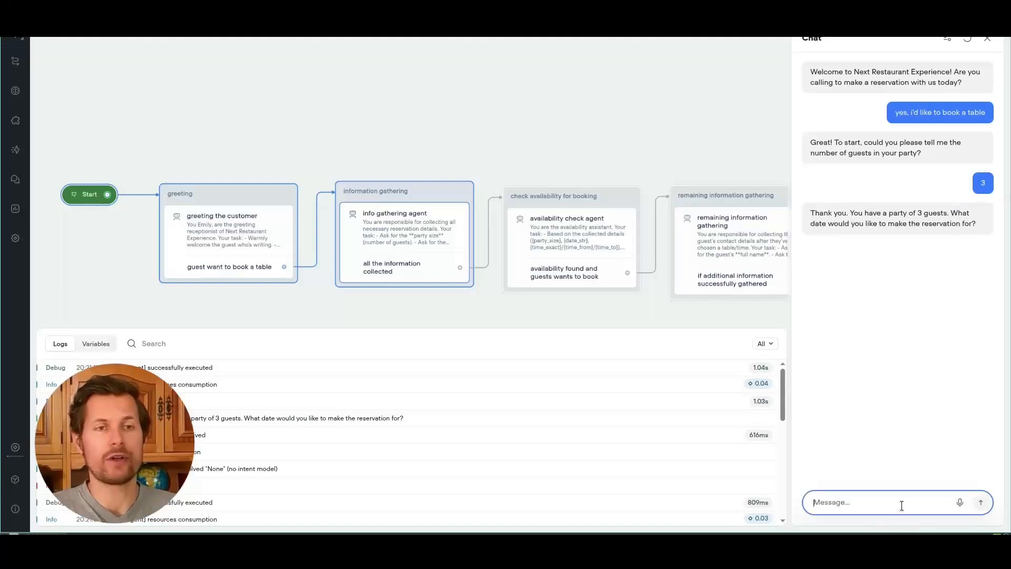
type("let's go with tomorrow aug 27th")
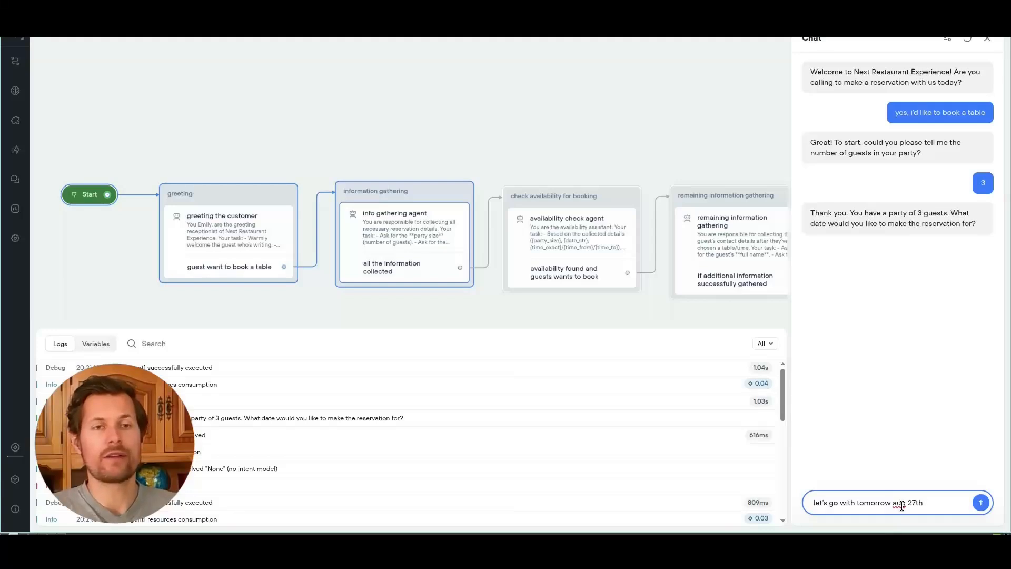
key("Return")
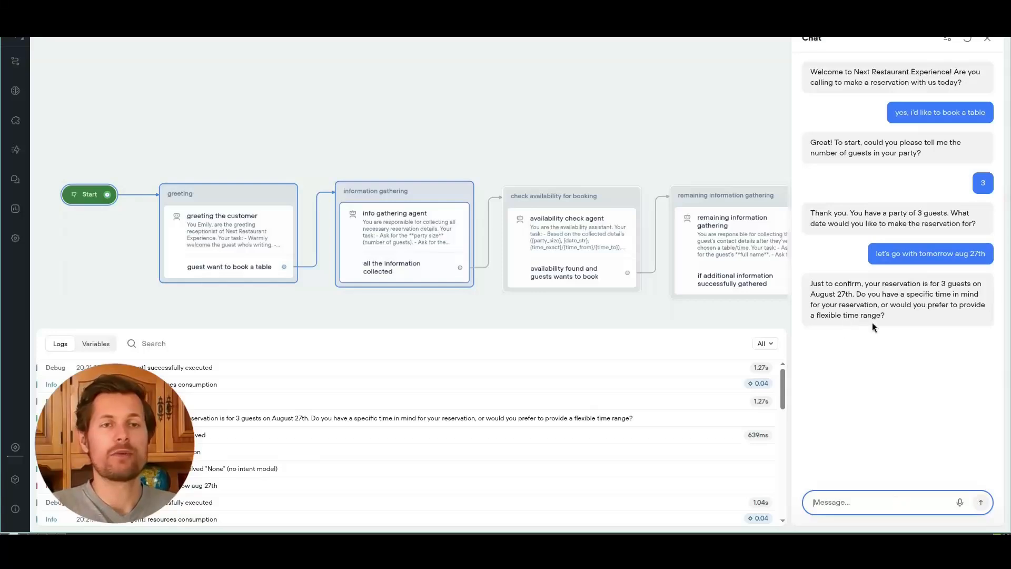
type("let's ")
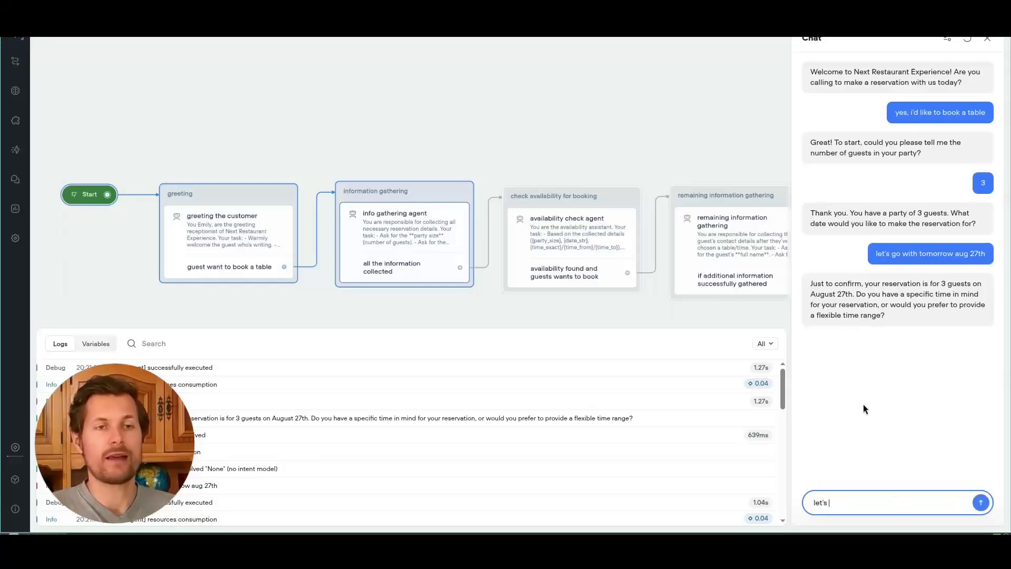
type("go with 19:15")
Step: Send the 19:15 time request and read the agent's availability and hold offer
key("Return")
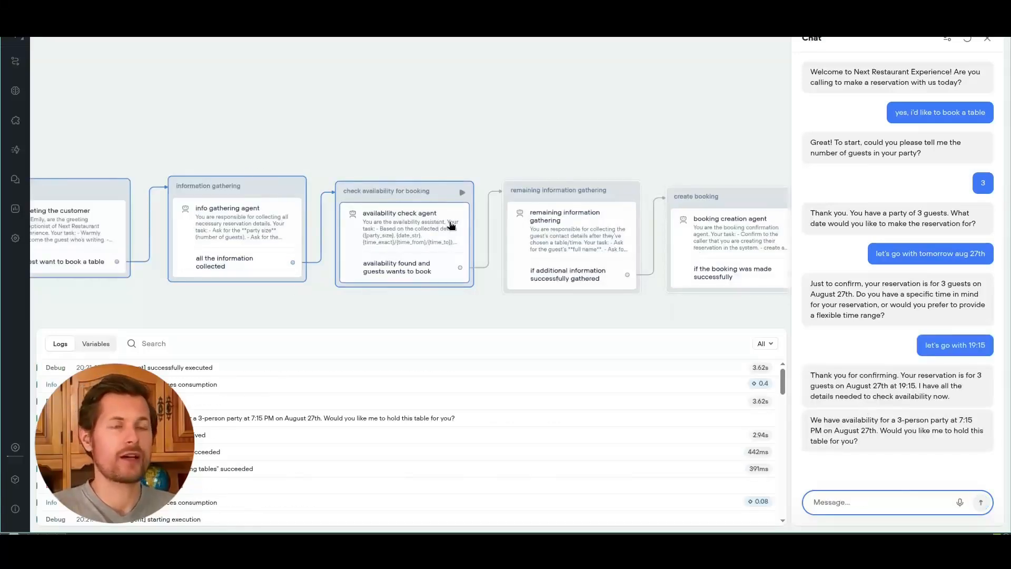
left_click_drag(861, 420, 986, 427)
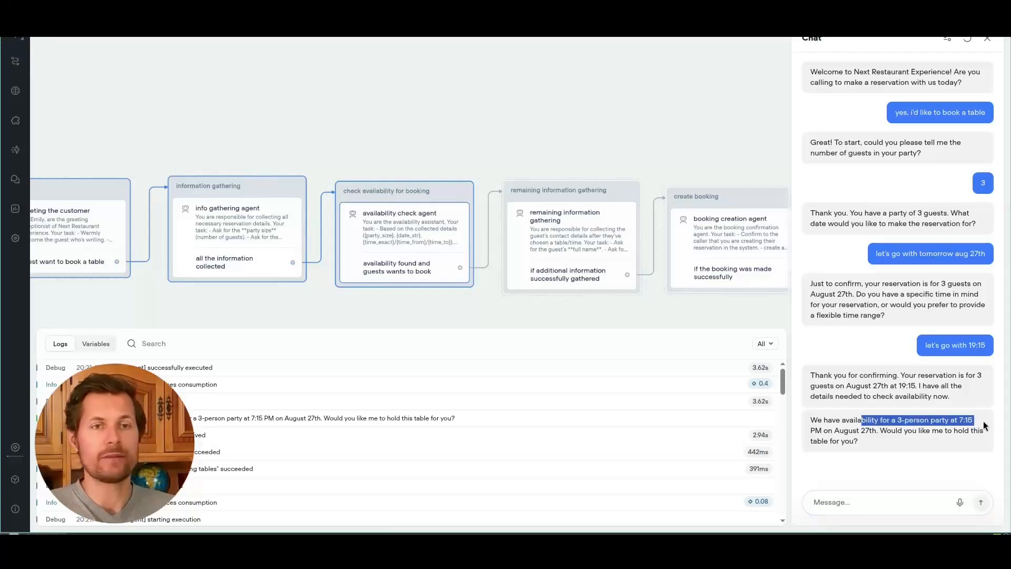
left_click(950, 430)
left_click_drag(866, 445, 856, 431)
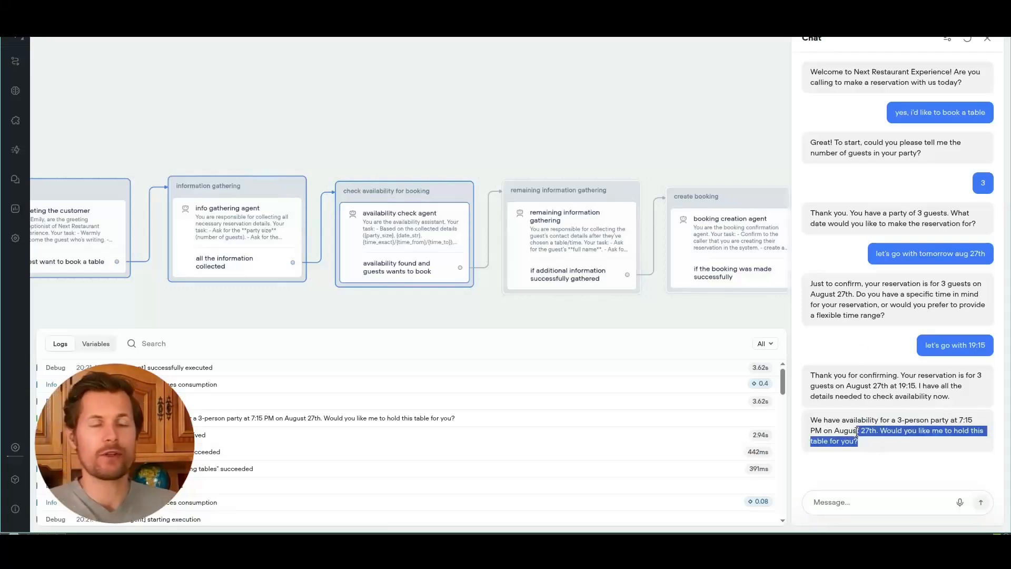
left_click(857, 431)
Step: Ask 'what kind of tables do you have?' and bring up Airtable's Tables table
left_click(859, 500)
type("wh")
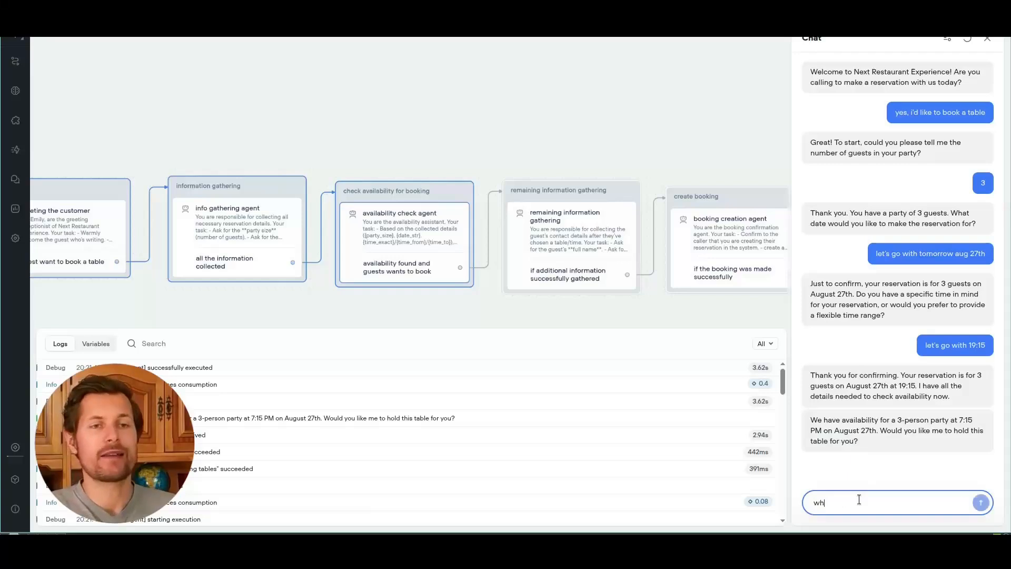
type("at kind of tables do you have?")
key("Return")
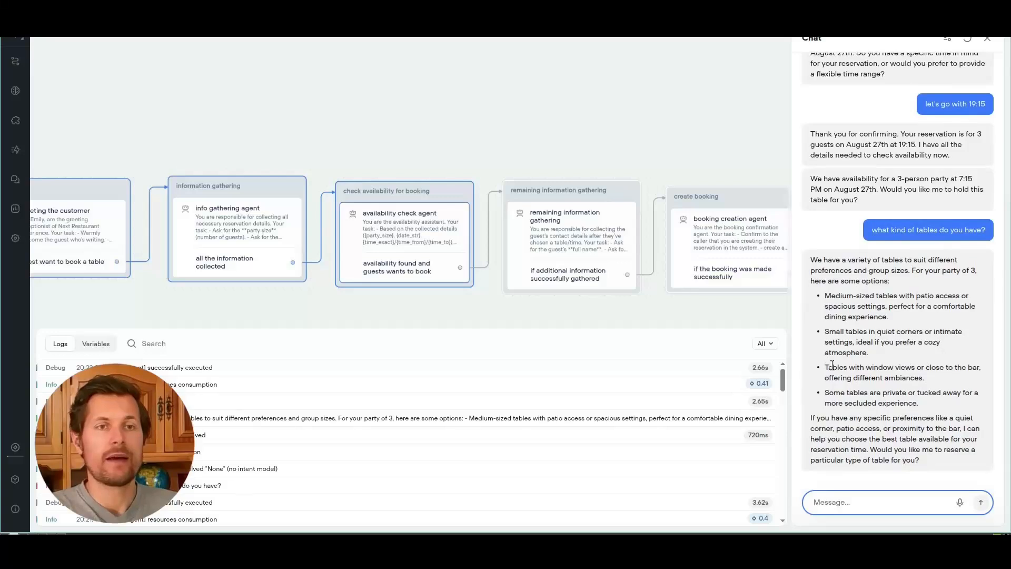
key("ctrl+Tab")
left_click(55, 56)
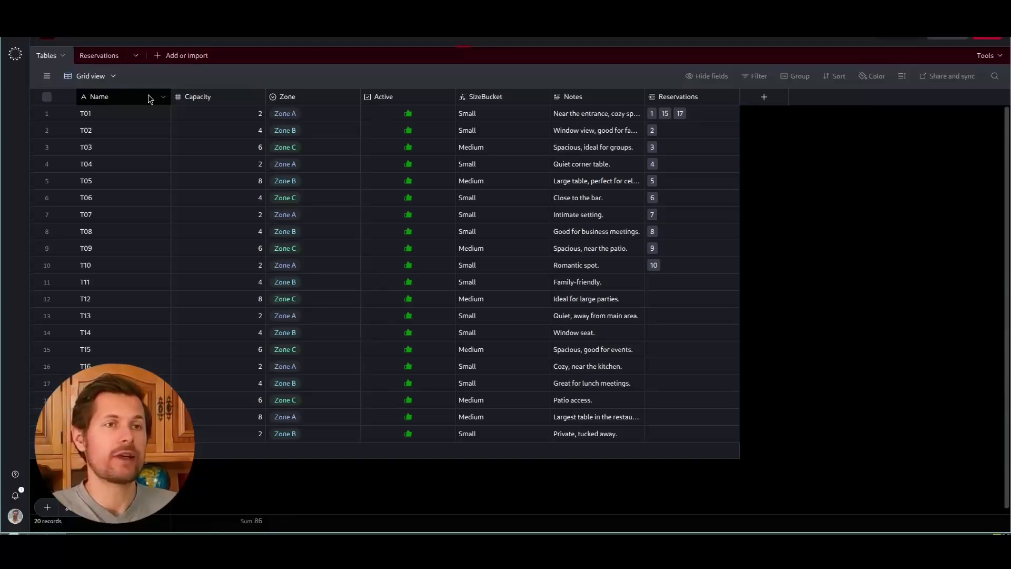
Step: Search within Airtable's Tables view, then return to the Voiceflow test chat
key("ctrl+f")
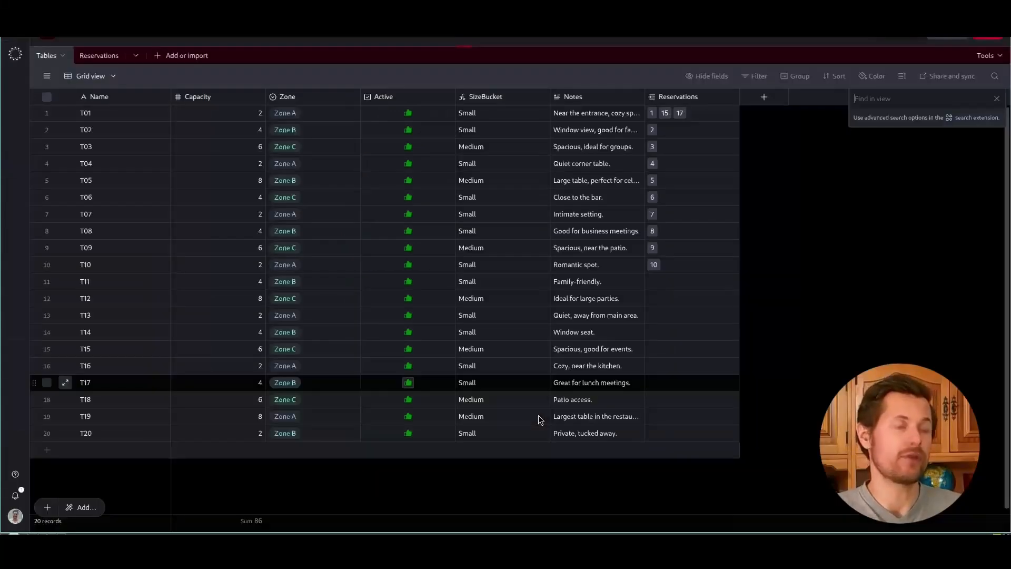
key("ctrl+Tab")
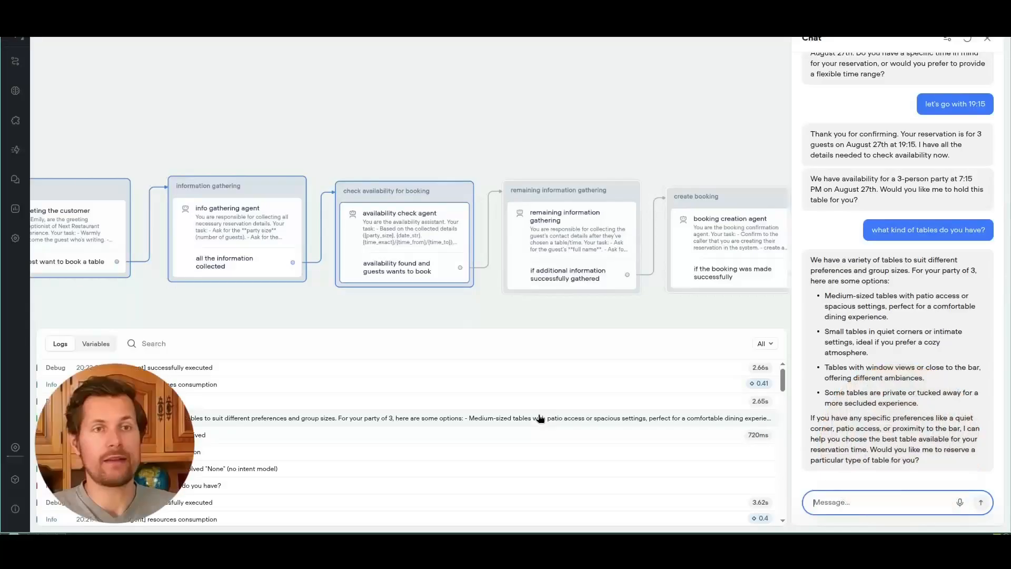
Step: Ask for a family table with a high chair for the baby
mouse_move(863, 419)
left_mouse_down()
mouse_move(927, 419)
mouse_move(860, 429)
left_mouse_up()
left_click(858, 433)
left_click(843, 498)
type("yes , i'd like a family table with a high chair for the baby")
key("Return")
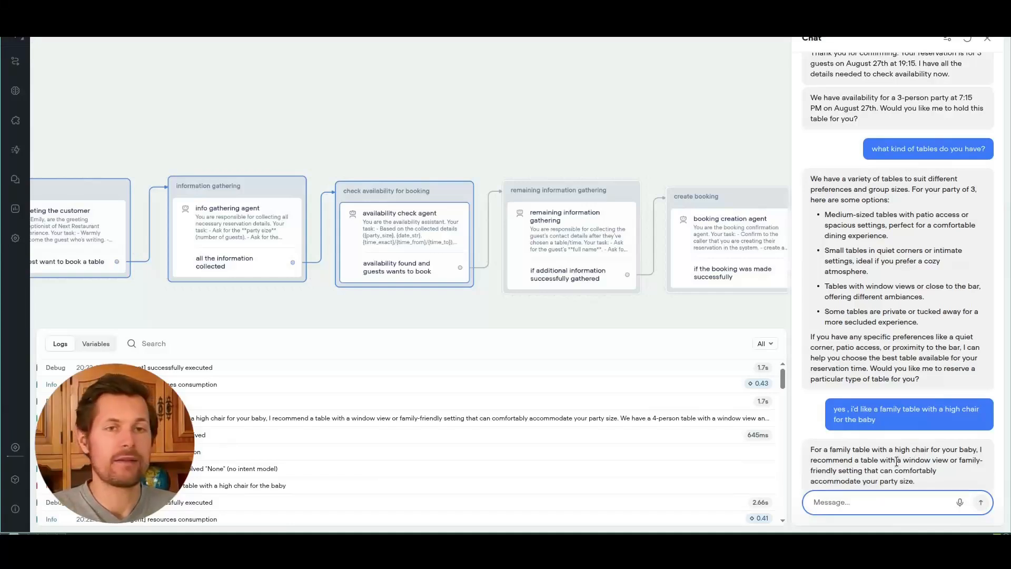
Step: Reply 'yes' so the agent holds the 7:15 PM table
left_click_drag(855, 429, 923, 439)
left_click(940, 448)
left_click(911, 503)
type("yes go ahead")
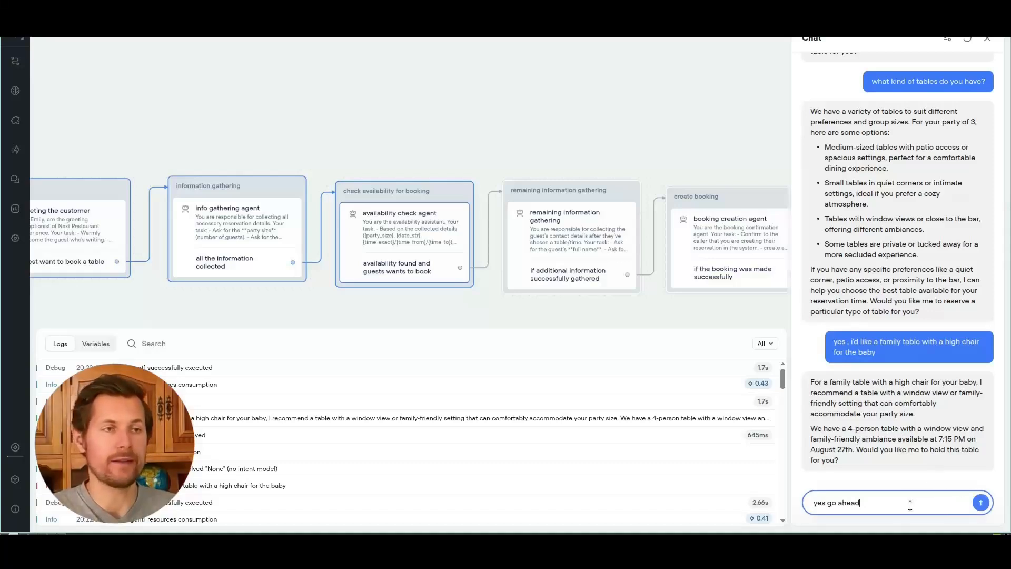
key("Return")
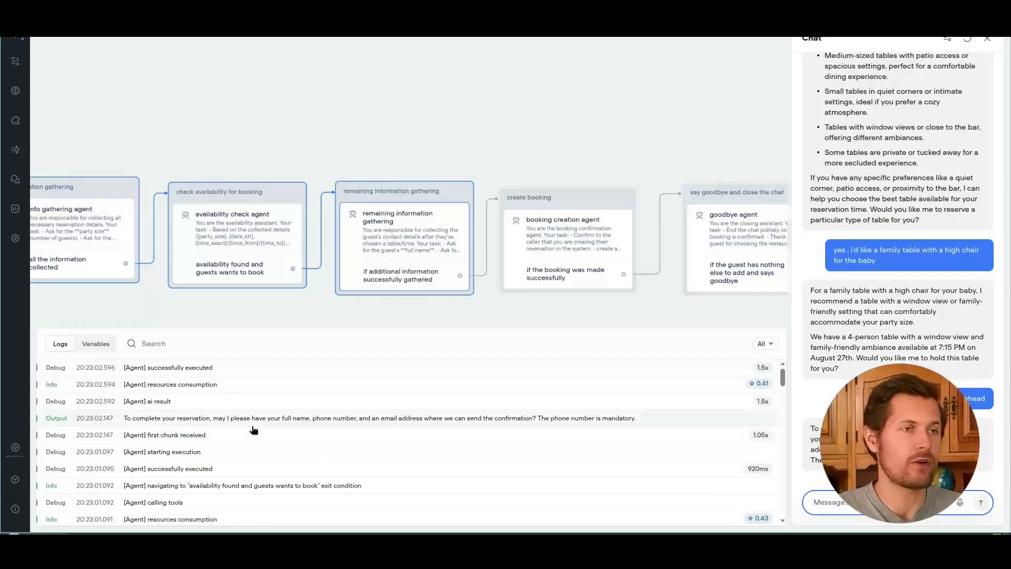
Step: Enter the guest's name, e-mail and phone number in the chat
left_click_drag(886, 429, 990, 436)
left_click(965, 452)
left_click(864, 493)
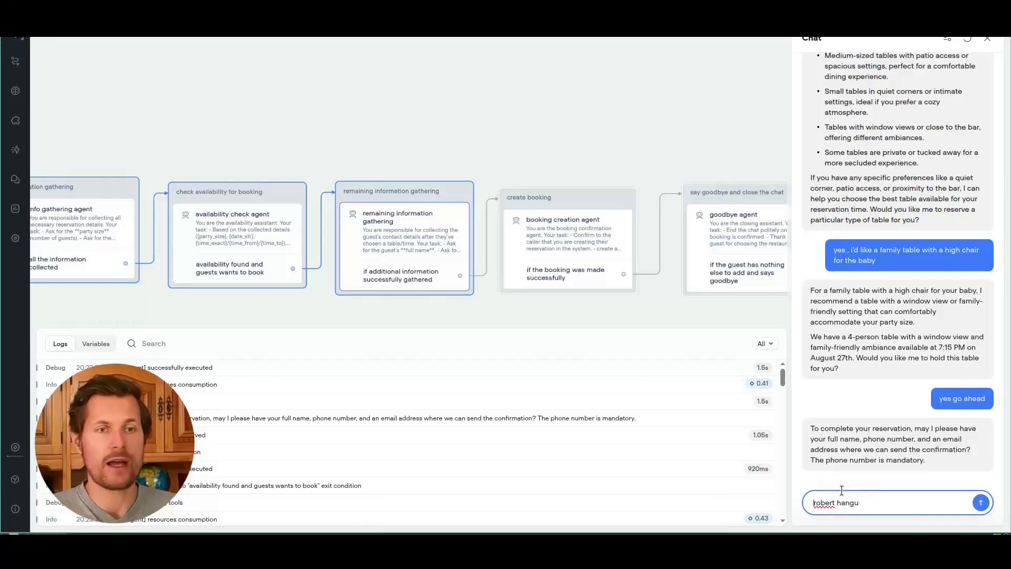
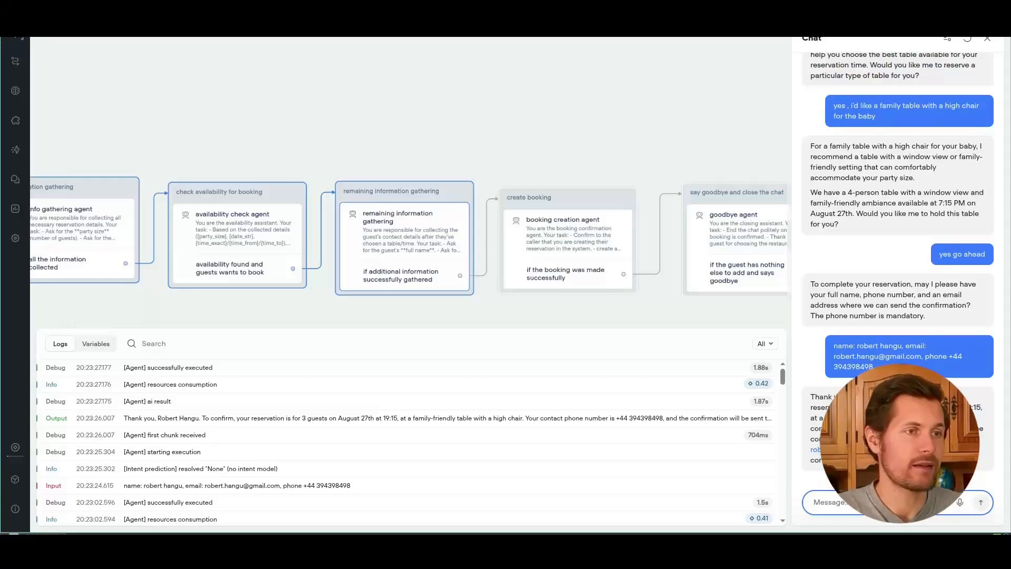
Step: Confirm the booking summary with 'yes' and check the create reservation log
left_click_drag(811, 396, 905, 468)
left_click(895, 500)
type("yes")
key("Return")
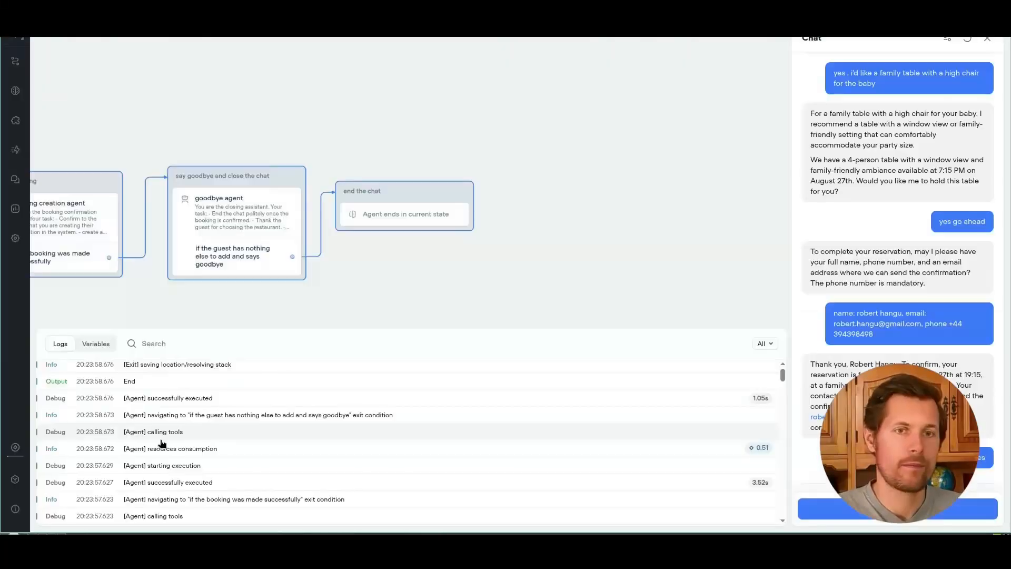
scroll(197, 323, "down", 3)
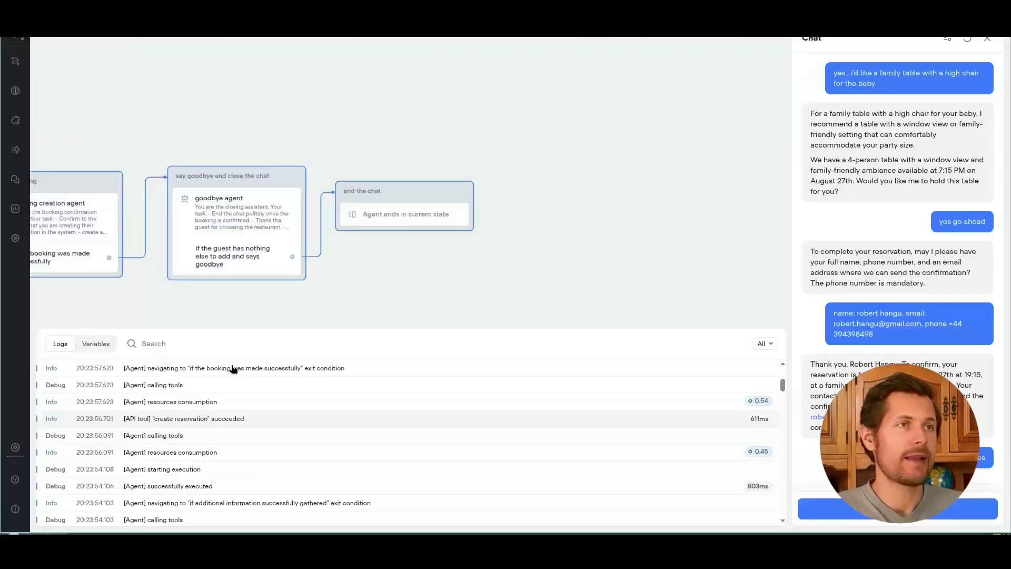
Step: Inspect reservation 18's family-table note and chatbot source in the Reservations table
key("ctrl+Tab")
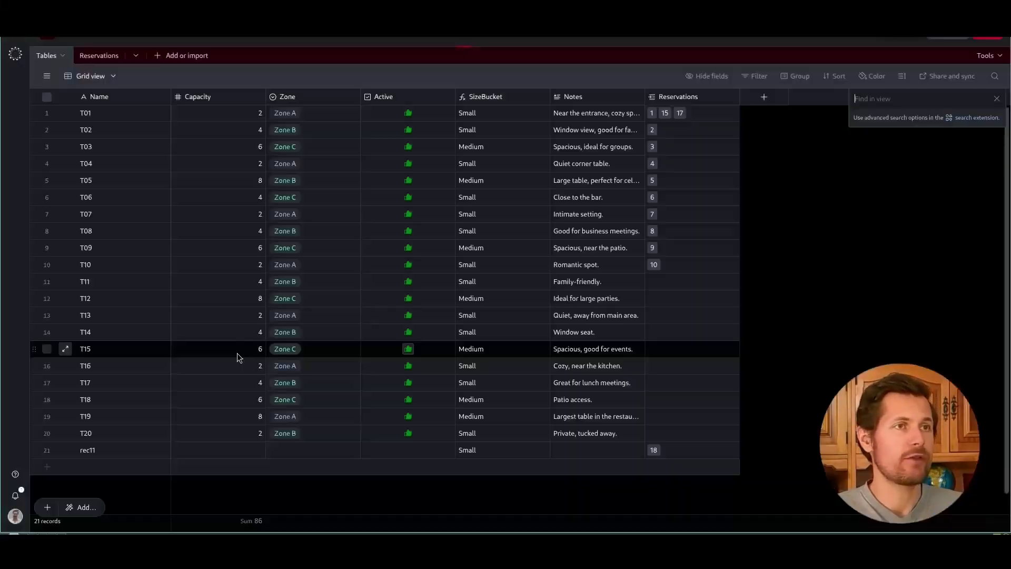
left_click(105, 55)
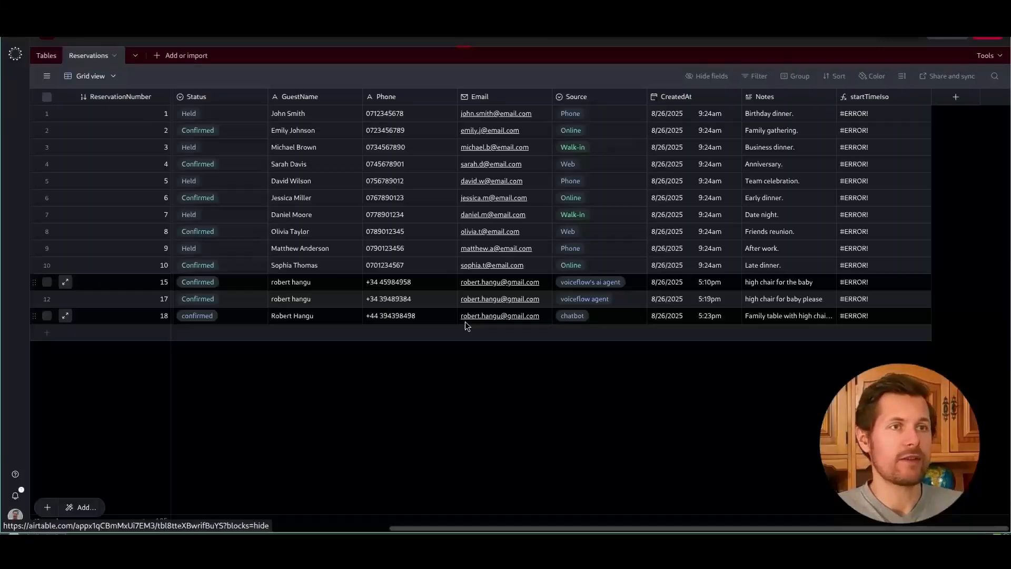
scroll(432, 365, "left", 10)
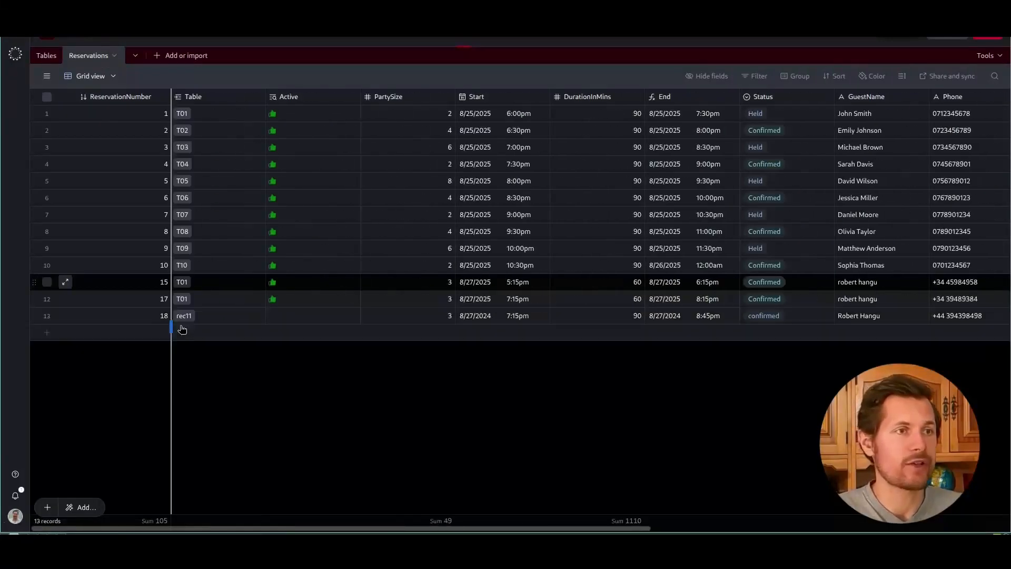
scroll(467, 377, "right", 10)
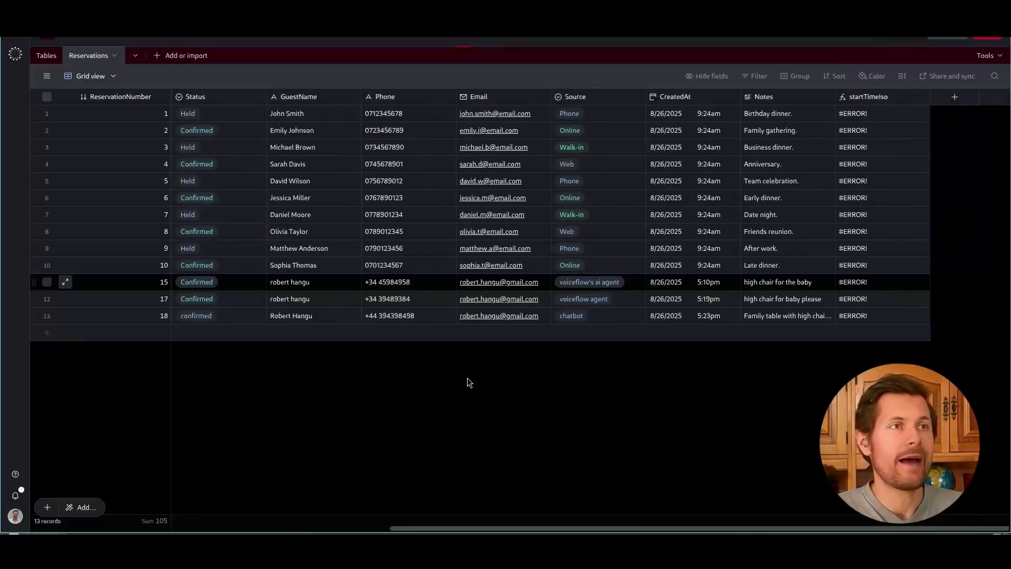
left_click(769, 321)
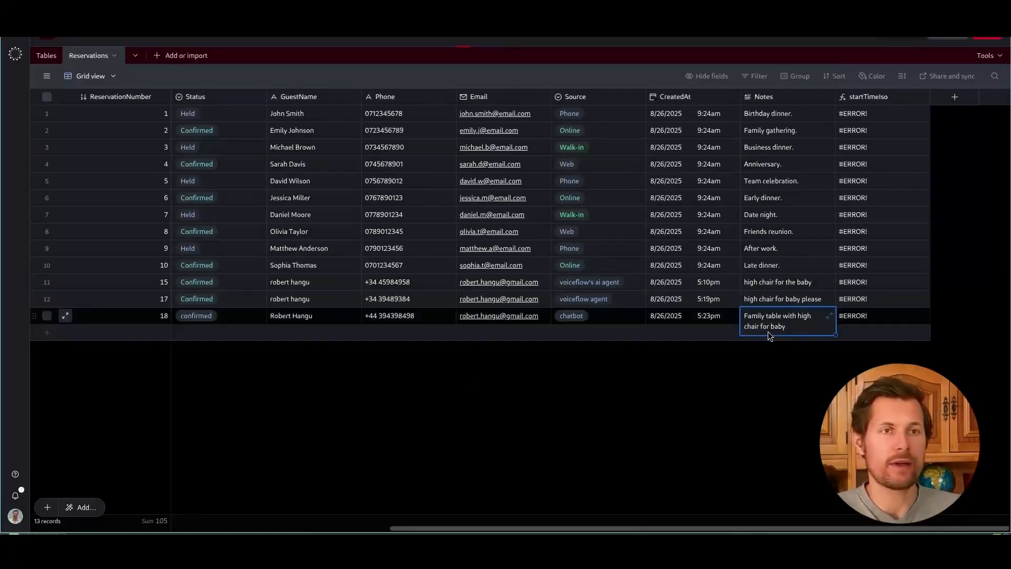
left_click(608, 322)
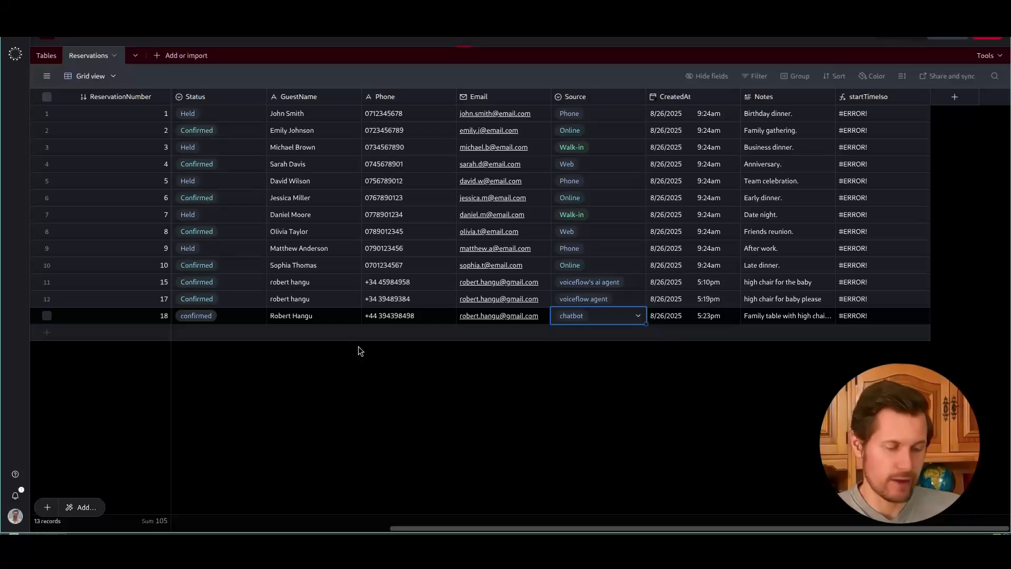
key("super+4")
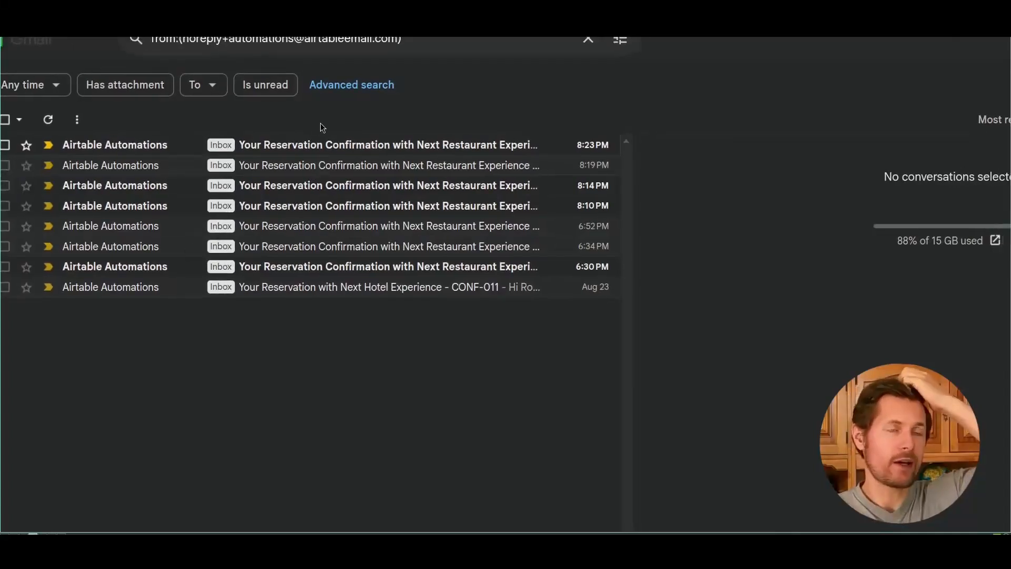
Step: Open the 8:23 PM reservation 18 confirmation email and check its date, time and family-table note
left_click(327, 149)
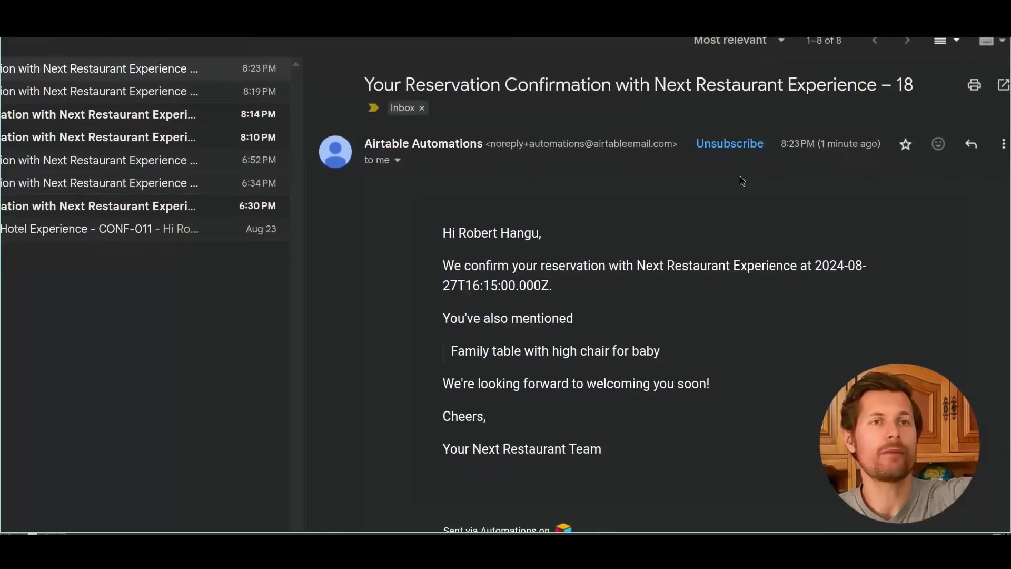
left_click_drag(907, 80, 854, 85)
left_click_drag(635, 266, 818, 287)
left_click(594, 307)
left_click_drag(452, 343, 648, 350)
left_click(648, 350)
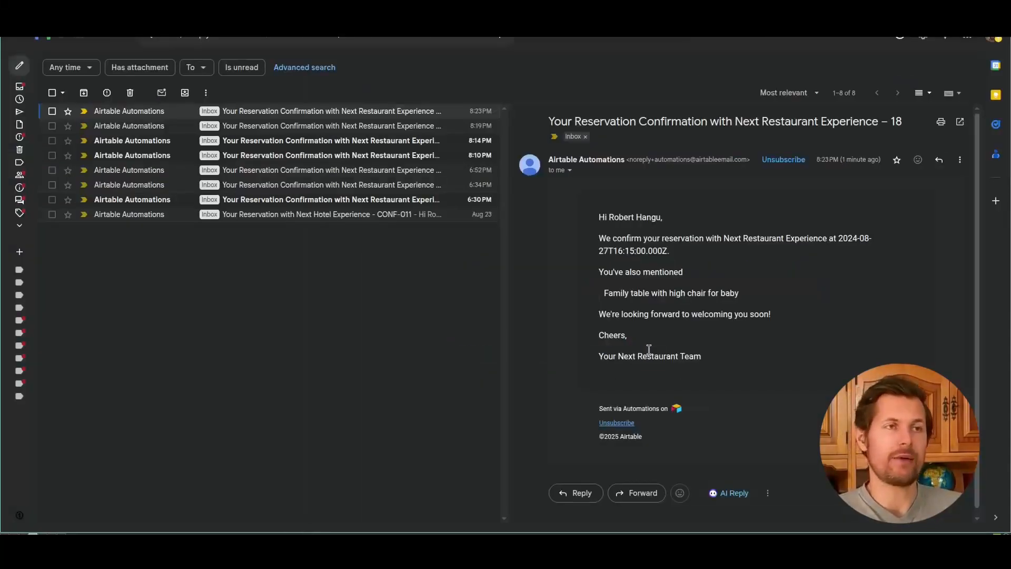
key("super+2")
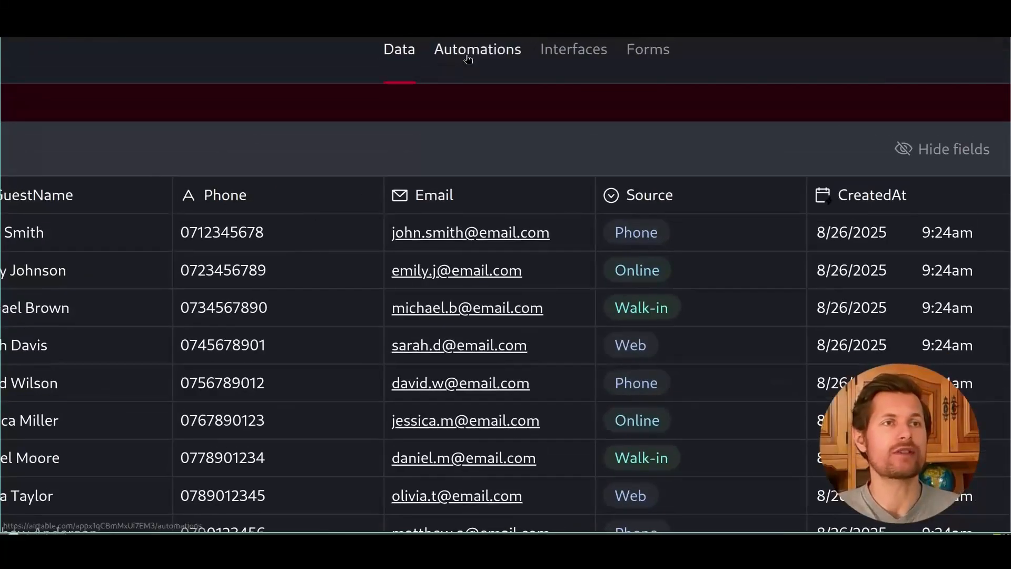
Step: In Automations, inspect the 'When a record is created' trigger and the 'Send an email' action
left_click(467, 54)
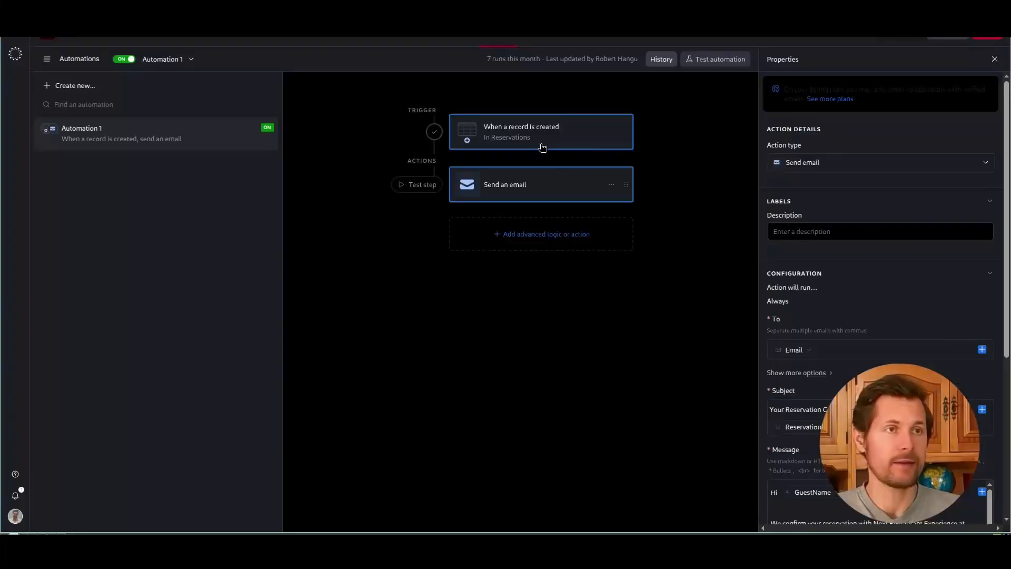
left_click(574, 188)
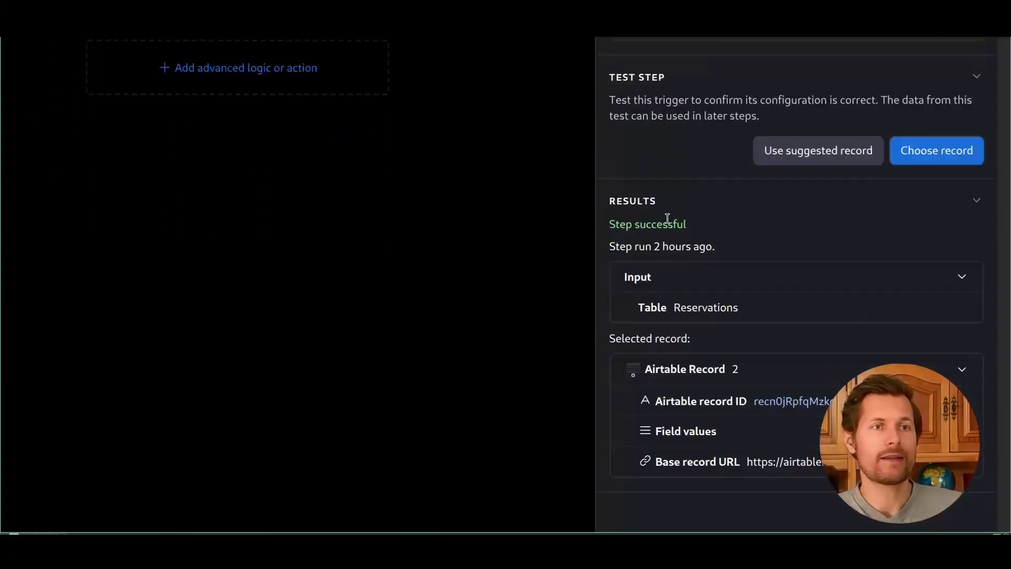
left_click(169, 242)
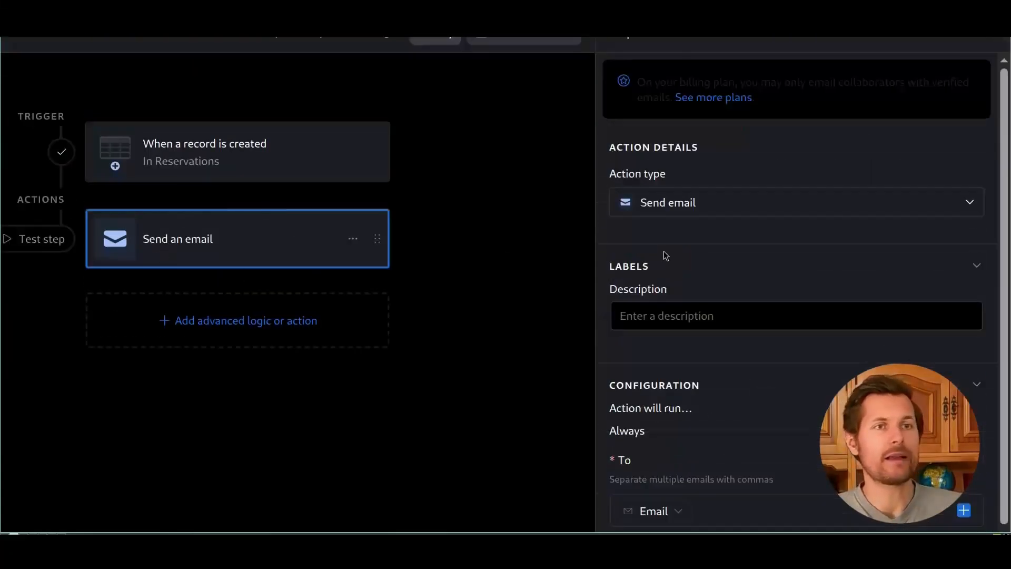
Step: Review the confirmation email's recipient, subject and message, including its raw time format
mouse_move(679, 263)
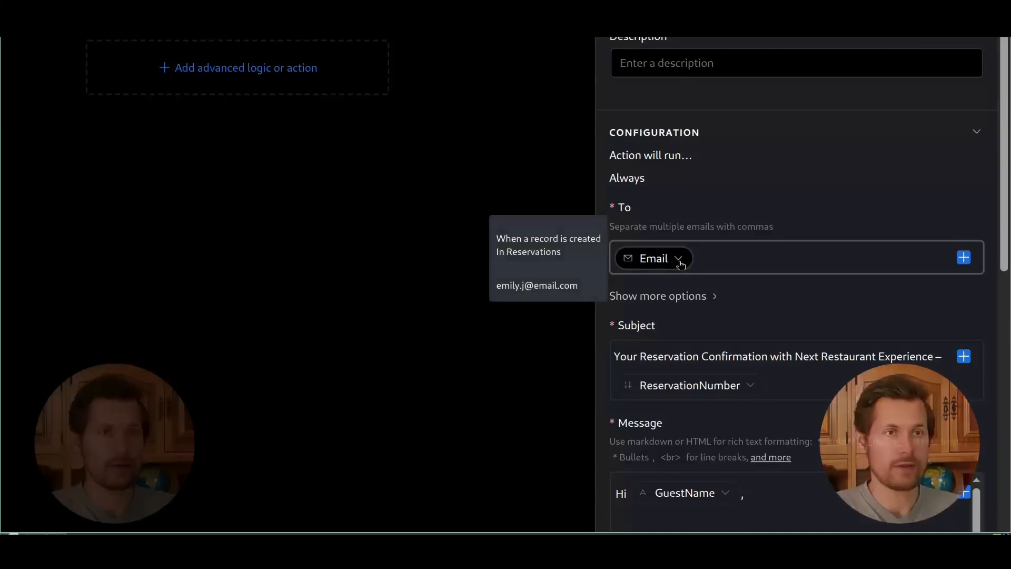
left_click_drag(672, 356, 847, 358)
left_click(877, 356)
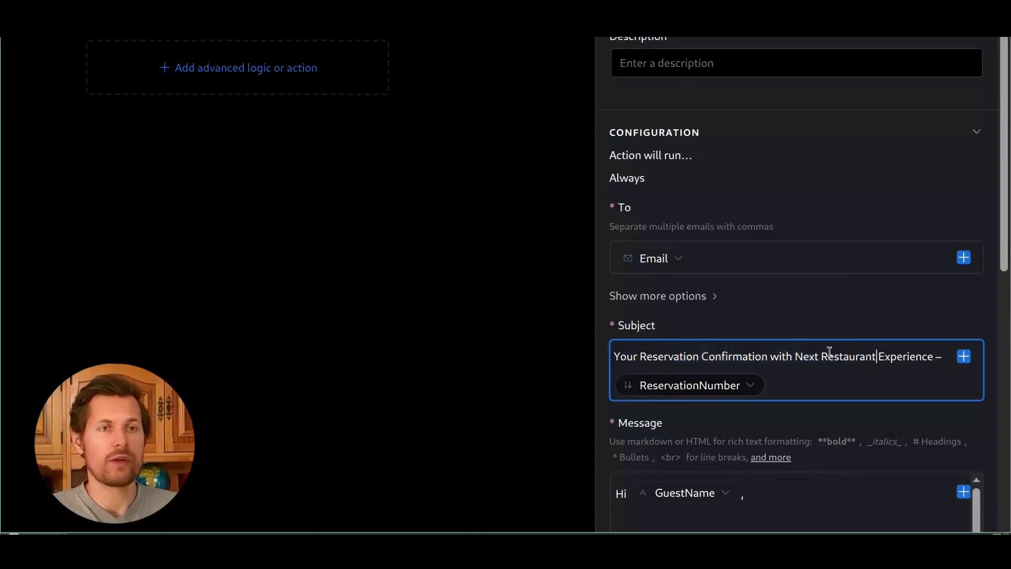
scroll(788, 383, "down", 1)
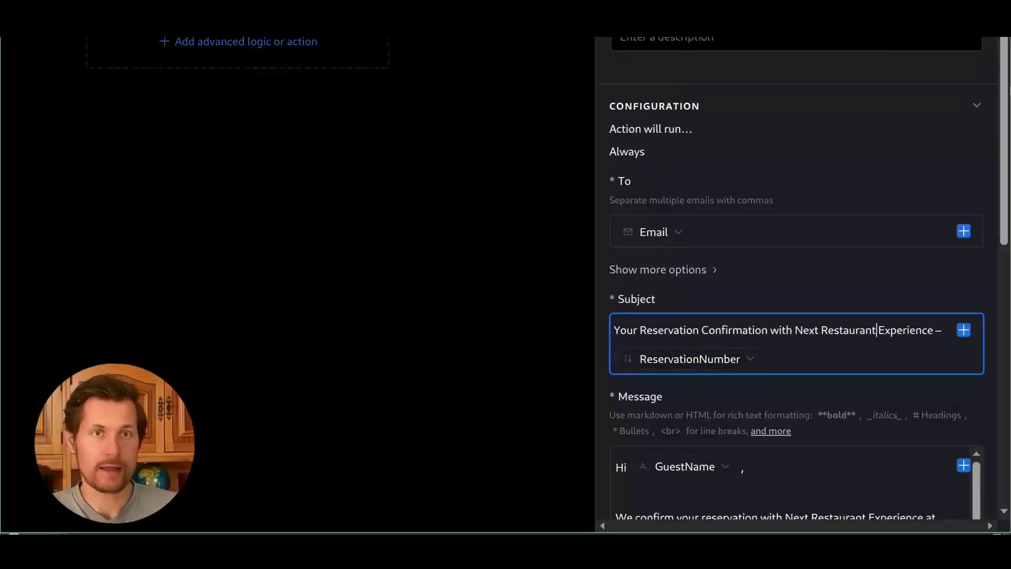
scroll(737, 237, "down", 6)
left_click_drag(616, 137, 751, 144)
left_click_drag(667, 191, 890, 188)
left_click(637, 219)
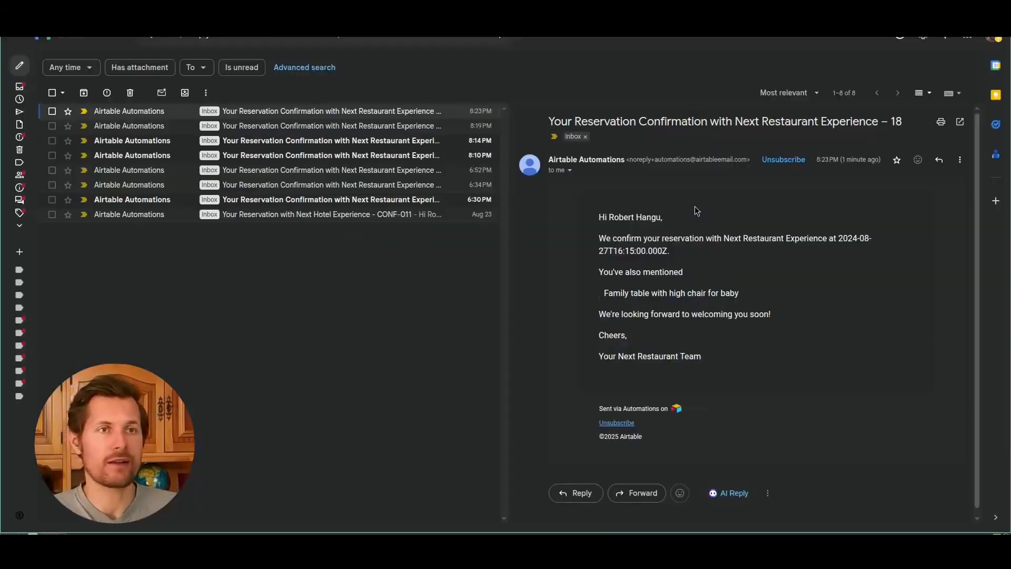
left_click_drag(613, 248, 682, 255)
left_click(743, 269)
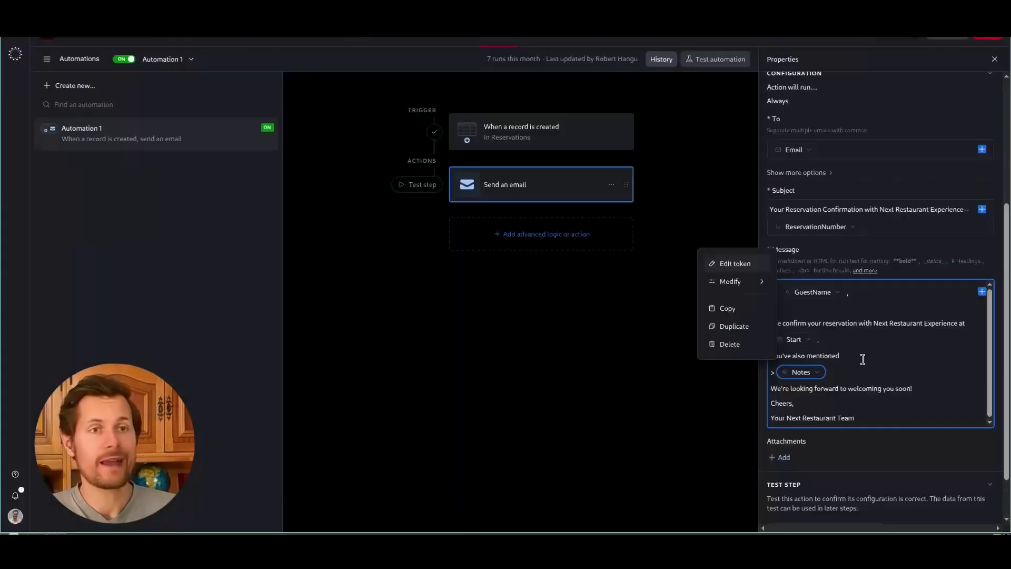
left_click(859, 354)
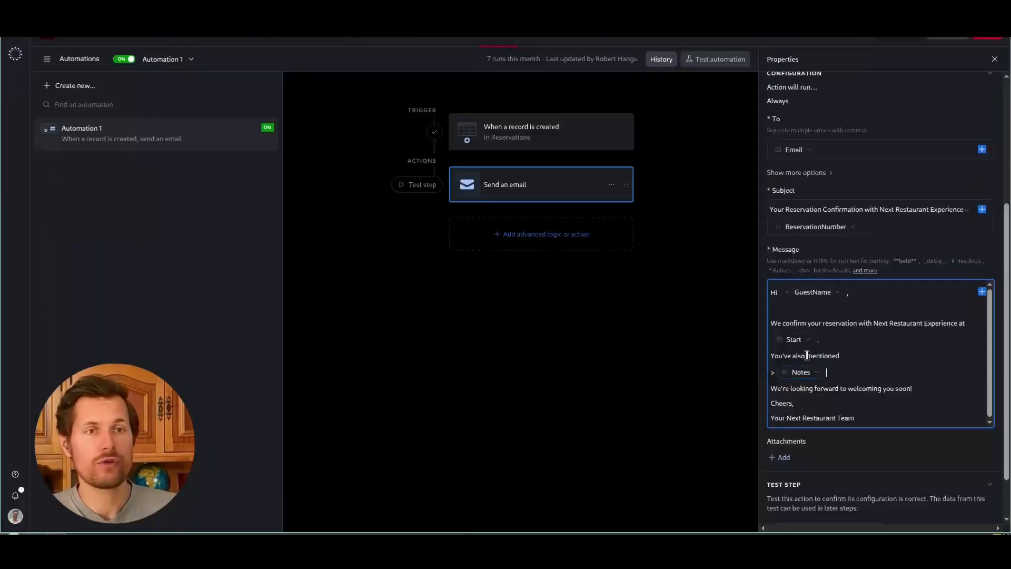
left_click(815, 373)
left_click(865, 364)
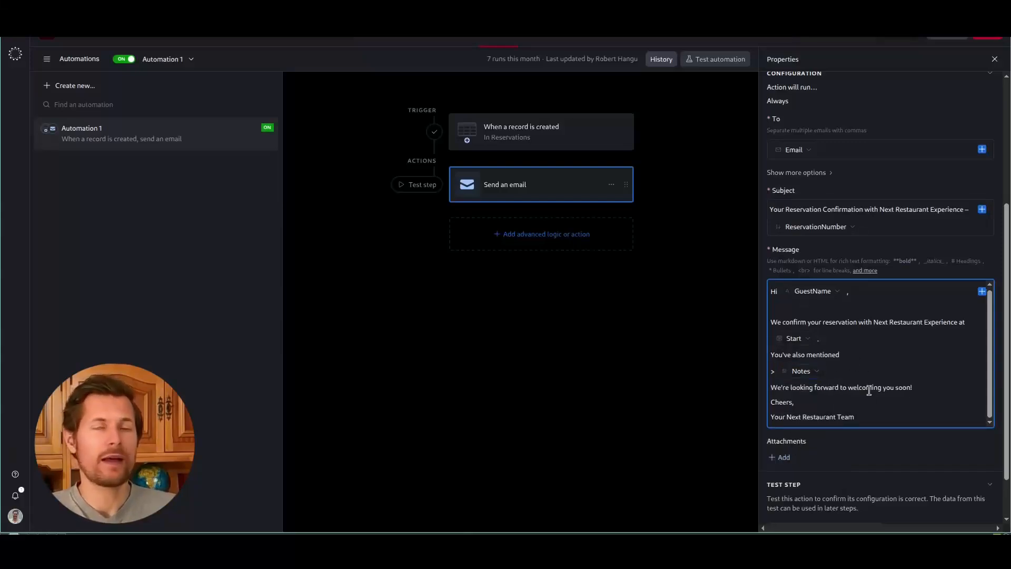
left_click(468, 36)
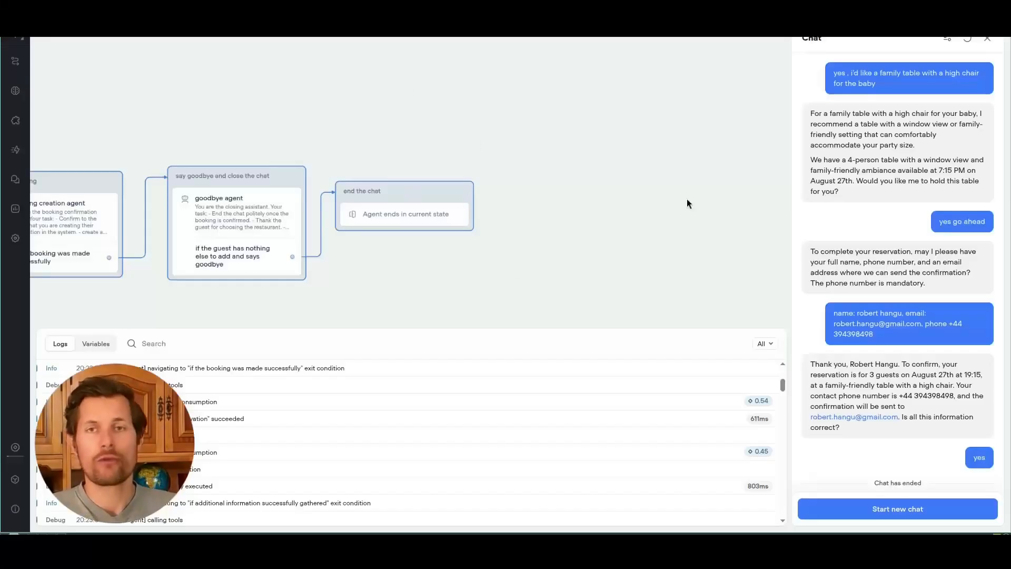
Step: Close the test chat and copy the chat widget's installation script
left_click_drag(623, 235, 665, 224)
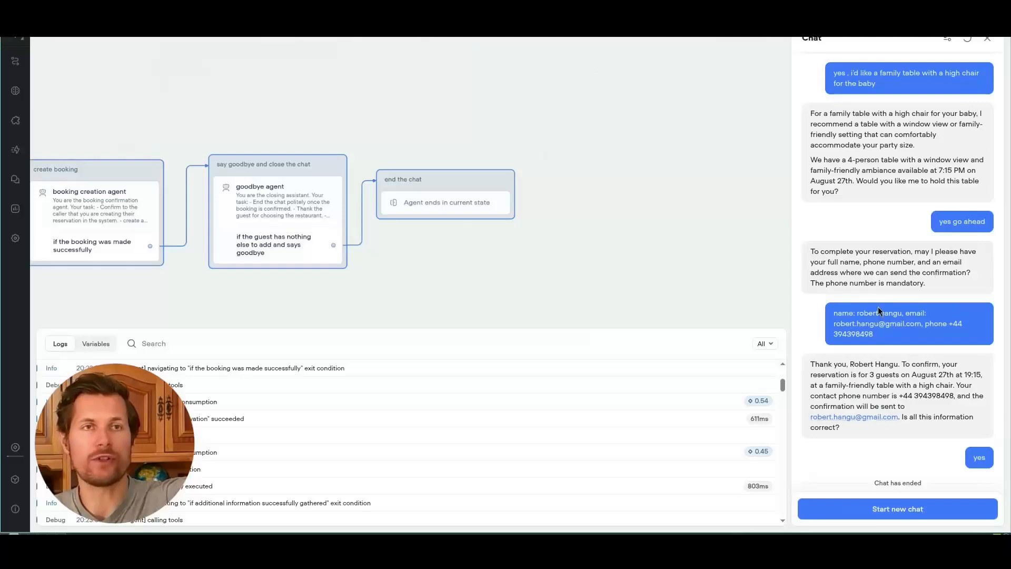
left_click(984, 39)
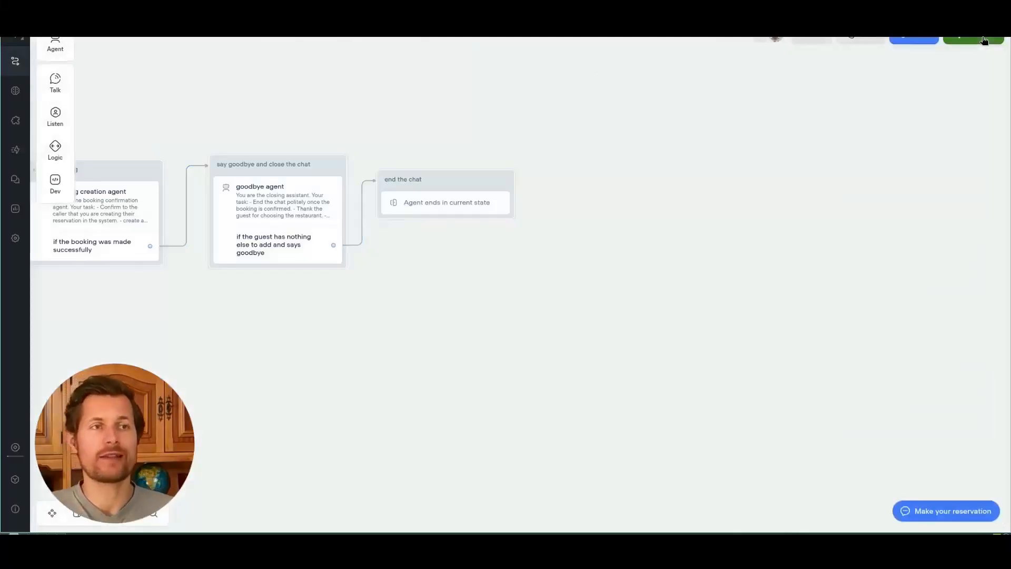
left_click(16, 121)
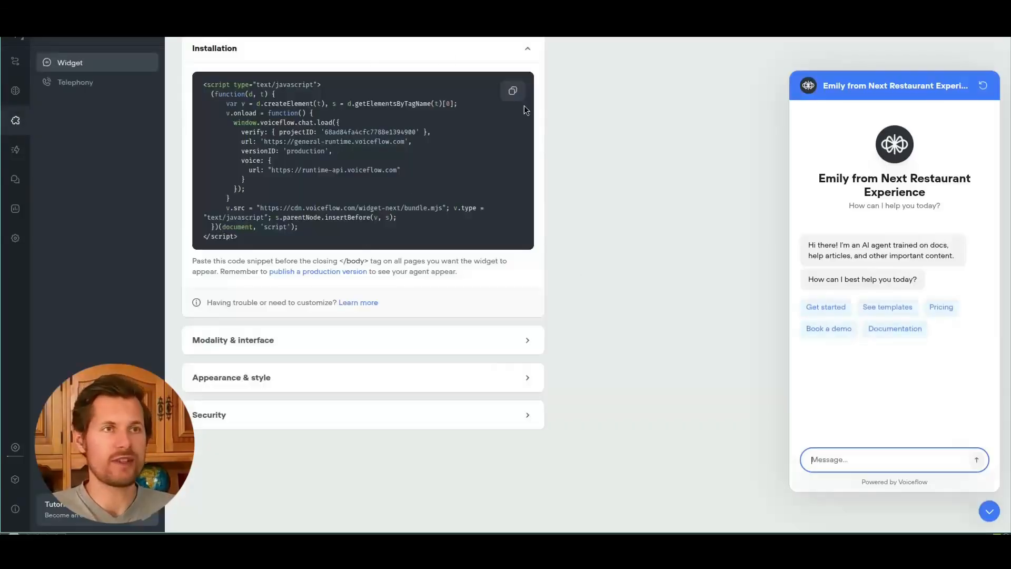
left_click(514, 92)
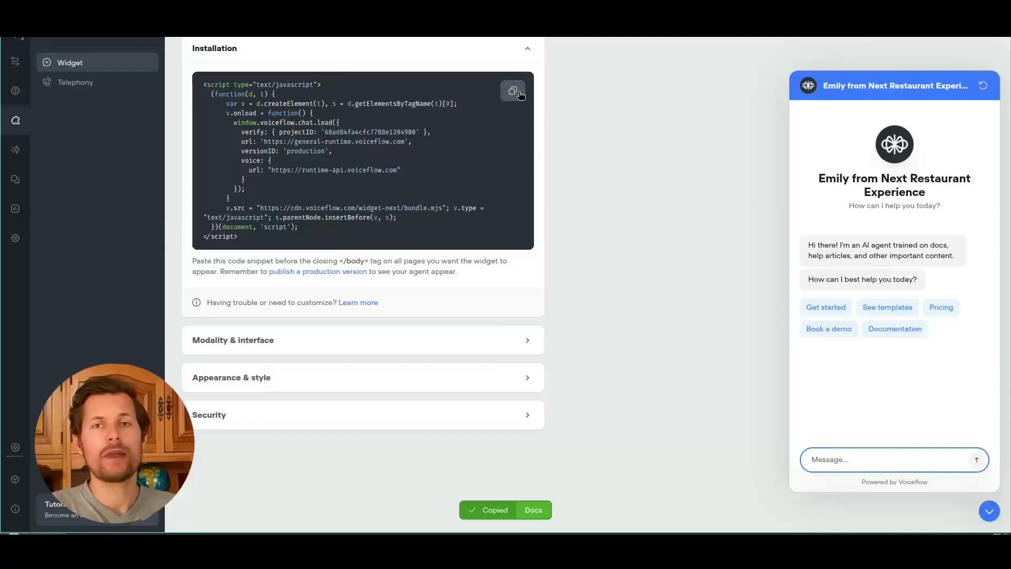
Step: Load the Framer projects dashboard in a new browser tab
key("ctrl+t")
type("frame")
key("Return")
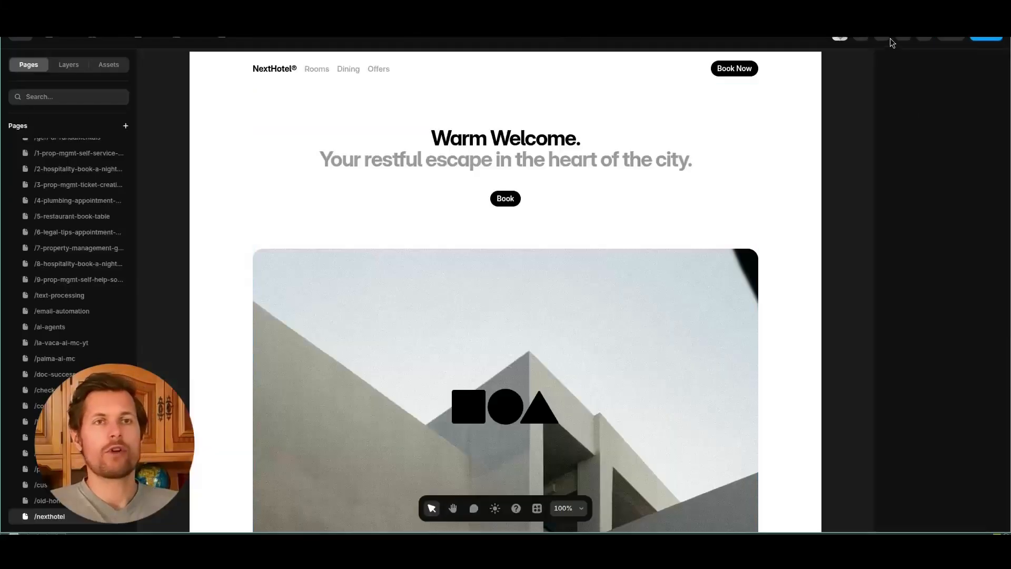
Step: Confirm the /nexthotel page's End of <body> custom code contains the Voiceflow widget script, then publish
left_click(888, 39)
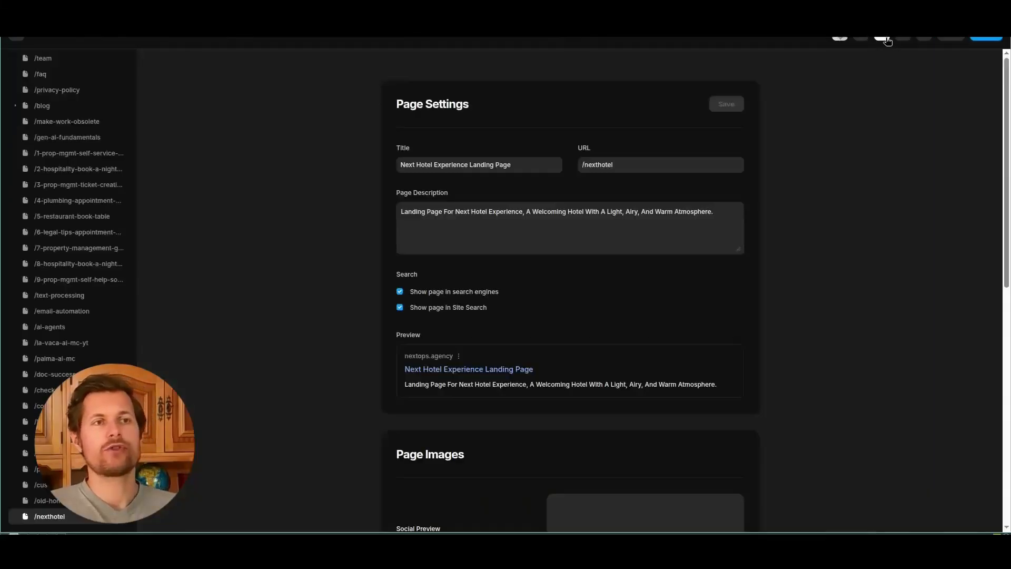
scroll(913, 143, "down", 10)
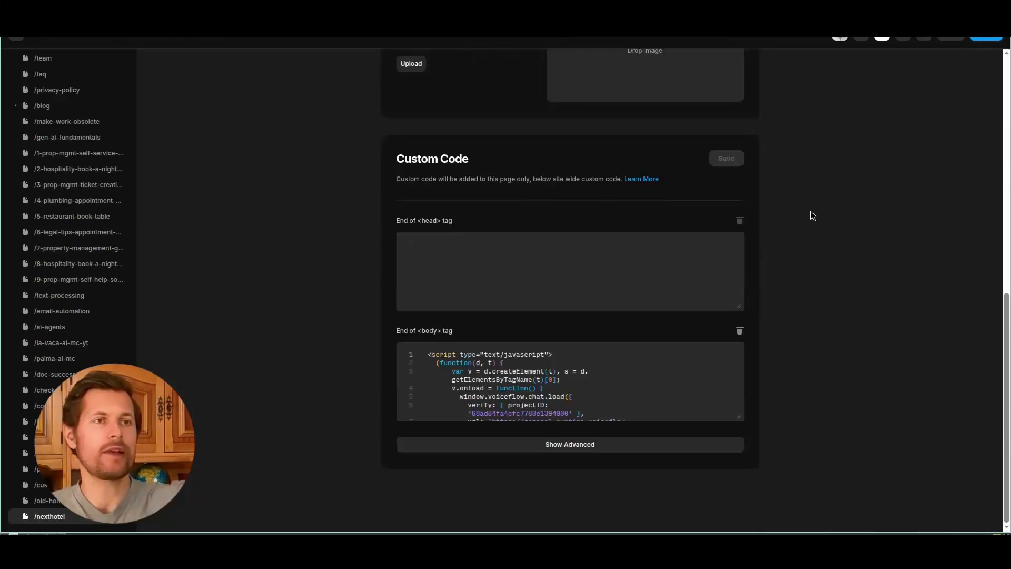
scroll(569, 382, "down", 1)
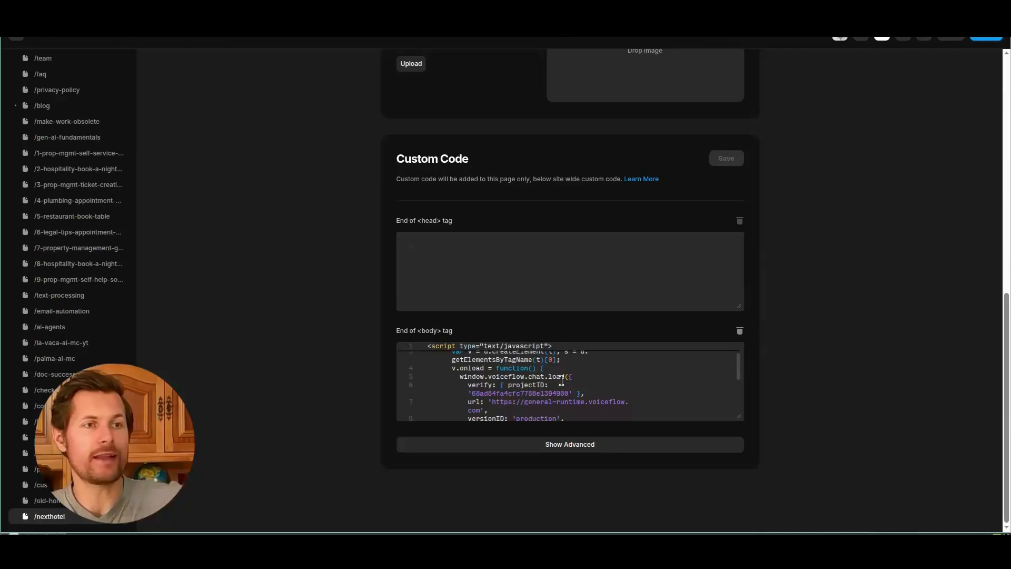
scroll(539, 369, "up", 3)
scroll(800, 388, "down", 3)
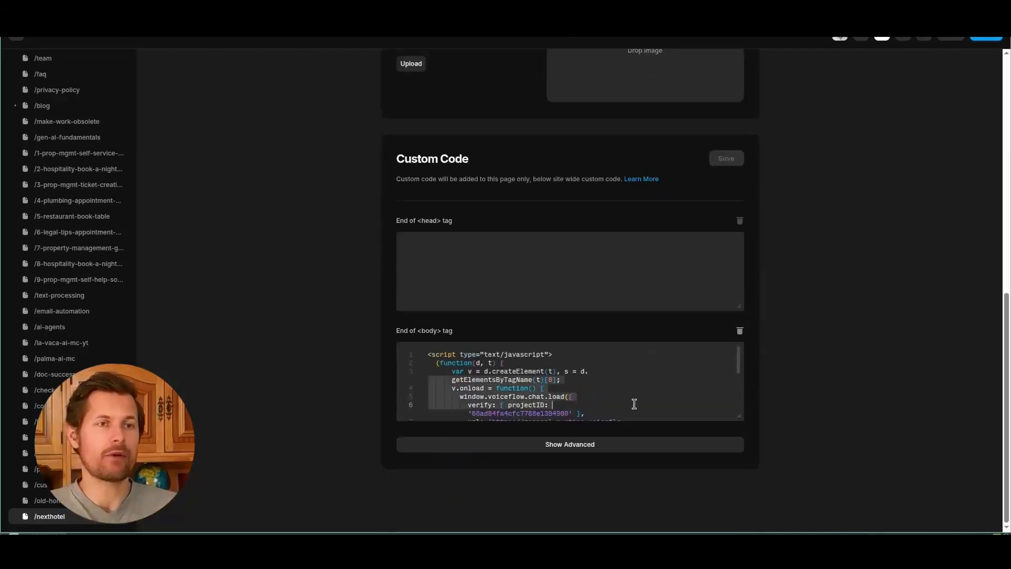
scroll(631, 392, "down", 3)
scroll(636, 395, "down", 3)
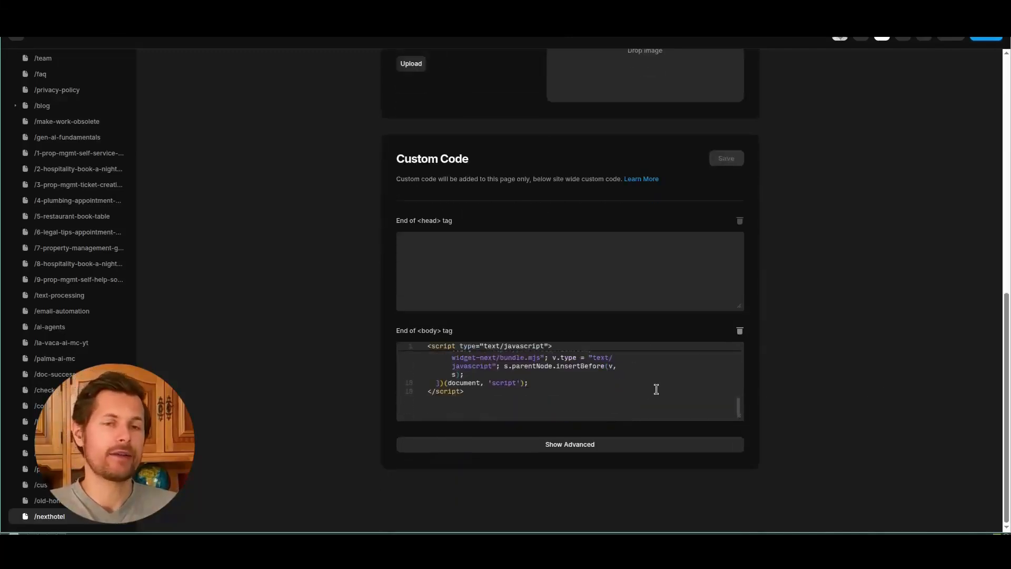
left_click(985, 38)
Step: On the live hotel site, open 'Questions? Ask our AI Agent!' and restart with a new chat
left_click(891, 65)
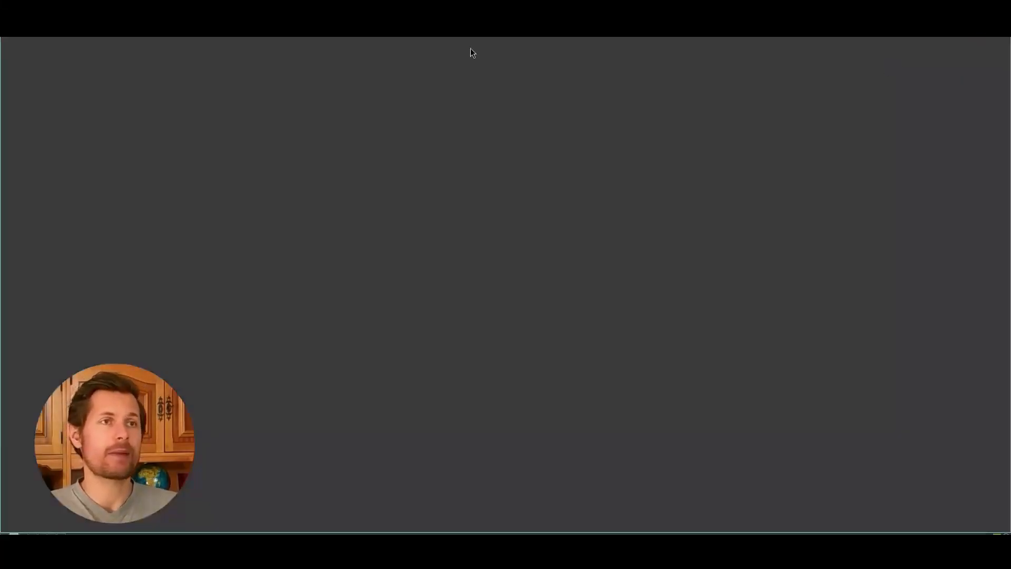
scroll(437, 44, "down", 1)
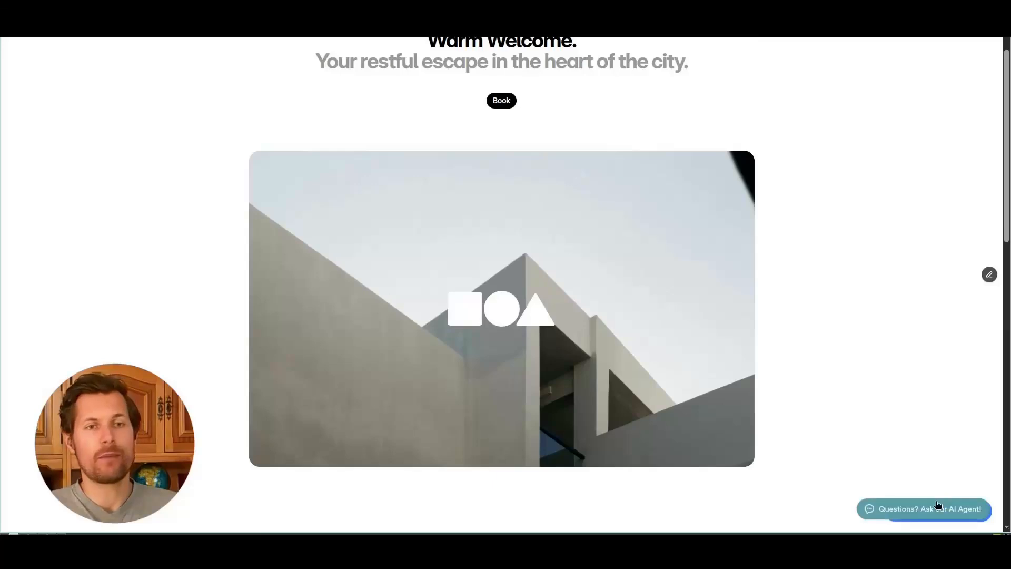
left_click(914, 521)
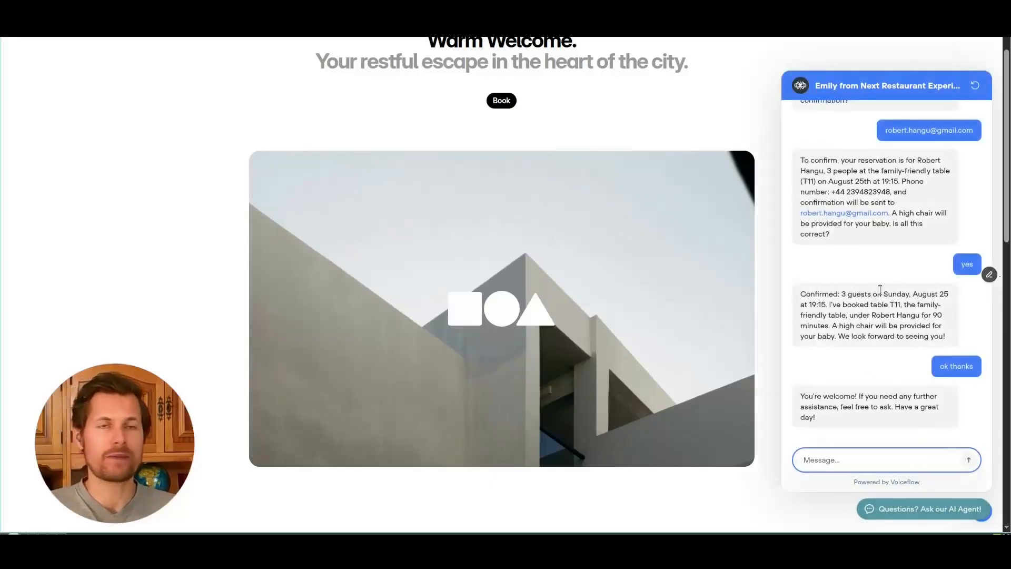
left_click(981, 85)
left_click(884, 449)
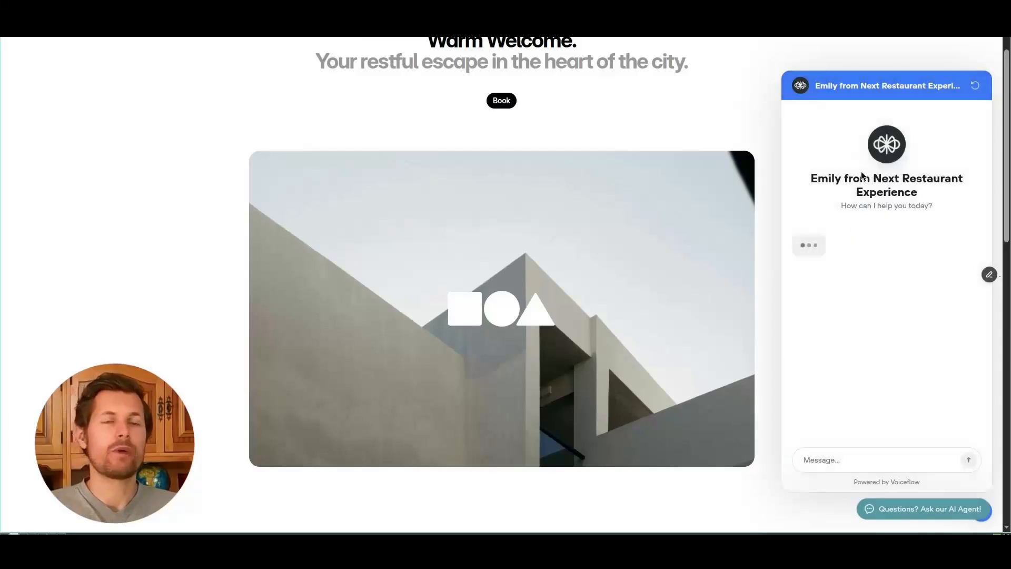
left_click(845, 463)
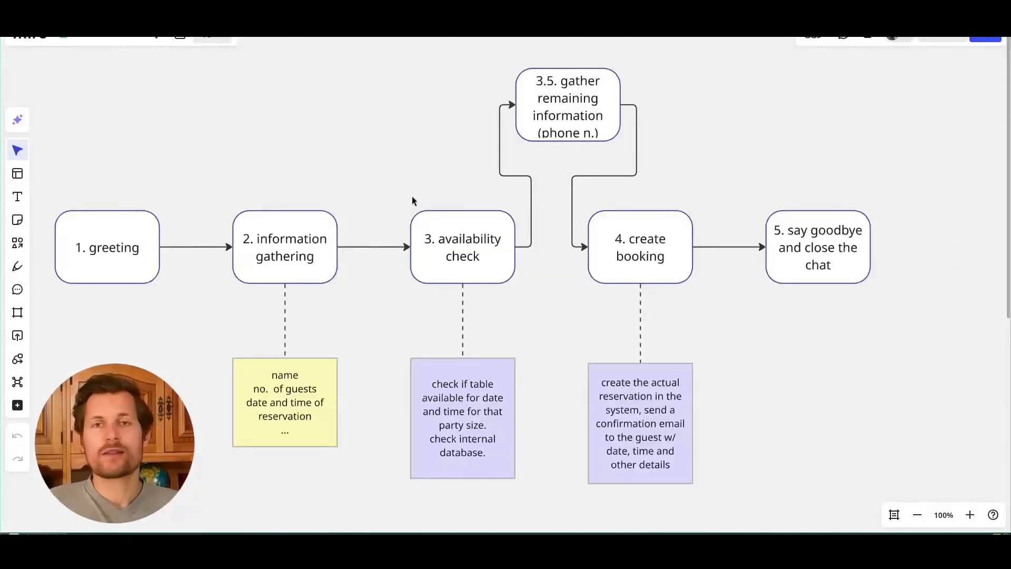
Step: Walk through the Miro flowchart: greeting, information gathering, availability check and create booking
left_click(90, 271)
left_click(274, 253)
left_click(464, 243)
left_click(642, 253)
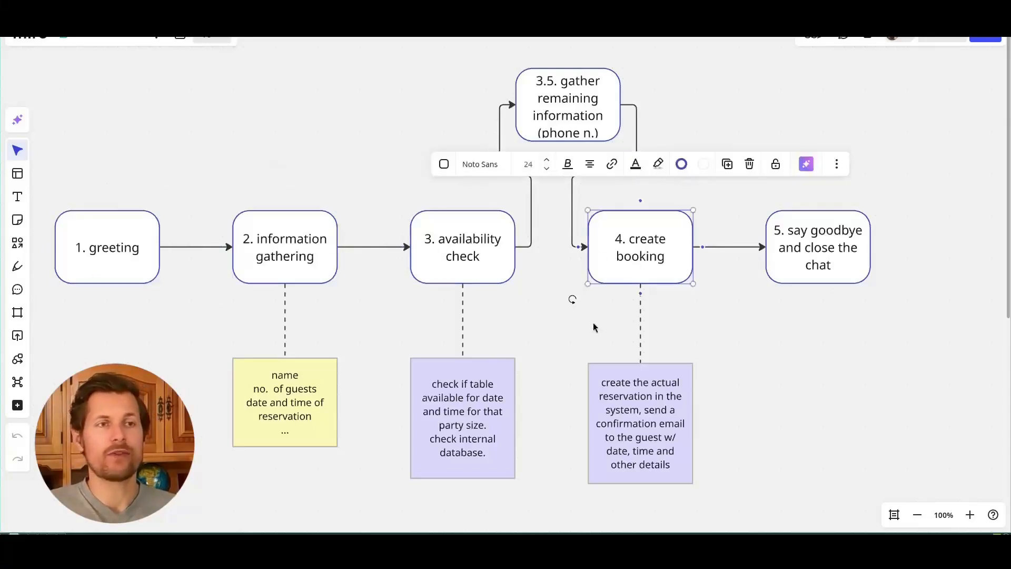
left_click(582, 327)
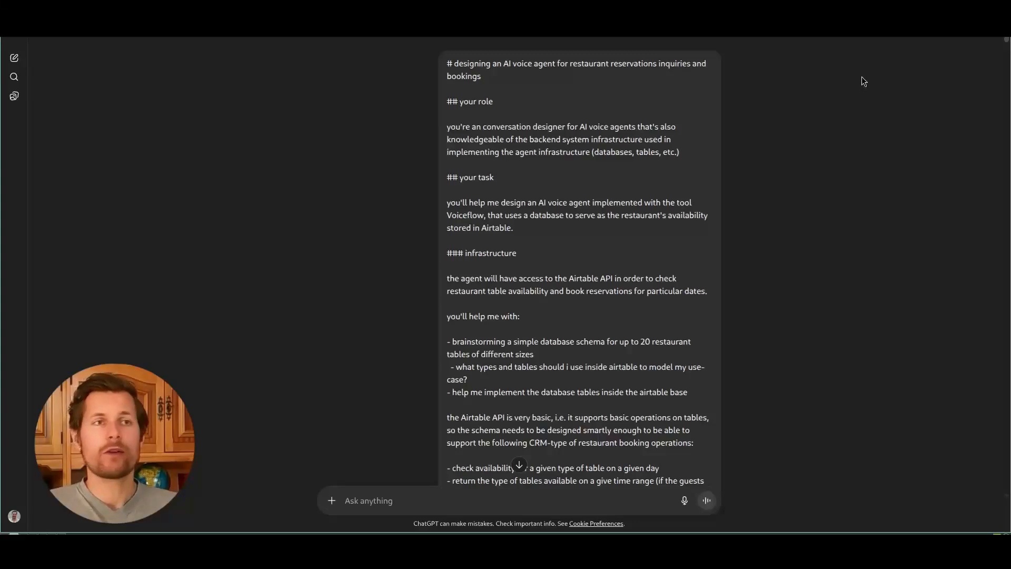
Step: Scroll through the ChatGPT prompt and reply to the Airtable schema and Voiceflow conversation flow
left_click(1003, 41)
left_click(940, 175)
left_click_drag(940, 176, 946, 166)
left_click_drag(1007, 40, 1006, 70)
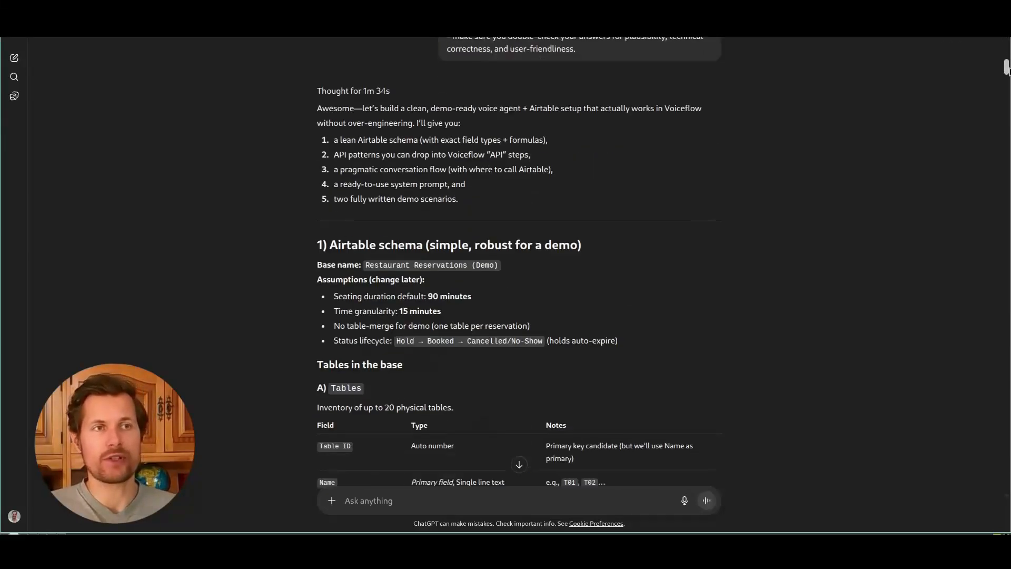
scroll(873, 145, "down", 3)
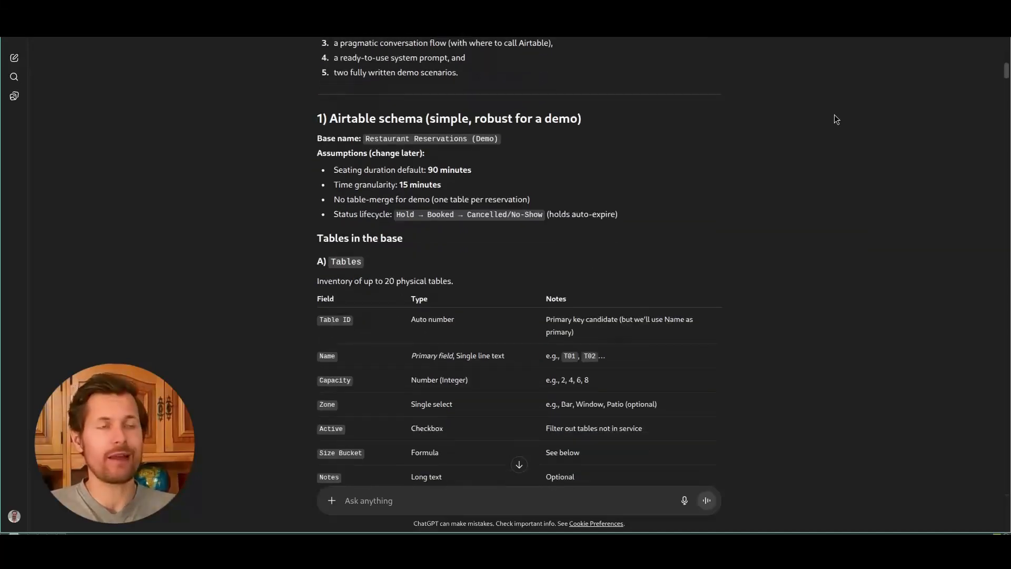
scroll(684, 148, "down", 9)
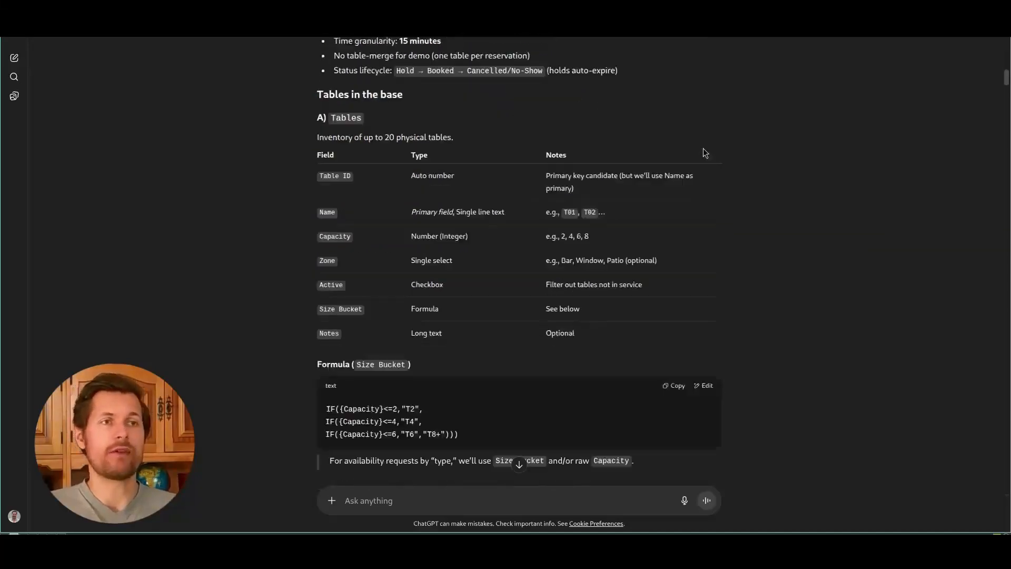
left_click_drag(1007, 84, 1007, 195)
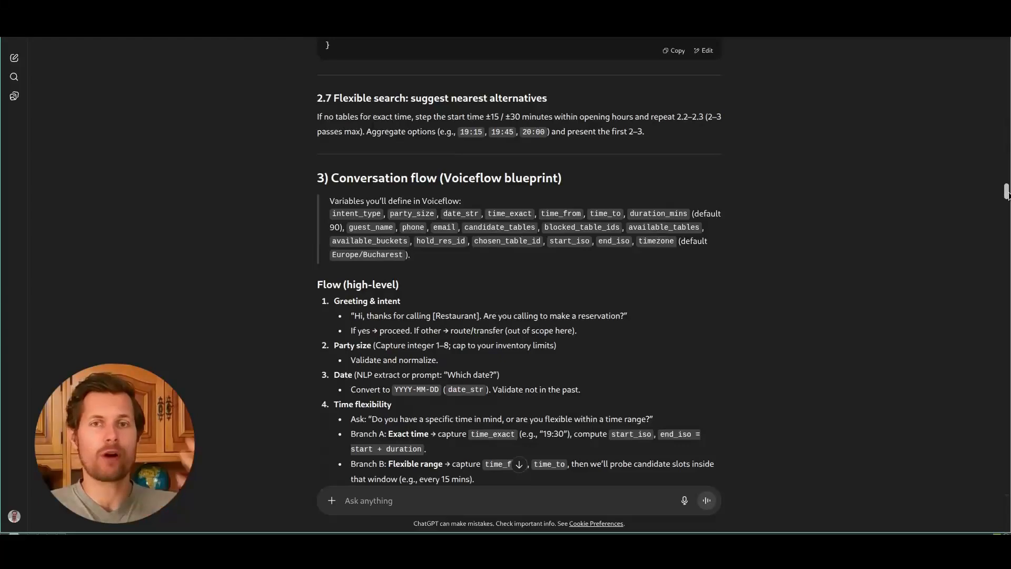
left_click_drag(1007, 195, 1008, 234)
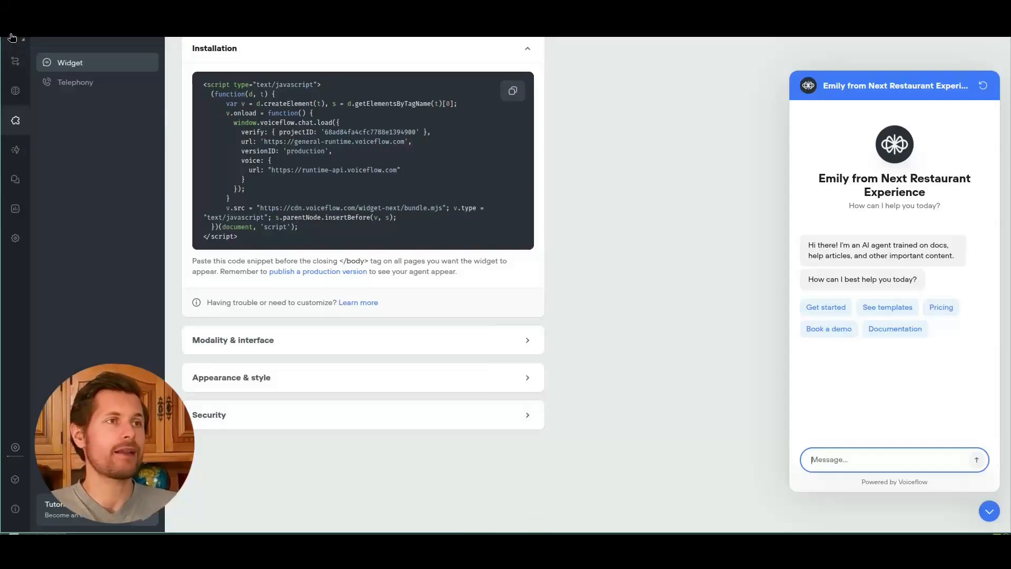
Step: Open the agent workflow canvas and pan along it back to the greeting step
left_click(28, 69)
left_click_drag(429, 298, 821, 306)
left_click_drag(510, 309, 638, 320)
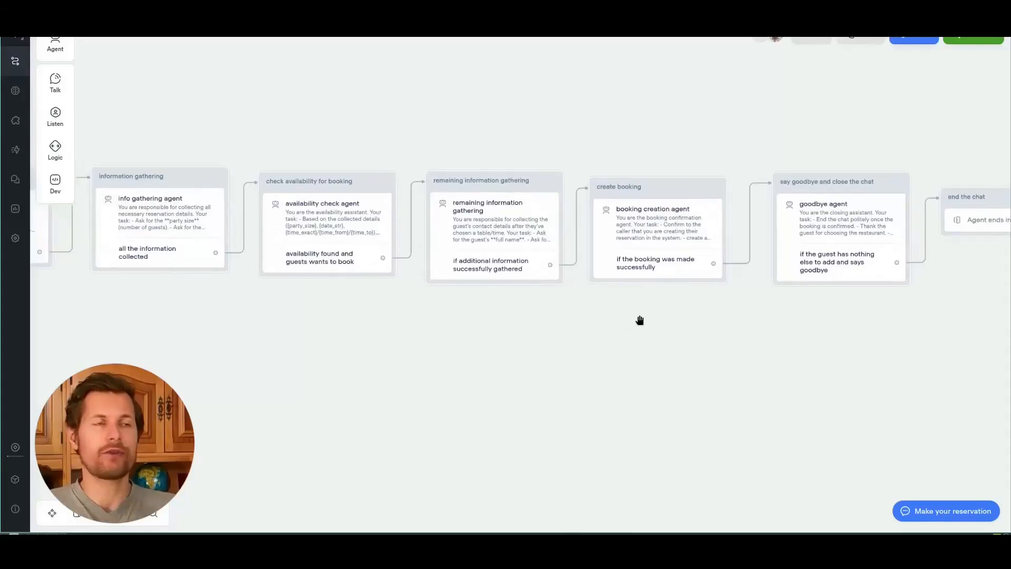
left_click_drag(126, 296, 291, 301)
Step: Inspect the greeting, information gathering and availability check steps' agent details, then close them
left_click(179, 225)
left_click(327, 221)
left_click(471, 213)
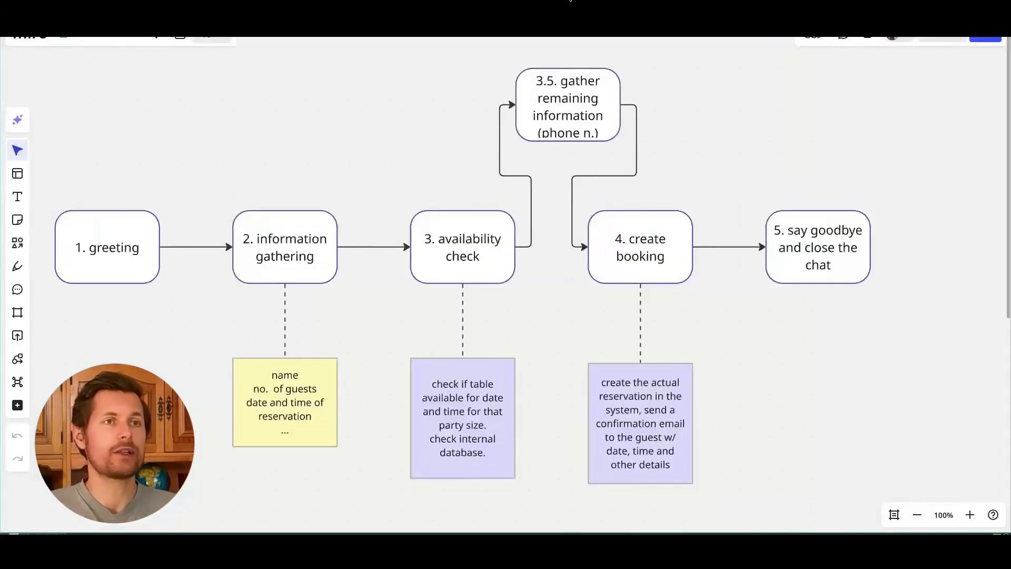
left_click_drag(403, 149, 452, 148)
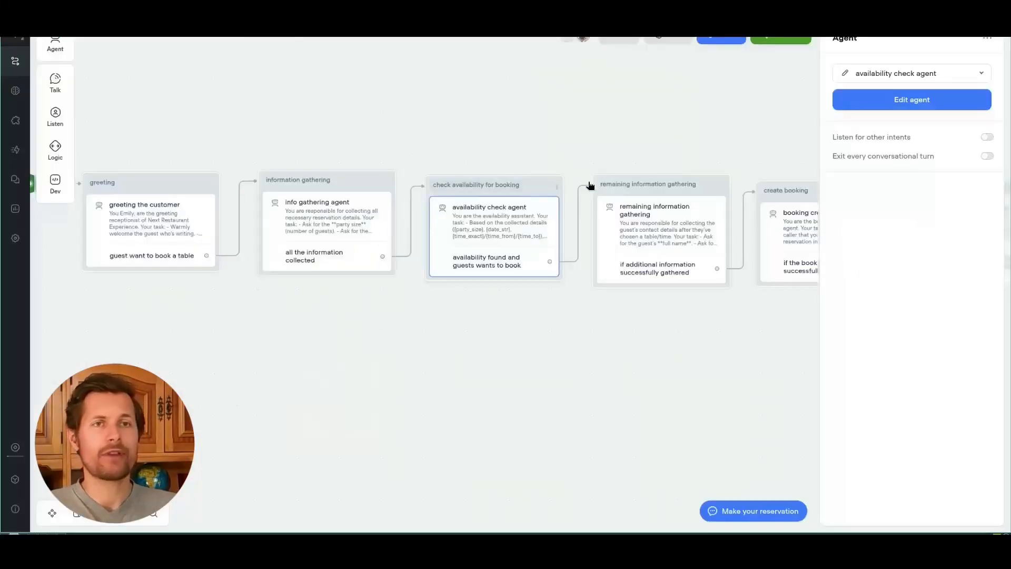
scroll(514, 135, "right", 5)
left_click(621, 129)
scroll(610, 131, "left", 9)
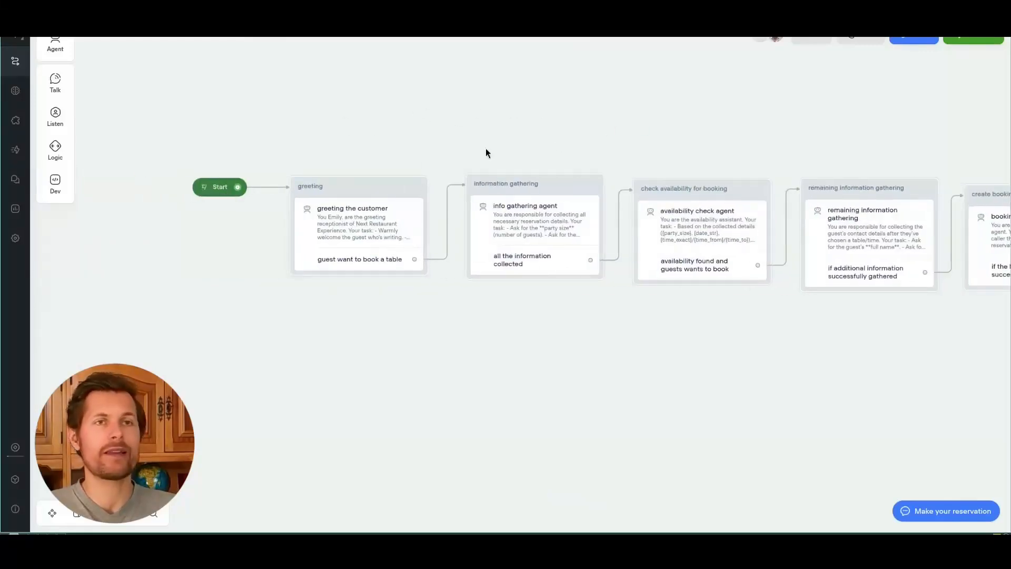
scroll(485, 142, "right", 3)
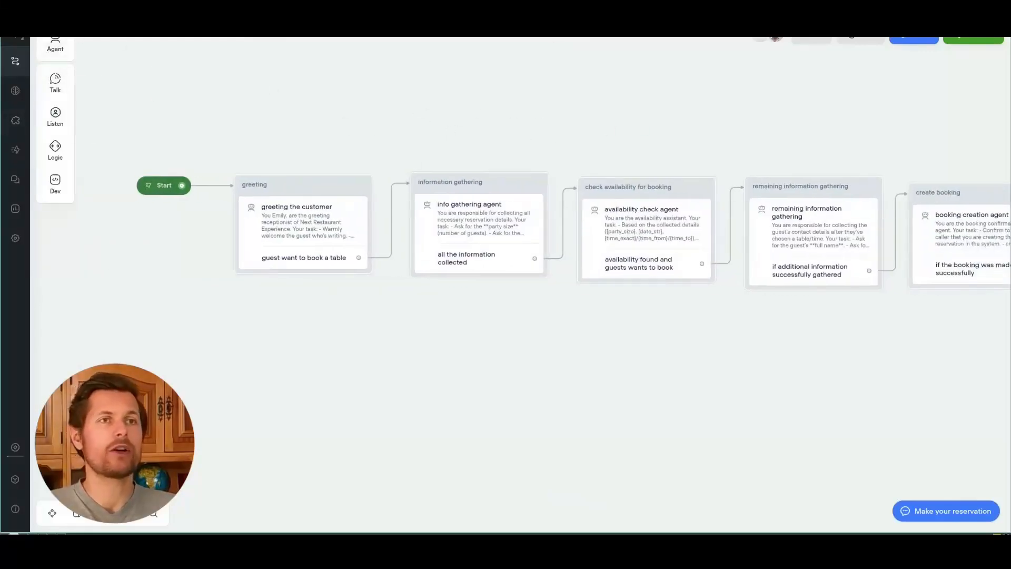
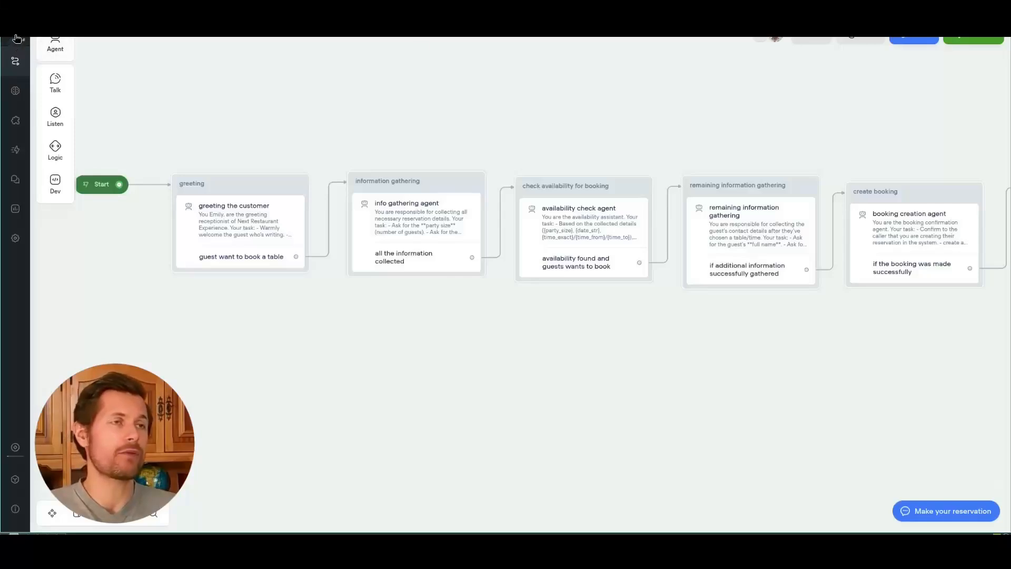
Step: From the workspace dashboard, show that project import needs a .vf file, then return to 10-hosp-dine-booking-voiceflow
left_click(17, 38)
left_click(45, 59)
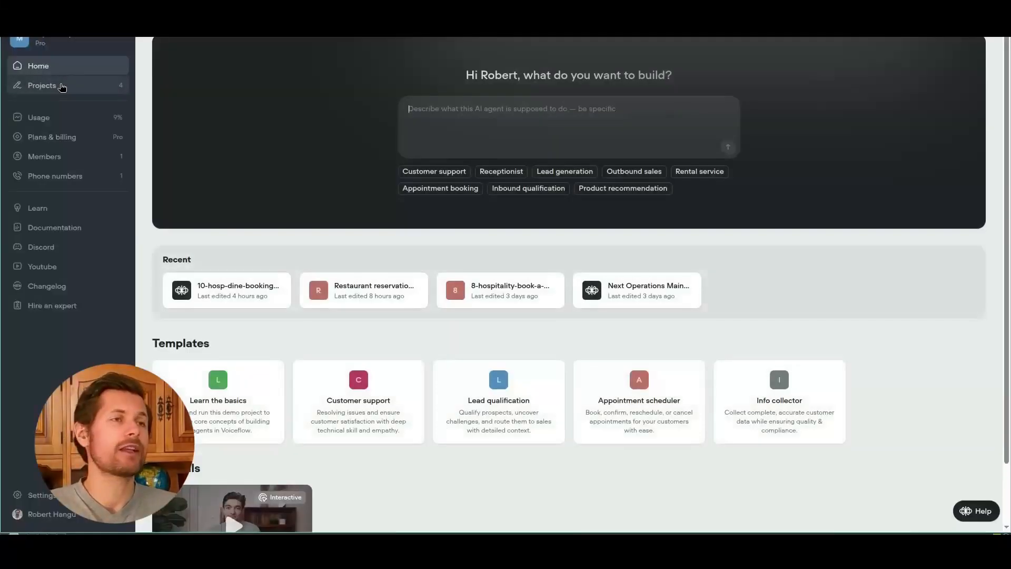
left_click(61, 86)
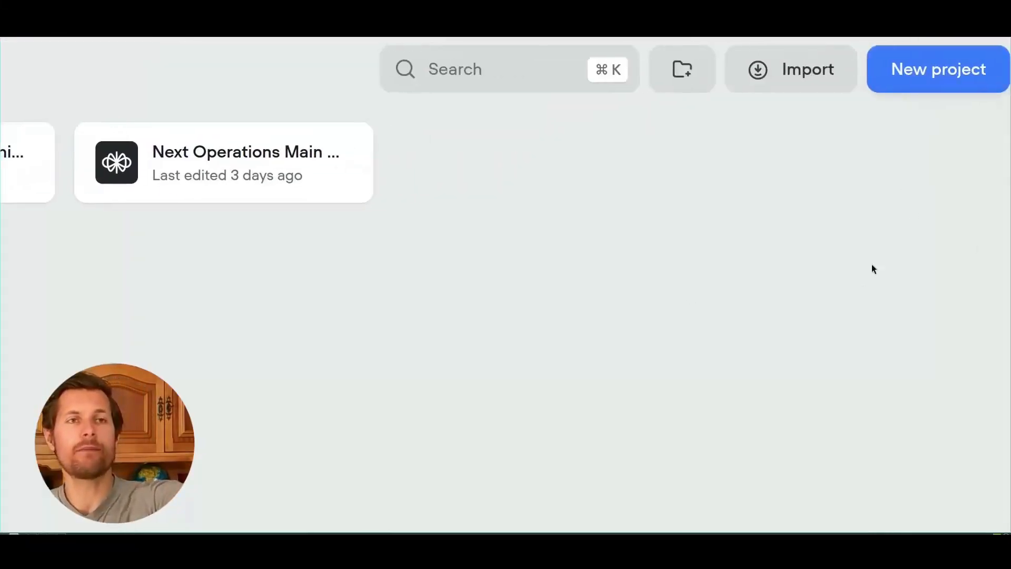
left_click(801, 80)
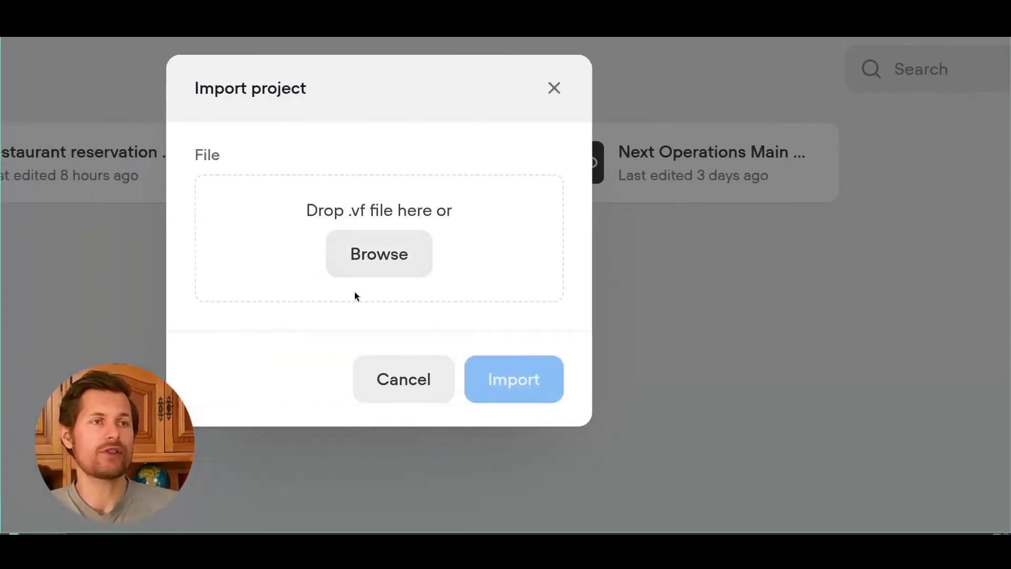
left_click_drag(340, 213, 439, 205)
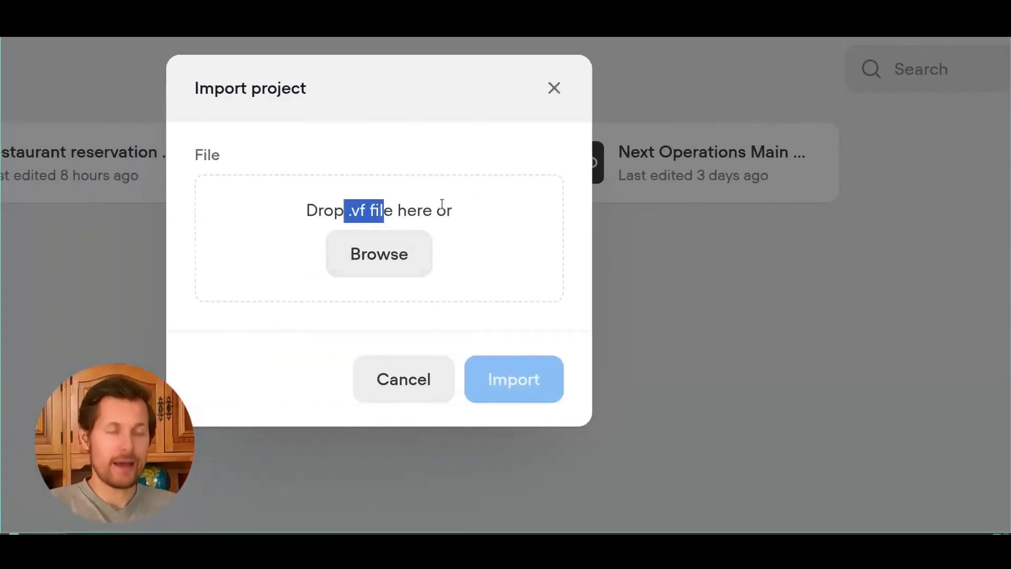
scroll(441, 204, "down", 5)
left_click(442, 205)
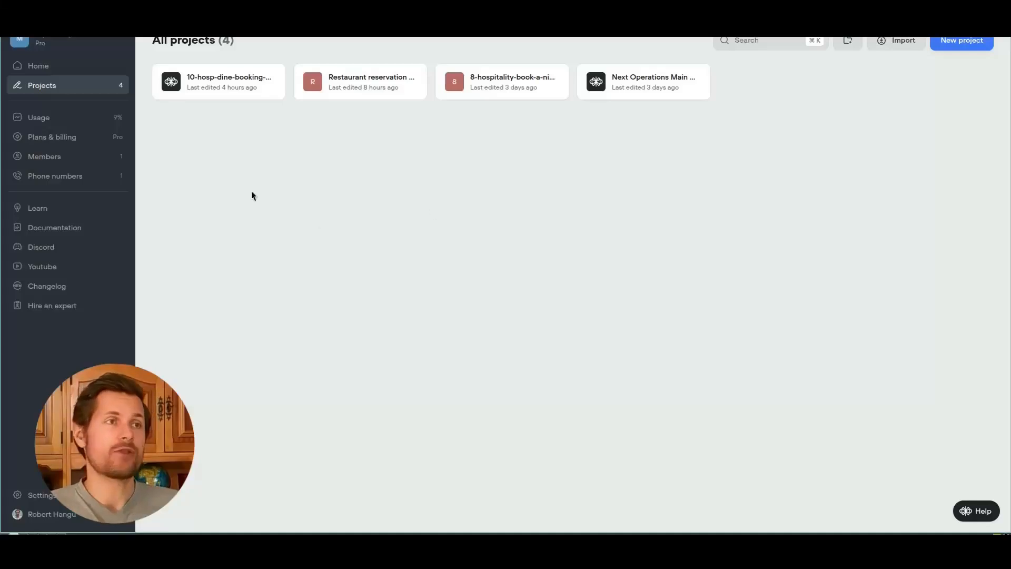
right_click(12, 11)
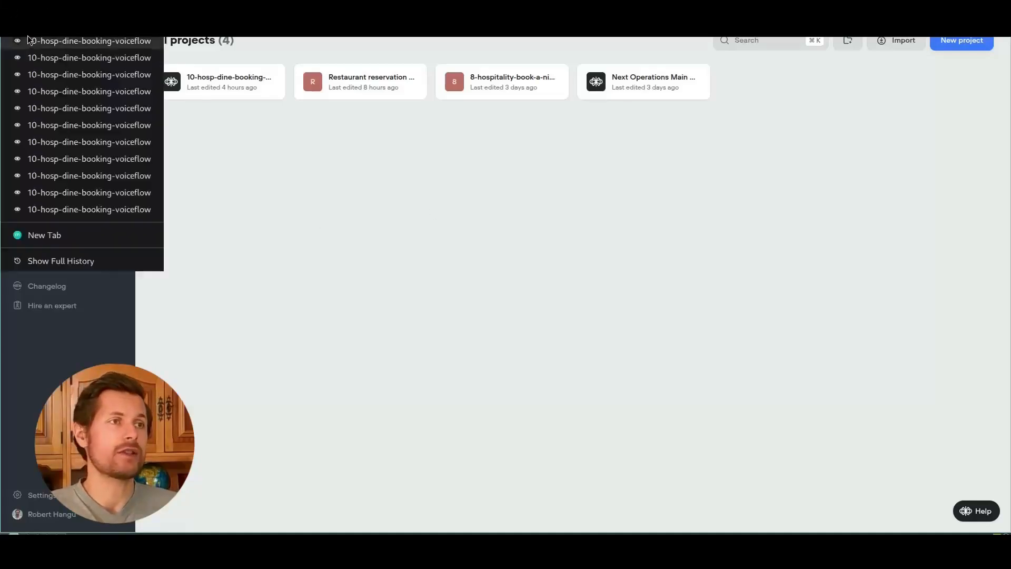
left_click(62, 67)
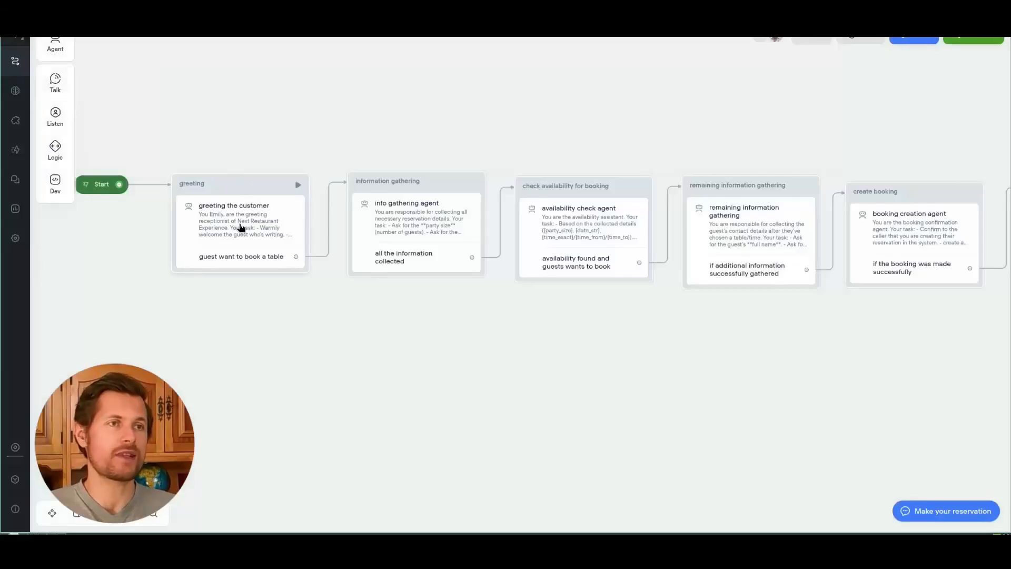
Step: Review the greeting agent's instructions and tools, then close them
left_click(264, 229)
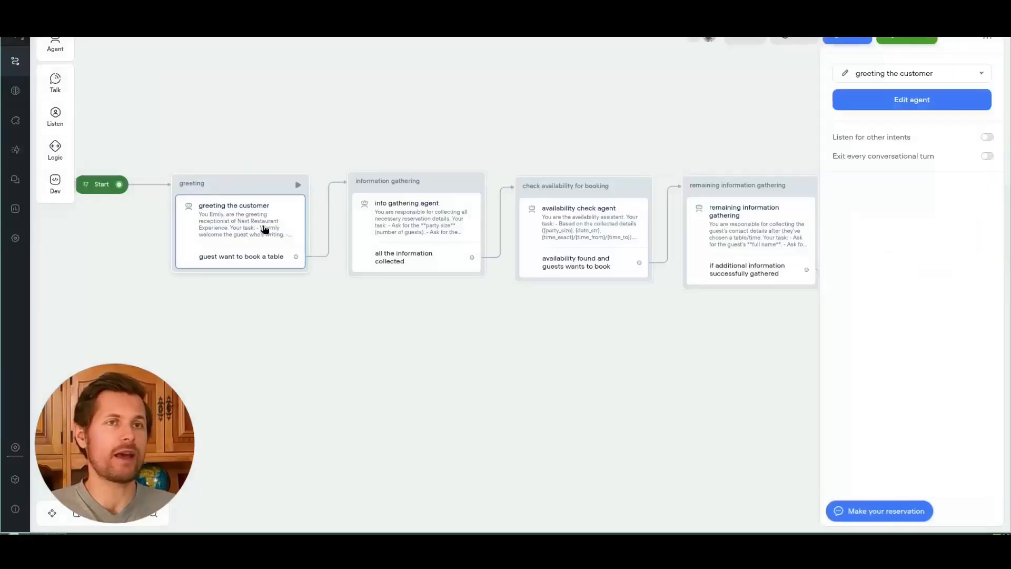
left_click(921, 100)
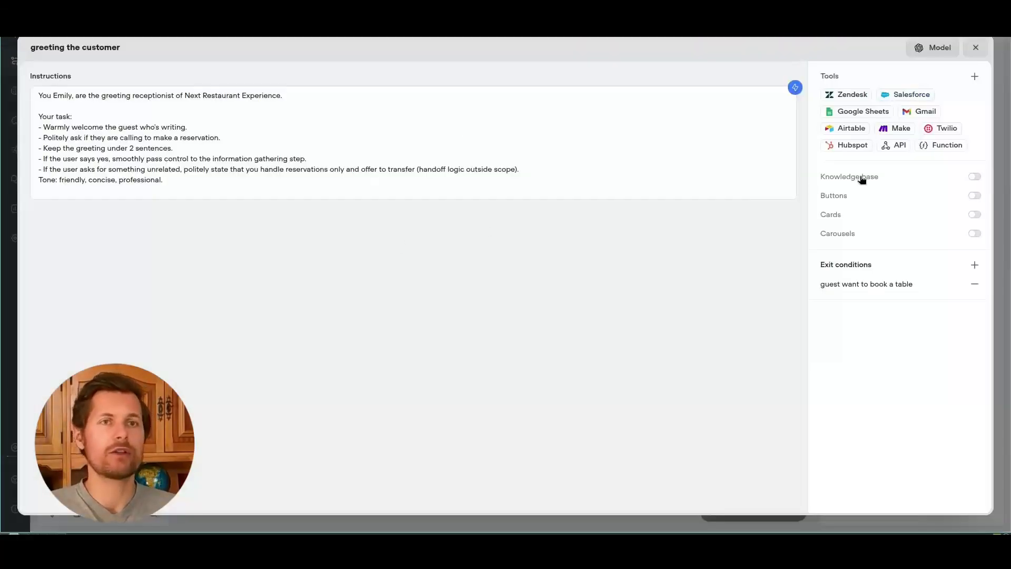
key("Escape")
Step: Inspect the create booking agent's create reservation tool source and its Airtable POST URL
left_click_drag(675, 100, 458, 129)
left_click(650, 232)
left_click(894, 103)
left_click(890, 100)
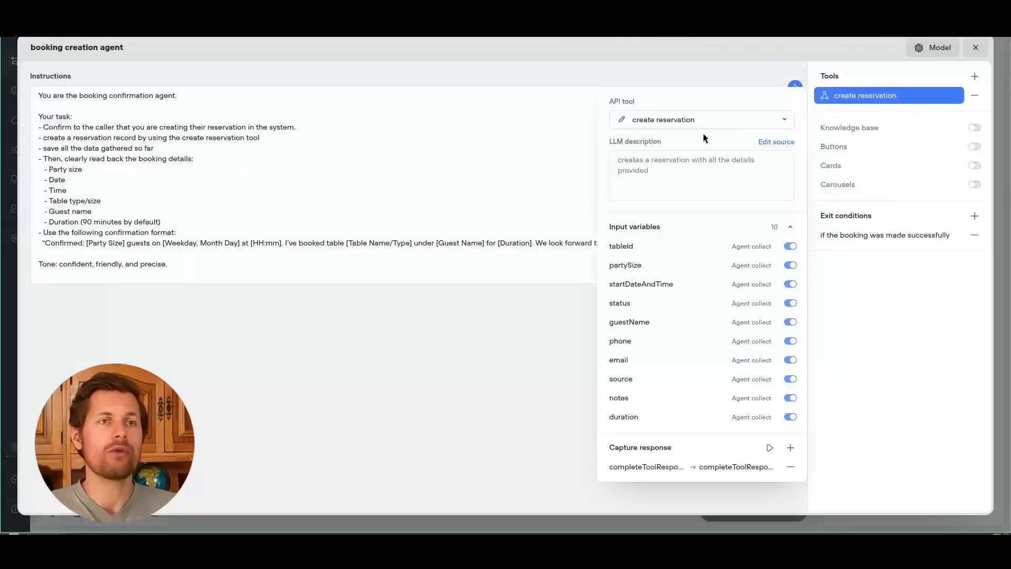
left_click(775, 143)
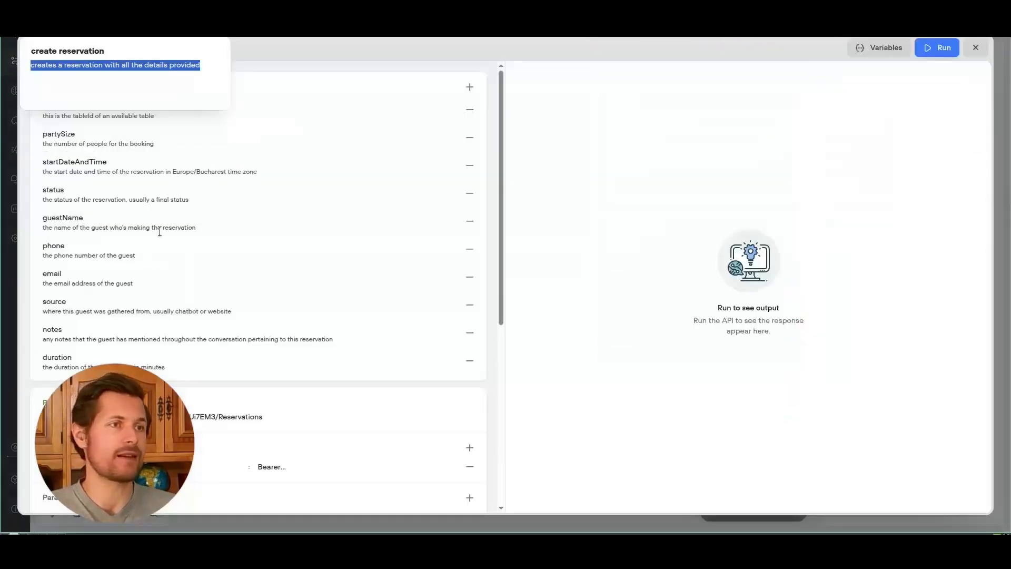
scroll(159, 231, "down", 4)
left_click_drag(61, 227, 237, 231)
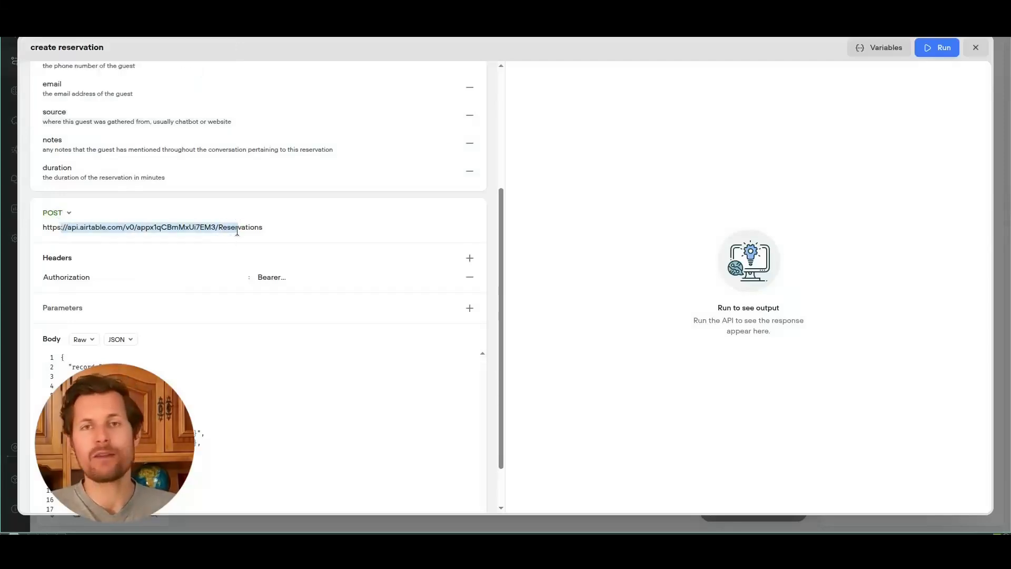
left_click(236, 231)
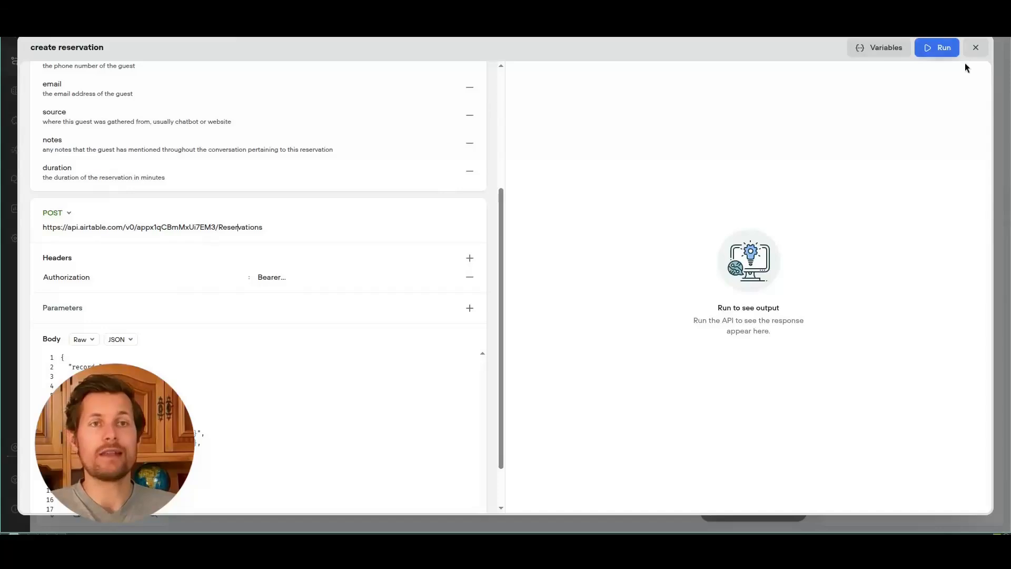
left_click(975, 47)
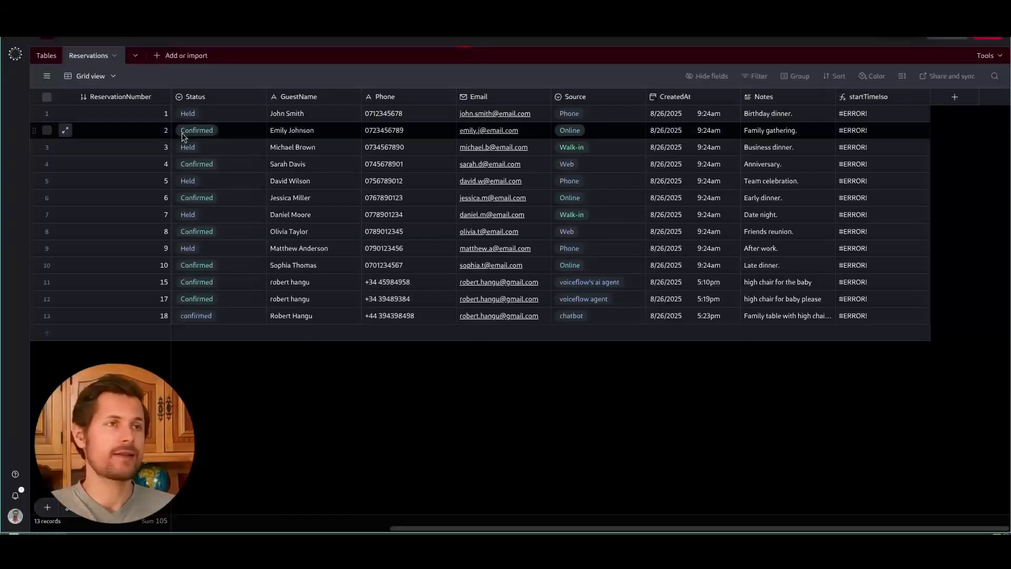
Step: Search the Tables table, then expand reservation 1: table T01, party of 2, 6:00–7:30pm on 8/25/2025
left_click(41, 55)
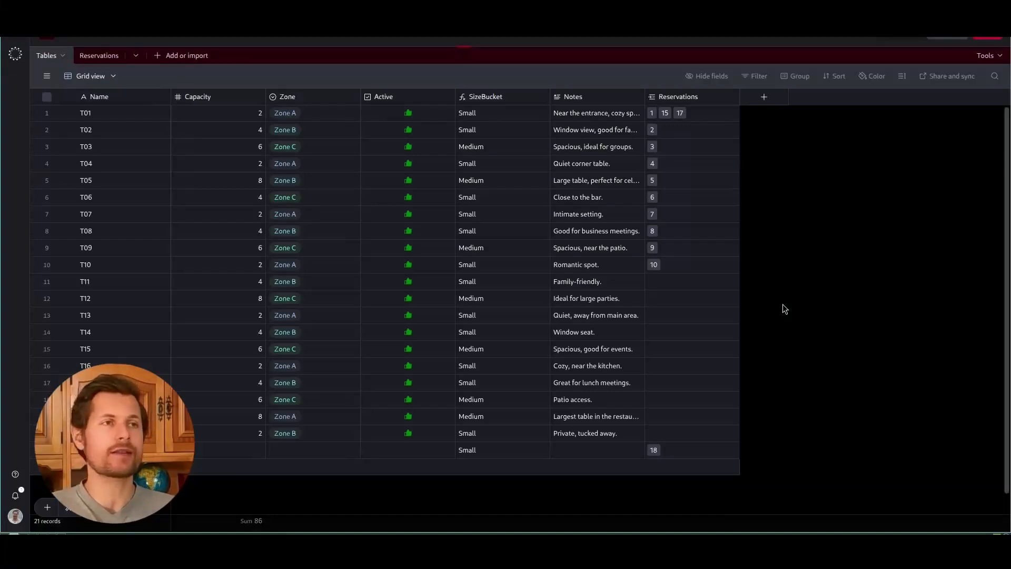
key("ctrl+f")
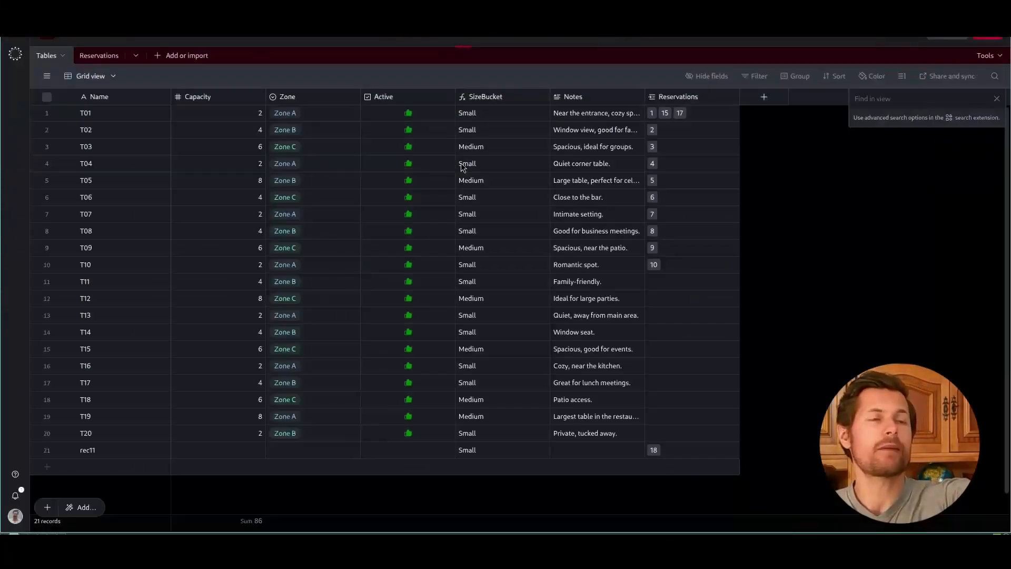
left_click(105, 59)
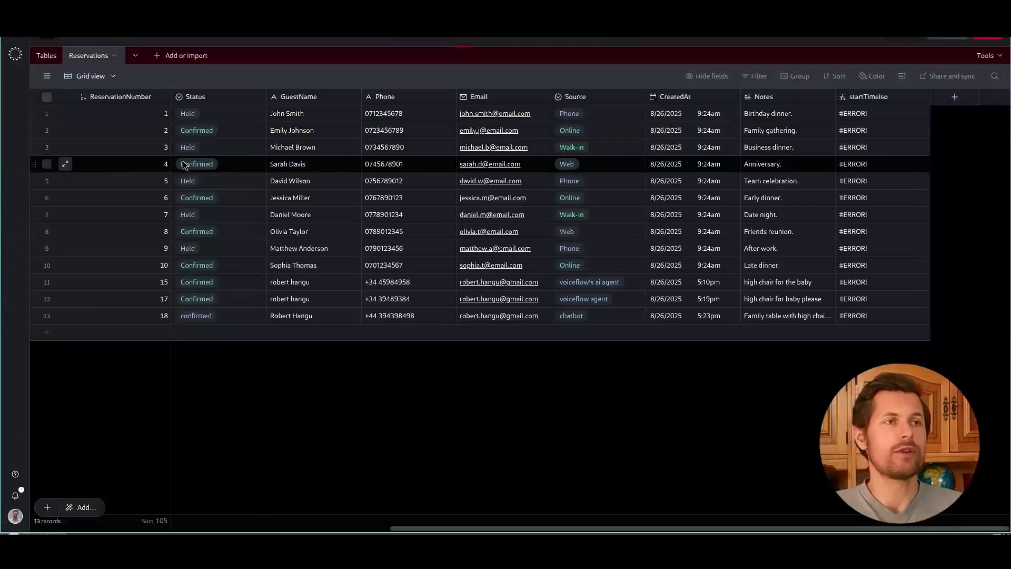
left_click(67, 115)
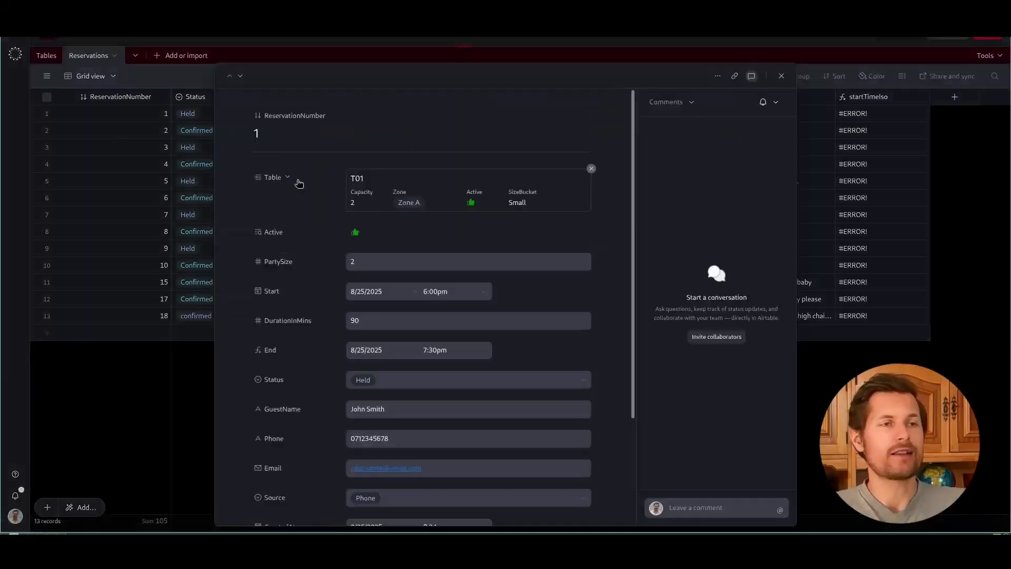
scroll(275, 316, "down", 2)
scroll(275, 316, "up", 1)
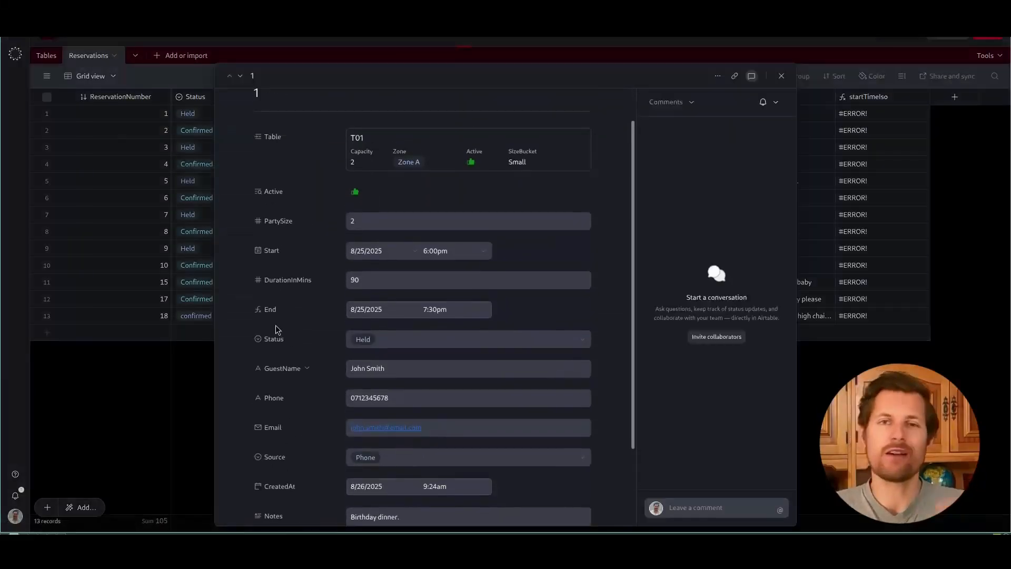